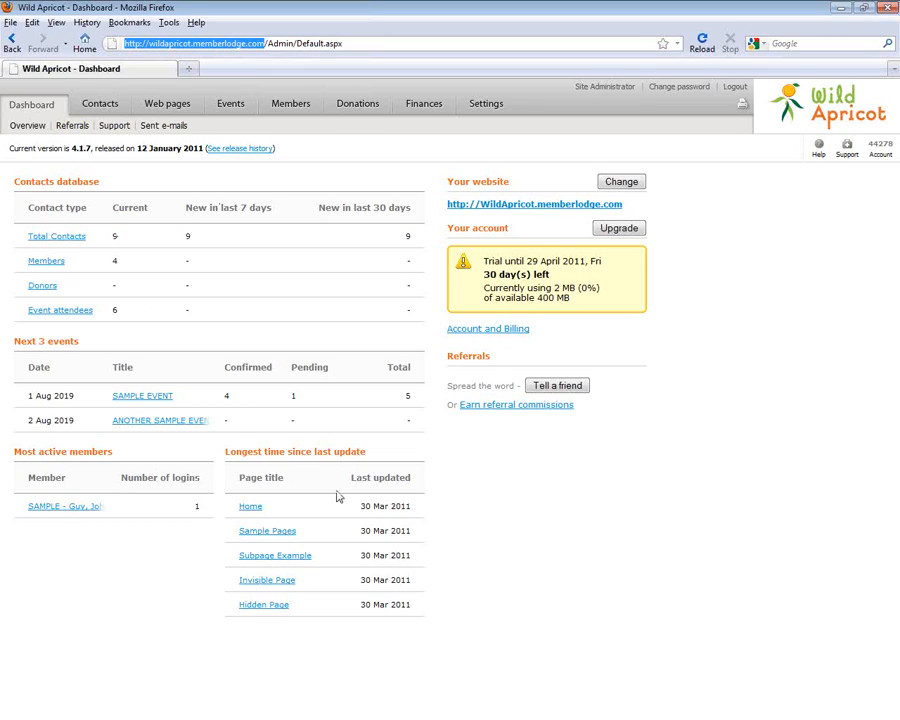
Look over the Contacts list and its Advanced search, then bring up the site's Home page in Web pages
{"action": "left_click", "coordinate": [99, 104]}
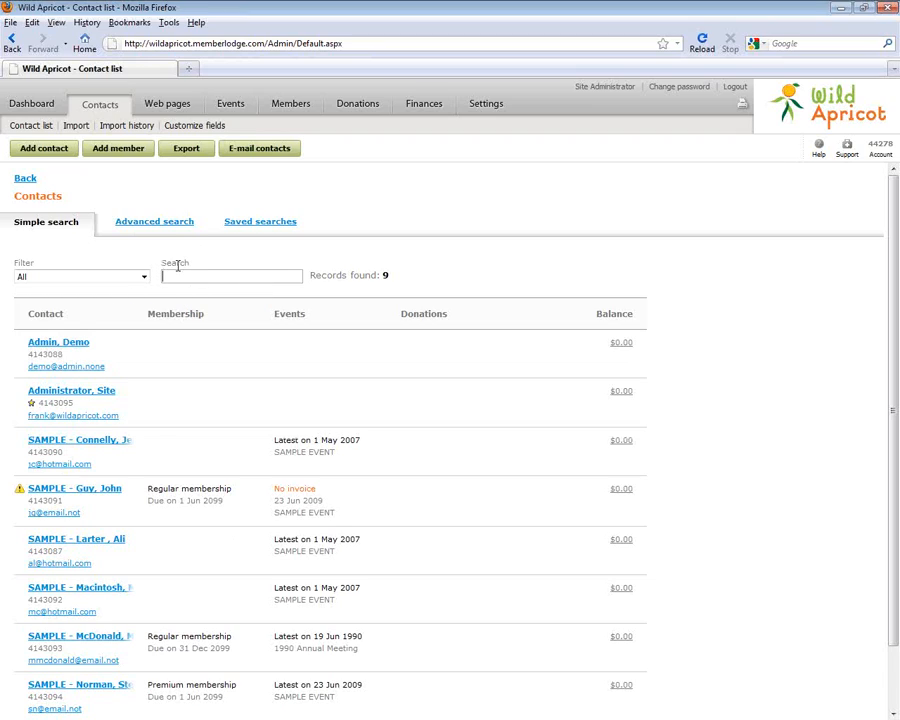
{"action": "left_click", "coordinate": [170, 224]}
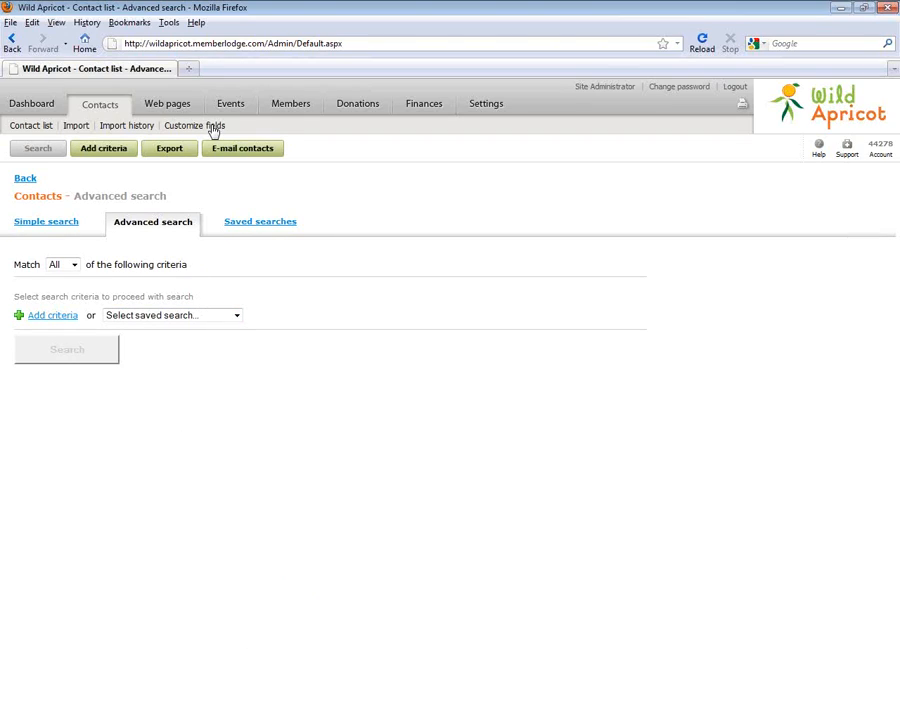
{"action": "left_click", "coordinate": [180, 100]}
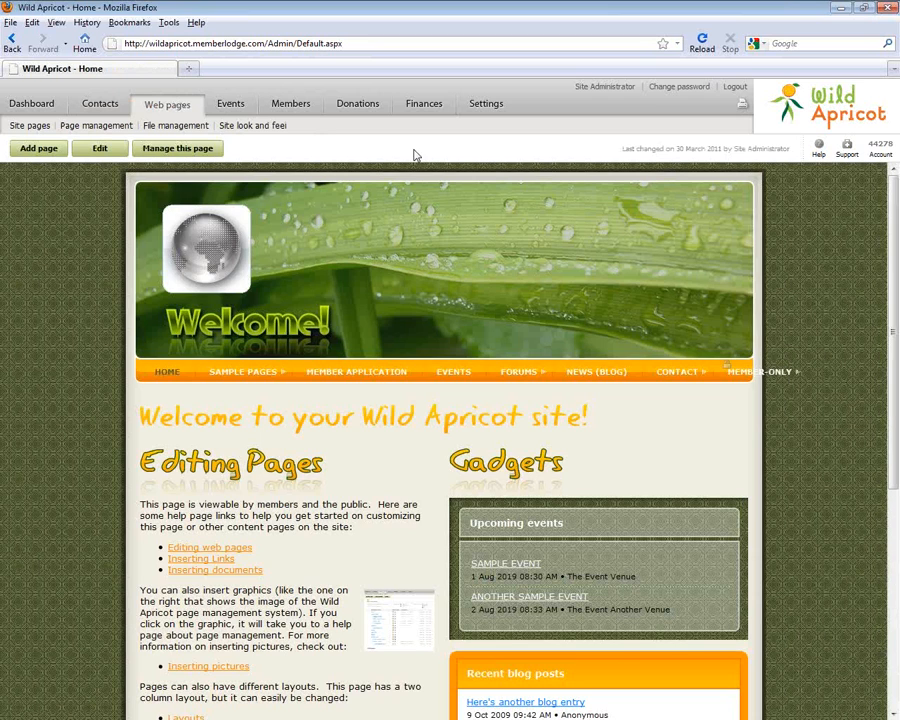
Check the Home page's editable header and content areas, then show the three-event Event list
{"action": "mouse_move", "coordinate": [404, 340]}
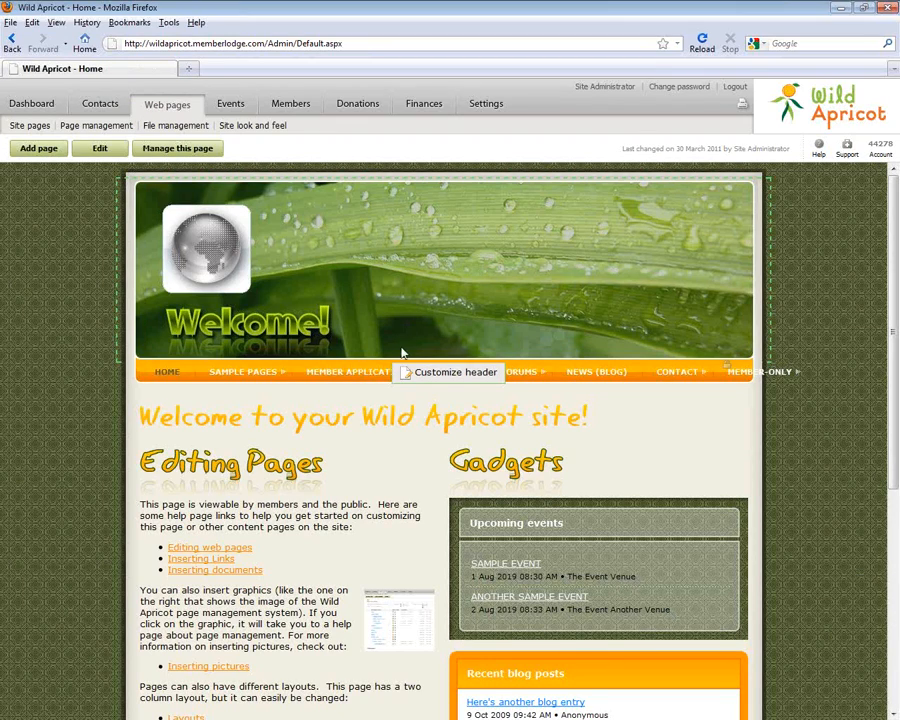
{"action": "mouse_move", "coordinate": [143, 588]}
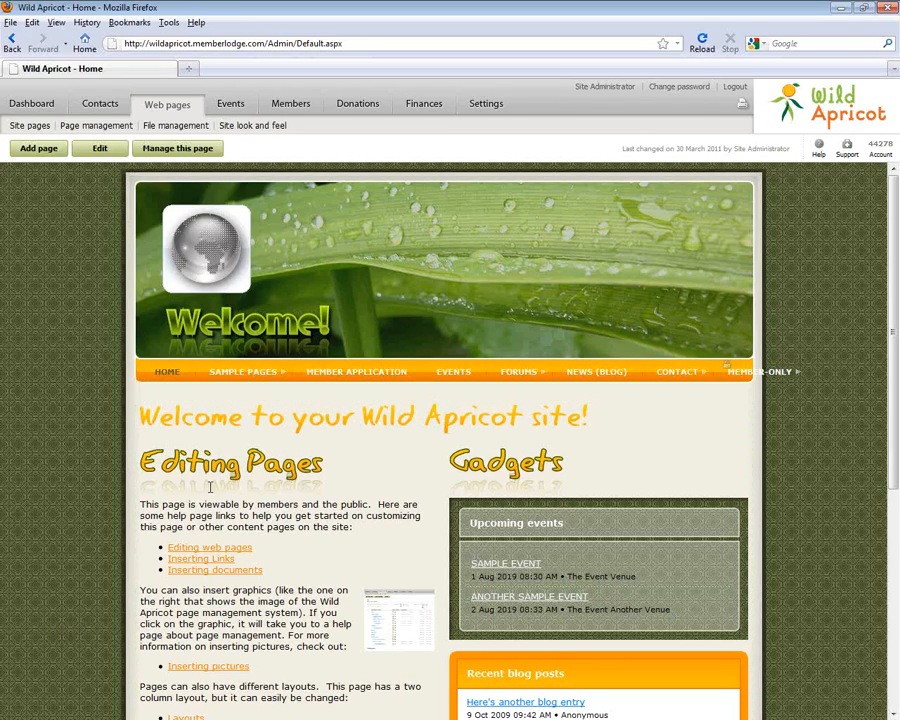
{"action": "left_click", "coordinate": [231, 105]}
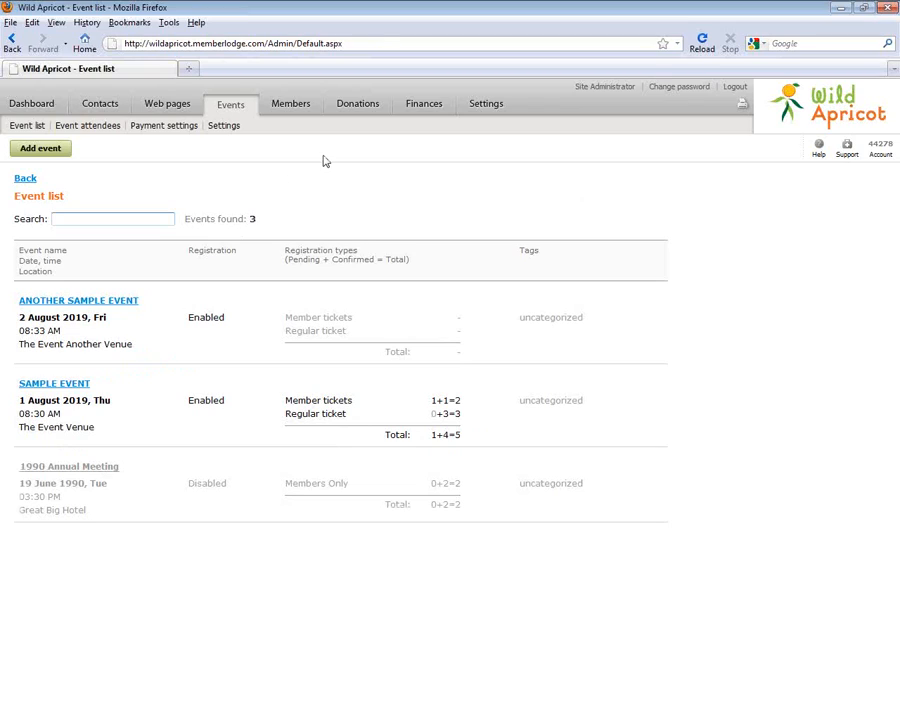
Review the Members, Donations, Invoices and Settings pages, then return to the nine-record Contacts list
{"action": "left_click", "coordinate": [279, 102]}
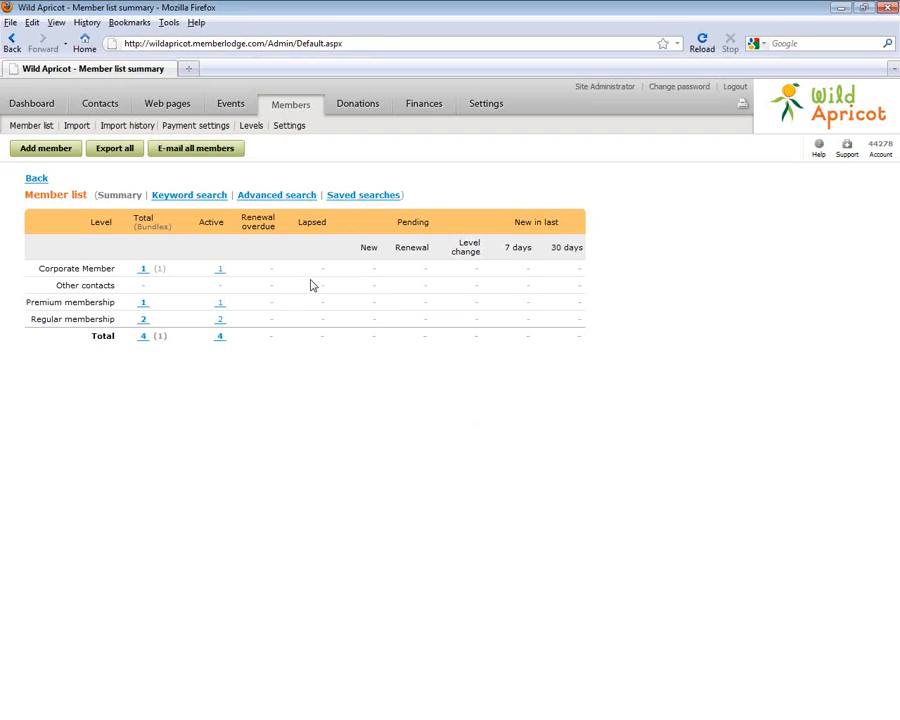
{"action": "left_click", "coordinate": [361, 106]}
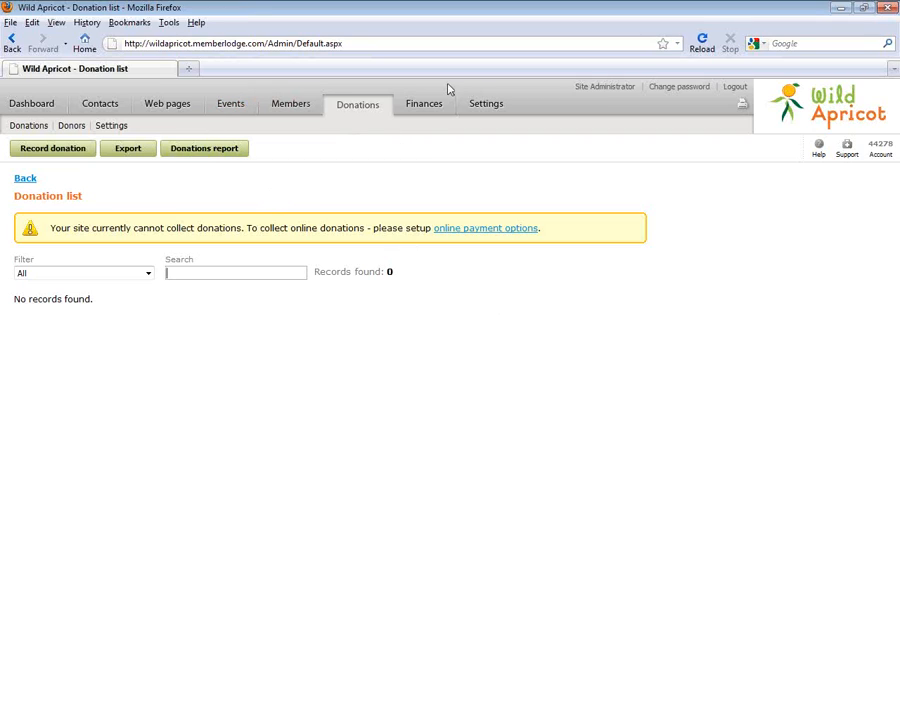
{"action": "left_click", "coordinate": [429, 104]}
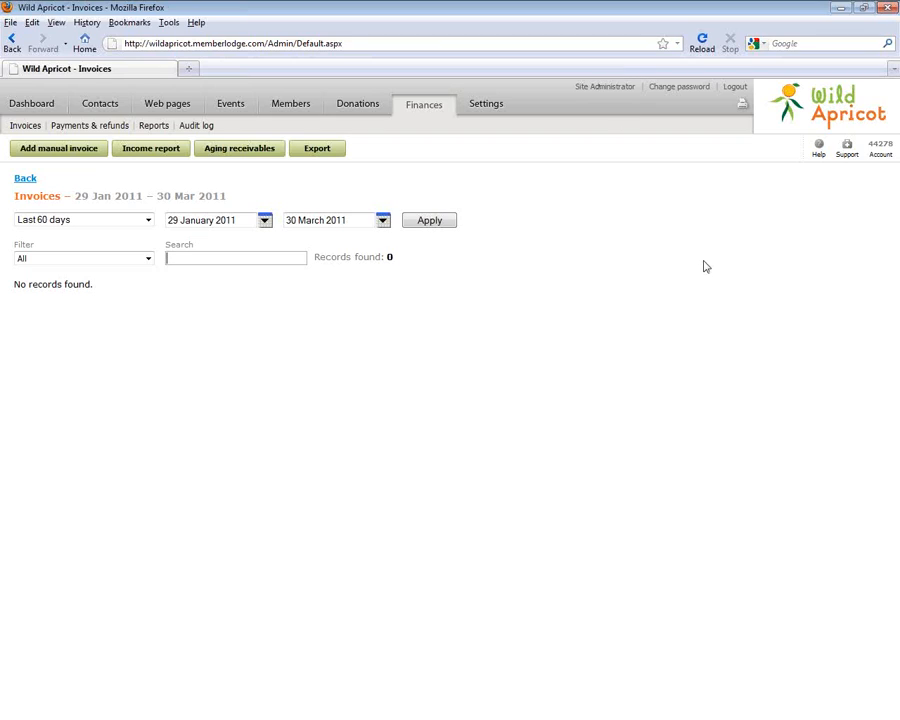
{"action": "left_click", "coordinate": [487, 107]}
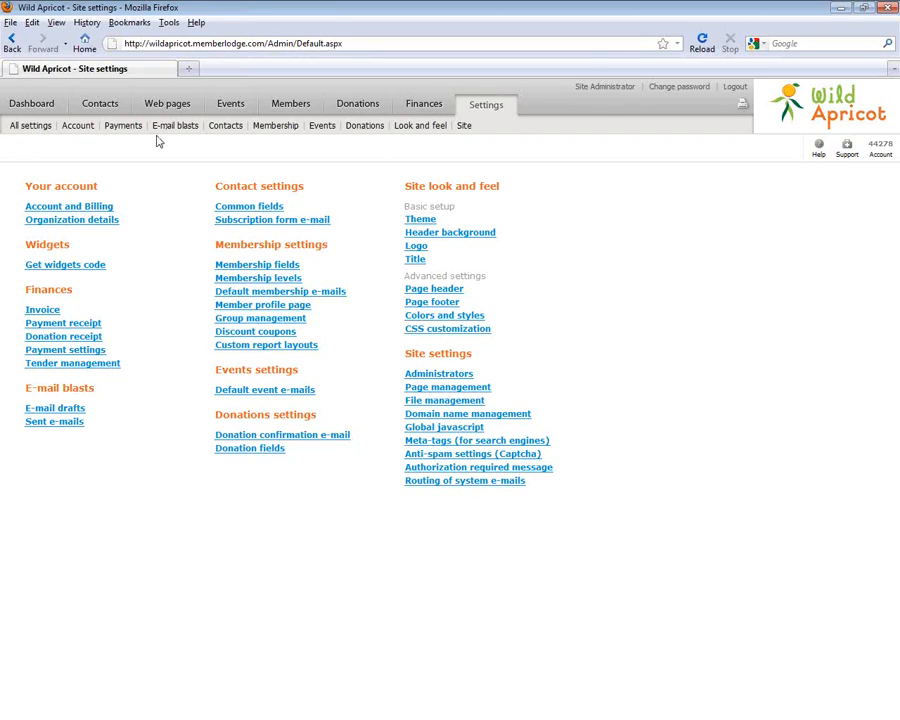
{"action": "left_click", "coordinate": [91, 110]}
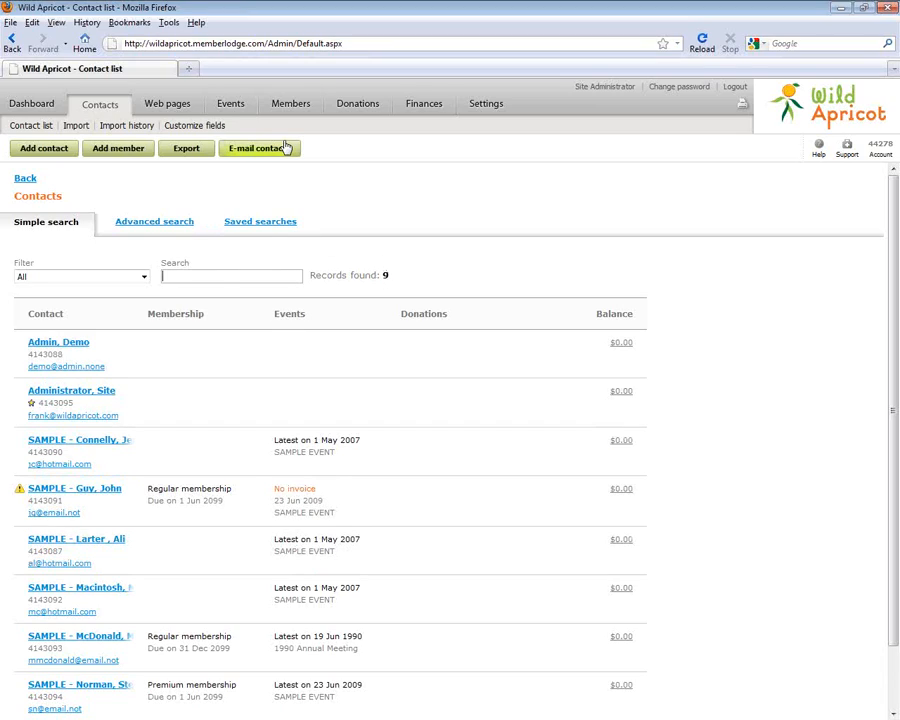
Upload Membership List.xlsx to the contact import, with its first row as column headers
{"action": "left_click", "coordinate": [80, 128]}
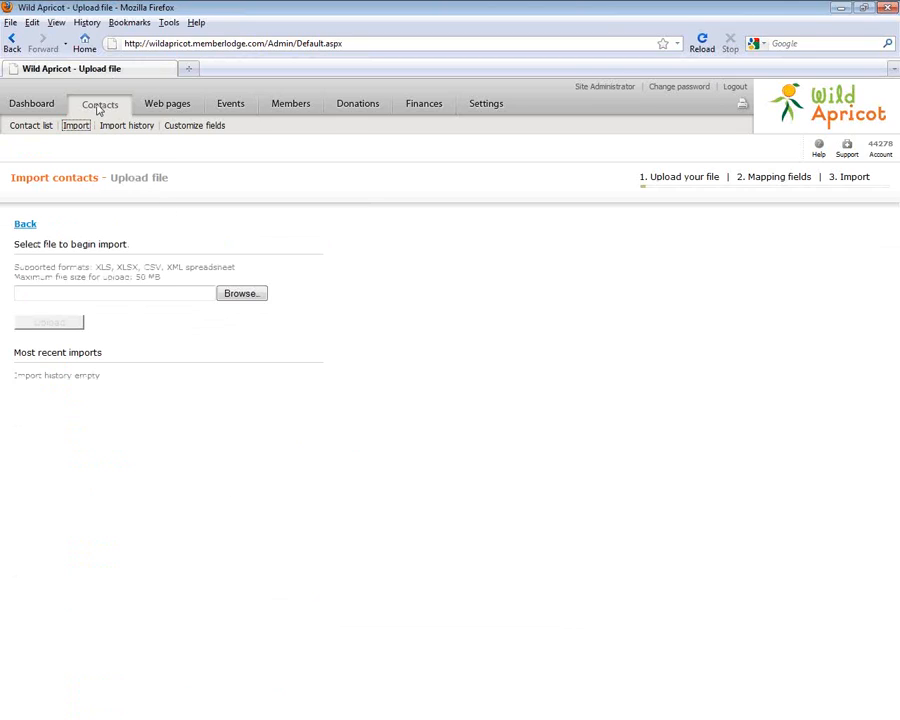
{"action": "left_click", "coordinate": [225, 298]}
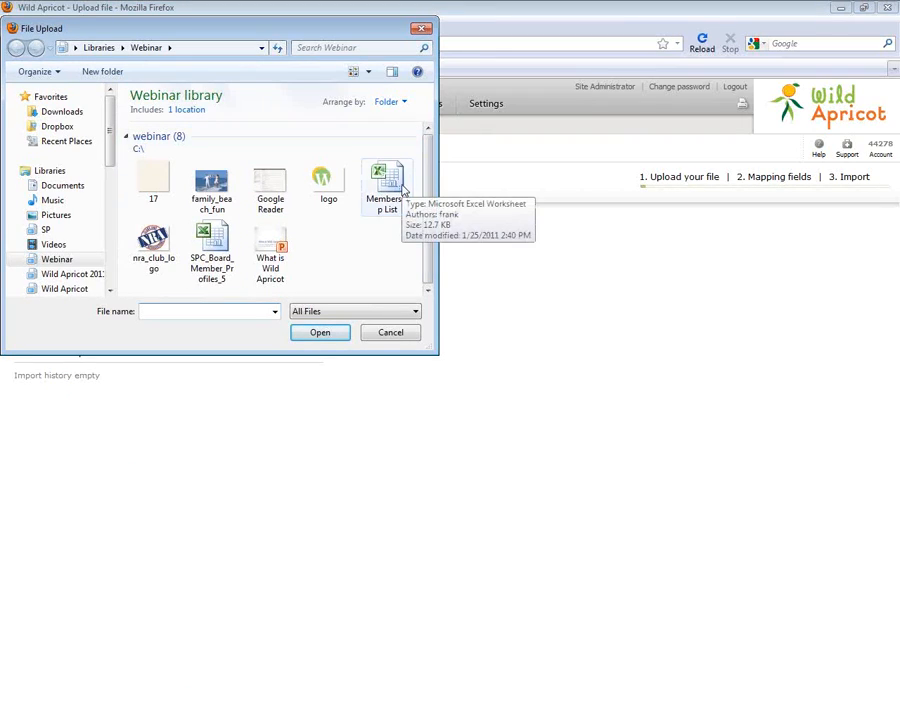
{"action": "left_click", "coordinate": [390, 186]}
{"action": "left_click", "coordinate": [322, 332]}
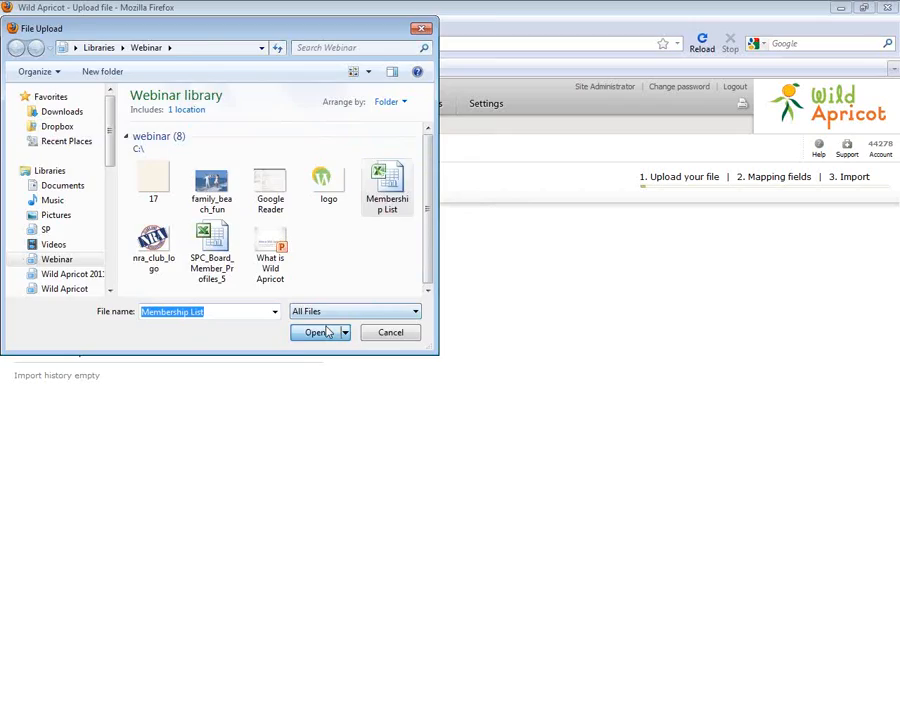
{"action": "left_click", "coordinate": [63, 326]}
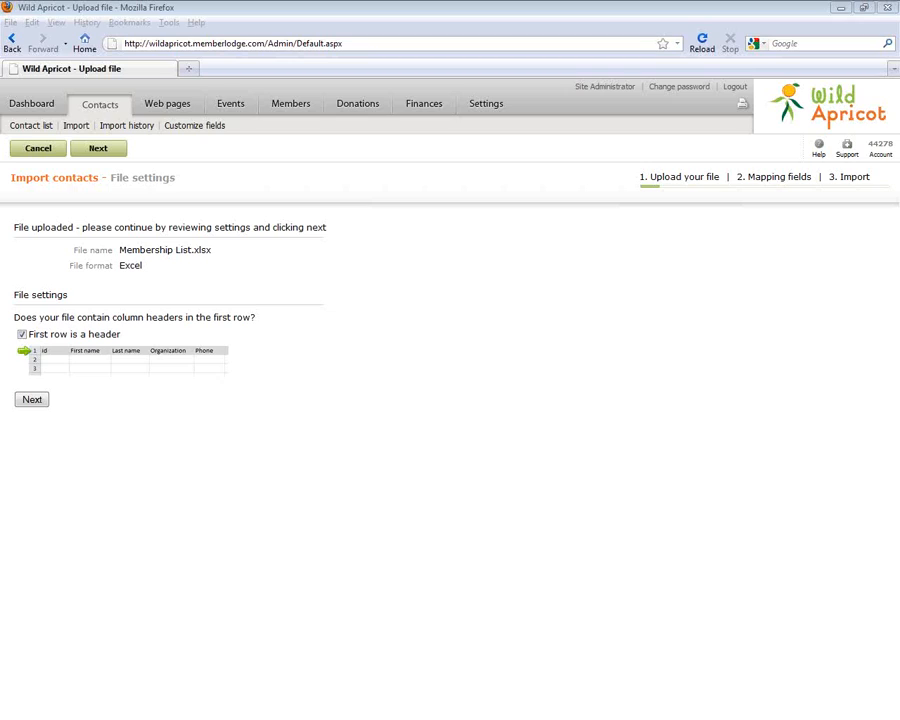
{"action": "left_click_drag", "start_coordinate": [0, 48], "coordinate": [200, 107]}
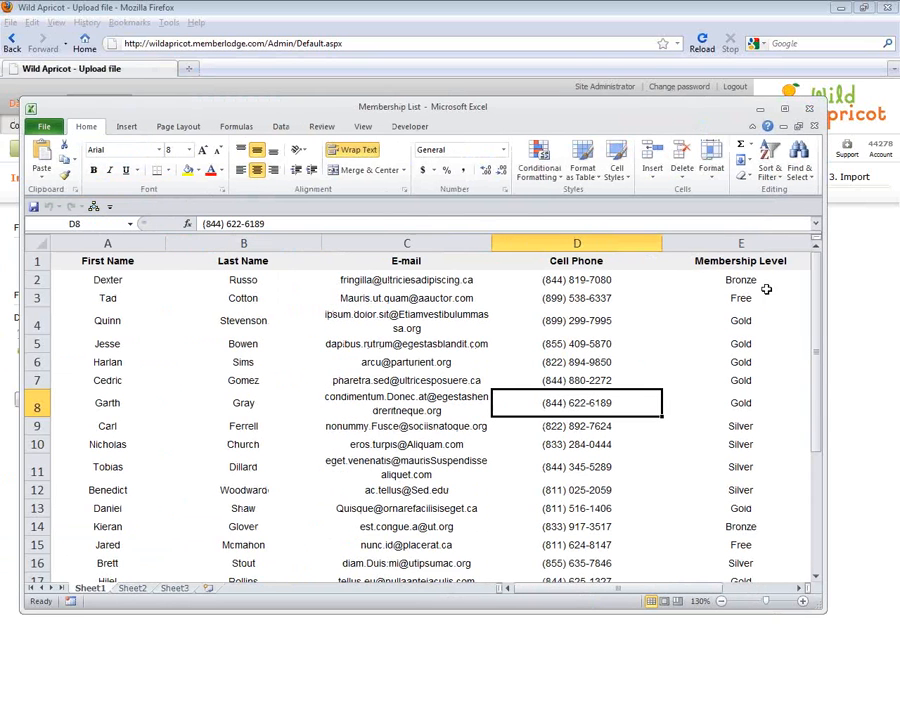
{"action": "left_click", "coordinate": [192, 343]}
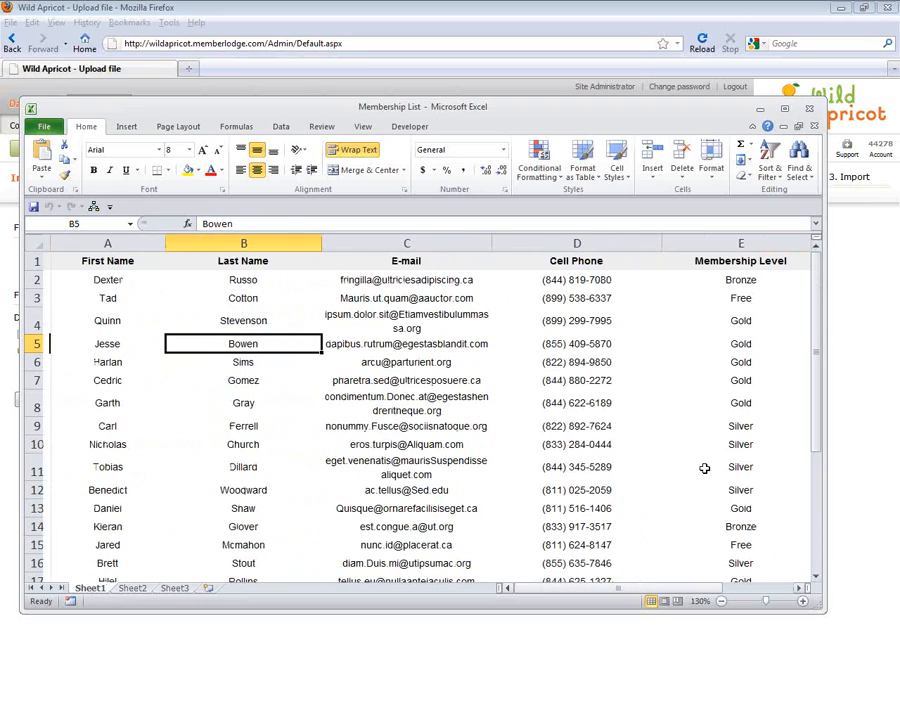
{"action": "left_click_drag", "start_coordinate": [814, 295], "coordinate": [816, 299]}
{"action": "left_click_drag", "start_coordinate": [107, 325], "coordinate": [530, 324]}
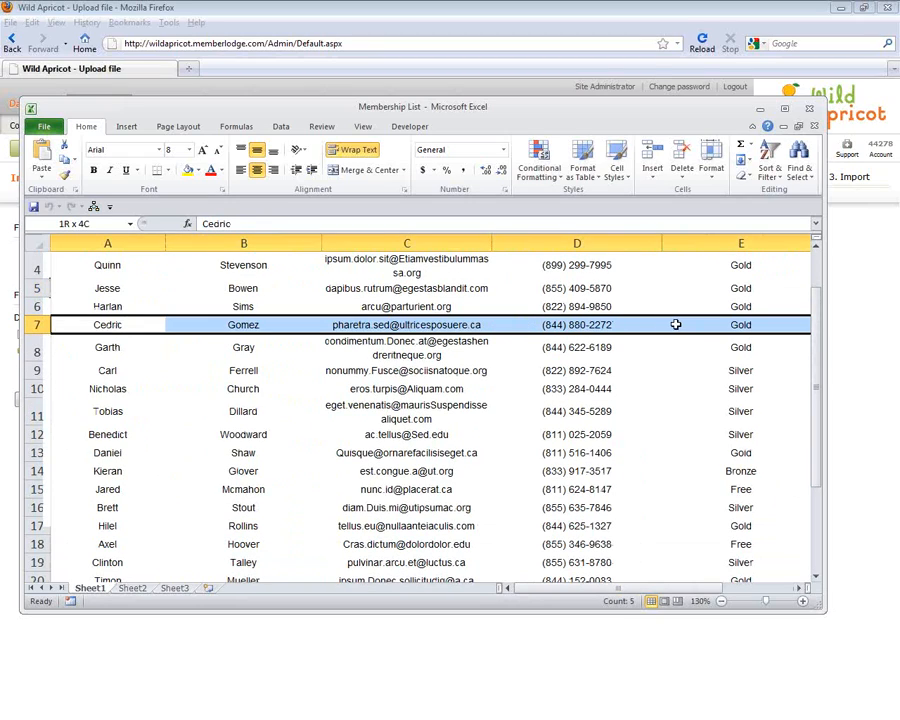
{"action": "left_click", "coordinate": [577, 370]}
{"action": "left_click_drag", "start_coordinate": [818, 368], "coordinate": [814, 440]}
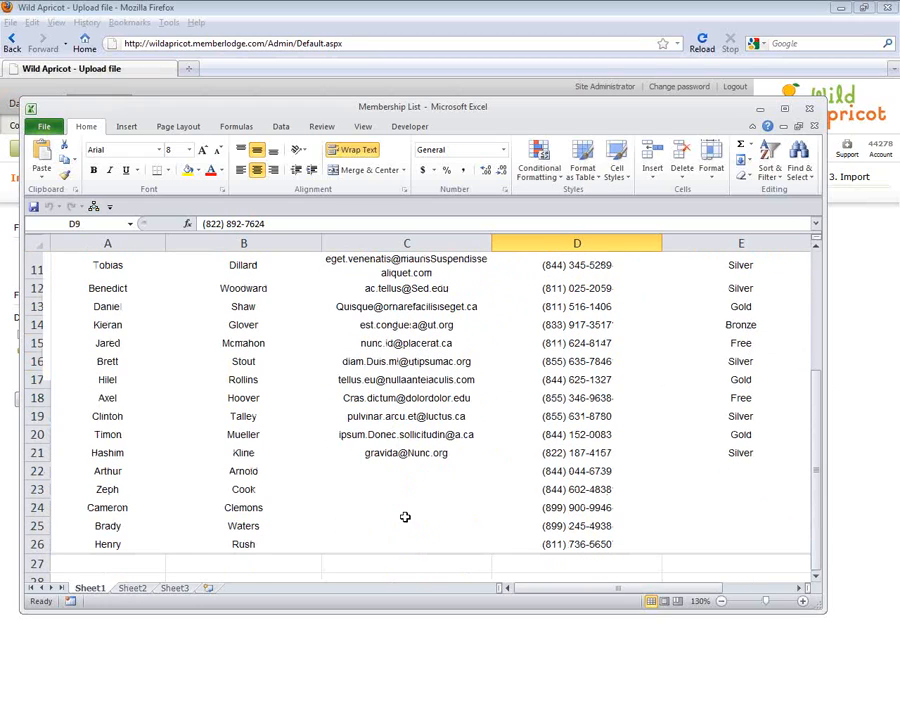
{"action": "left_click", "coordinate": [170, 472]}
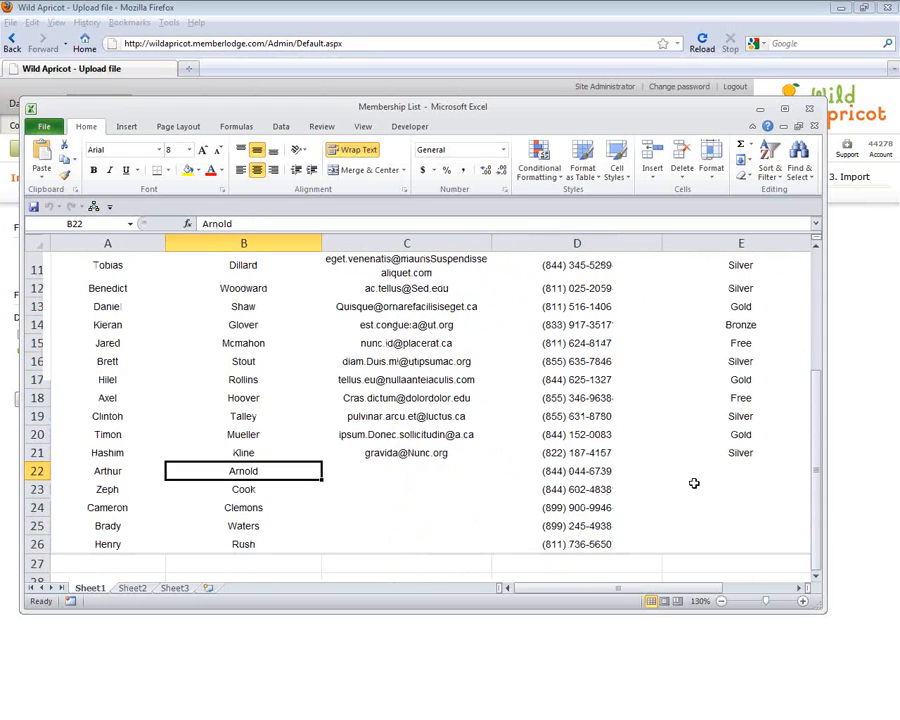
{"action": "left_click_drag", "start_coordinate": [737, 472], "coordinate": [743, 548]}
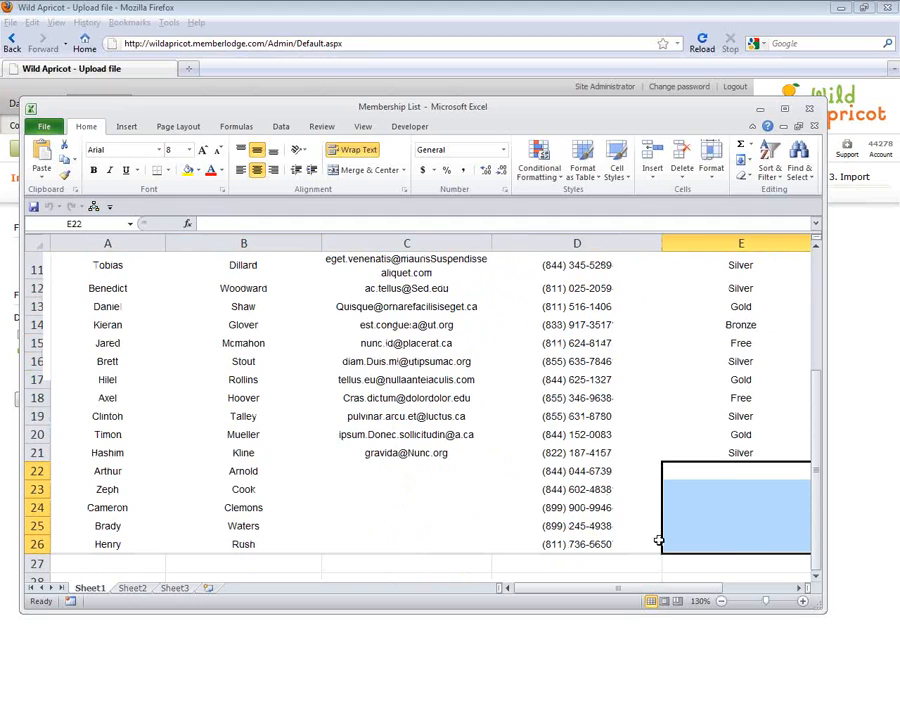
{"action": "left_click_drag", "start_coordinate": [402, 459], "coordinate": [434, 541]}
{"action": "left_click", "coordinate": [437, 476]}
{"action": "left_click", "coordinate": [576, 471]}
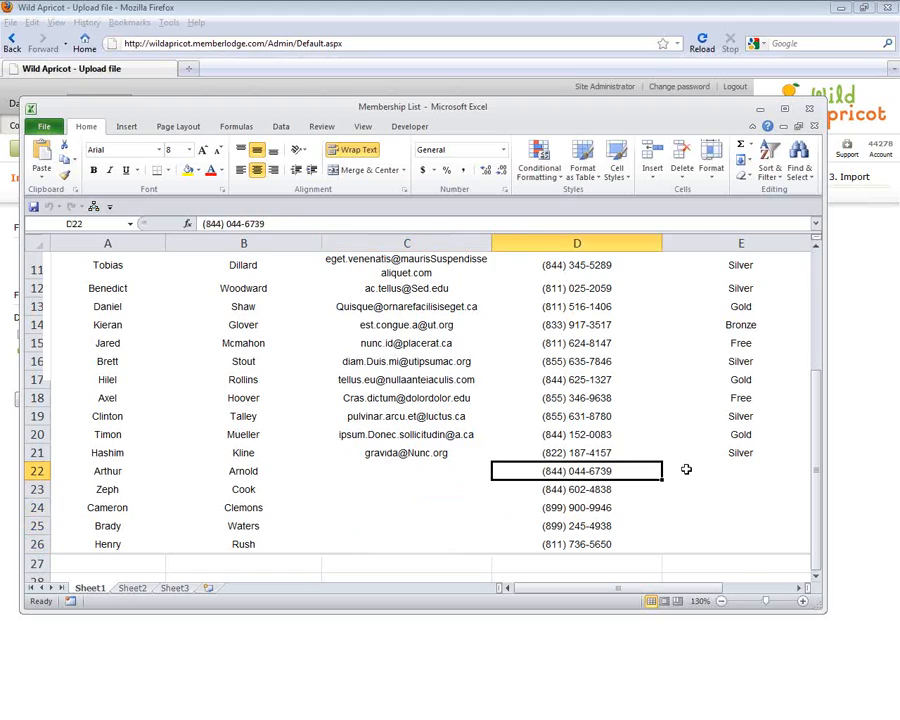
{"action": "left_click_drag", "start_coordinate": [821, 510], "coordinate": [817, 520]}
{"action": "left_click", "coordinate": [404, 472]}
{"action": "left_click_drag", "start_coordinate": [822, 512], "coordinate": [812, 364]}
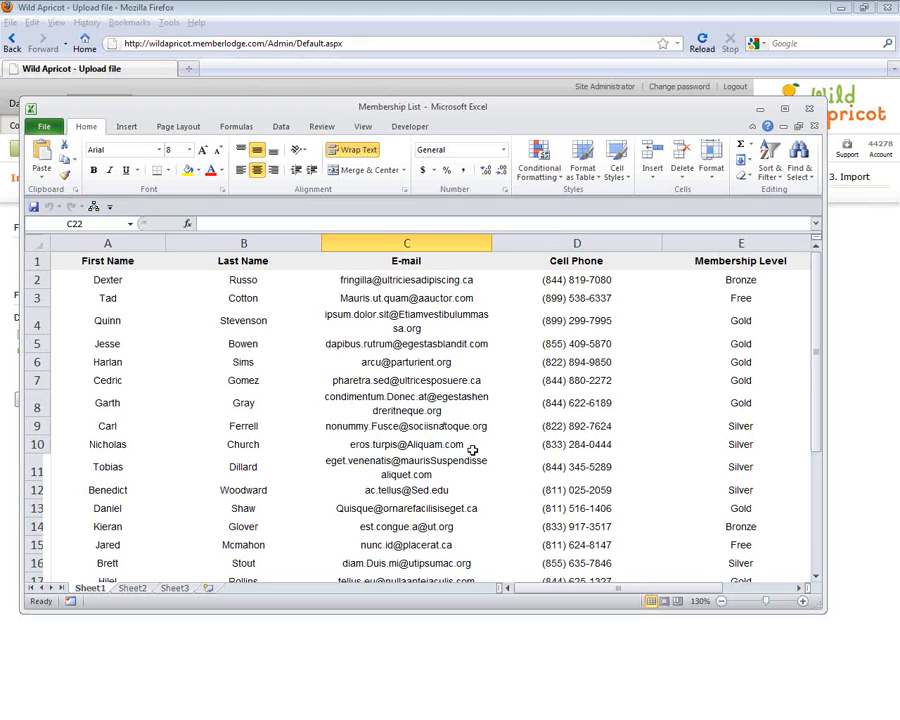
{"action": "left_click_drag", "start_coordinate": [816, 352], "coordinate": [838, 262]}
{"action": "left_click_drag", "start_coordinate": [669, 108], "coordinate": [0, 250]}
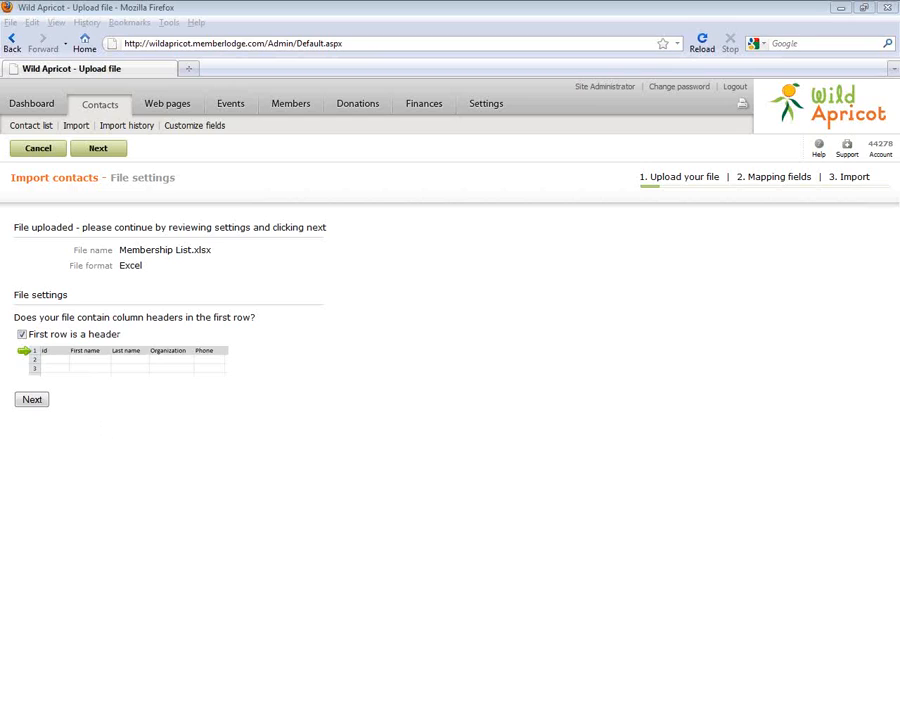
Check the spreadsheet's header row in Excel, then move the import on to field mapping
{"action": "left_click_drag", "start_coordinate": [0, 187], "coordinate": [478, 268]}
{"action": "left_click_drag", "start_coordinate": [146, 418], "coordinate": [779, 418]}
{"action": "left_click", "coordinate": [34, 400]}
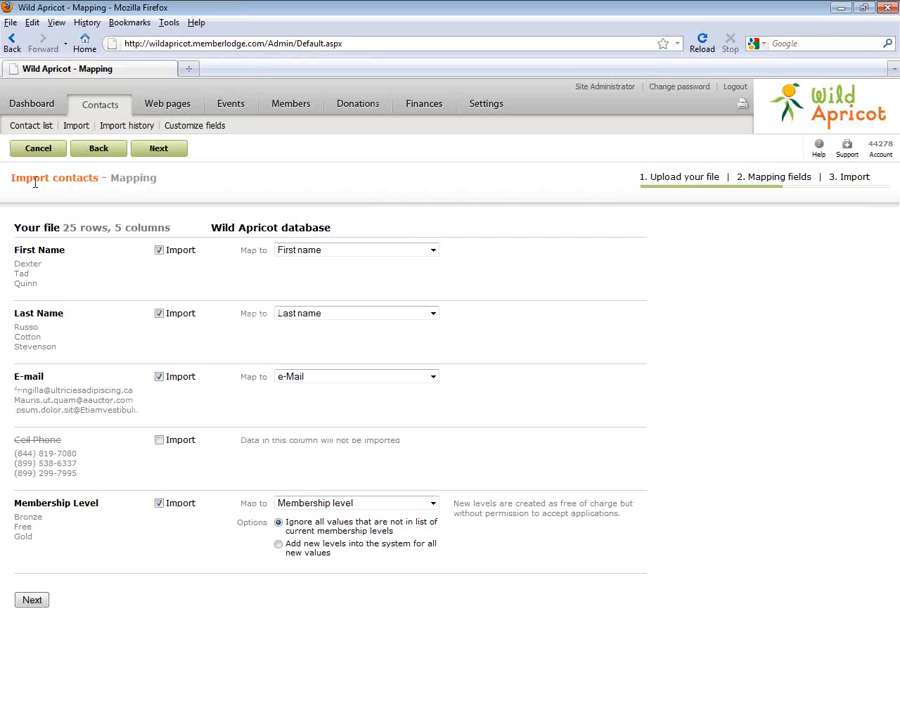
Keep the First Name column mapped to the First name field
{"action": "left_click_drag", "start_coordinate": [66, 250], "coordinate": [16, 255]}
{"action": "double_click", "coordinate": [27, 283]}
{"action": "left_click", "coordinate": [76, 313]}
{"action": "left_click", "coordinate": [333, 250]}
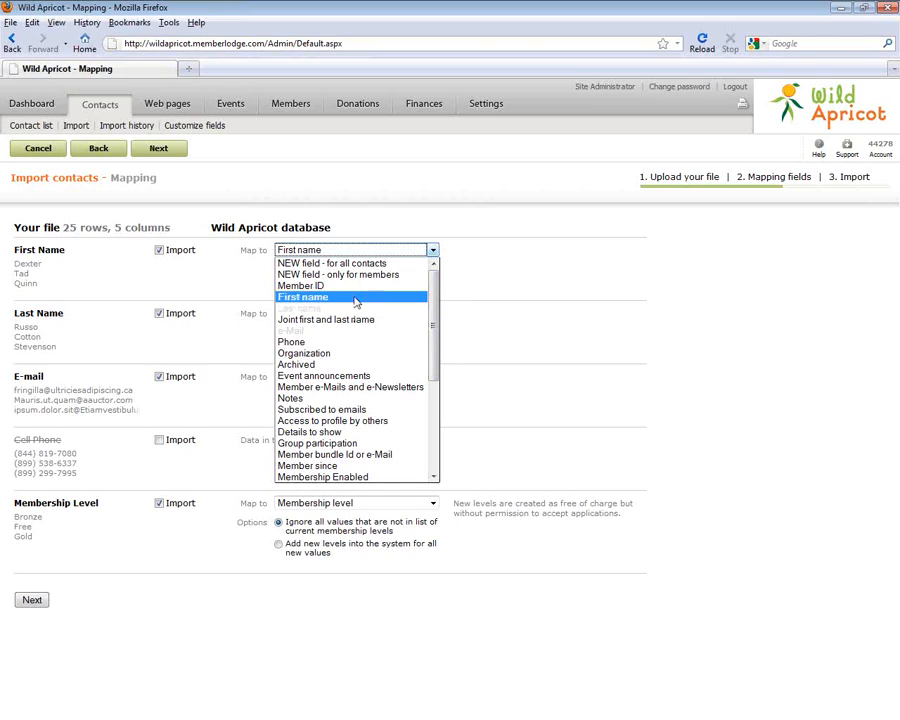
{"action": "left_click", "coordinate": [354, 299]}
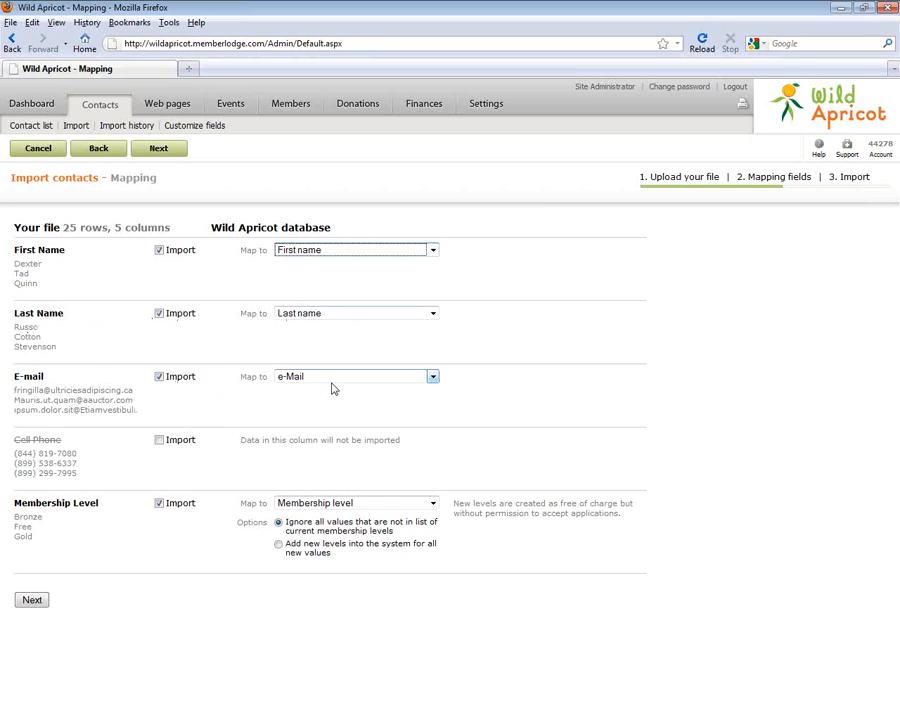
Keep E-mail mapped to e-Mail and include the Cell Phone column in the import
{"action": "double_click", "coordinate": [35, 377]}
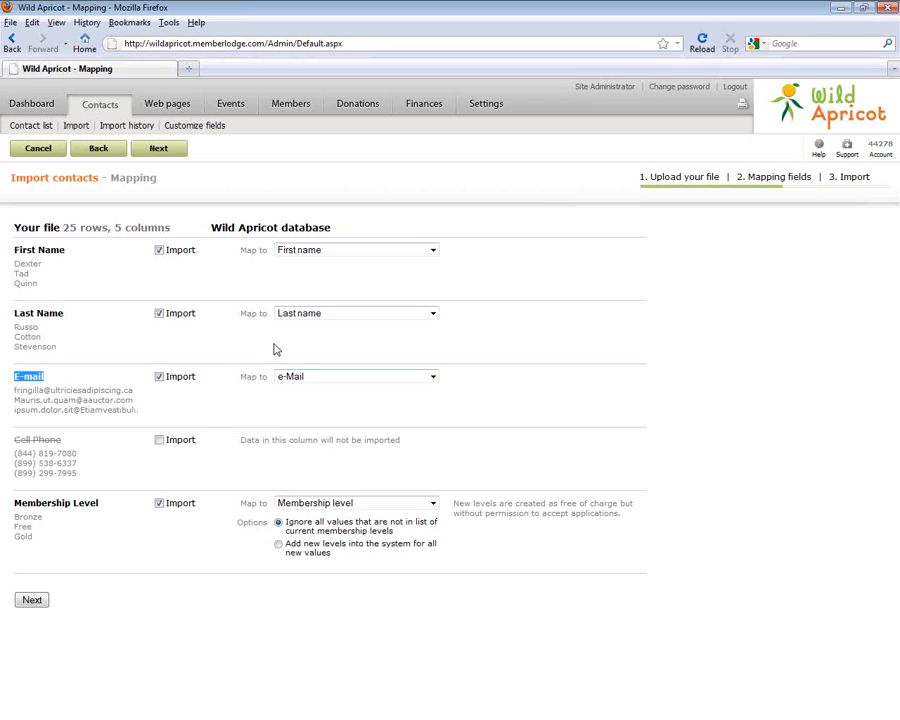
{"action": "left_click", "coordinate": [307, 391]}
{"action": "left_click", "coordinate": [312, 377]}
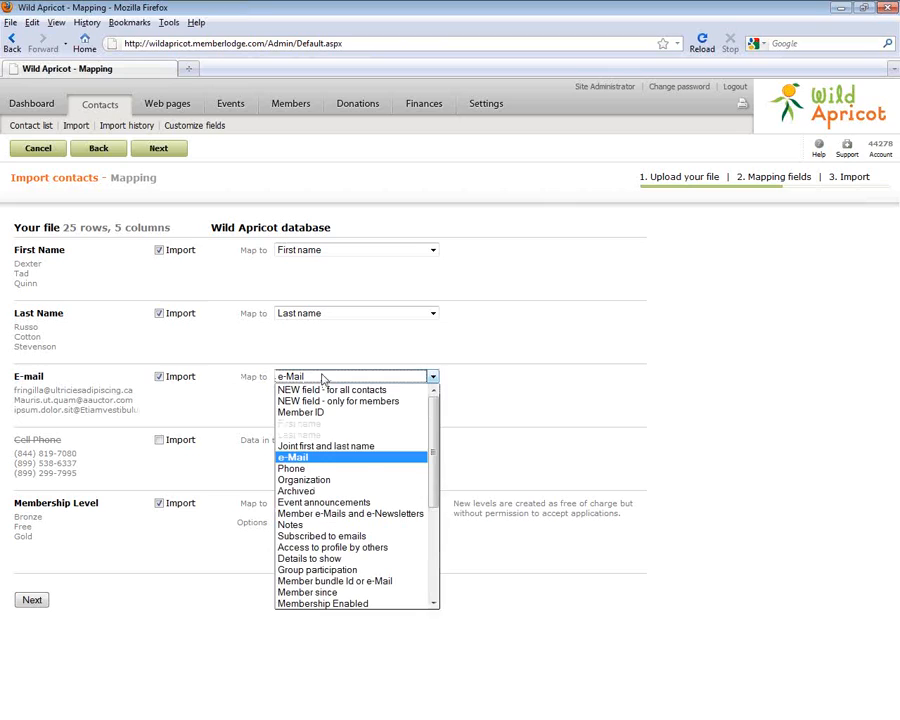
{"action": "left_click", "coordinate": [296, 460]}
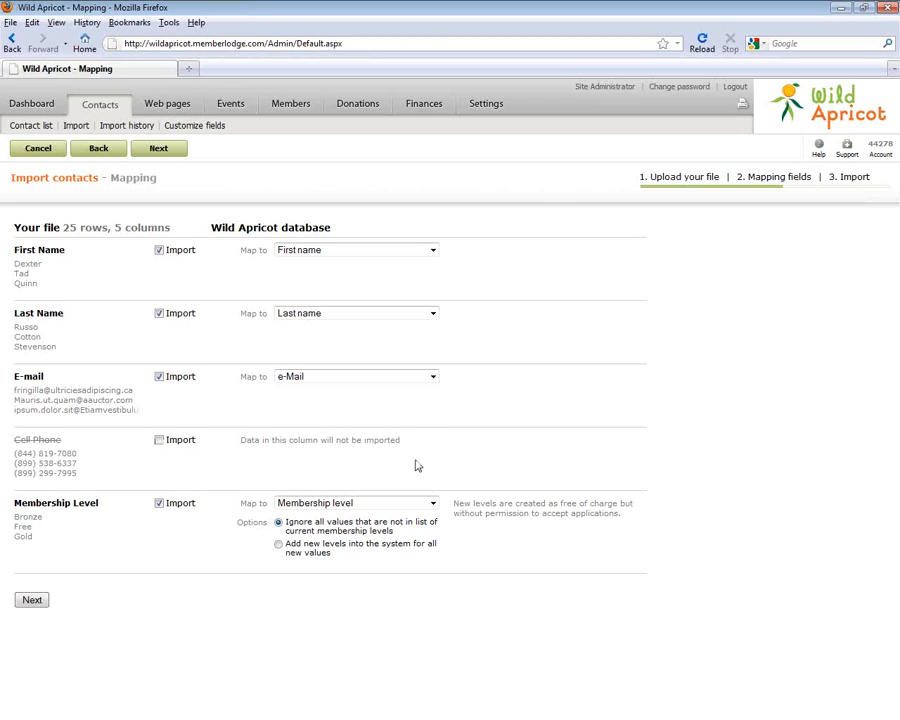
{"action": "left_click", "coordinate": [158, 440]}
{"action": "left_click", "coordinate": [369, 440]}
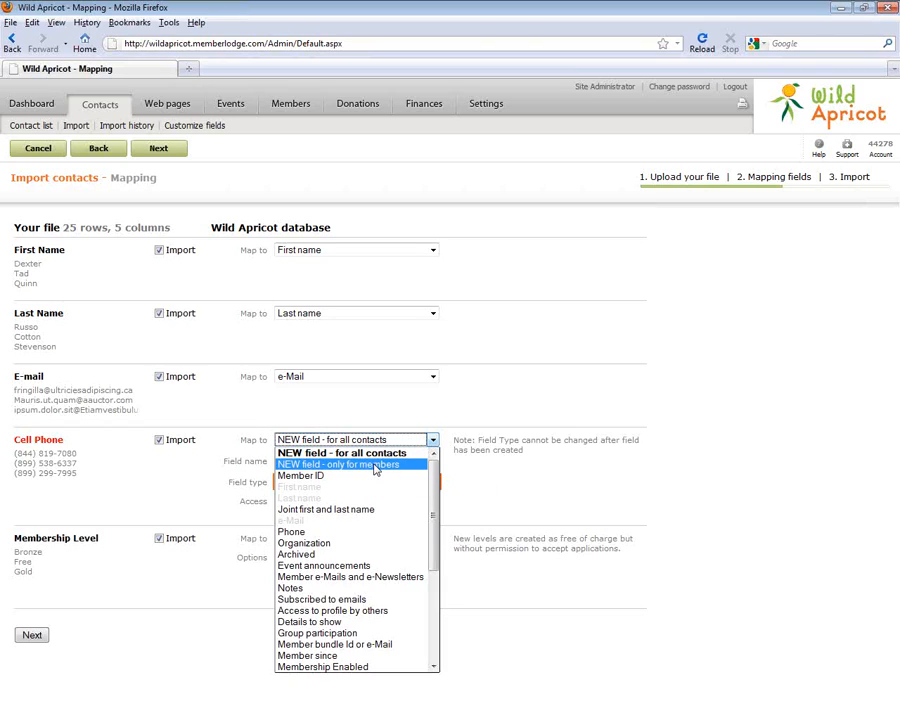
Map Cell Phone to a new members-only field named Cell Phone with field type Text
{"action": "left_click", "coordinate": [375, 466]}
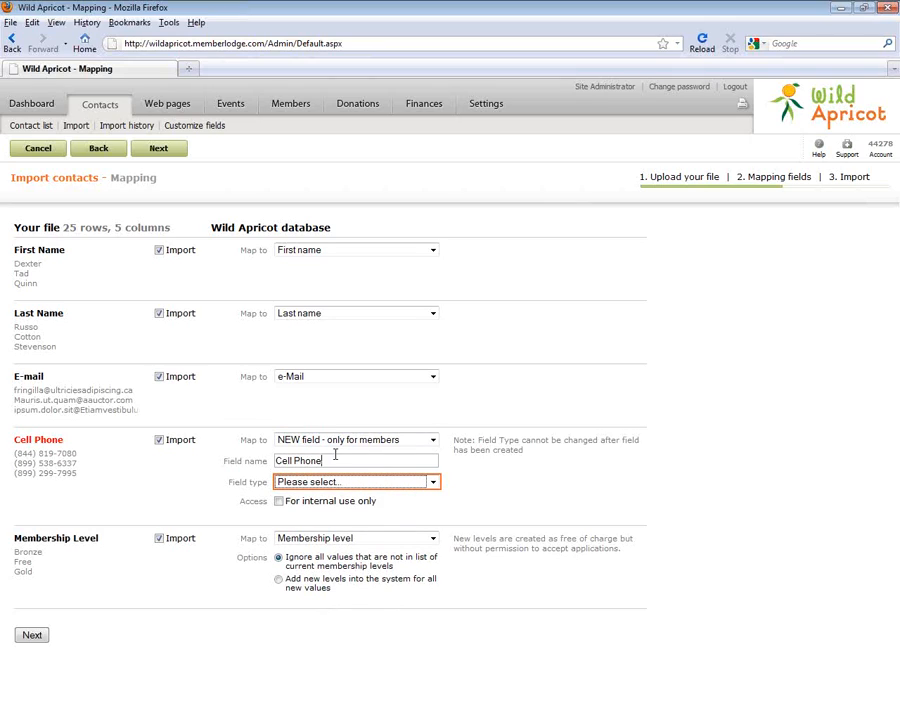
{"action": "left_click", "coordinate": [288, 481]}
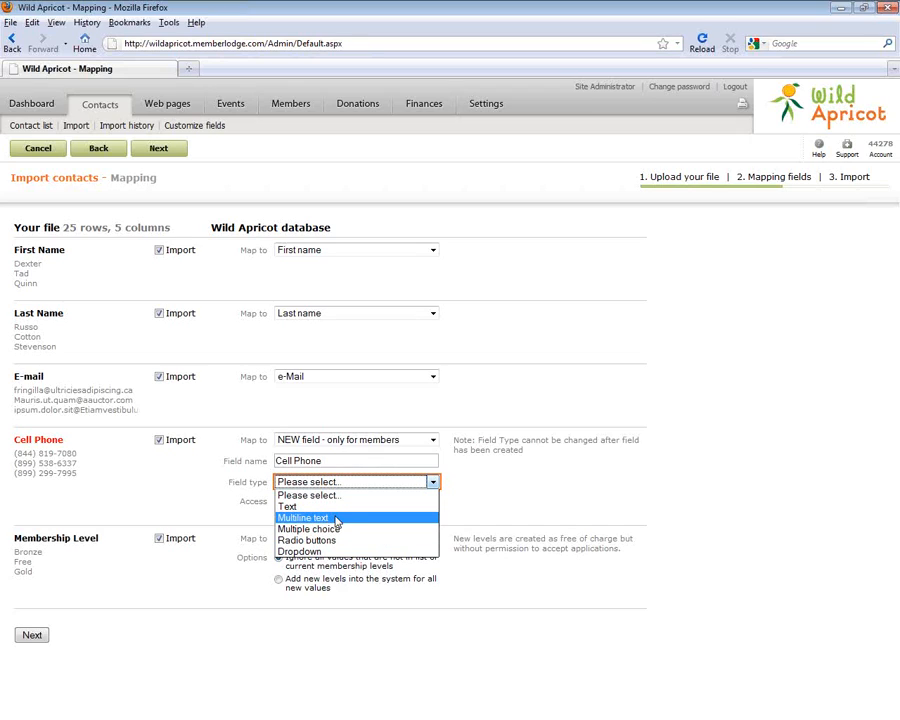
{"action": "left_click", "coordinate": [311, 511]}
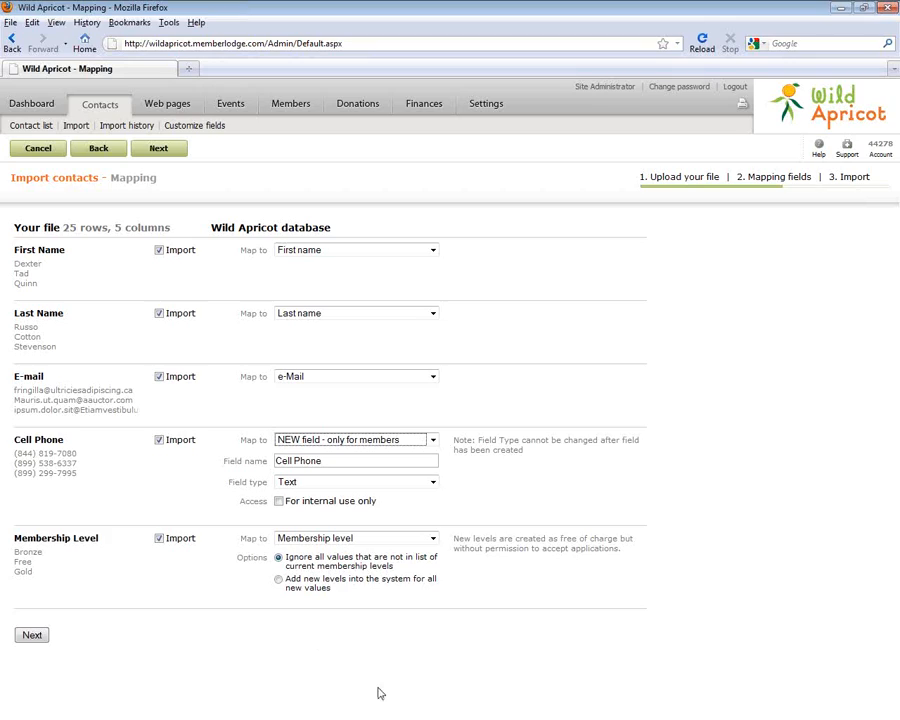
Choose 'Add new levels into the system for all new values' for Membership Level
{"action": "left_click", "coordinate": [278, 581]}
{"action": "left_click_drag", "start_coordinate": [14, 559], "coordinate": [25, 562]}
{"action": "left_click", "coordinate": [48, 554]}
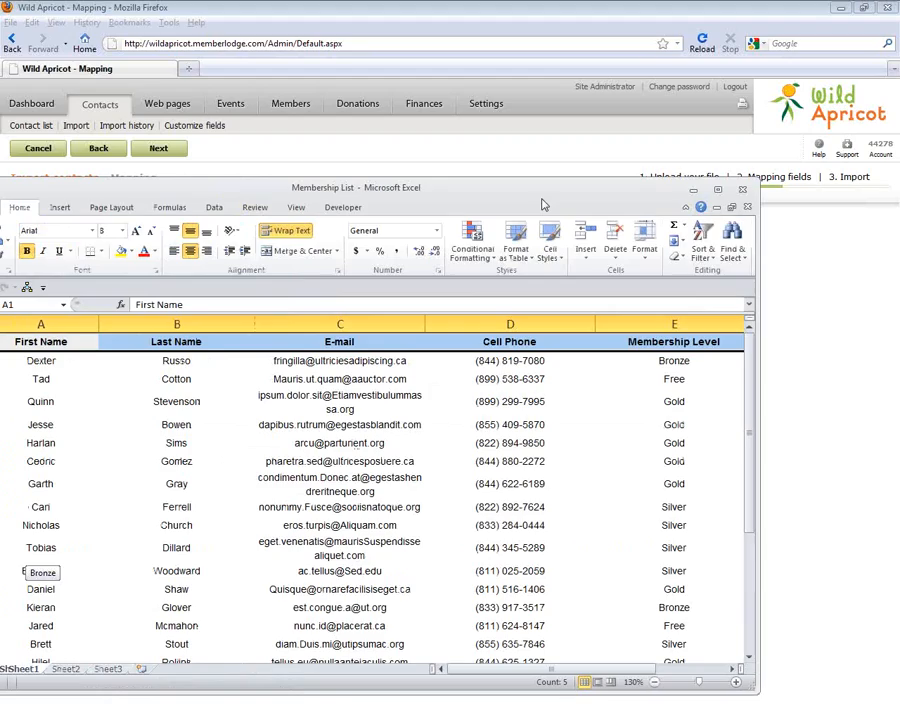
{"action": "left_click", "coordinate": [667, 378]}
{"action": "left_click", "coordinate": [707, 362]}
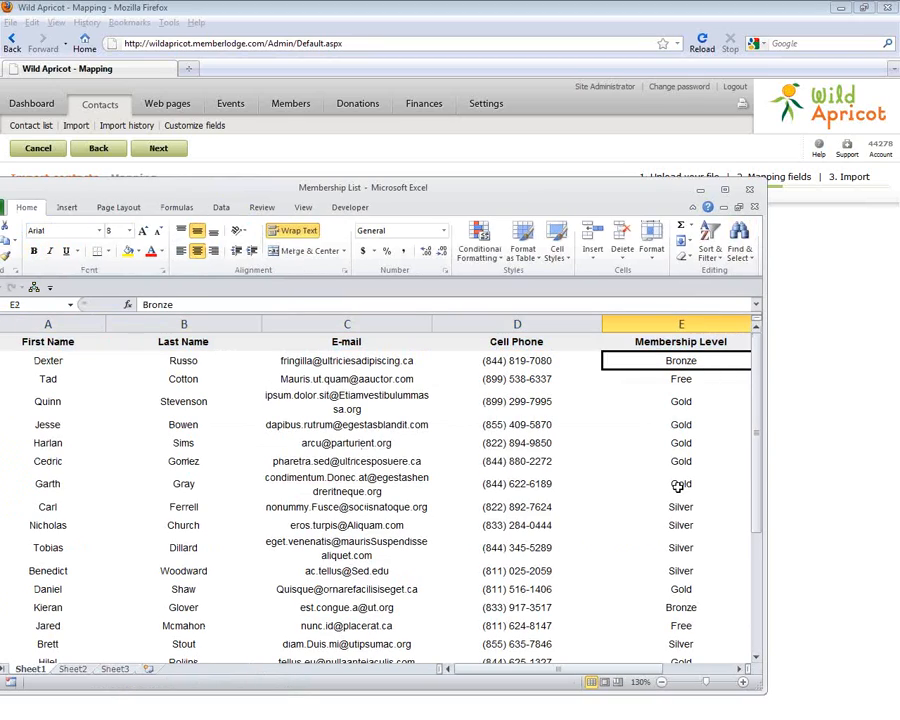
{"action": "left_click_drag", "start_coordinate": [690, 402], "coordinate": [692, 428]}
{"action": "left_click", "coordinate": [687, 446]}
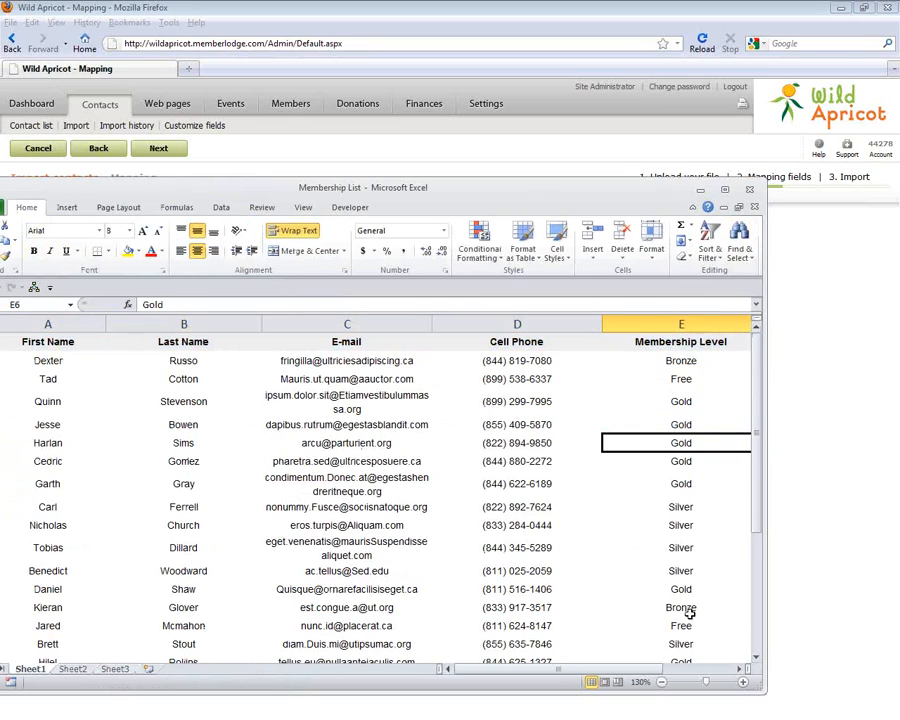
{"action": "left_click", "coordinate": [692, 364]}
{"action": "left_click", "coordinate": [688, 400]}
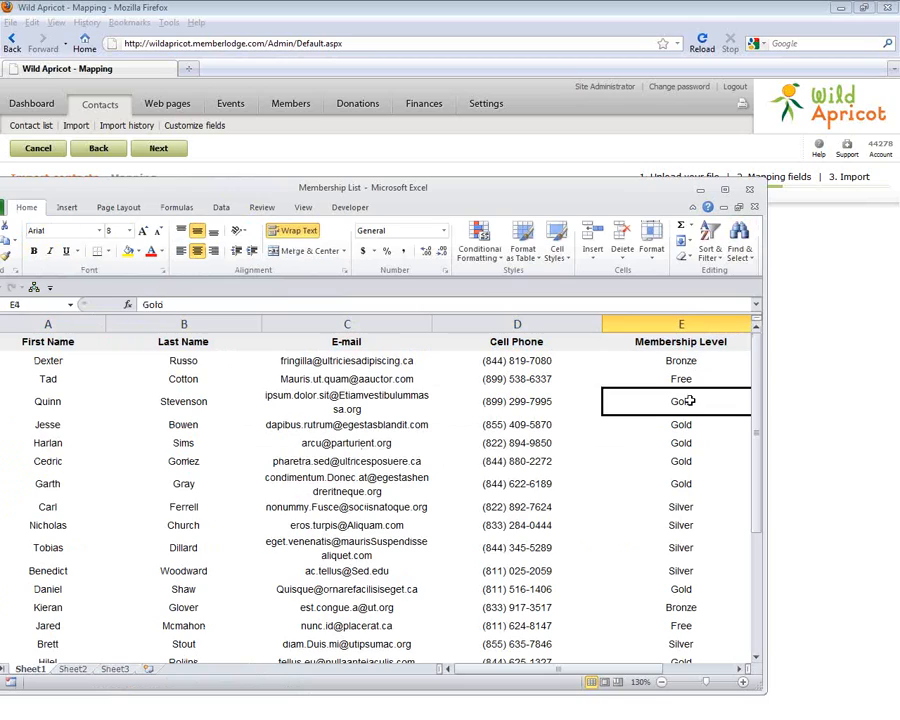
{"action": "left_click", "coordinate": [685, 525]}
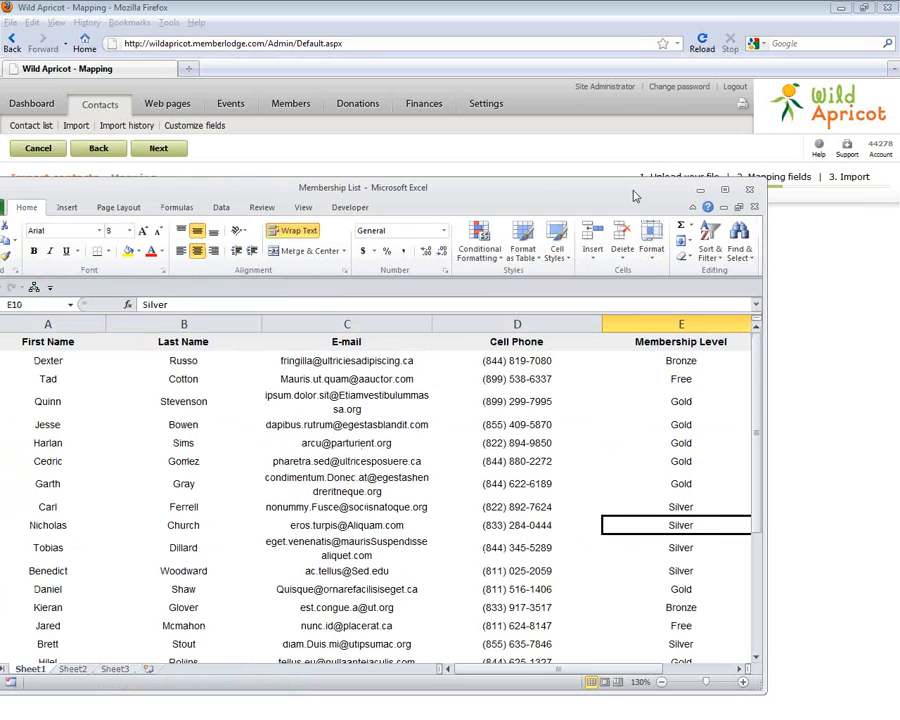
{"action": "left_click", "coordinate": [700, 190]}
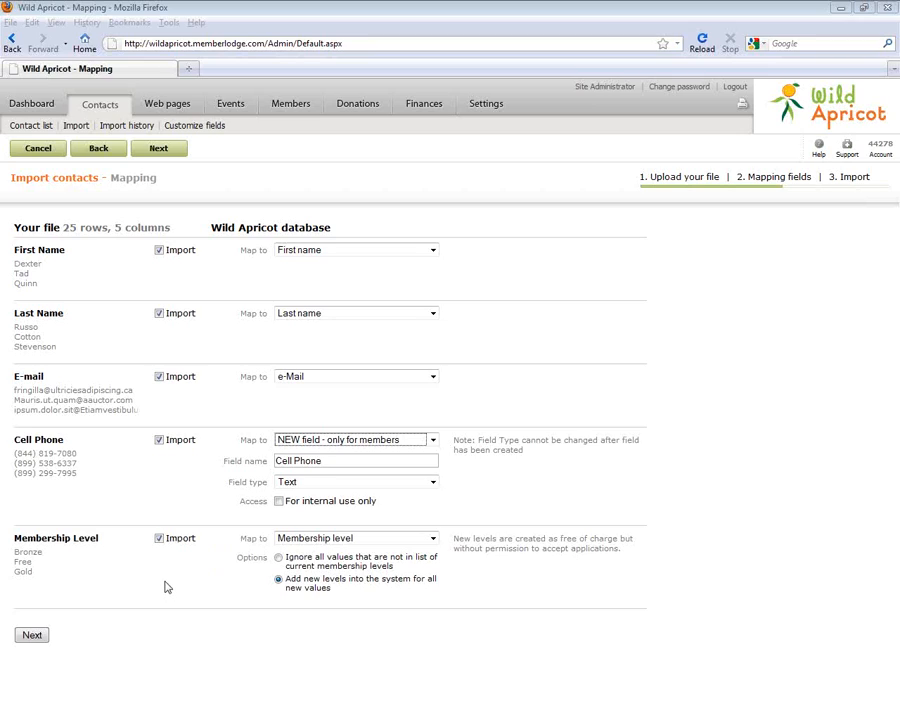
Save the field mapping and advance to the Review and start import step
{"action": "left_click_drag", "start_coordinate": [34, 572], "coordinate": [14, 572]}
{"action": "left_click", "coordinate": [44, 574]}
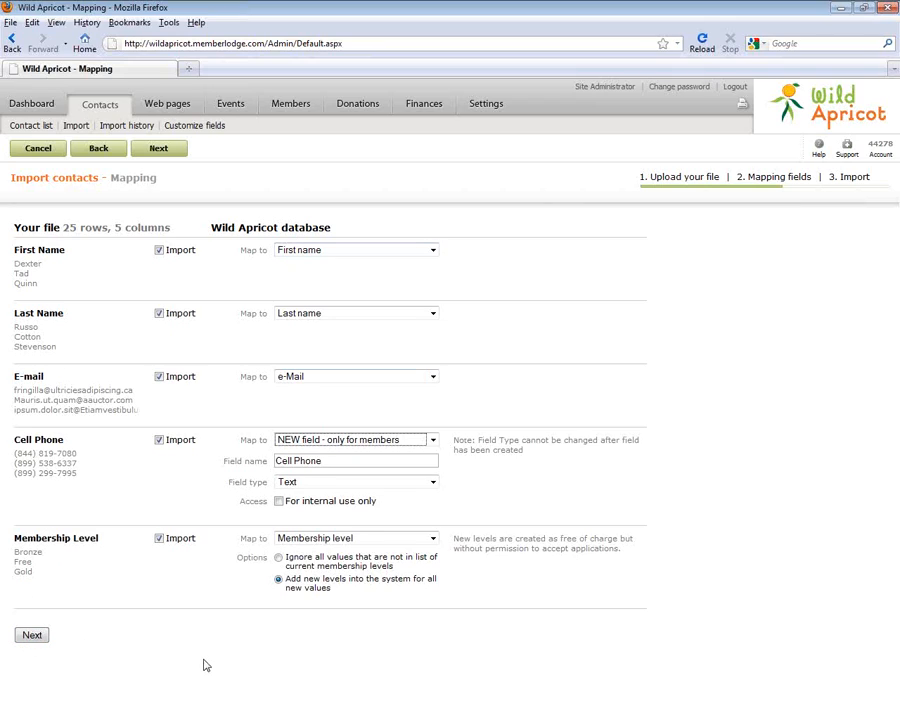
{"action": "left_click", "coordinate": [26, 635]}
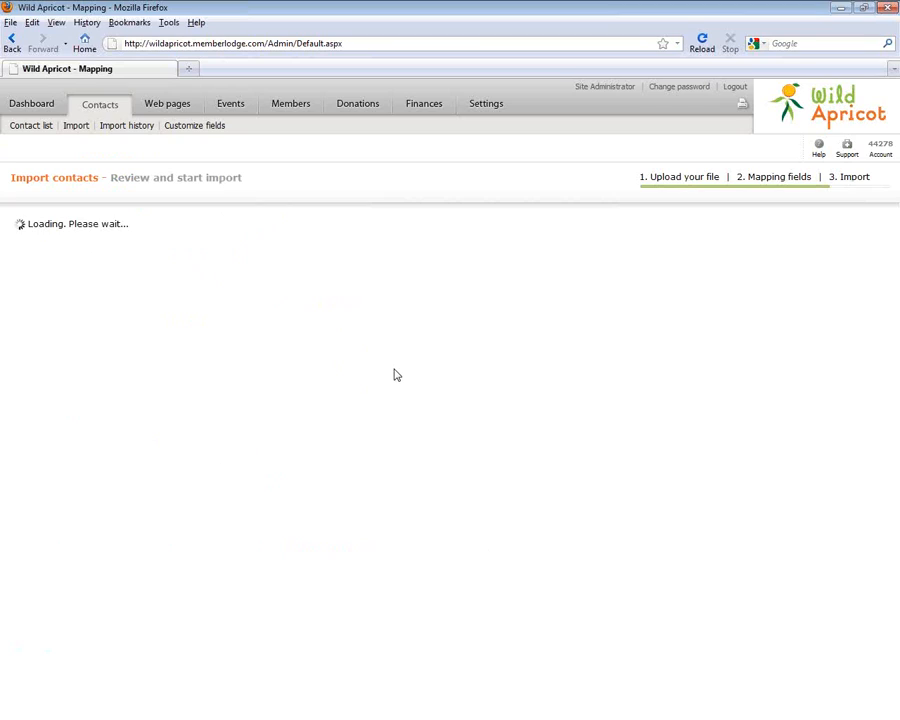
Note the import as 'Initial Import' and run it: 25 records created/updated, no errors
{"action": "left_click", "coordinate": [256, 248]}
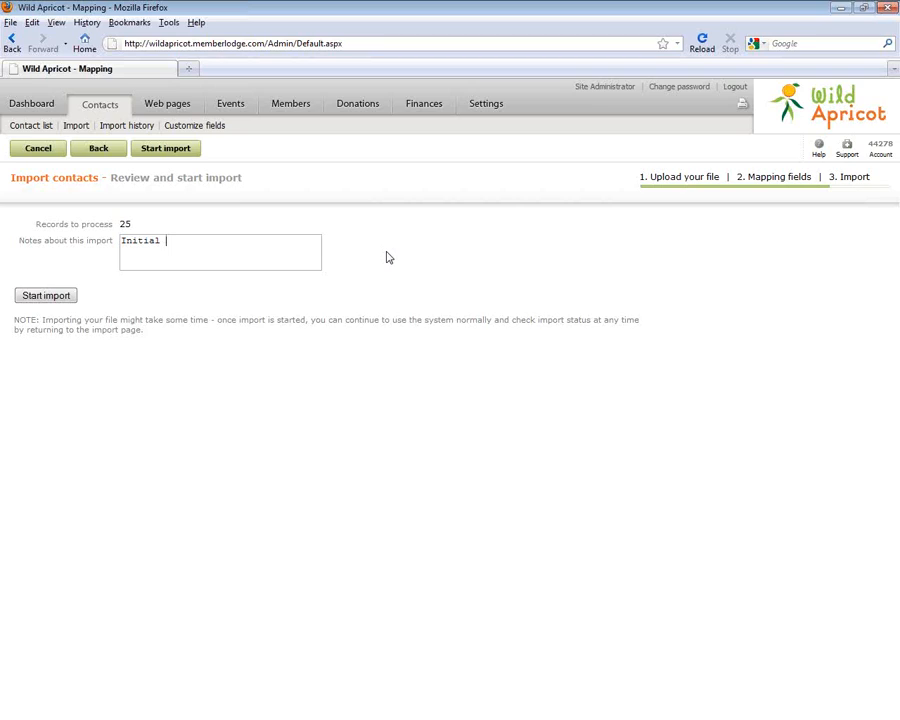
{"action": "key", "text": "BackSpace"}
{"action": "left_click", "coordinate": [46, 296]}
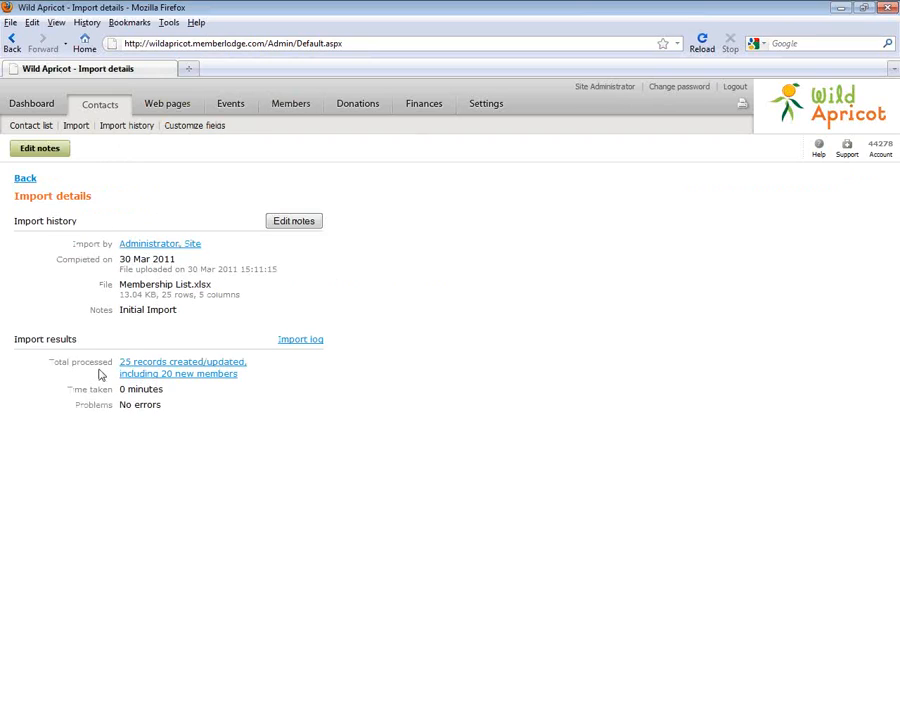
Highlight the records-created result and the 20 new members count in Import results
{"action": "left_click_drag", "start_coordinate": [114, 361], "coordinate": [198, 372]}
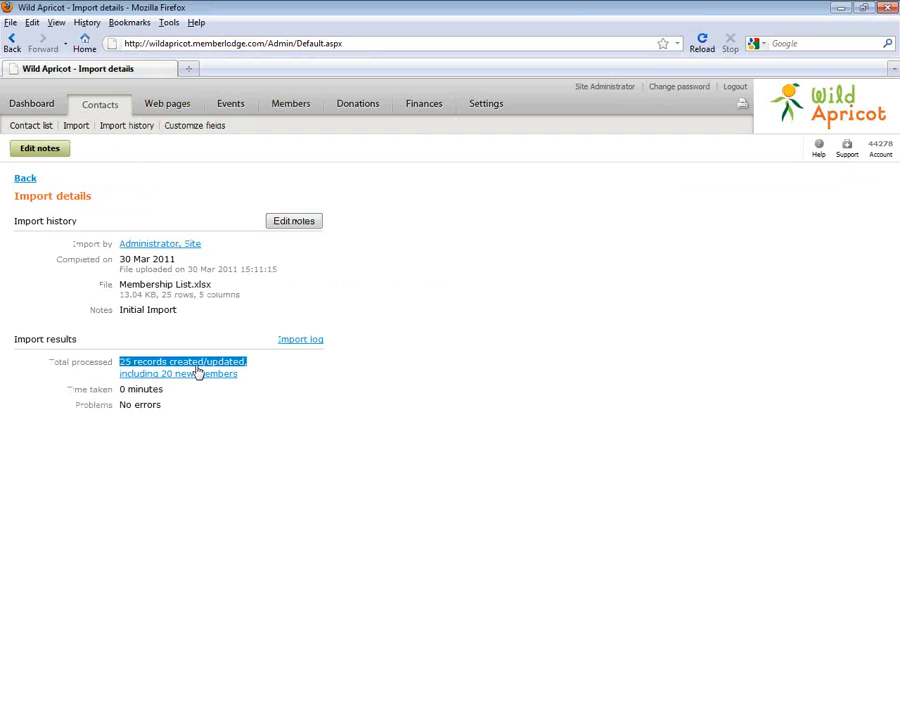
{"action": "left_click", "coordinate": [175, 406]}
{"action": "left_click_drag", "start_coordinate": [162, 382], "coordinate": [223, 382]}
{"action": "left_click", "coordinate": [223, 381]}
{"action": "triple_click", "coordinate": [223, 378]}
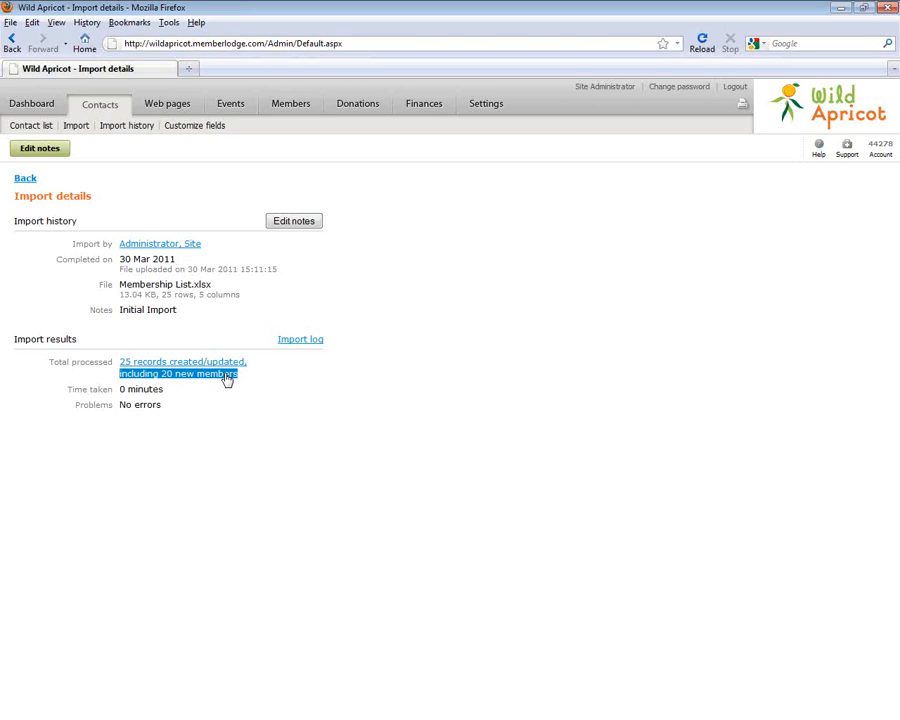
Compare against the Membership List spreadsheet, then return to the import details page
{"action": "left_click_drag", "start_coordinate": [0, 86], "coordinate": [457, 123]}
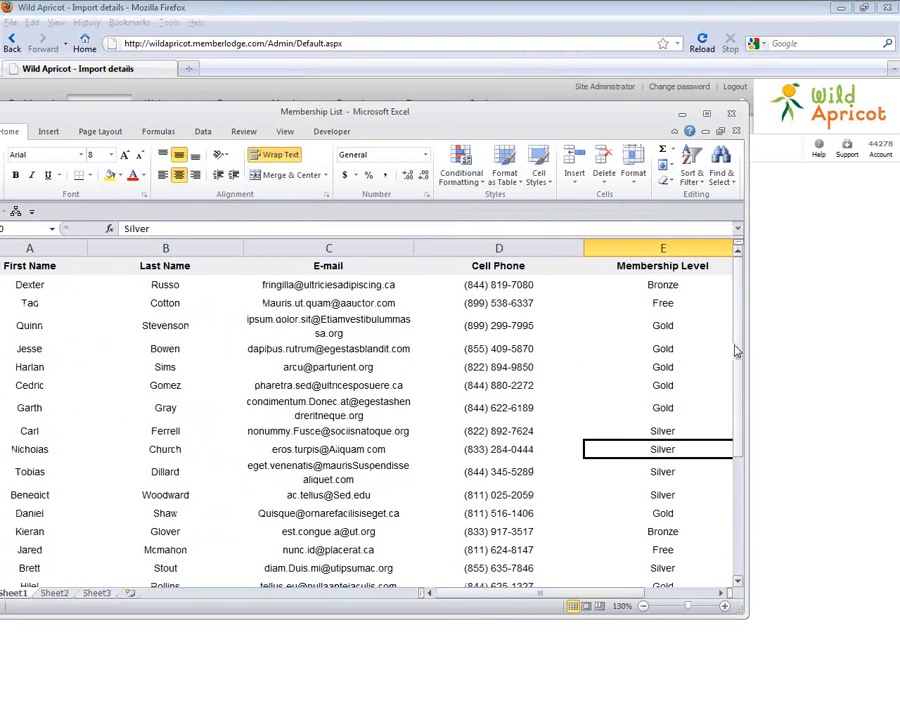
{"action": "scroll", "coordinate": [734, 350], "scroll_direction": "down", "scroll_amount": 3}
{"action": "left_click_drag", "start_coordinate": [656, 475], "coordinate": [670, 546]}
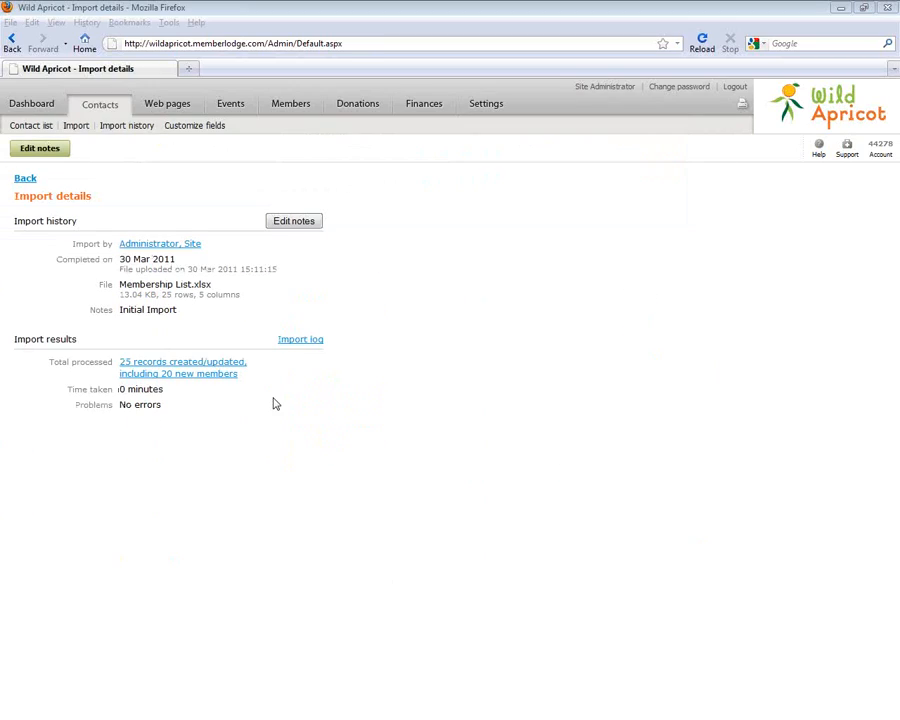
{"action": "left_click", "coordinate": [263, 453]}
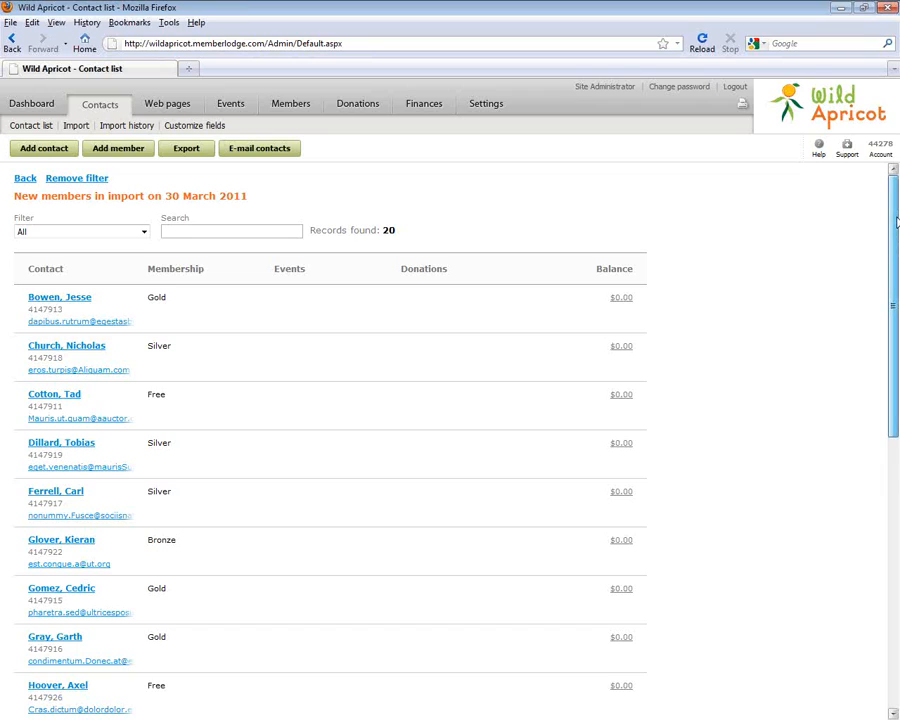
Open the first new member's record, check the imported Cell Phone, and view its Gold membership
{"action": "left_click_drag", "start_coordinate": [897, 222], "coordinate": [897, 594]}
{"action": "left_click_drag", "start_coordinate": [897, 520], "coordinate": [887, 209]}
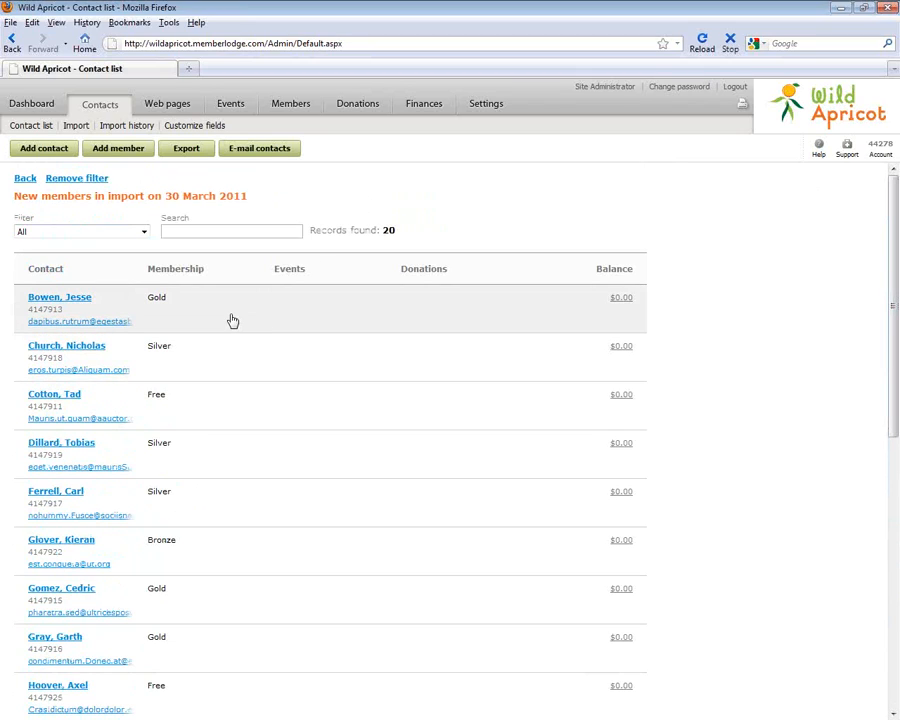
{"action": "left_click", "coordinate": [232, 320]}
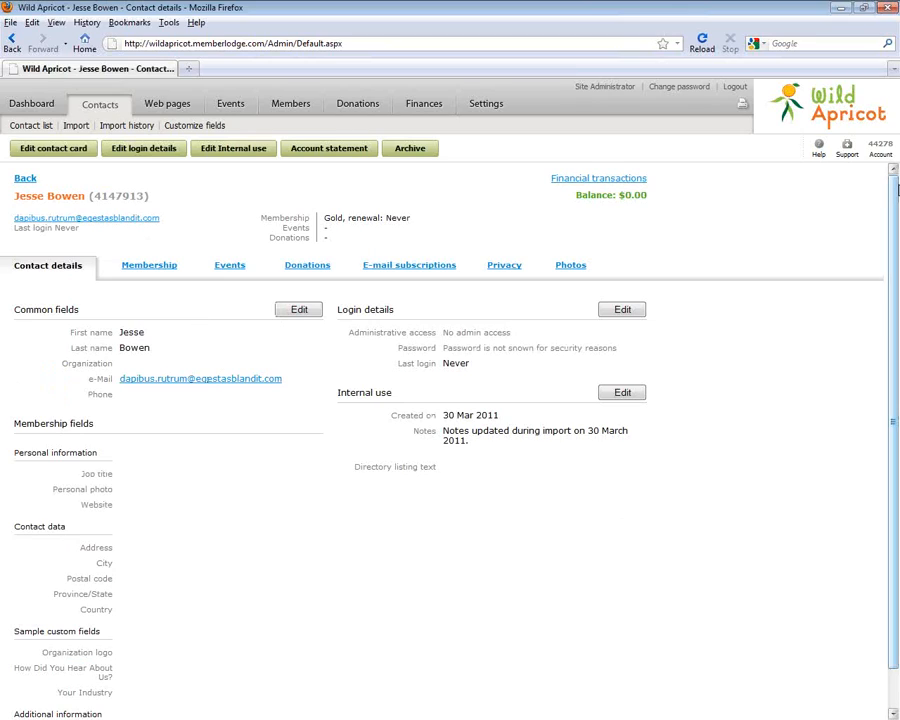
{"action": "scroll", "coordinate": [897, 660], "scroll_direction": "down", "scroll_amount": 1}
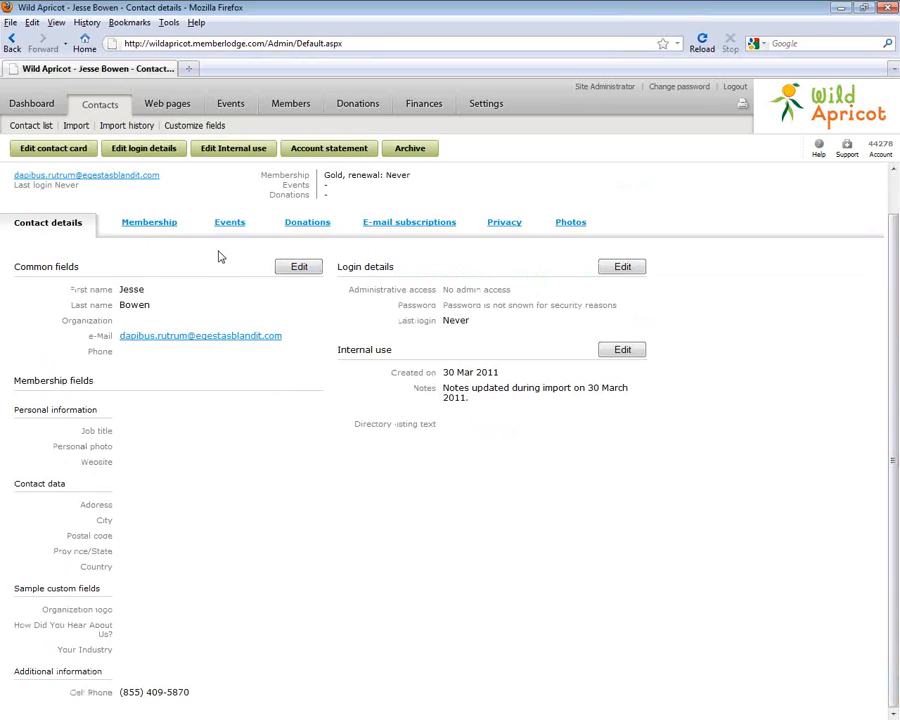
{"action": "left_click_drag", "start_coordinate": [191, 695], "coordinate": [68, 696]}
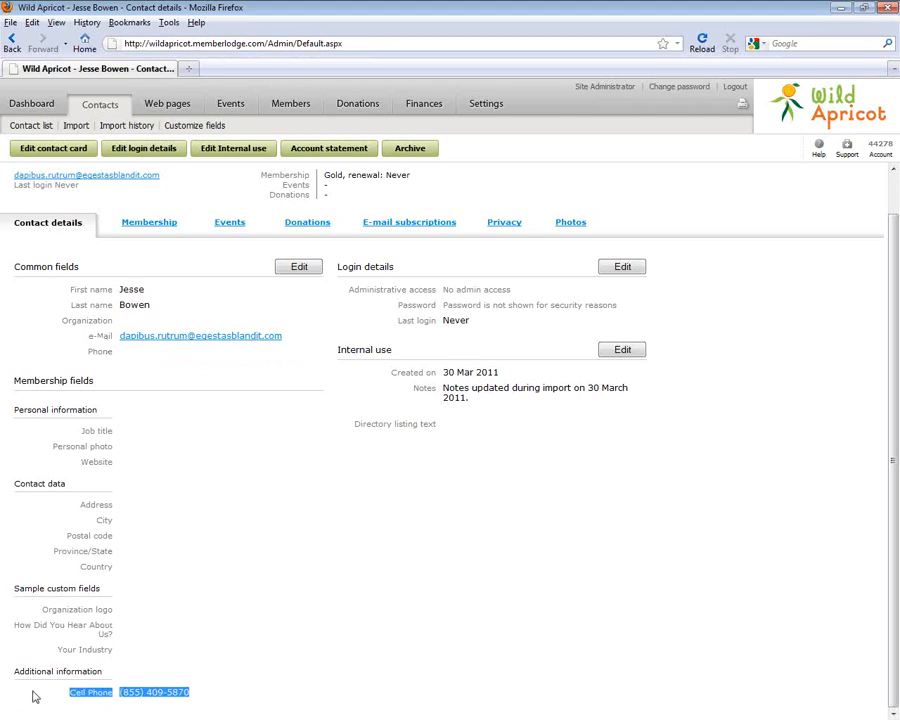
{"action": "left_click", "coordinate": [123, 698]}
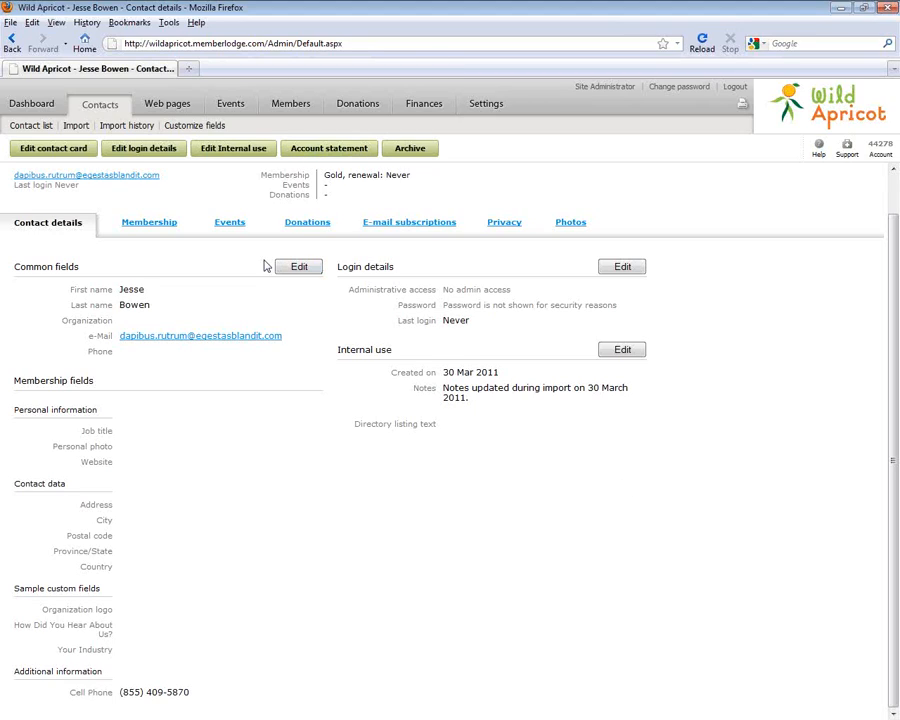
{"action": "left_click", "coordinate": [158, 225]}
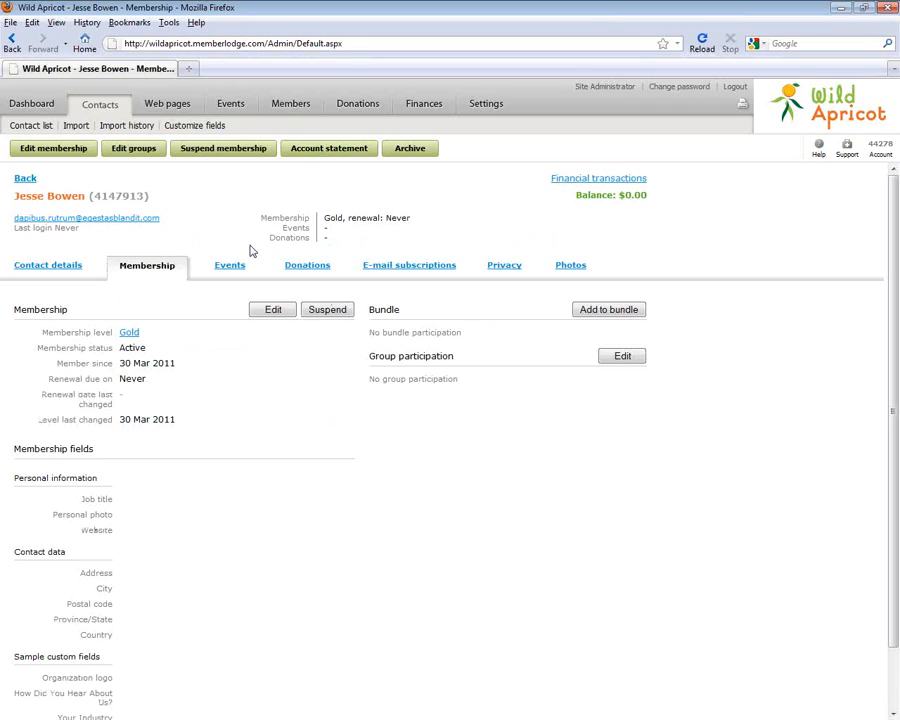
Browse the contact's Events, Donations, E-mail subscriptions and Privacy tabs, then go back to the member list
{"action": "left_click", "coordinate": [228, 267]}
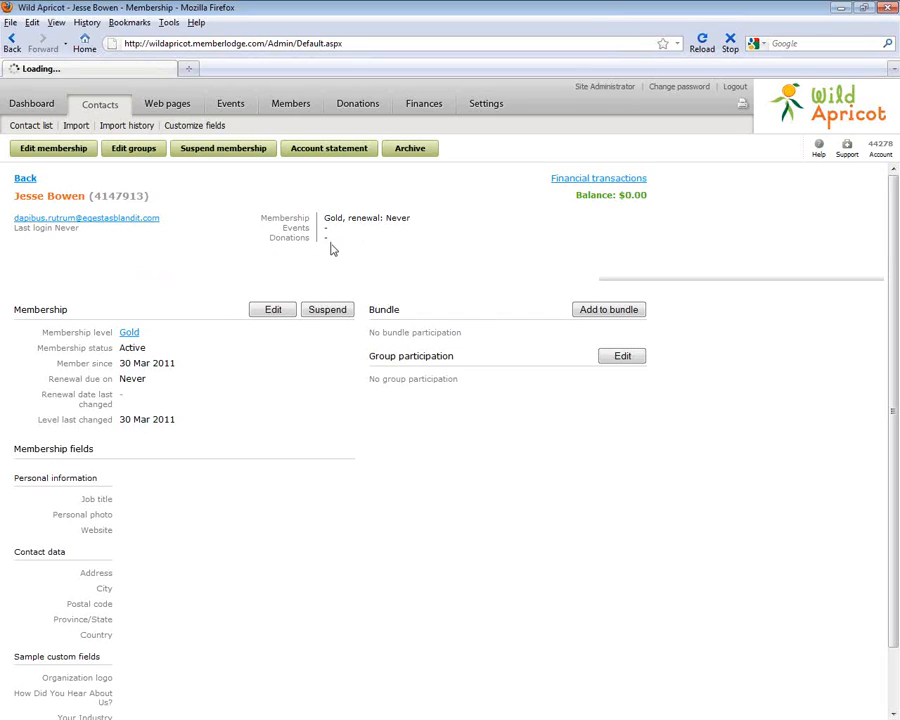
{"action": "left_click", "coordinate": [316, 267]}
{"action": "left_click", "coordinate": [415, 267]}
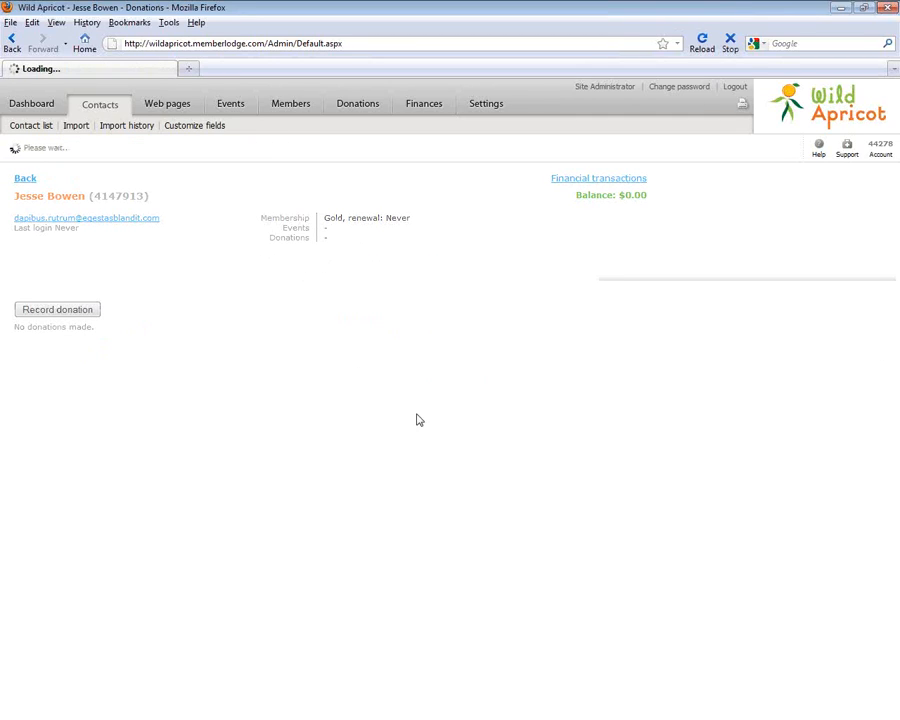
{"action": "left_click", "coordinate": [506, 266]}
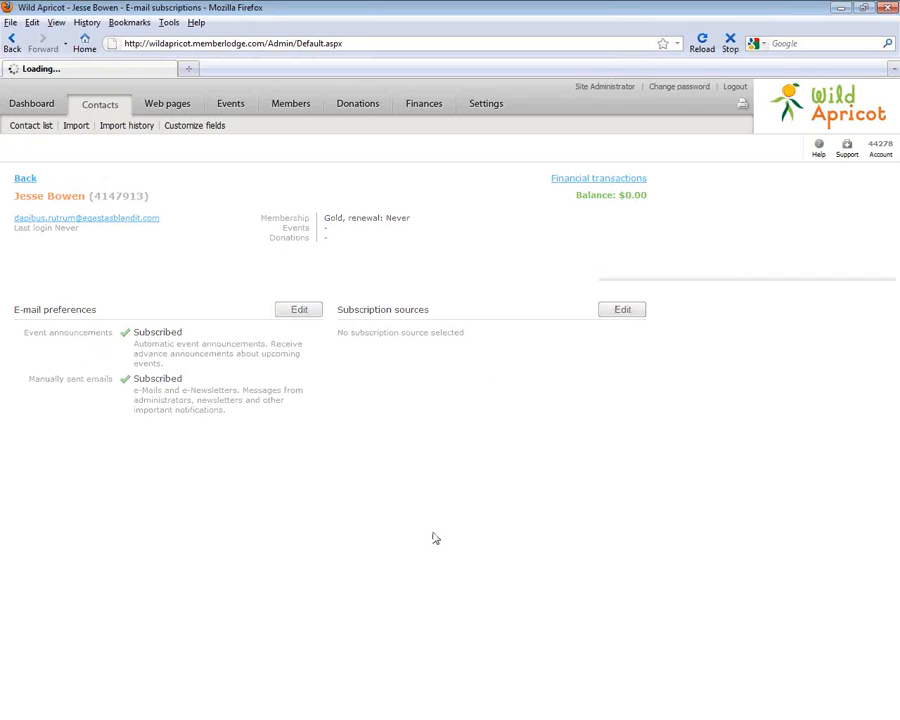
{"action": "left_click", "coordinate": [571, 265]}
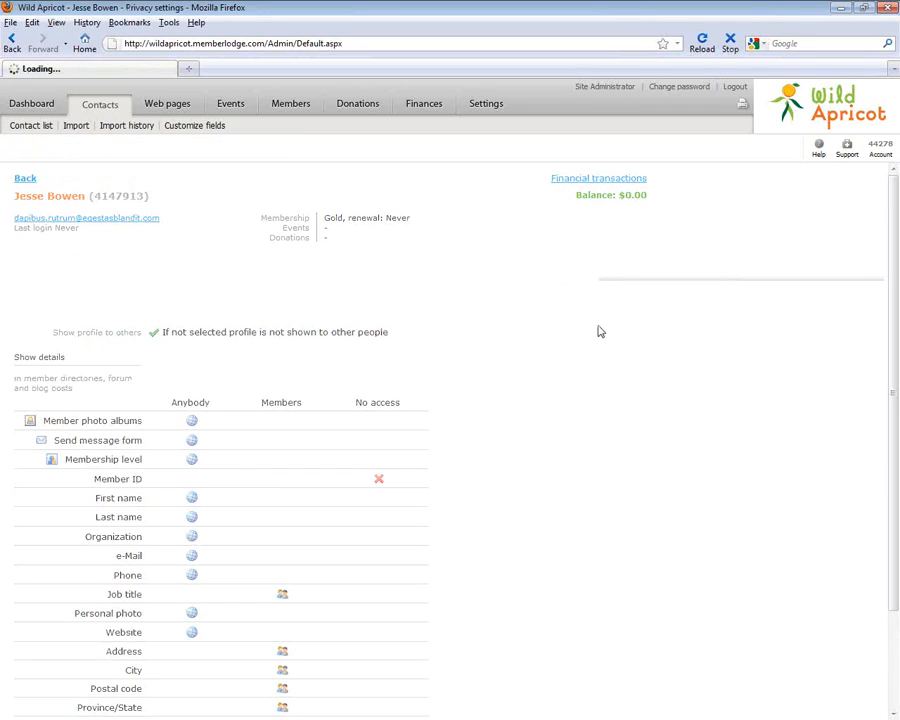
{"action": "left_click", "coordinate": [513, 268]}
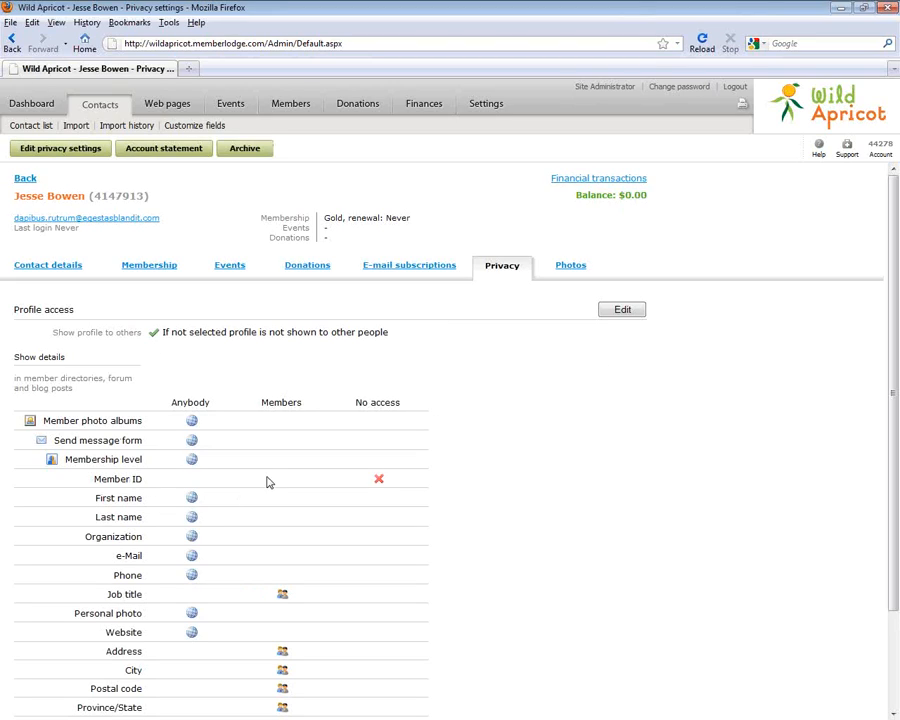
{"action": "left_click", "coordinate": [55, 272]}
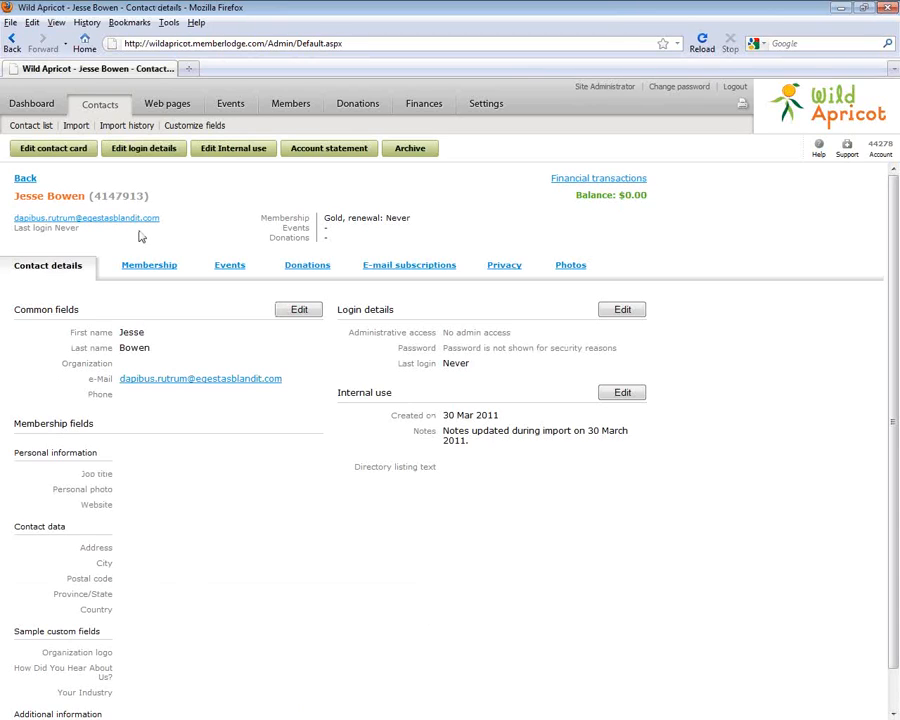
{"action": "left_click", "coordinate": [25, 178]}
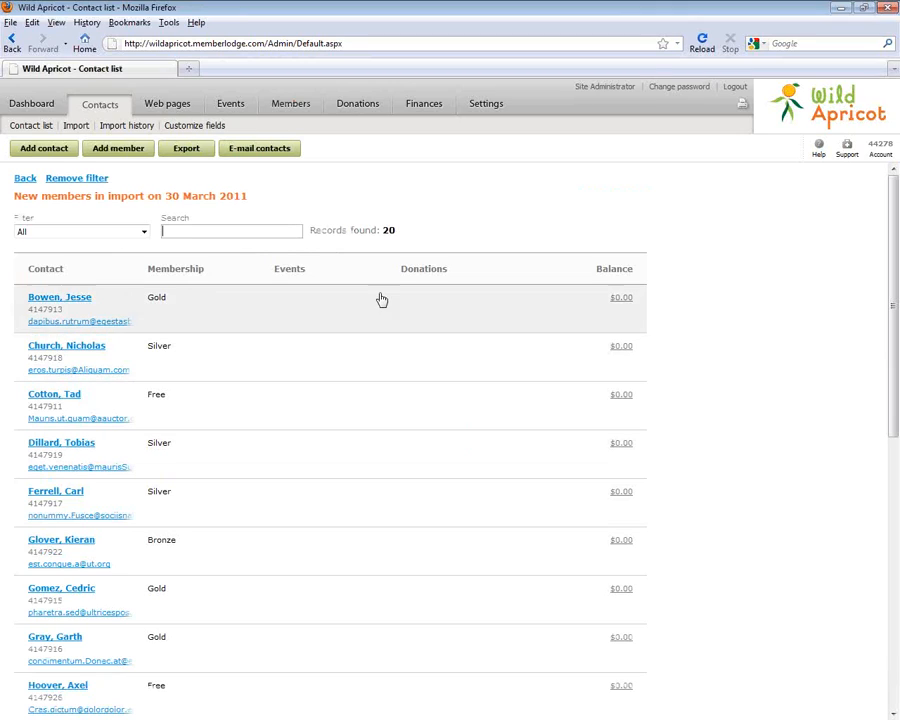
Go to Settings and open Membership levels under Membership settings
{"action": "left_click", "coordinate": [483, 110]}
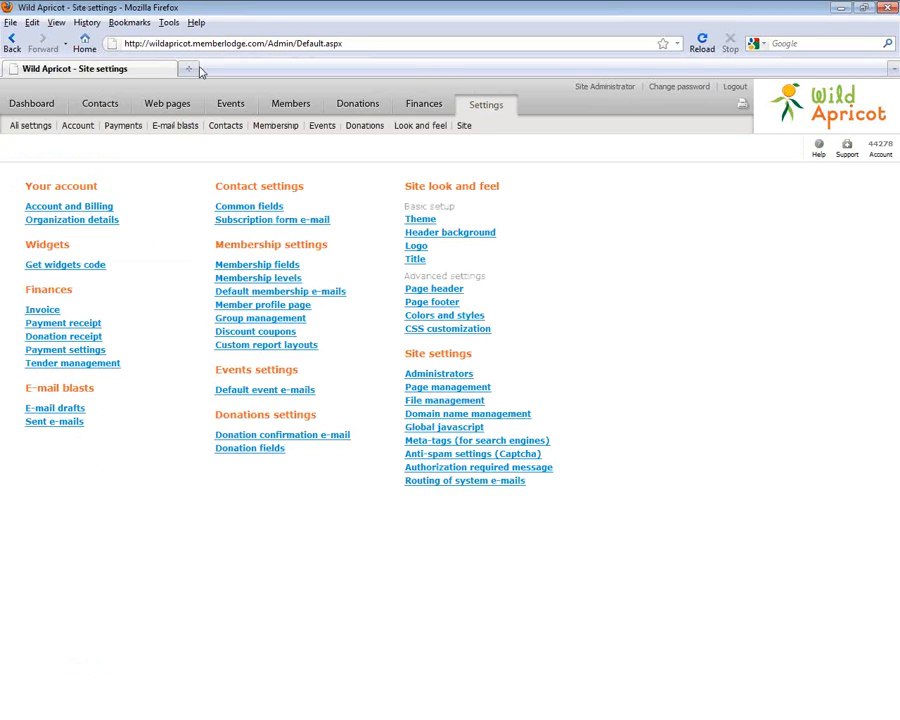
{"action": "left_click", "coordinate": [251, 292]}
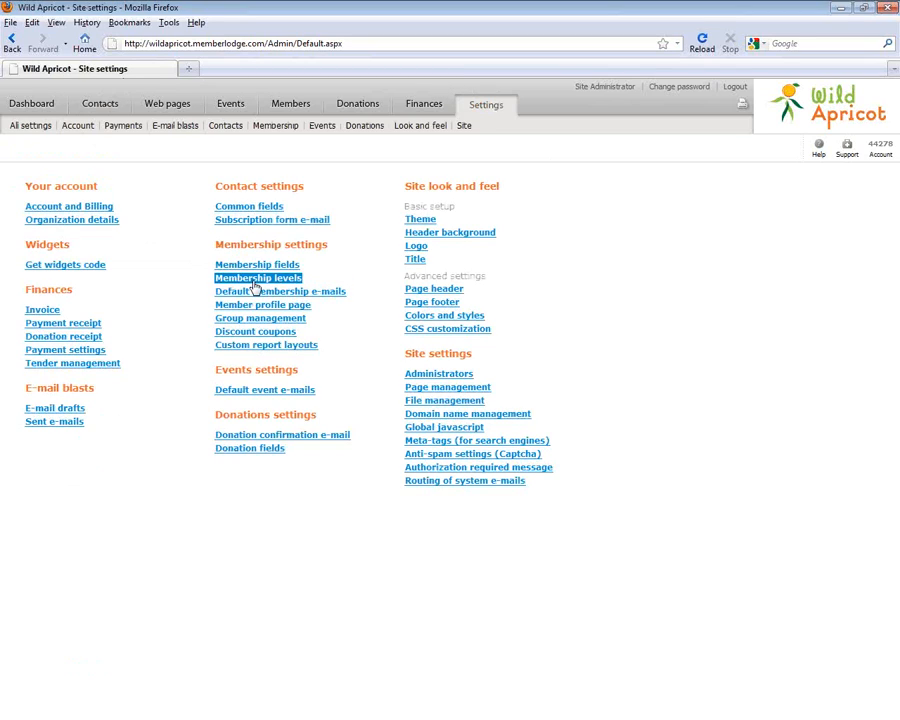
{"action": "left_click", "coordinate": [254, 281]}
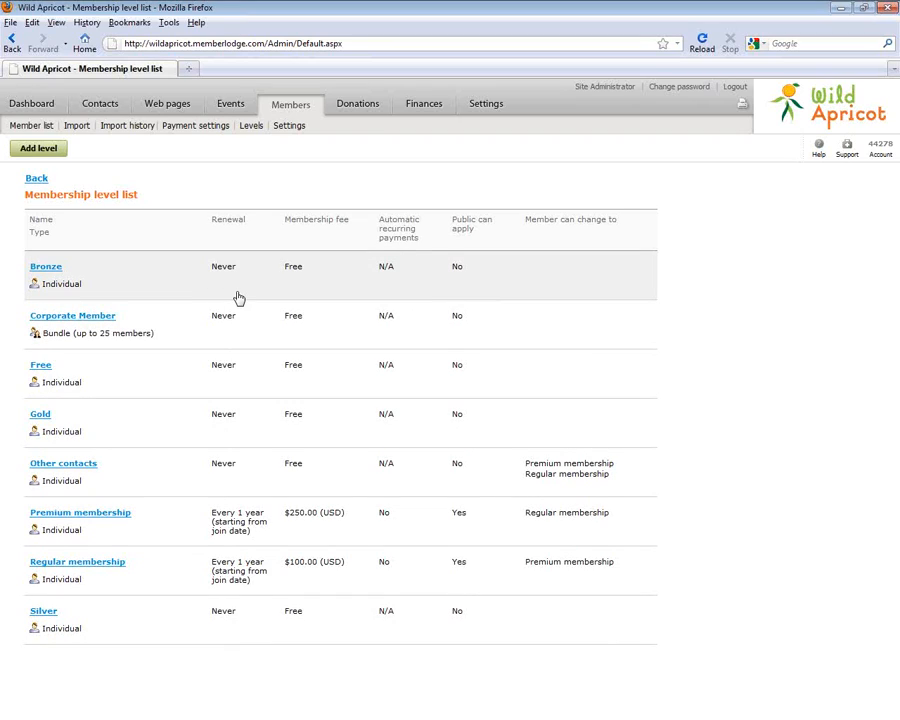
Open the Gold entry from the Membership level list
{"action": "left_click", "coordinate": [146, 433]}
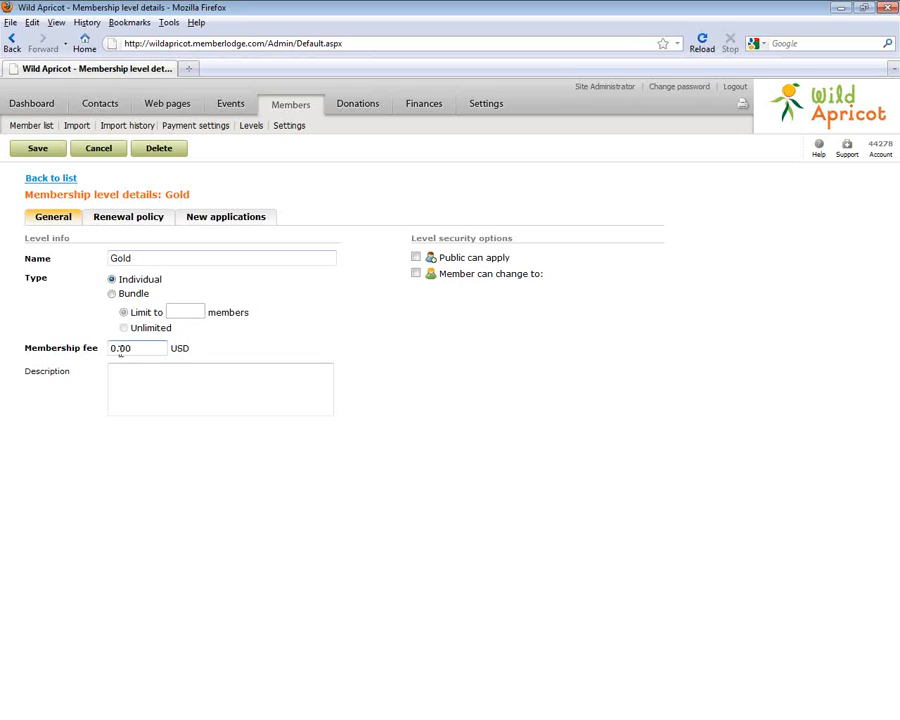
Change the Gold level's membership fee to 500 USD and bring up its Renewal policy
{"action": "left_click_drag", "start_coordinate": [117, 349], "coordinate": [78, 360]}
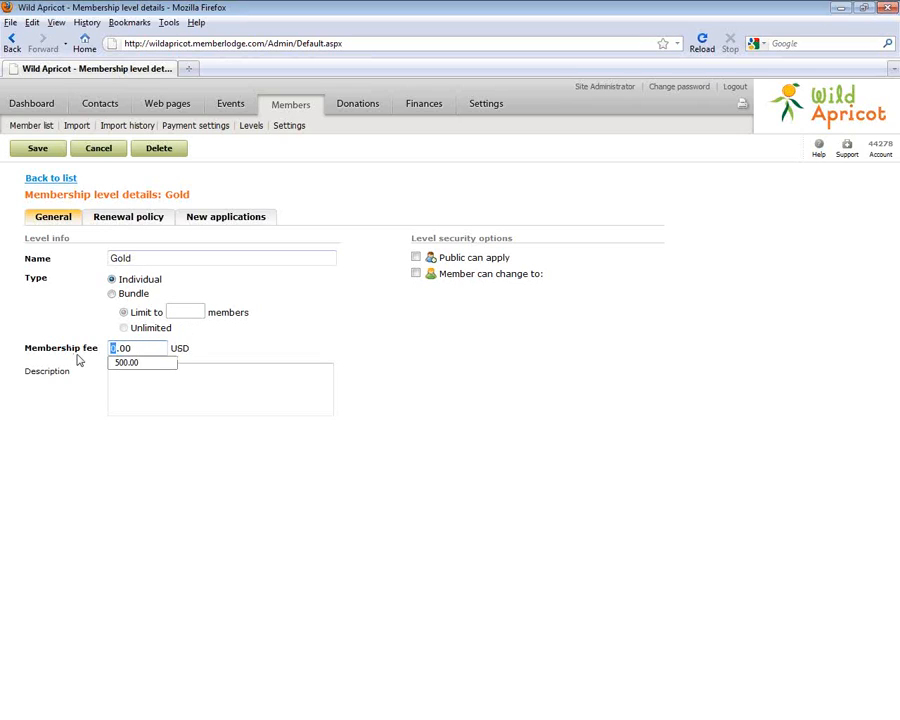
{"action": "type", "text": "500"}
{"action": "left_click", "coordinate": [386, 343]}
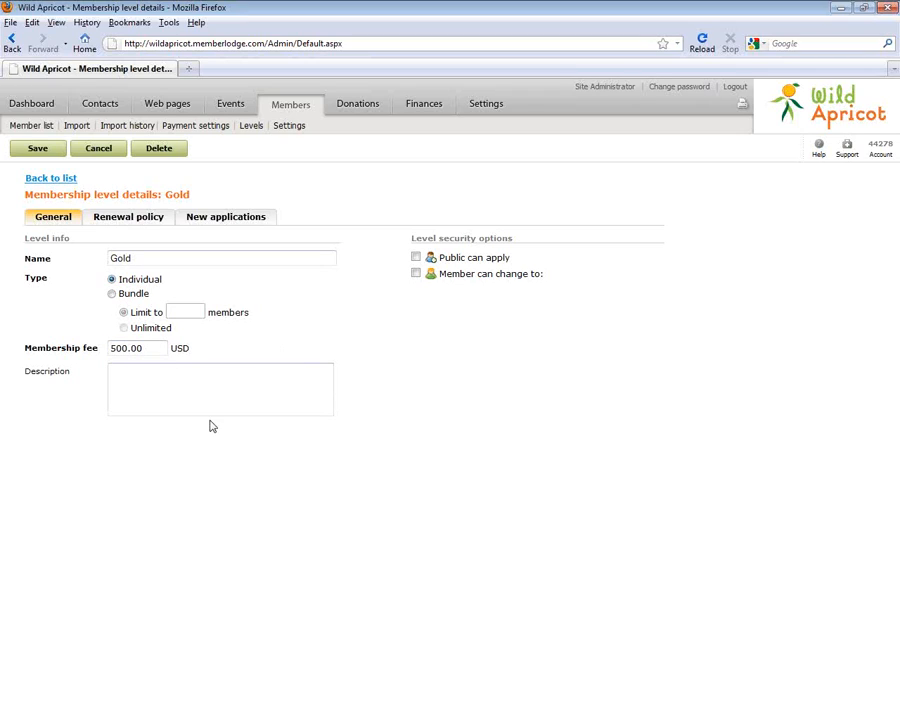
{"action": "left_click", "coordinate": [134, 222]}
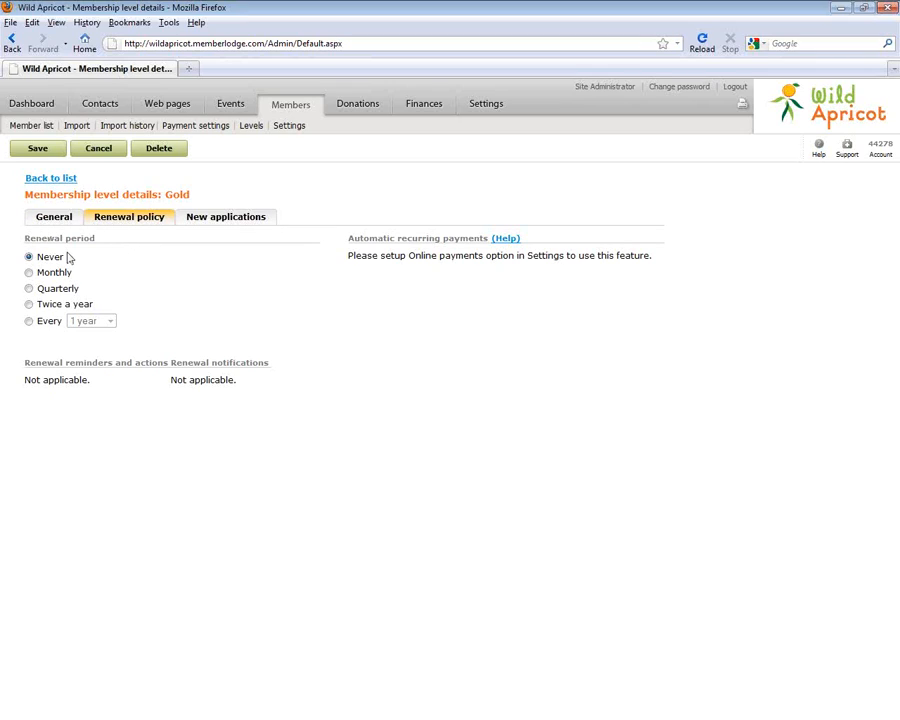
Make the Gold level renew monthly on a specific date, the 1st
{"action": "left_click", "coordinate": [29, 273]}
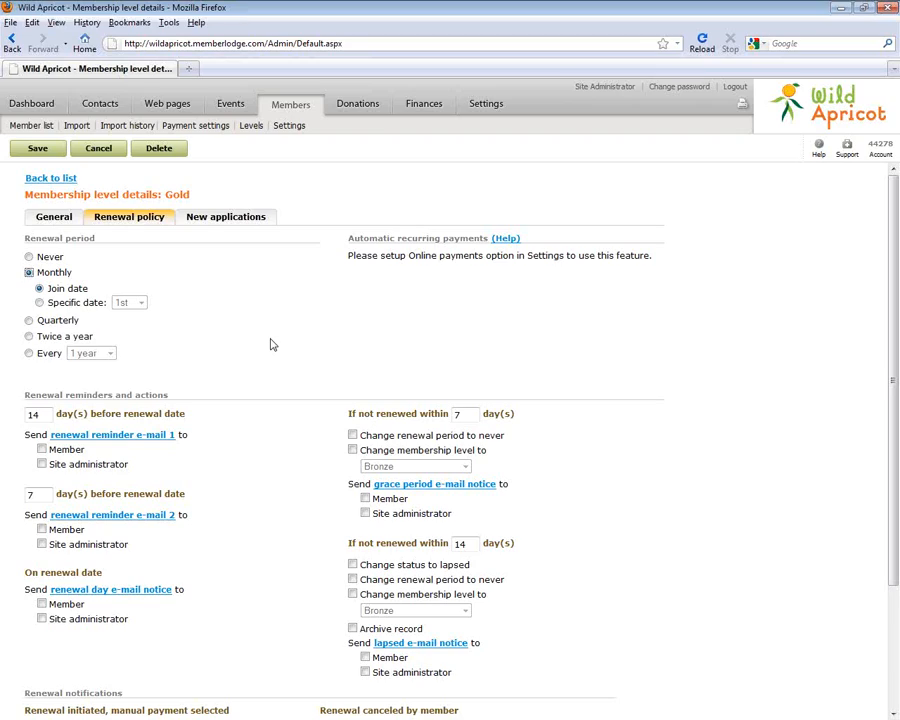
{"action": "left_click", "coordinate": [40, 303]}
{"action": "left_click", "coordinate": [140, 302]}
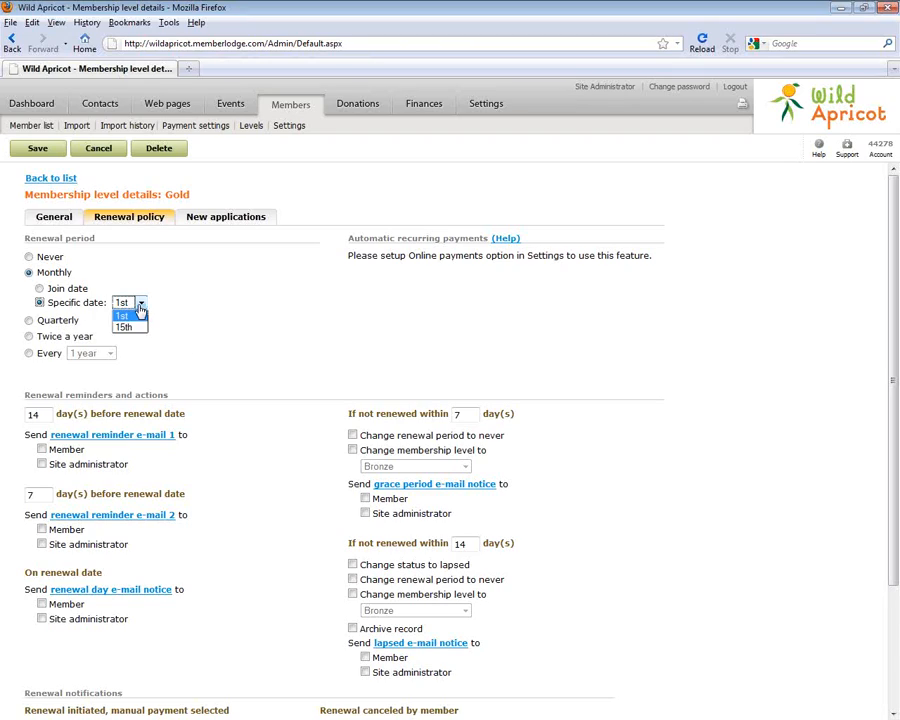
{"action": "left_click", "coordinate": [175, 321]}
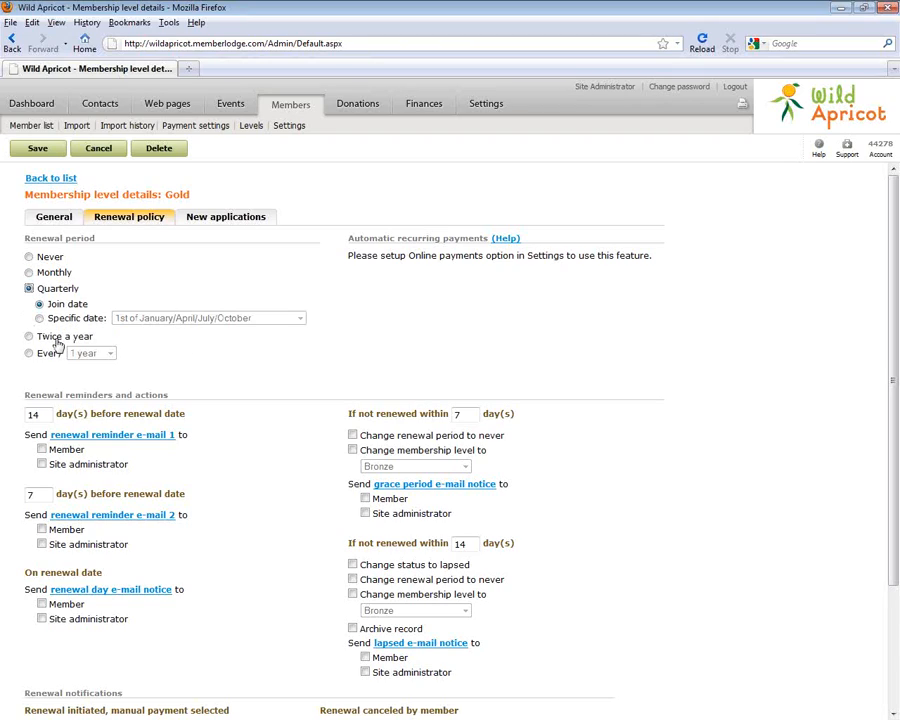
Preview the quarterly, twice-a-year and multi-year renewal options, then switch back to Monthly
{"action": "left_click", "coordinate": [39, 318]}
{"action": "left_click", "coordinate": [39, 305]}
{"action": "left_click", "coordinate": [28, 338]}
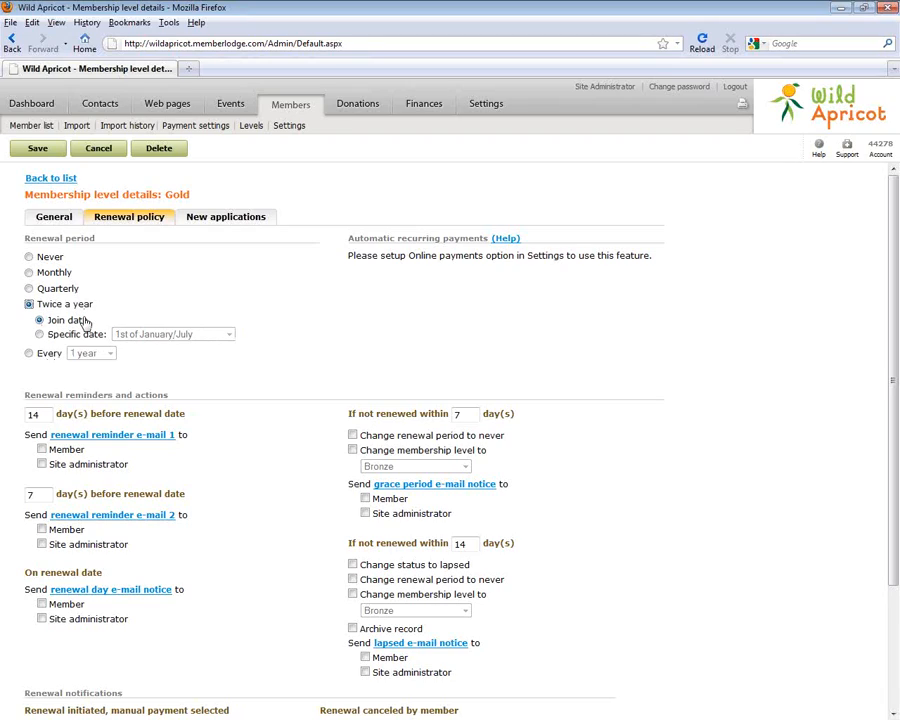
{"action": "left_click", "coordinate": [28, 353]}
{"action": "left_click", "coordinate": [96, 320]}
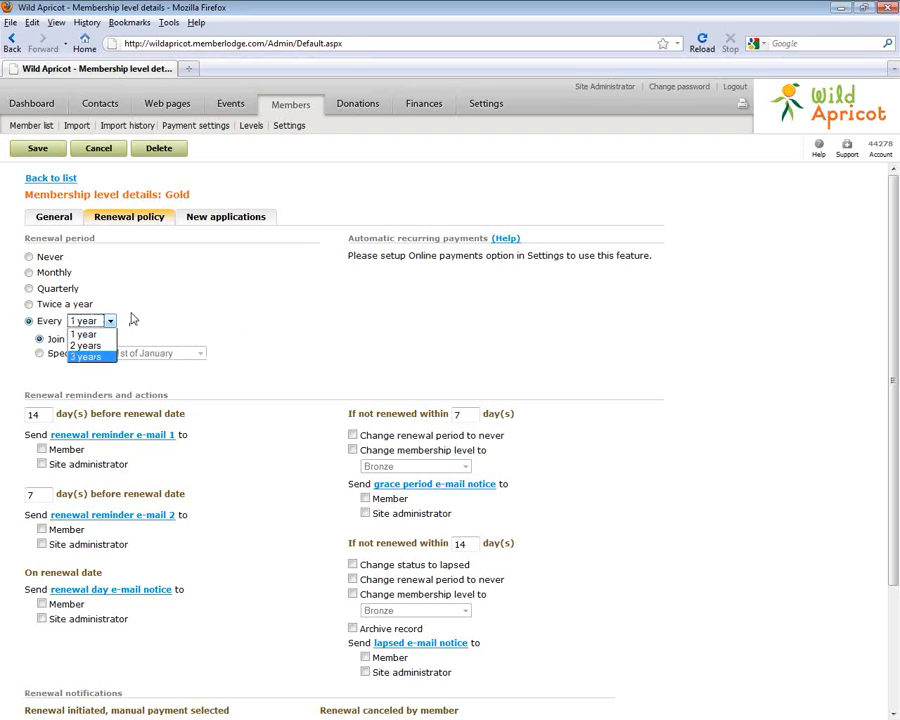
{"action": "left_click", "coordinate": [31, 279]}
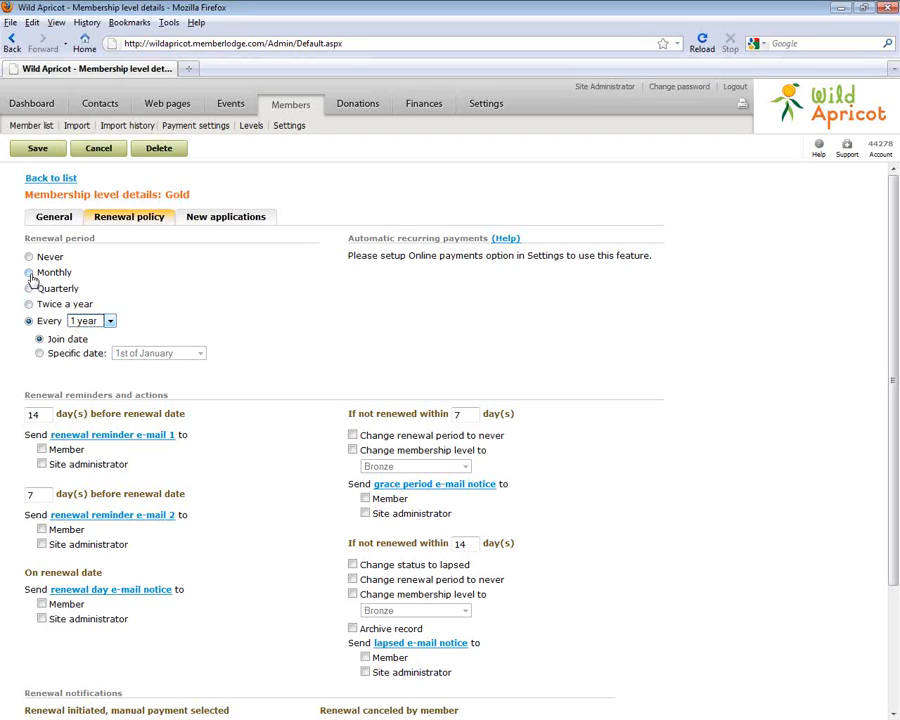
{"action": "left_click", "coordinate": [29, 273]}
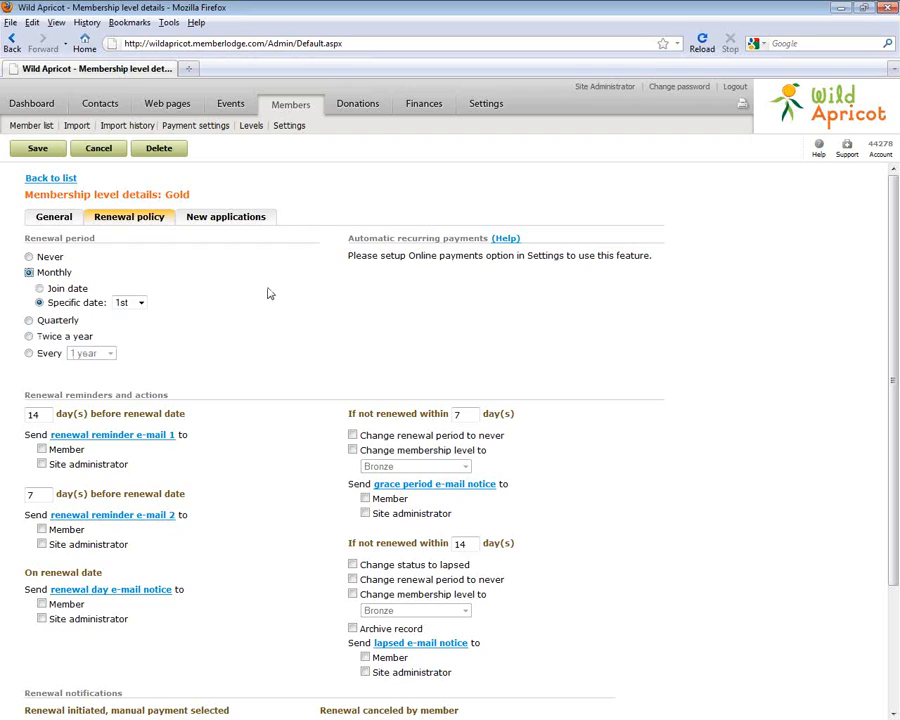
{"action": "mouse_move", "coordinate": [894, 314]}
{"action": "left_mouse_down"}
{"action": "mouse_move", "coordinate": [896, 420]}
{"action": "mouse_move", "coordinate": [894, 313]}
{"action": "left_mouse_up"}
{"action": "left_click", "coordinate": [107, 437]}
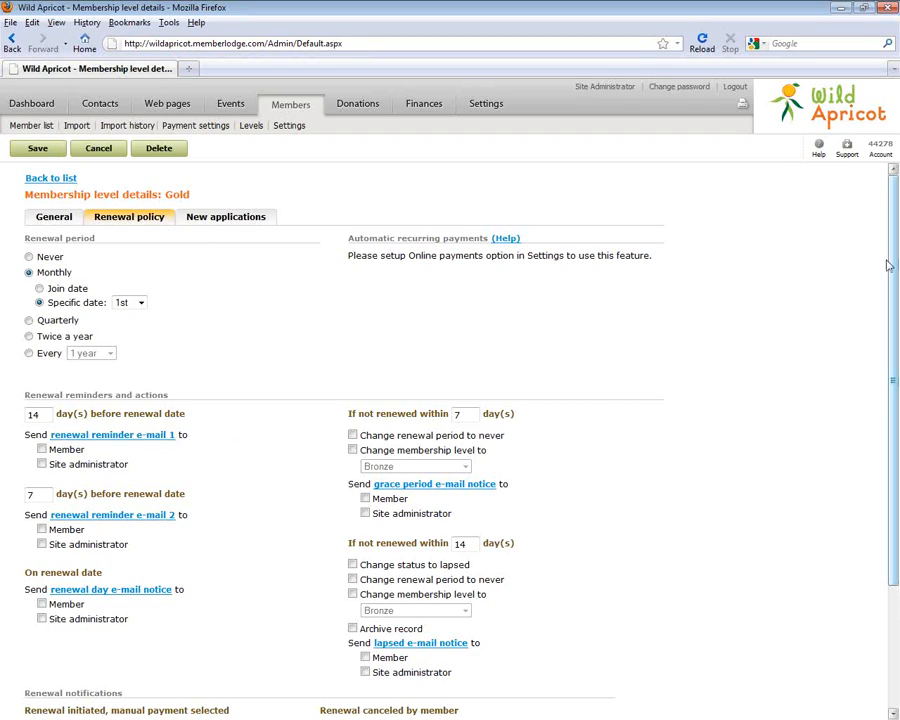
{"action": "left_click_drag", "start_coordinate": [894, 253], "coordinate": [888, 424]}
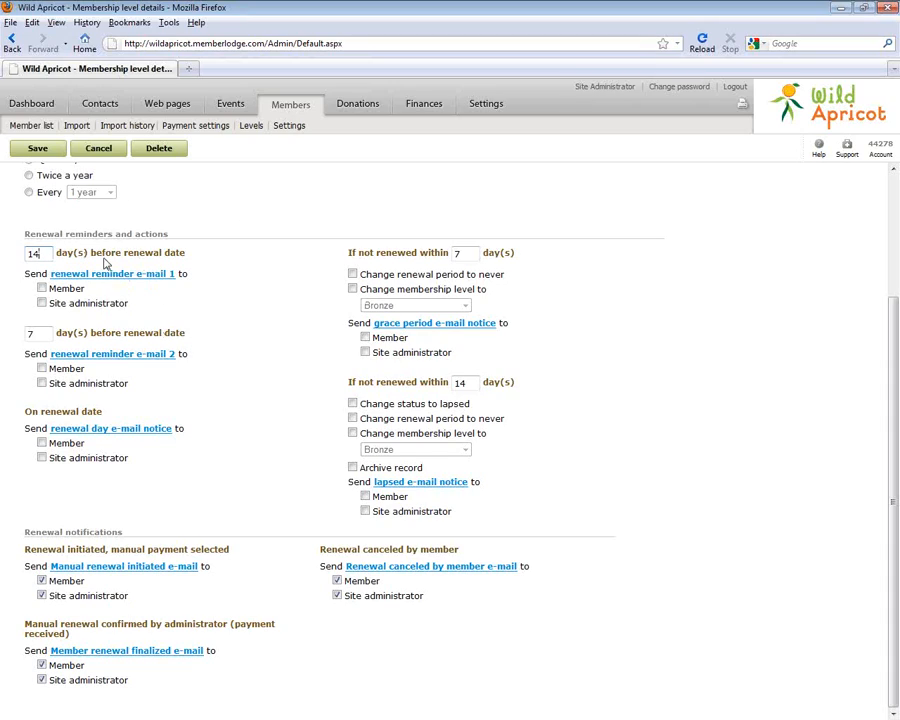
Send both renewal reminders and the grace period notice to the member, without changing lapsed members' level
{"action": "left_click", "coordinate": [51, 289]}
{"action": "left_click", "coordinate": [42, 370]}
{"action": "left_click", "coordinate": [352, 275]}
{"action": "left_click", "coordinate": [354, 290]}
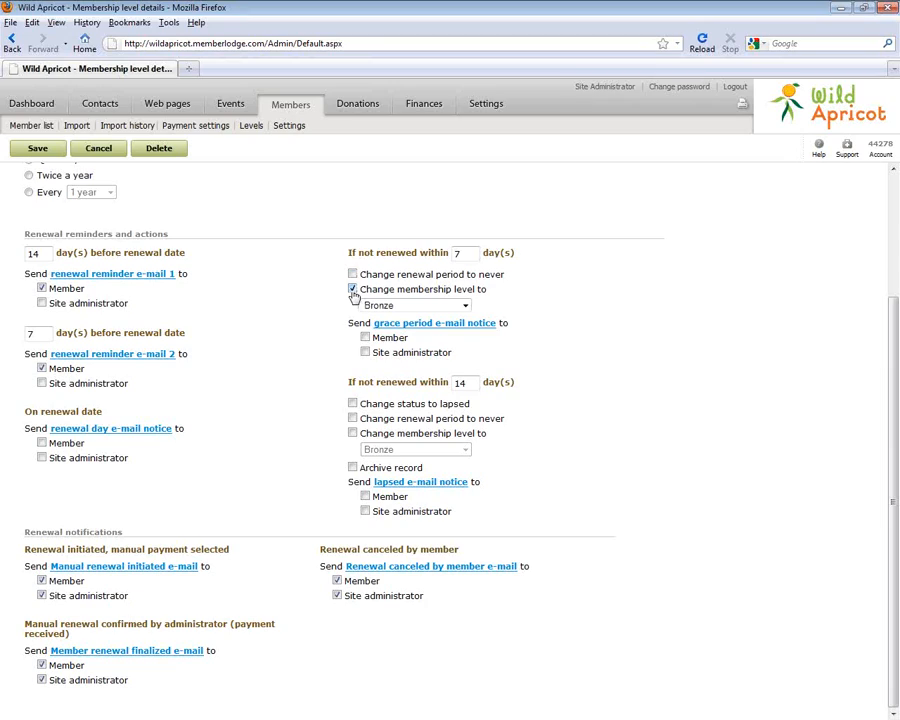
{"action": "left_click", "coordinate": [352, 290]}
{"action": "left_click", "coordinate": [365, 337]}
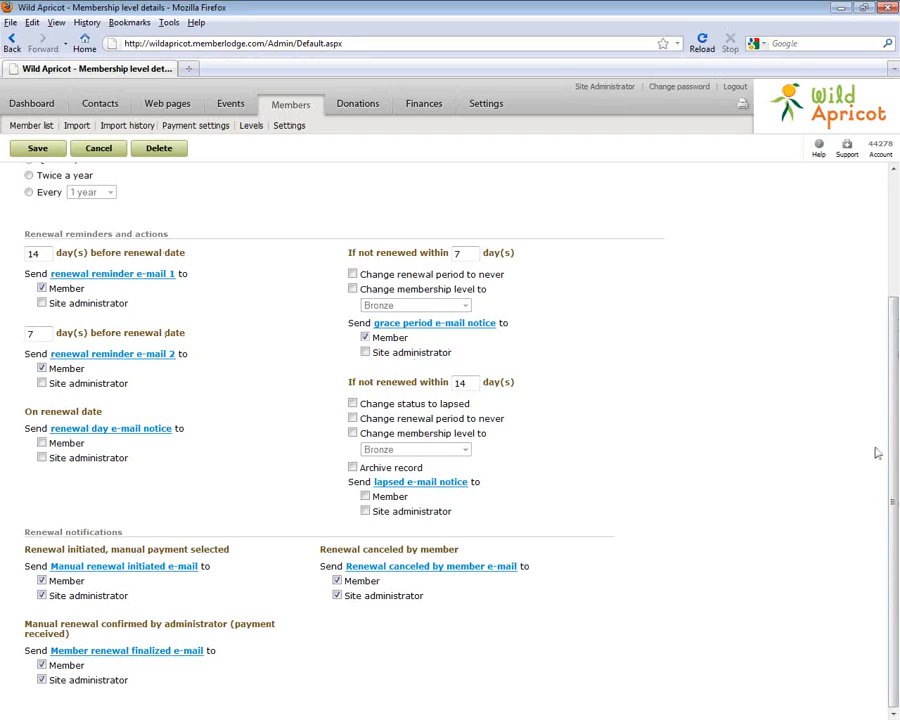
Bring up the Gold level's New applications settings
{"action": "scroll", "coordinate": [818, 228], "scroll_direction": "up", "scroll_amount": 3}
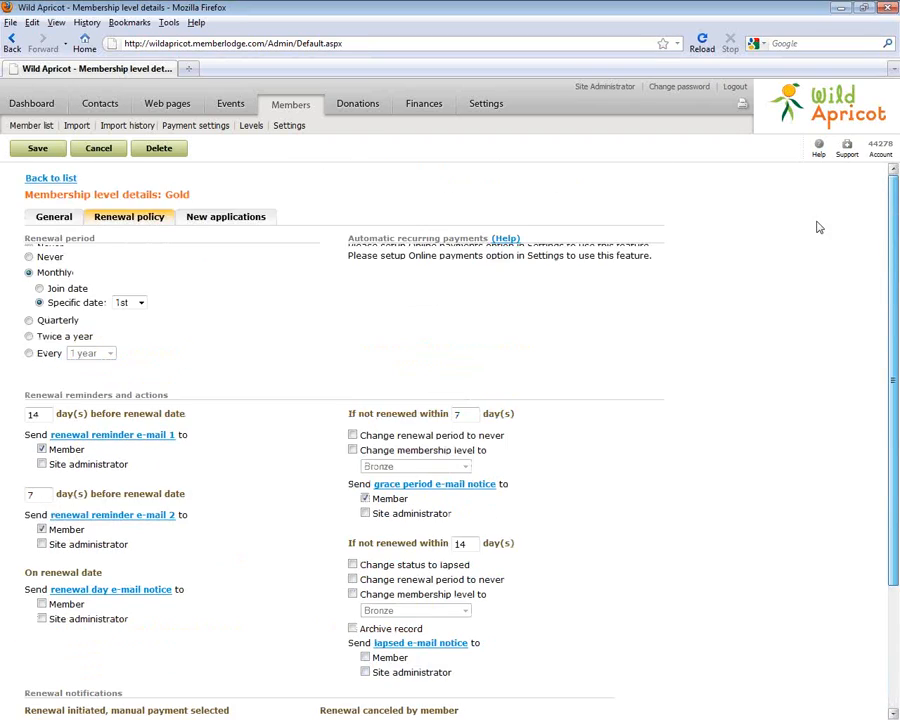
{"action": "scroll", "coordinate": [538, 257], "scroll_direction": "down", "scroll_amount": 3}
{"action": "left_click_drag", "start_coordinate": [892, 416], "coordinate": [897, 182]}
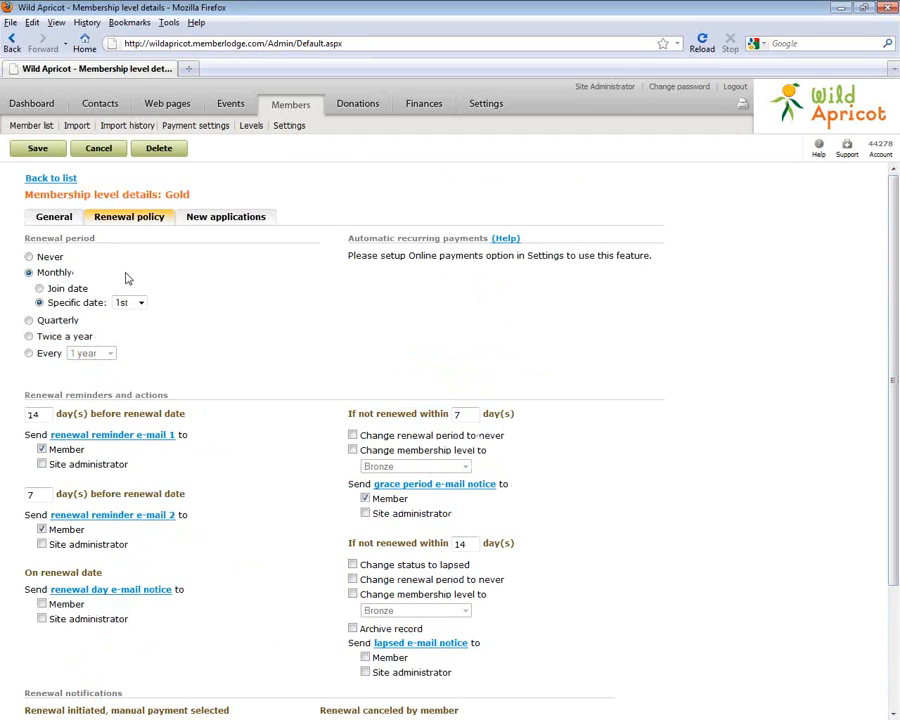
{"action": "left_click", "coordinate": [191, 222]}
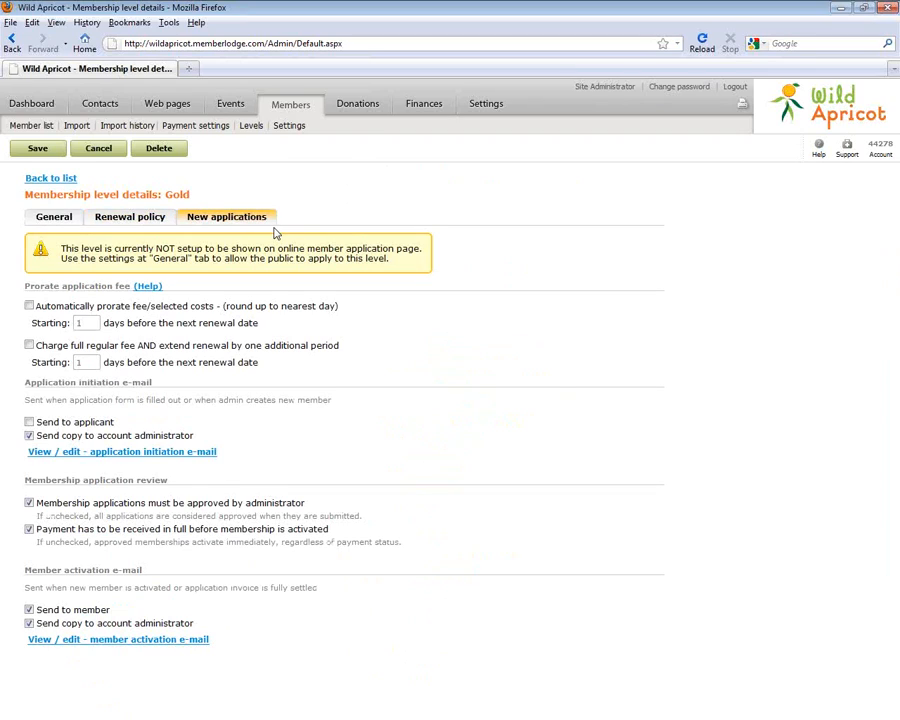
Tick 'Automatically prorate fee/selected costs' for Gold's new applications
{"action": "left_click", "coordinate": [29, 306]}
{"action": "triple_click", "coordinate": [52, 182]}
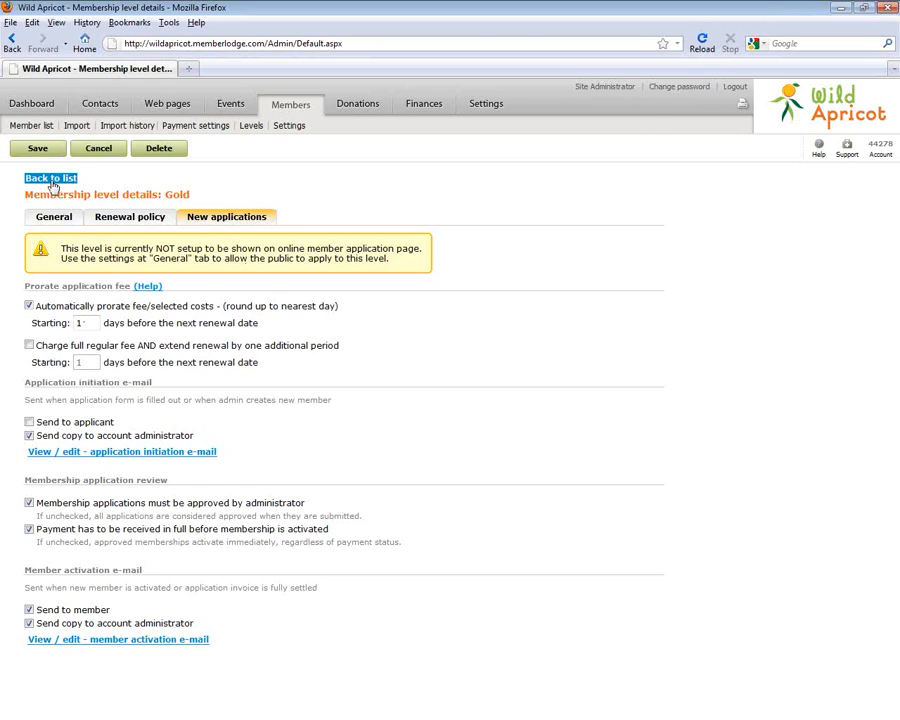
Save the Gold level at $500.00 monthly, then open Membership fields in Settings
{"action": "left_click", "coordinate": [24, 153]}
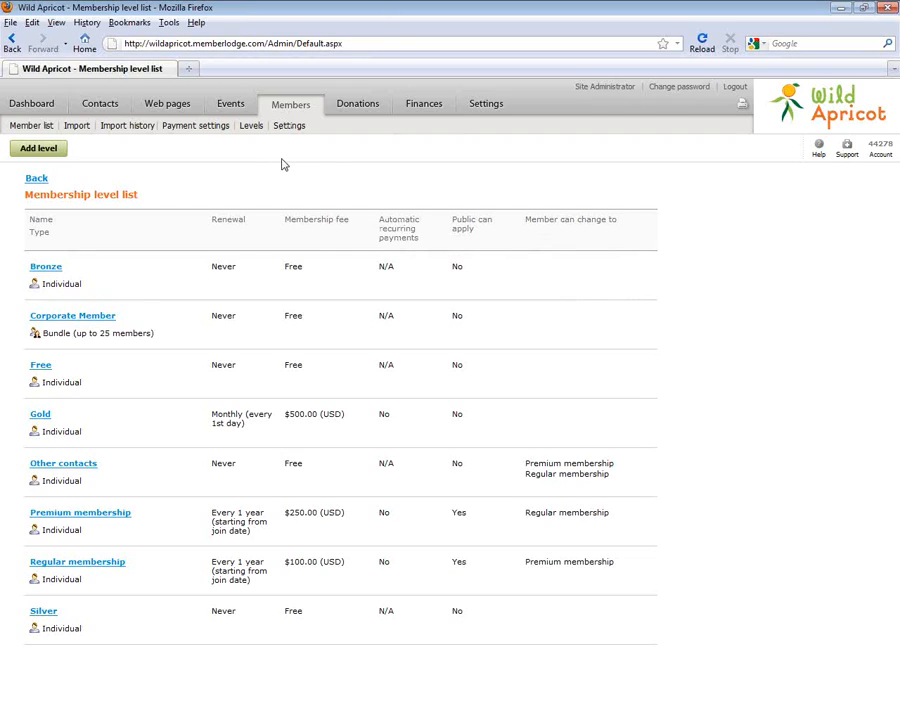
{"action": "left_click", "coordinate": [477, 107]}
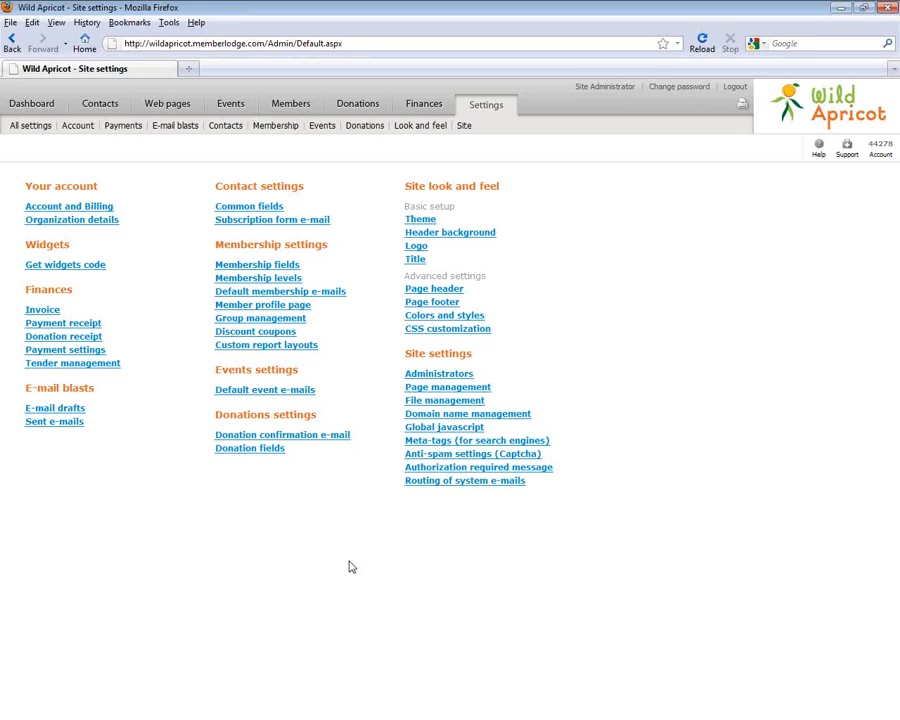
{"action": "left_click", "coordinate": [232, 267]}
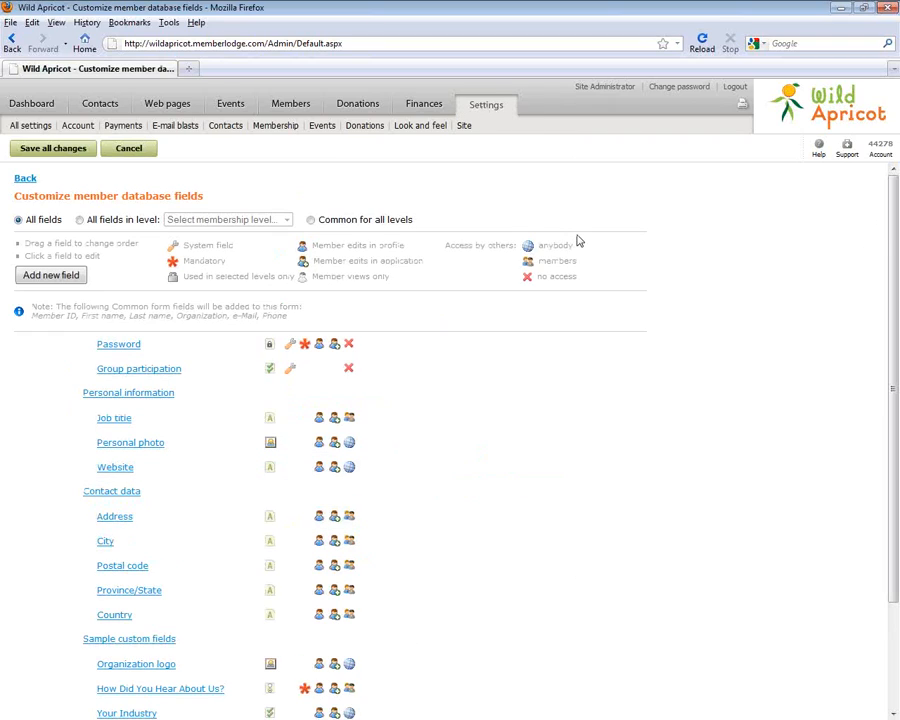
Append a new Text field labelled 'New field' to the end of the member database field list
{"action": "left_click_drag", "start_coordinate": [895, 255], "coordinate": [893, 375]}
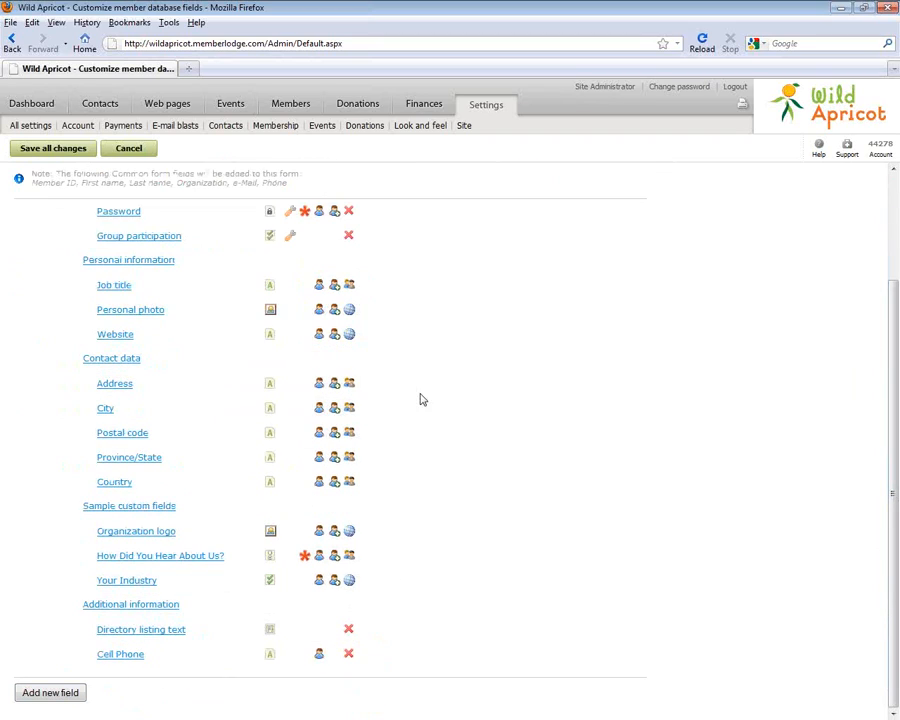
{"action": "left_click_drag", "start_coordinate": [896, 467], "coordinate": [897, 392]}
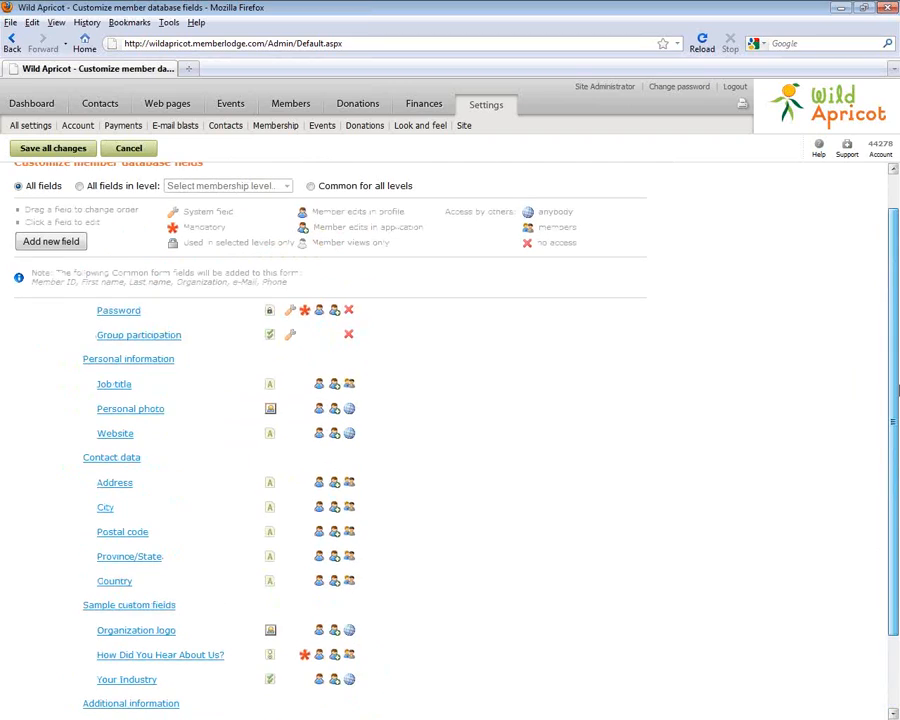
{"action": "left_click", "coordinate": [52, 242]}
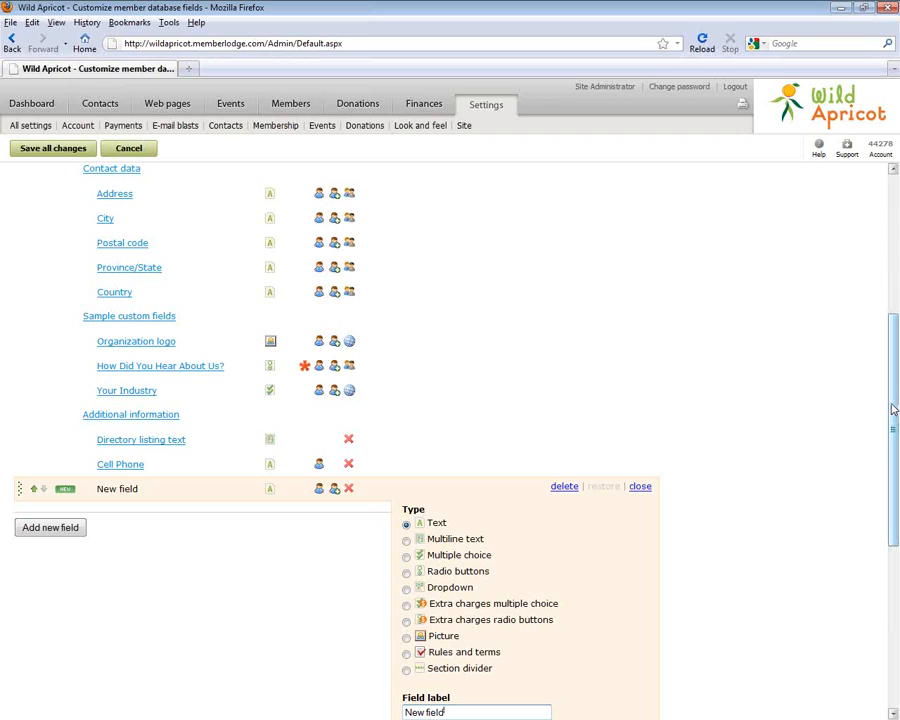
{"action": "left_click_drag", "start_coordinate": [896, 412], "coordinate": [884, 486]}
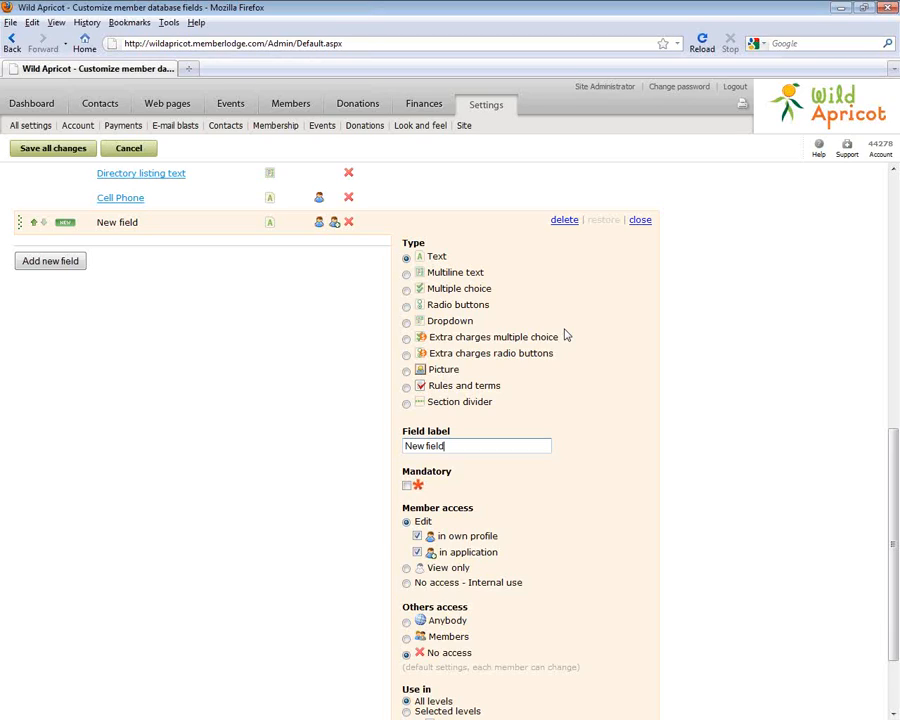
Try Multiline text, Multiple choice and Radio buttons as the field type, settling on Picture
{"action": "left_click", "coordinate": [406, 274]}
{"action": "left_click", "coordinate": [406, 289]}
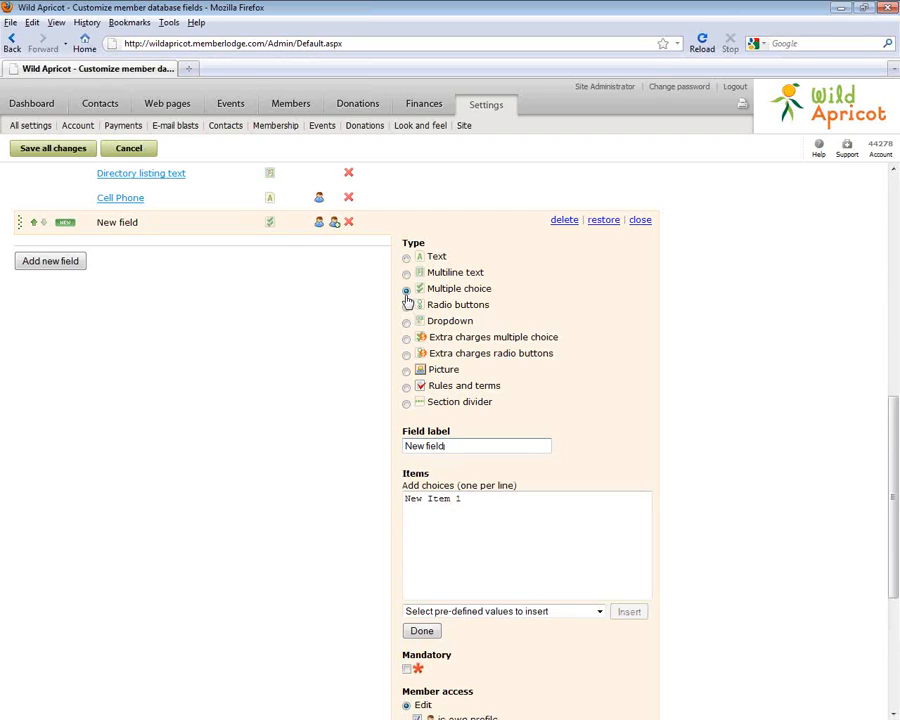
{"action": "left_click", "coordinate": [406, 306]}
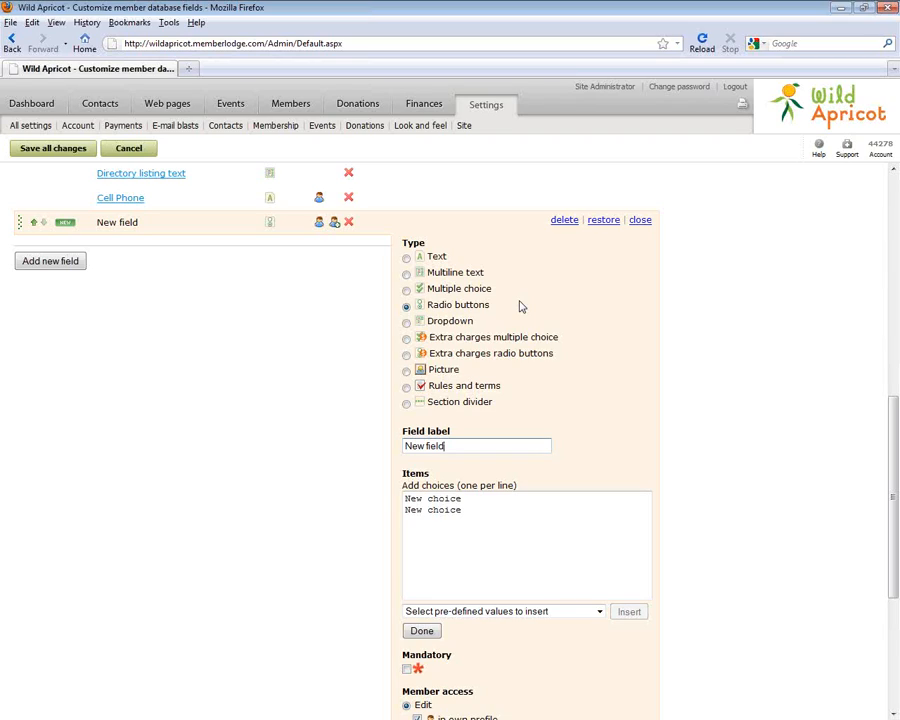
{"action": "left_click", "coordinate": [407, 370]}
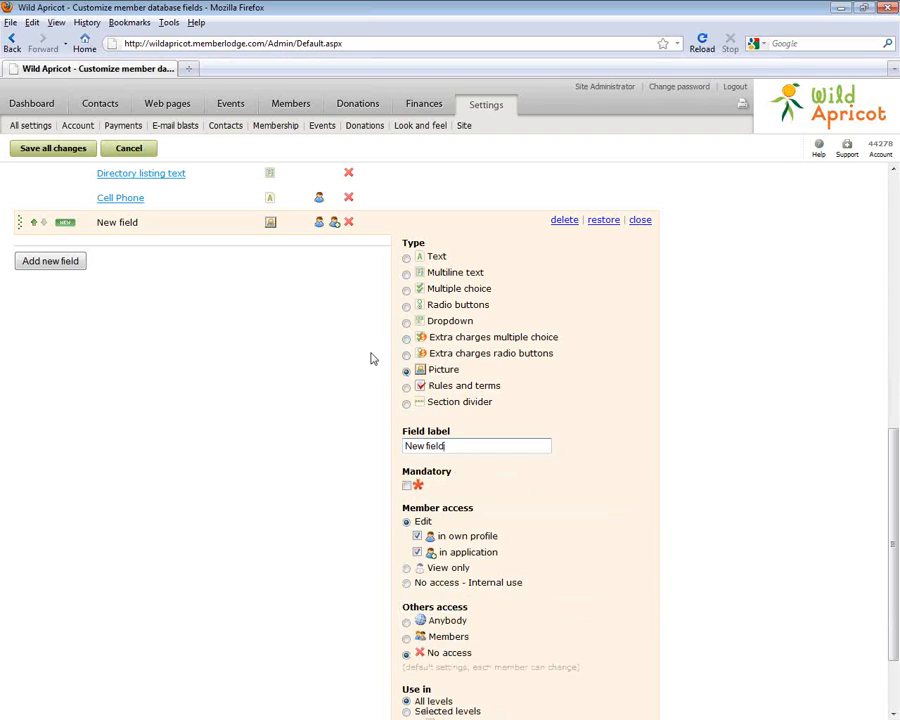
{"action": "left_click", "coordinate": [406, 370]}
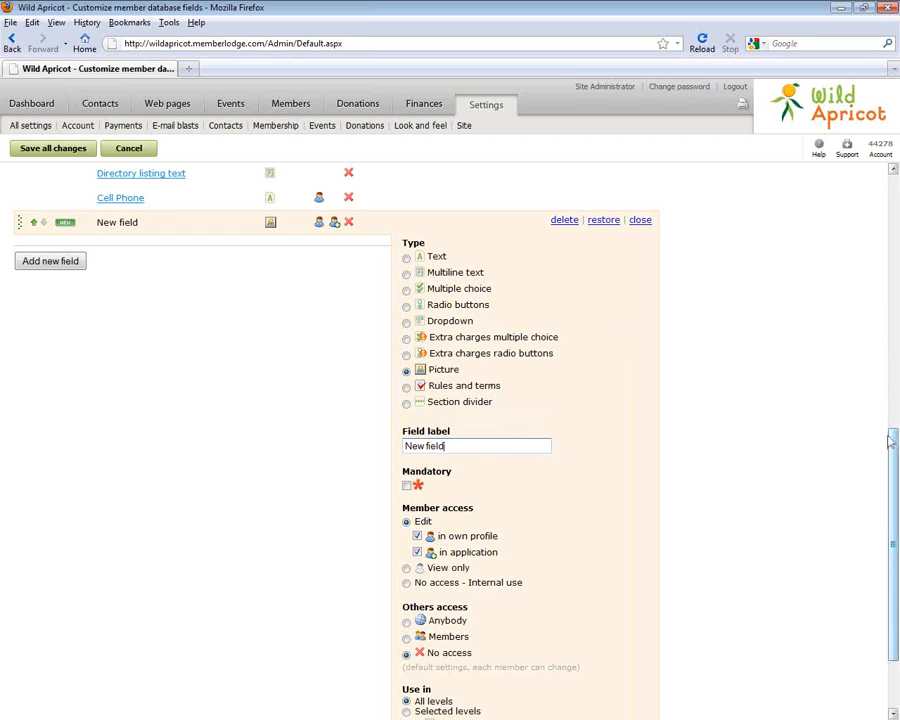
{"action": "scroll", "coordinate": [400, 410], "scroll_direction": "down", "scroll_amount": 2}
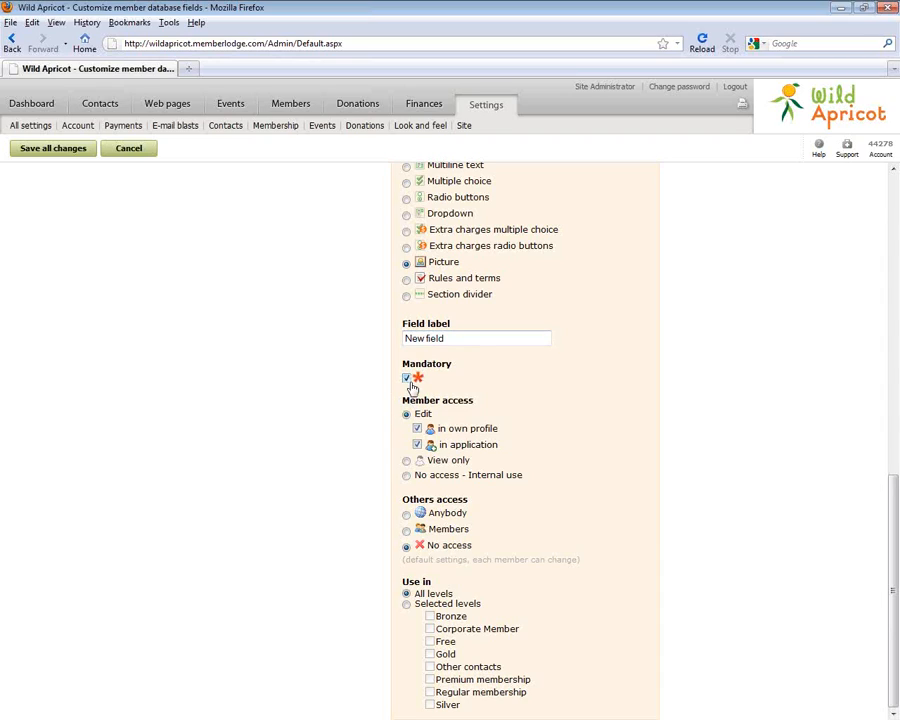
Make the Picture field optional, member-editable in own profile only, hidden from others, used in all levels
{"action": "left_click", "coordinate": [406, 378]}
{"action": "left_click", "coordinate": [417, 430]}
{"action": "left_click", "coordinate": [417, 428]}
{"action": "left_click", "coordinate": [407, 461]}
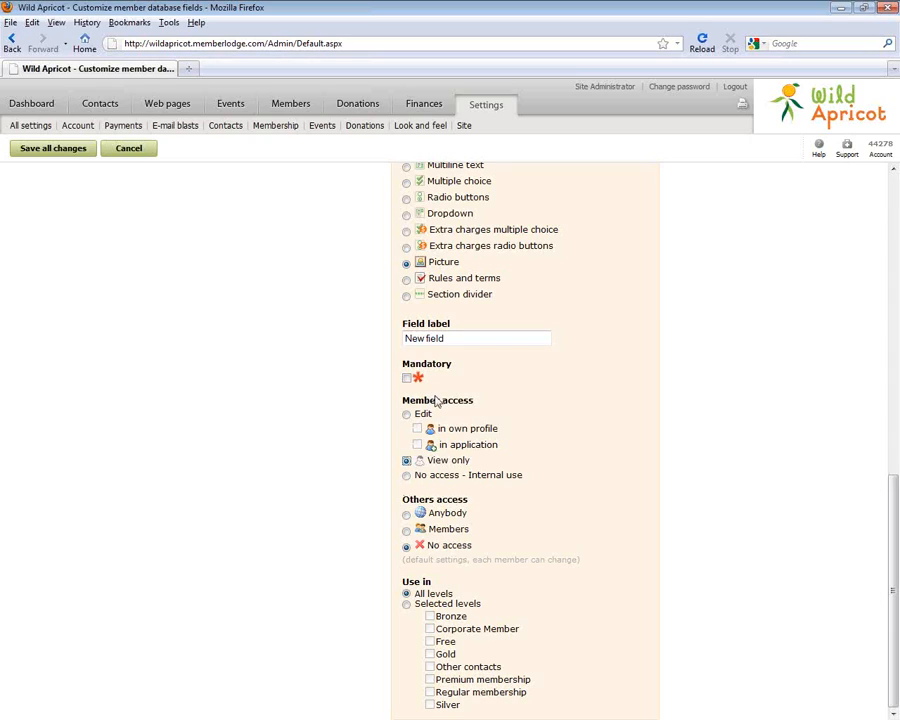
{"action": "left_click", "coordinate": [406, 477]}
{"action": "left_click", "coordinate": [406, 414]}
{"action": "left_click", "coordinate": [407, 605]}
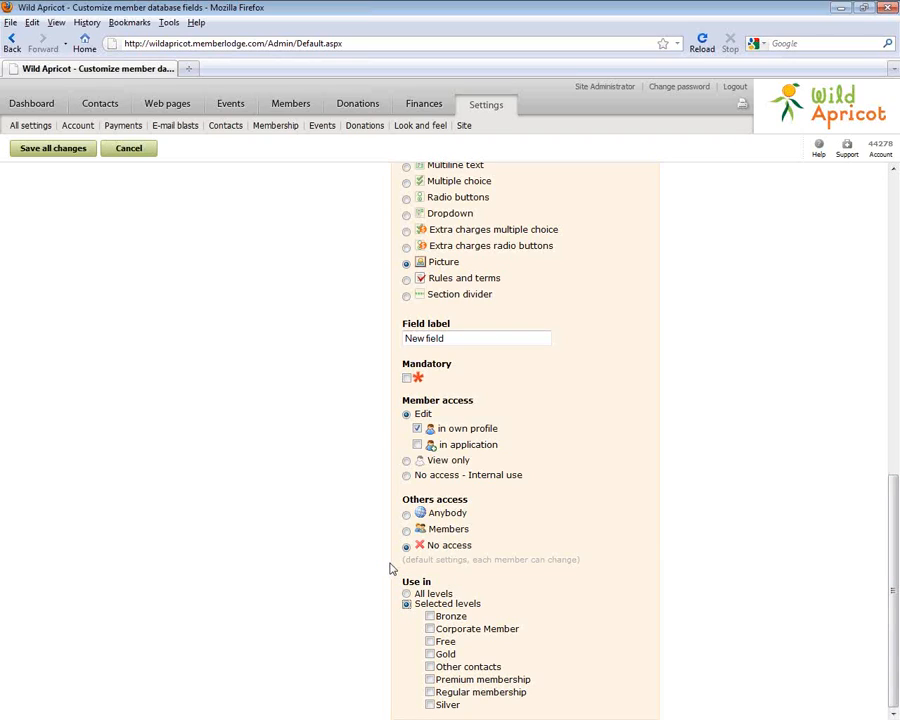
{"action": "left_click", "coordinate": [406, 594]}
Scroll back to the top and head to Finances, raising the unsaved-changes warning
{"action": "left_click_drag", "start_coordinate": [893, 598], "coordinate": [622, 348]}
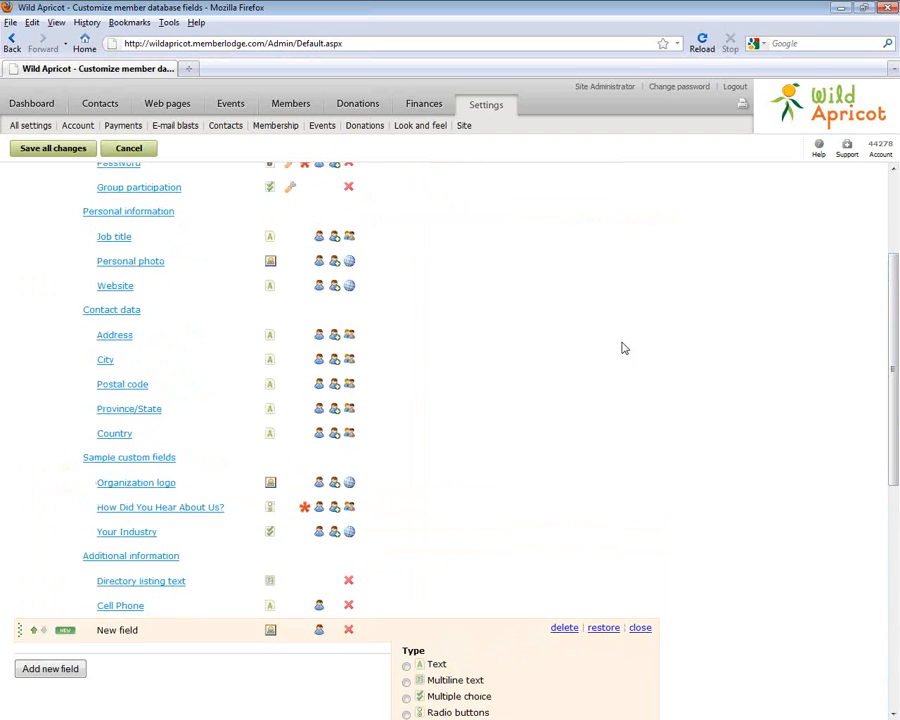
{"action": "left_click_drag", "start_coordinate": [893, 402], "coordinate": [894, 325]}
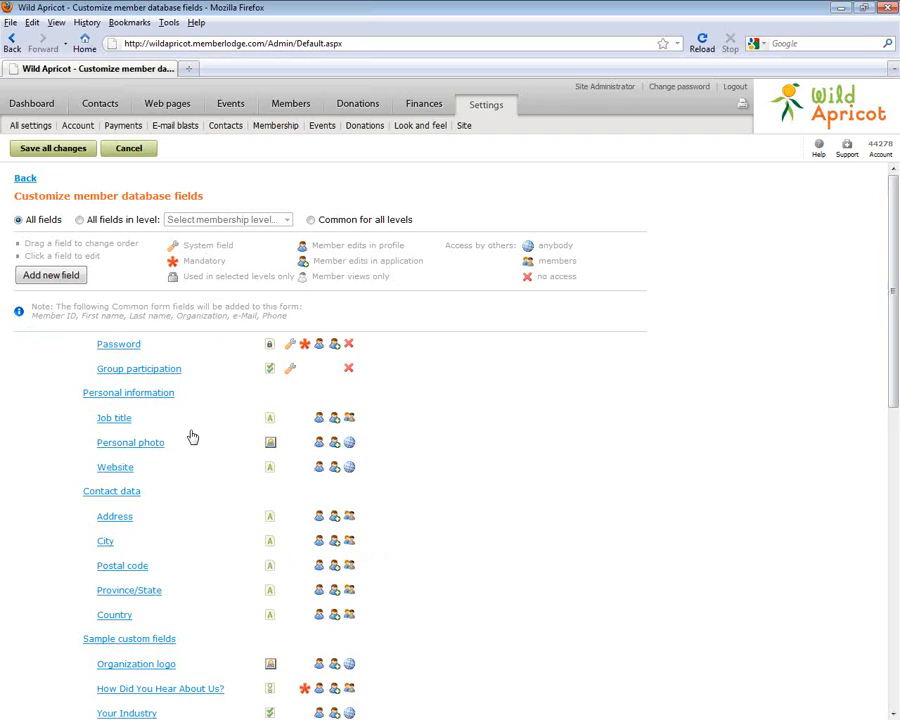
{"action": "left_click", "coordinate": [424, 107]}
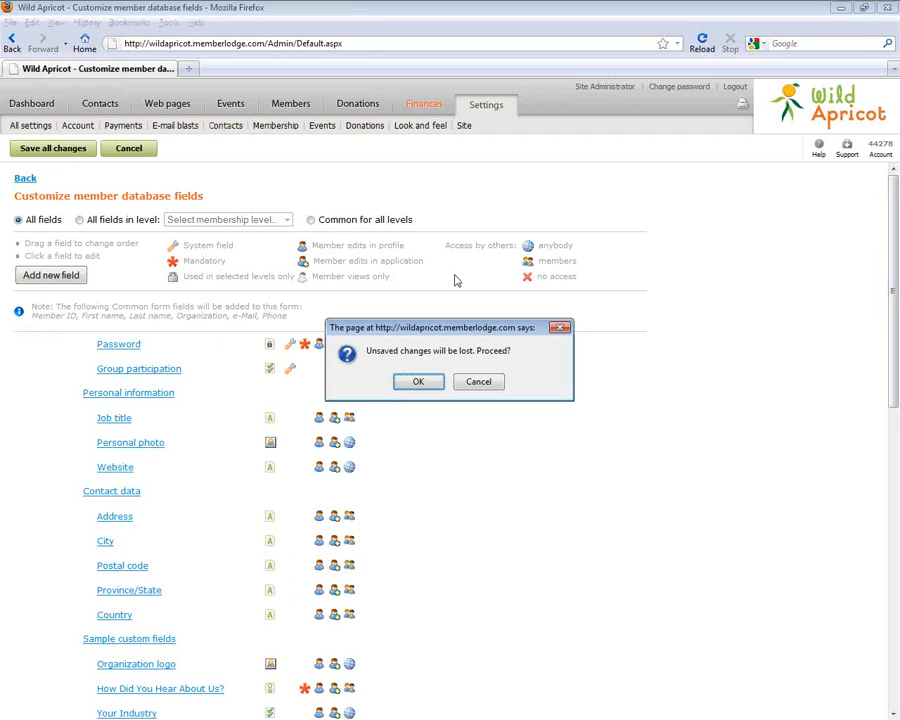
Discard the unsaved Picture field changes and go to the Contacts list
{"action": "left_click", "coordinate": [414, 380]}
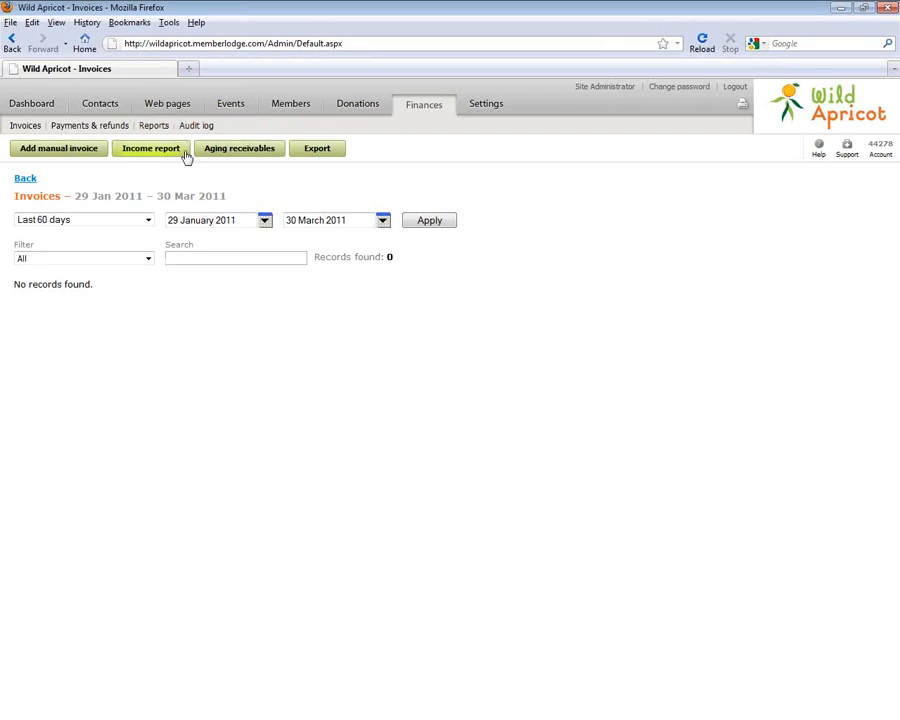
{"action": "left_click", "coordinate": [108, 100]}
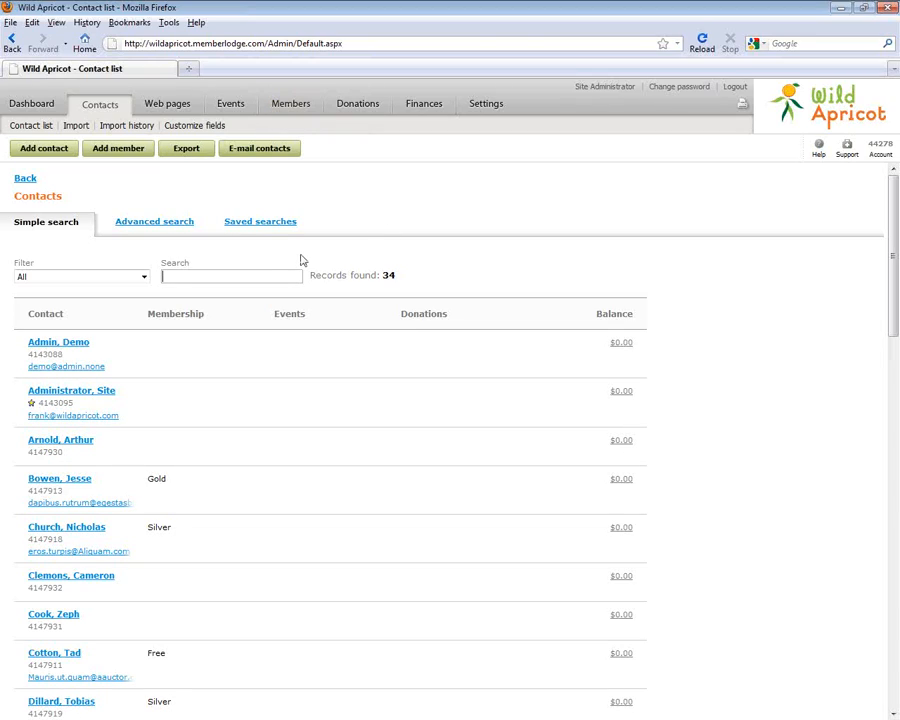
Go to Web pages > Page management and start adding a new page
{"action": "left_click", "coordinate": [167, 104]}
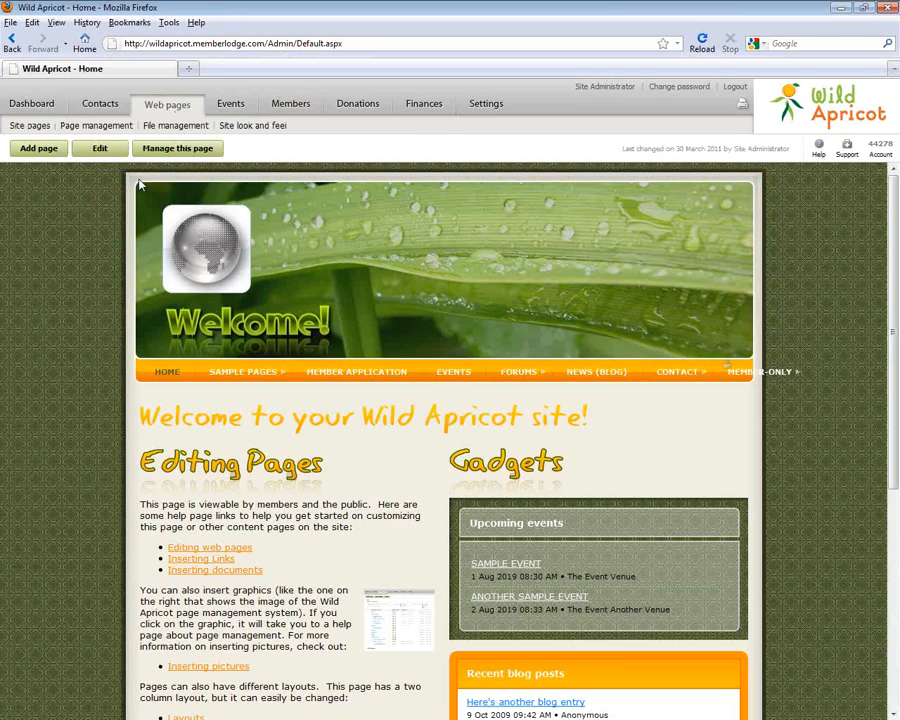
{"action": "left_click", "coordinate": [79, 130]}
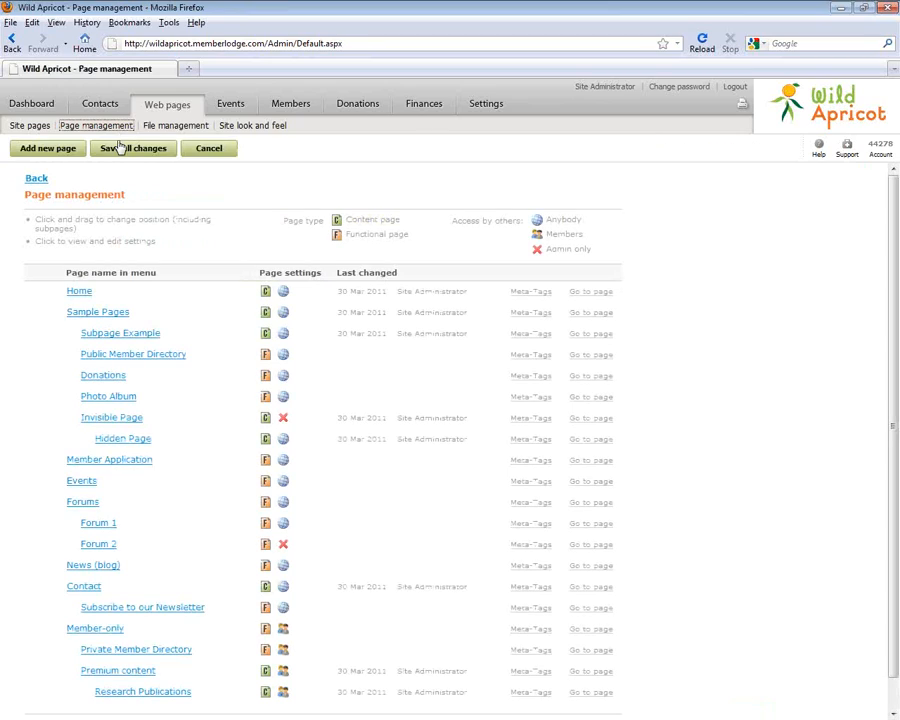
{"action": "left_click", "coordinate": [58, 152]}
Name the new page 'Join Today'
{"action": "left_click", "coordinate": [208, 344]}
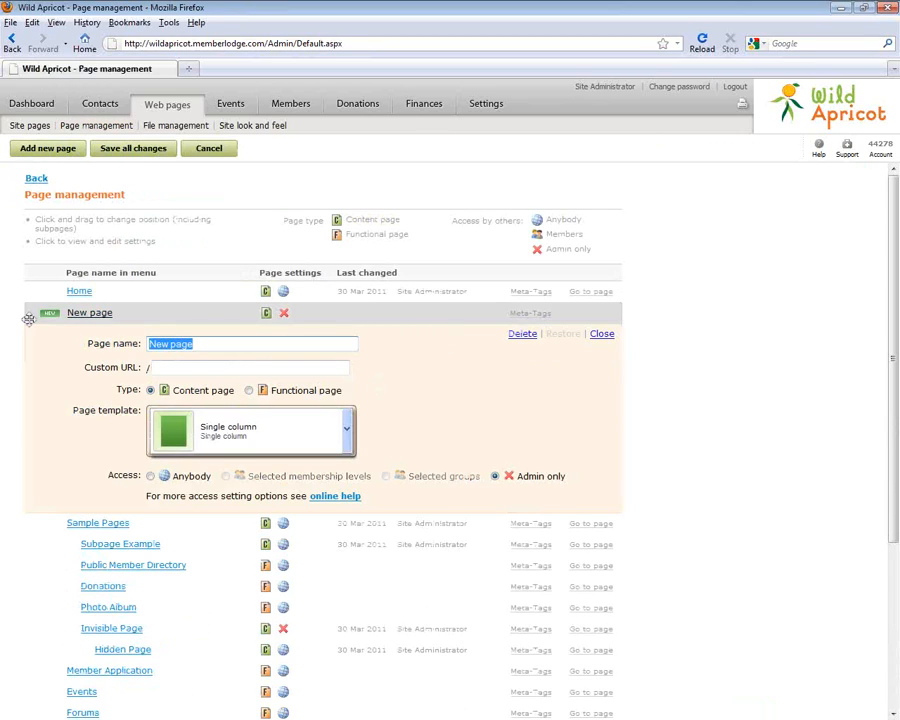
{"action": "type", "text": "Join"}
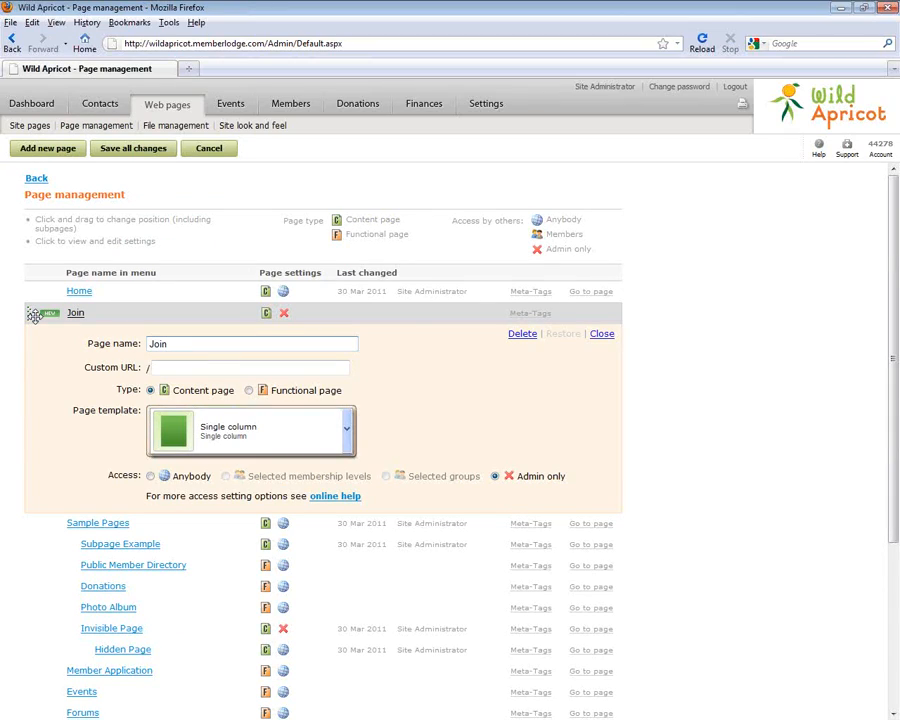
{"action": "type", "text": "M"}
{"action": "key", "text": "BackSpace"}
{"action": "type", "text": "tod"}
{"action": "key", "text": "BackSpace"}
{"action": "key", "text": "BackSpace"}
{"action": "key", "text": "BackSpace"}
{"action": "type", "text": "Today"}
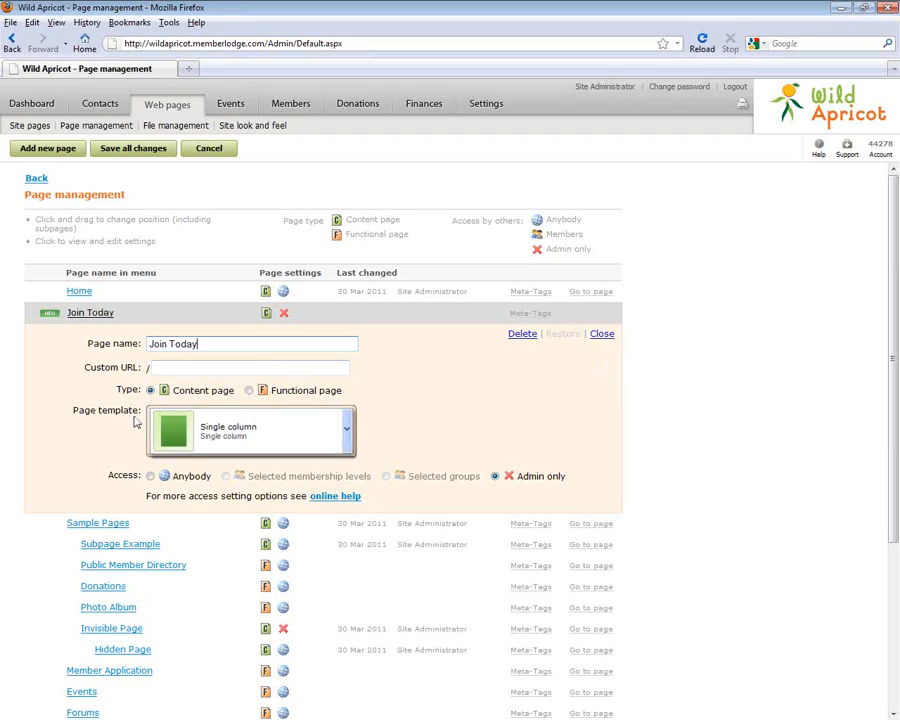
Make it a functional page with the Membership application template, accessible to Anybody, and save
{"action": "left_click", "coordinate": [250, 392]}
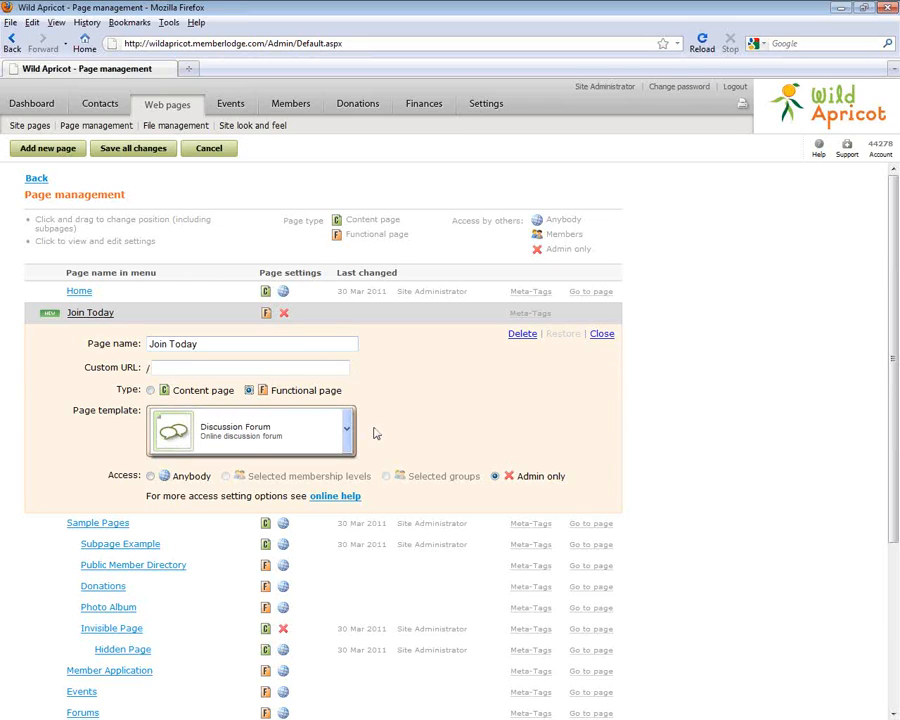
{"action": "left_click", "coordinate": [347, 428]}
{"action": "mouse_move", "coordinate": [346, 483]}
{"action": "left_mouse_down"}
{"action": "mouse_move", "coordinate": [348, 571]}
{"action": "mouse_move", "coordinate": [350, 482]}
{"action": "left_mouse_up"}
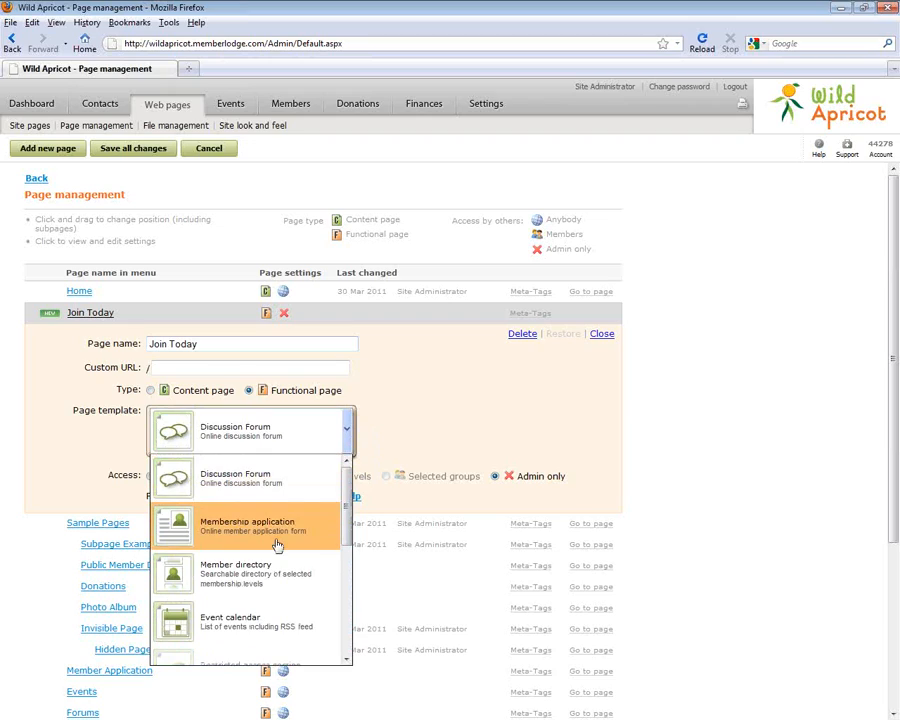
{"action": "left_click_drag", "start_coordinate": [343, 528], "coordinate": [354, 495]}
{"action": "left_click", "coordinate": [256, 527]}
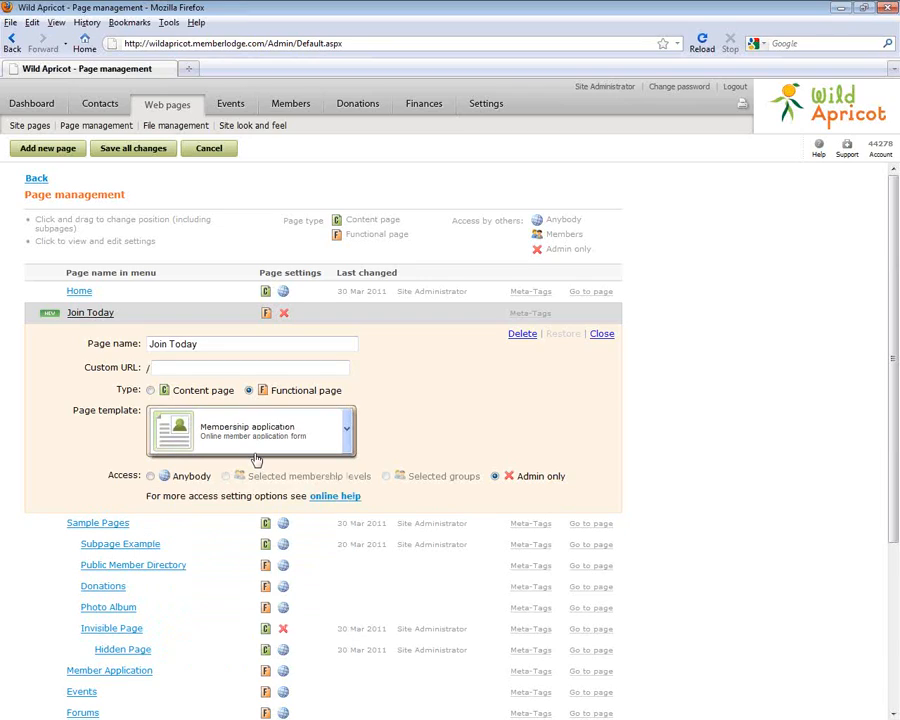
{"action": "left_click", "coordinate": [151, 476]}
{"action": "left_click", "coordinate": [133, 148]}
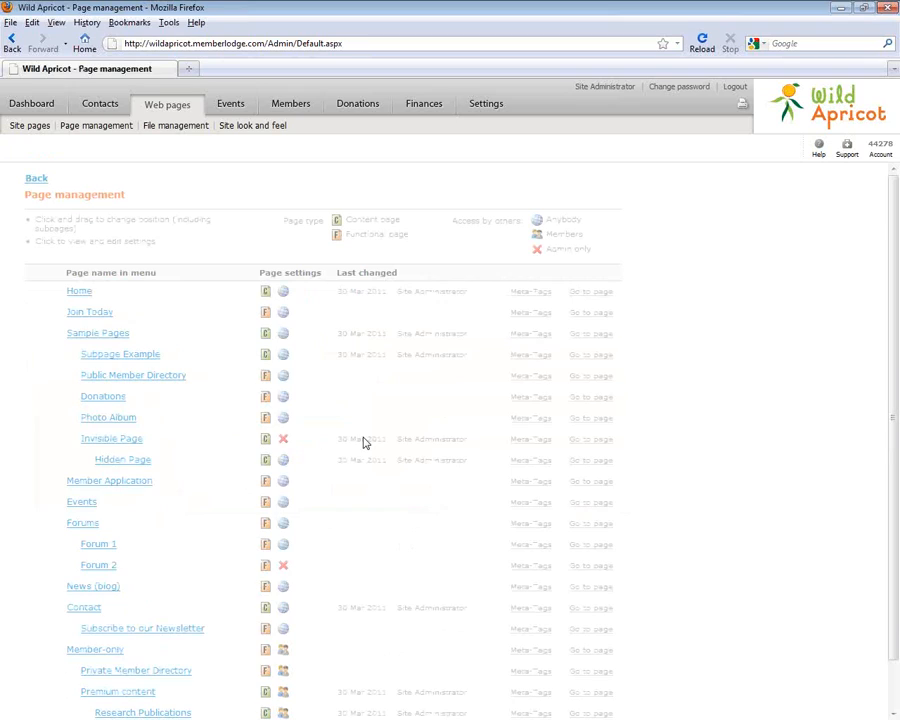
In Join Today's application settings, trial Selected levels with Premium/Regular, revert to All levels, and save
{"action": "left_click", "coordinate": [588, 313]}
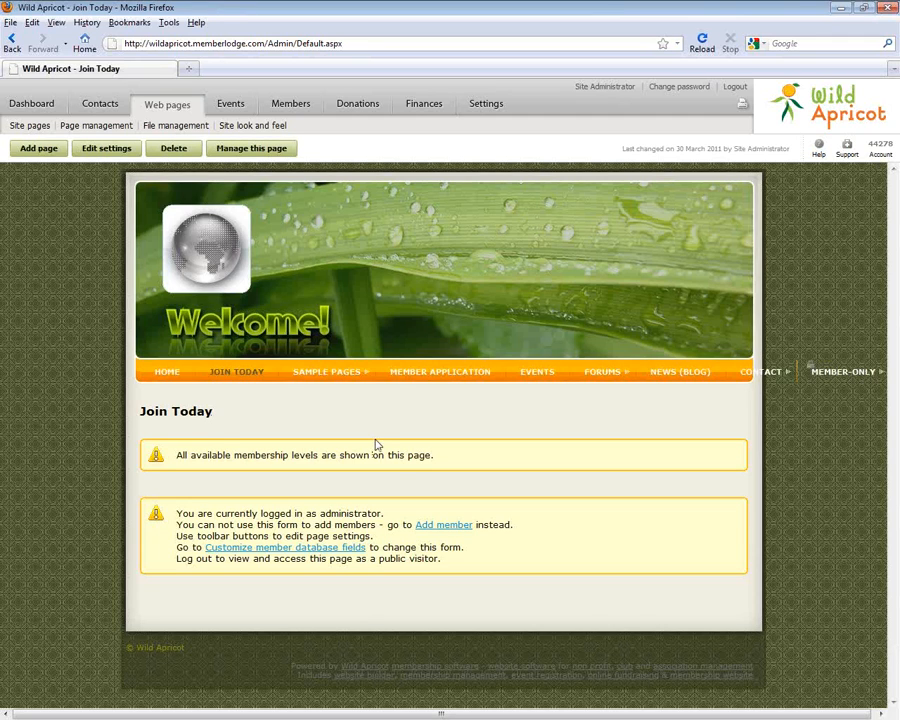
{"action": "left_click", "coordinate": [106, 150]}
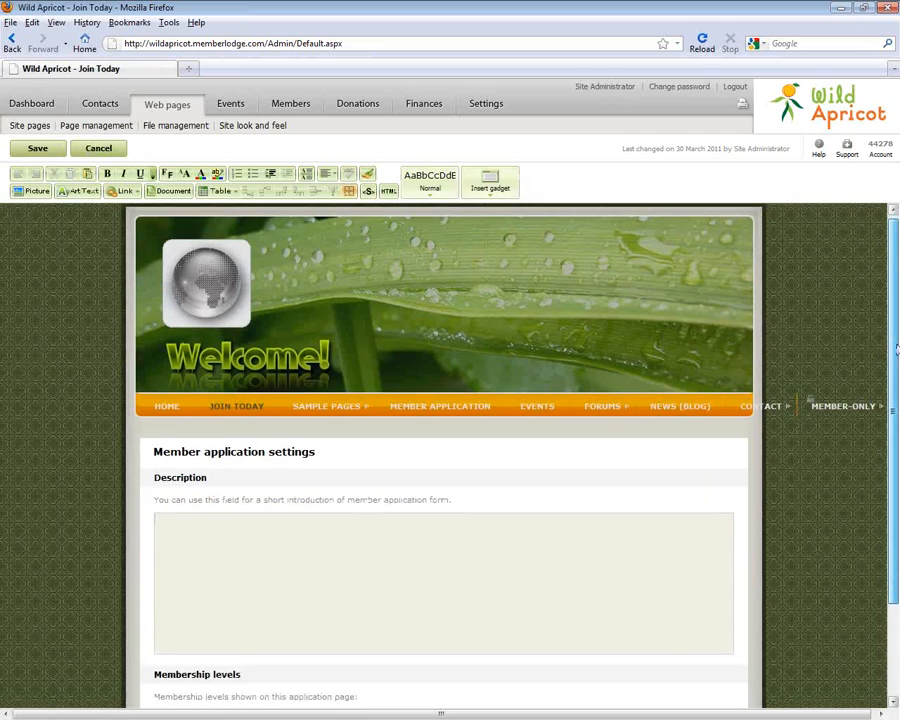
{"action": "scroll", "coordinate": [896, 350], "scroll_direction": "down", "scroll_amount": 2}
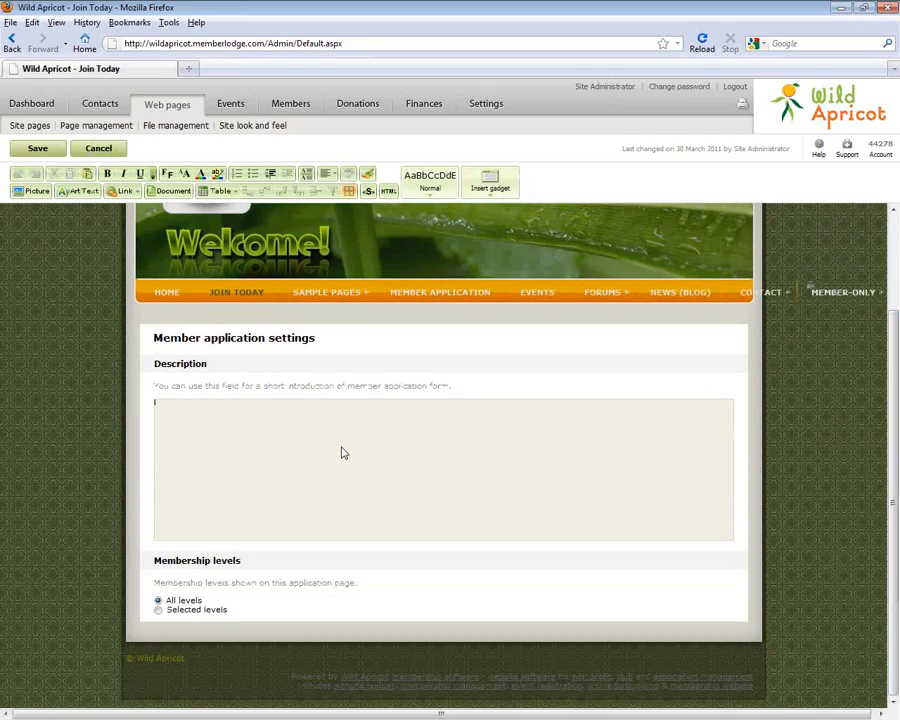
{"action": "left_click", "coordinate": [158, 609]}
{"action": "left_click", "coordinate": [170, 624]}
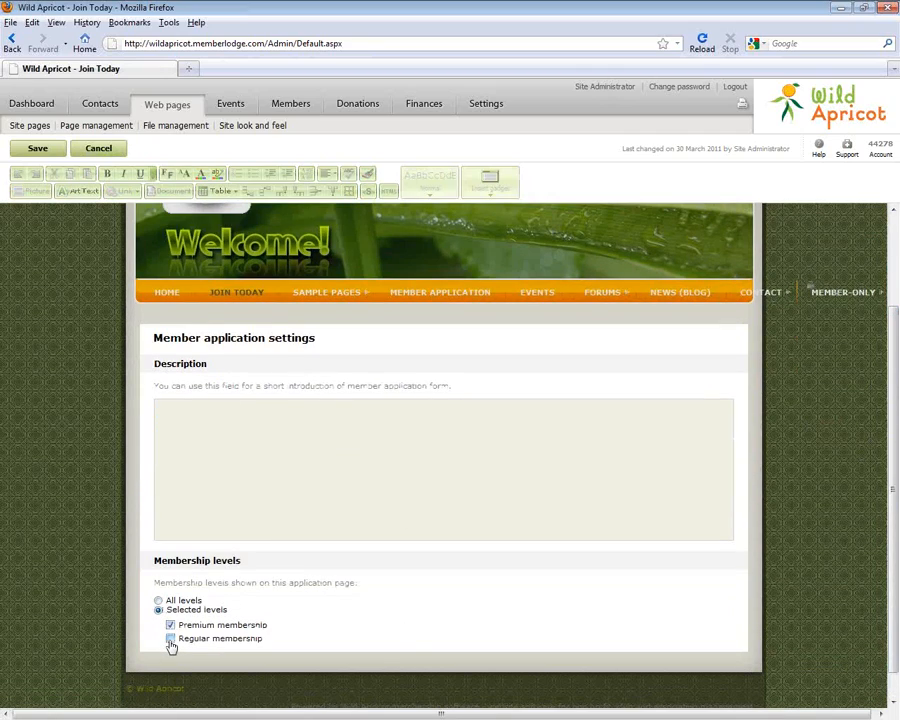
{"action": "left_click", "coordinate": [170, 624]}
{"action": "left_click", "coordinate": [171, 638]}
{"action": "left_click", "coordinate": [170, 625]}
{"action": "left_click", "coordinate": [170, 638]}
{"action": "left_click", "coordinate": [159, 600]}
{"action": "left_click", "coordinate": [35, 149]}
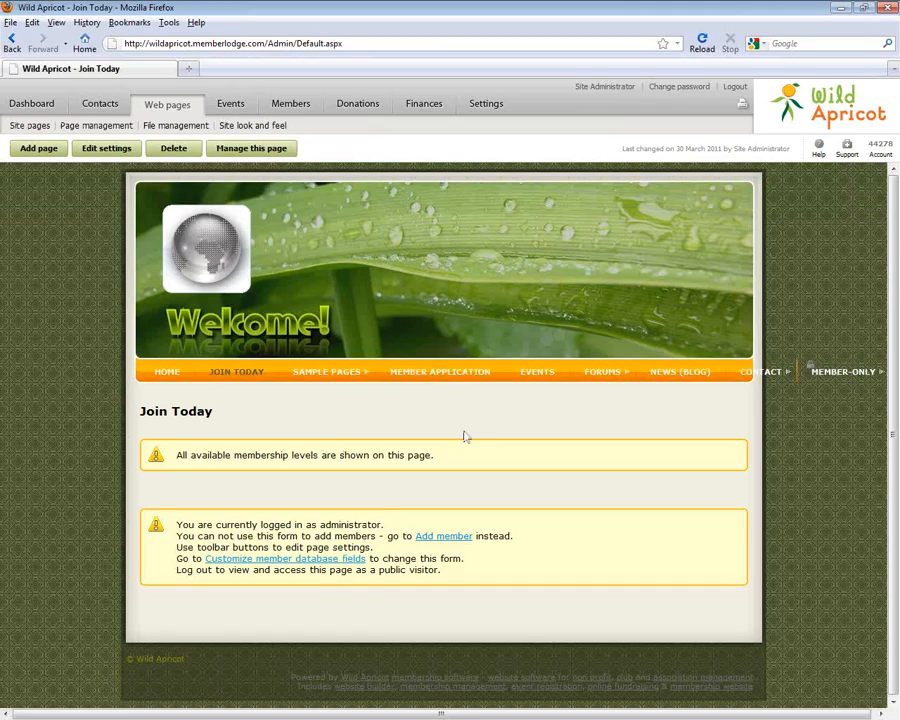
Log out, open JOIN TODAY as a visitor, pick Premium membership, and continue to the form
{"action": "left_click", "coordinate": [736, 88]}
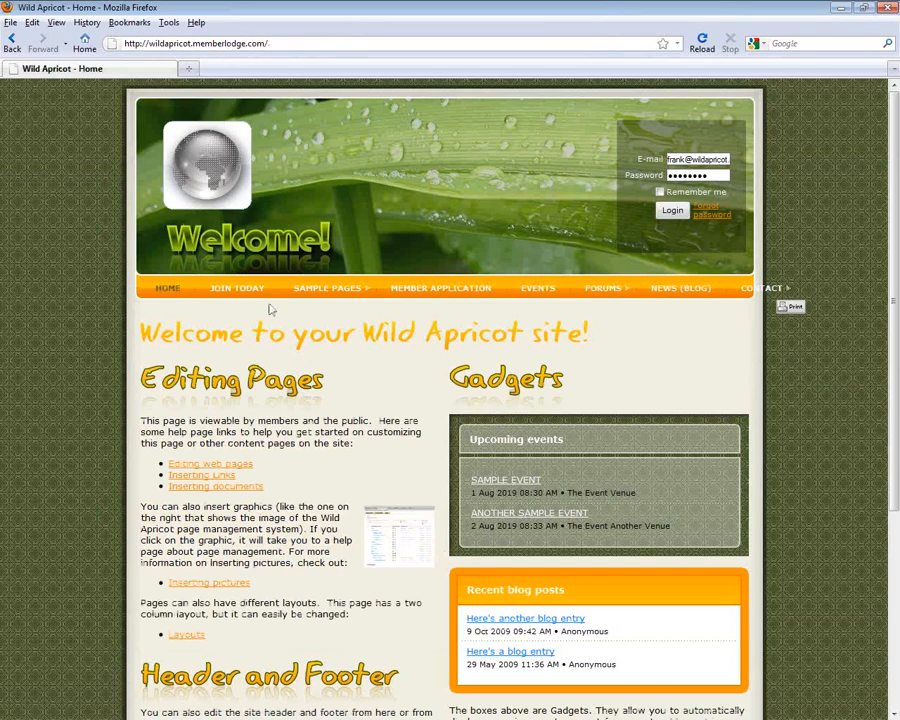
{"action": "left_click", "coordinate": [241, 292]}
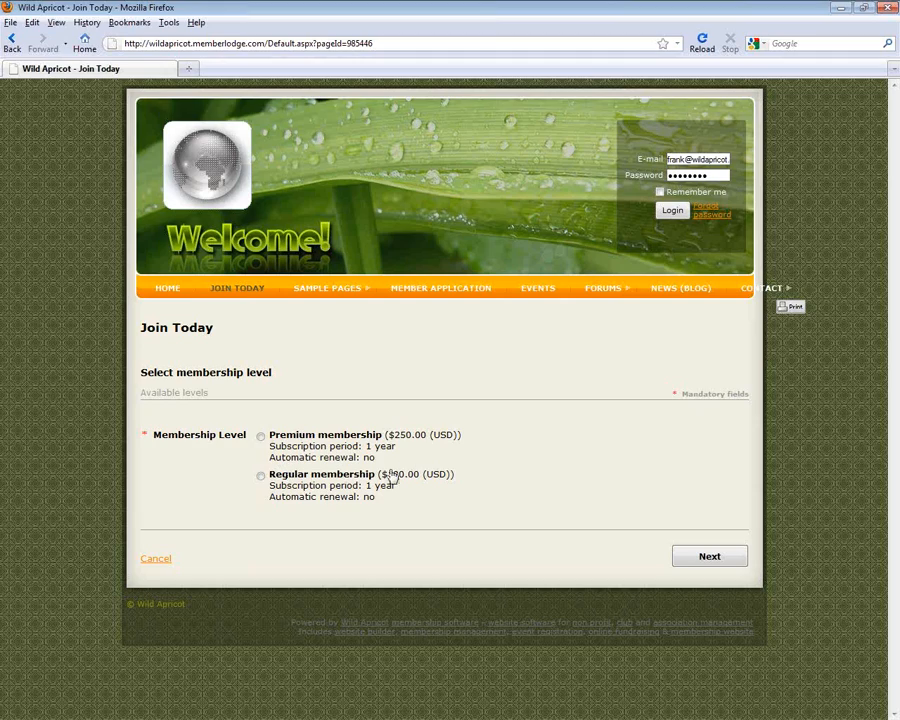
{"action": "left_click", "coordinate": [260, 436]}
{"action": "left_click", "coordinate": [702, 556]}
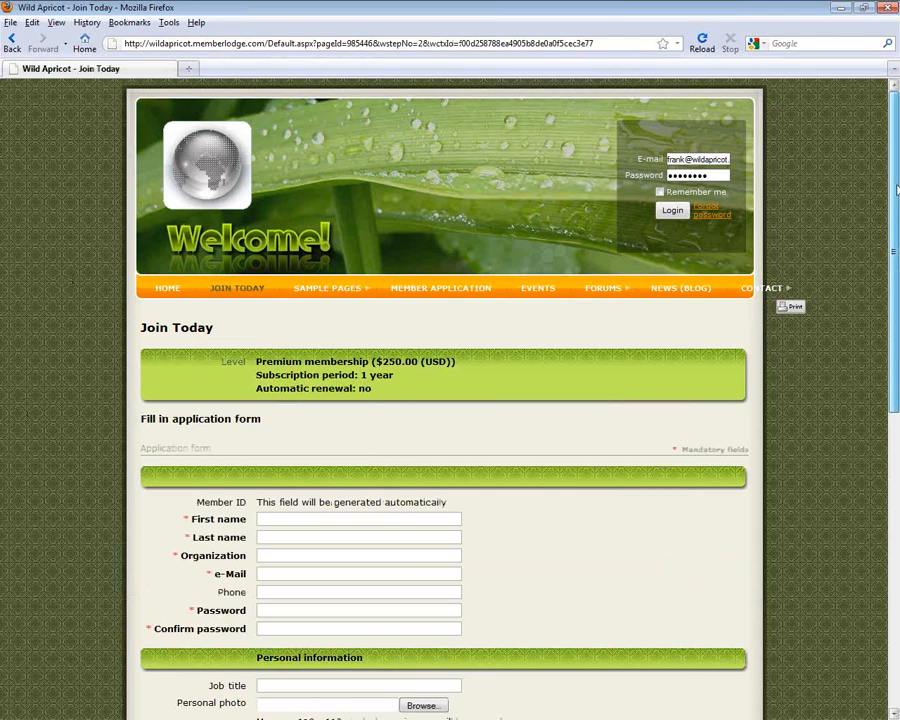
Retype the confirm password, cancel the photo upload, and move to the Job title field
{"action": "left_click_drag", "start_coordinate": [897, 190], "coordinate": [897, 351]}
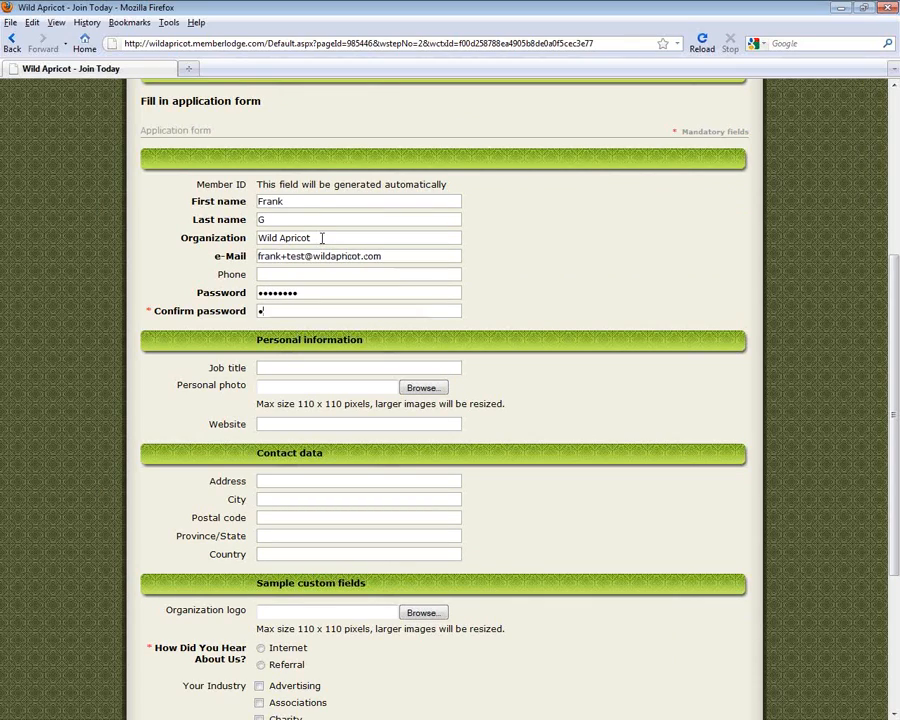
{"action": "key", "text": "ctrl+a"}
{"action": "type", "text": "password"}
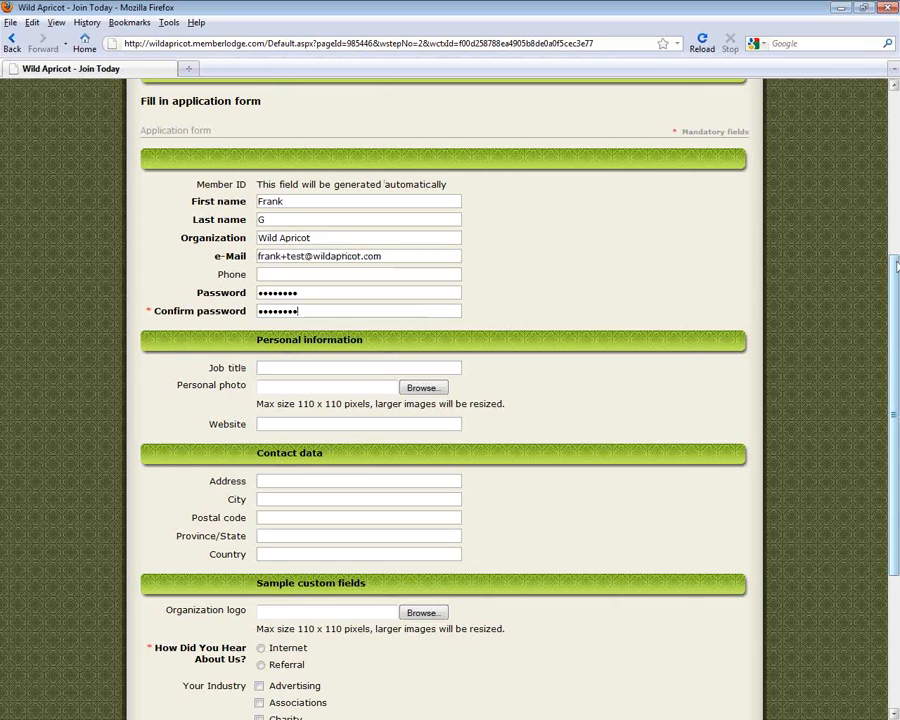
{"action": "scroll", "coordinate": [228, 113], "scroll_direction": "down", "scroll_amount": 2}
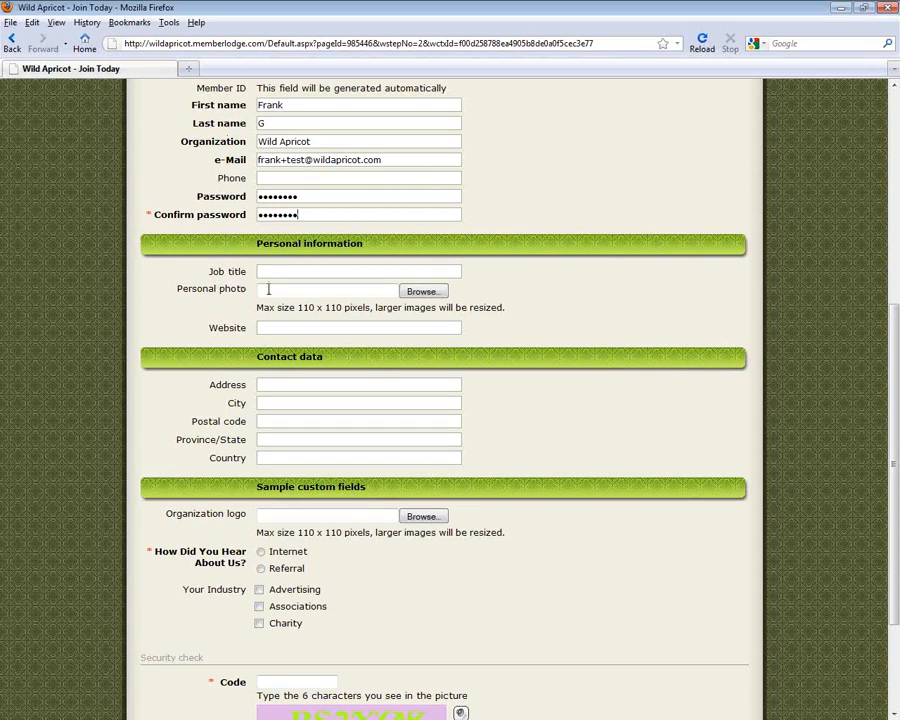
{"action": "left_click", "coordinate": [268, 289]}
{"action": "left_click", "coordinate": [388, 330]}
{"action": "left_click", "coordinate": [258, 273]}
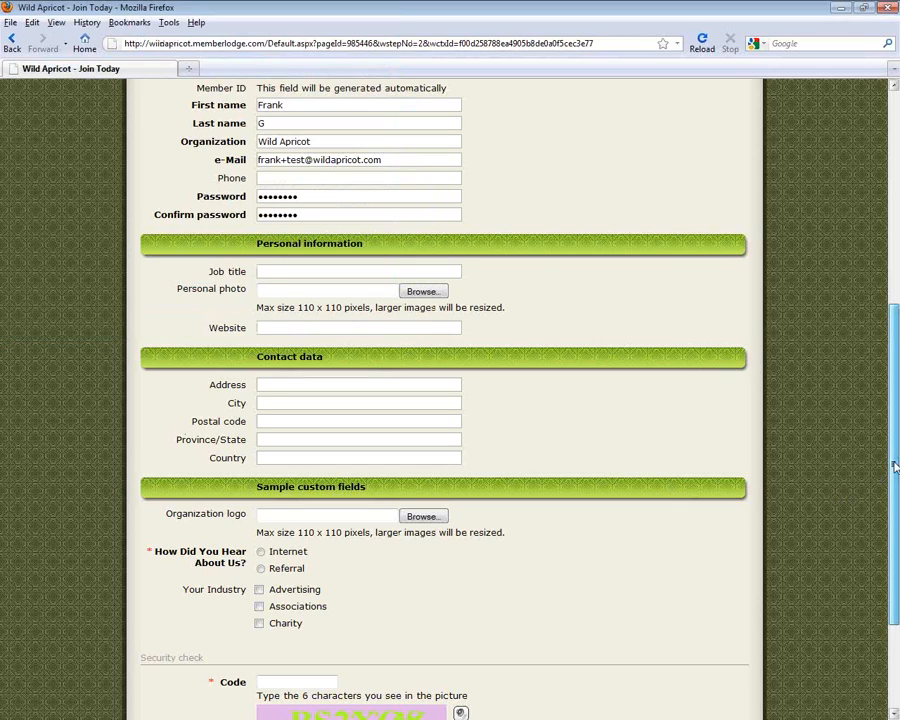
Choose Internet as the referral source, enter the security code, and submit for review
{"action": "left_click_drag", "start_coordinate": [895, 467], "coordinate": [895, 552]}
{"action": "left_click", "coordinate": [260, 391]}
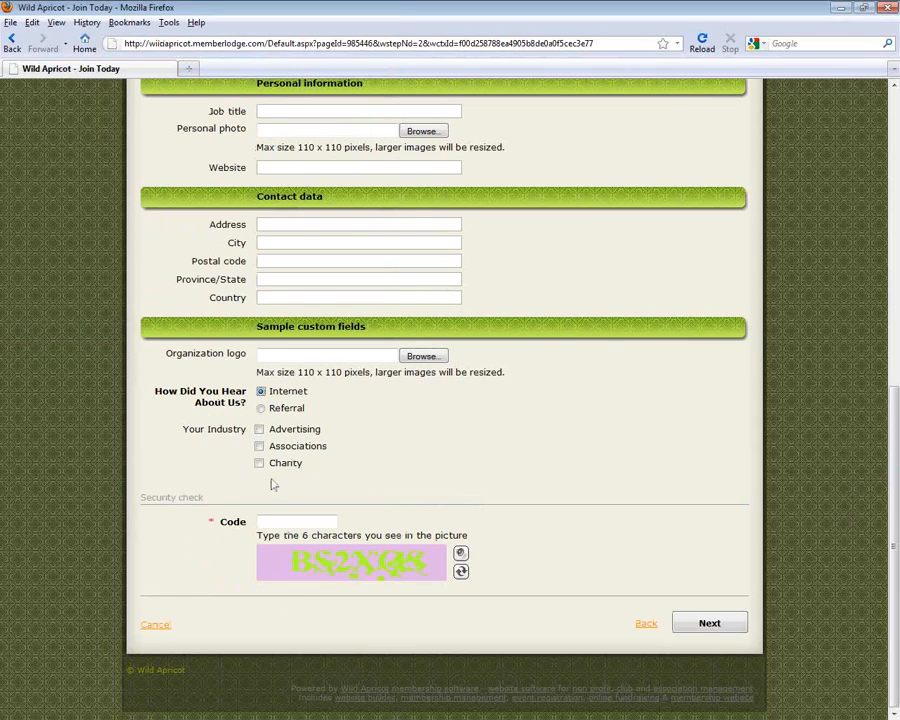
{"action": "left_click", "coordinate": [308, 522]}
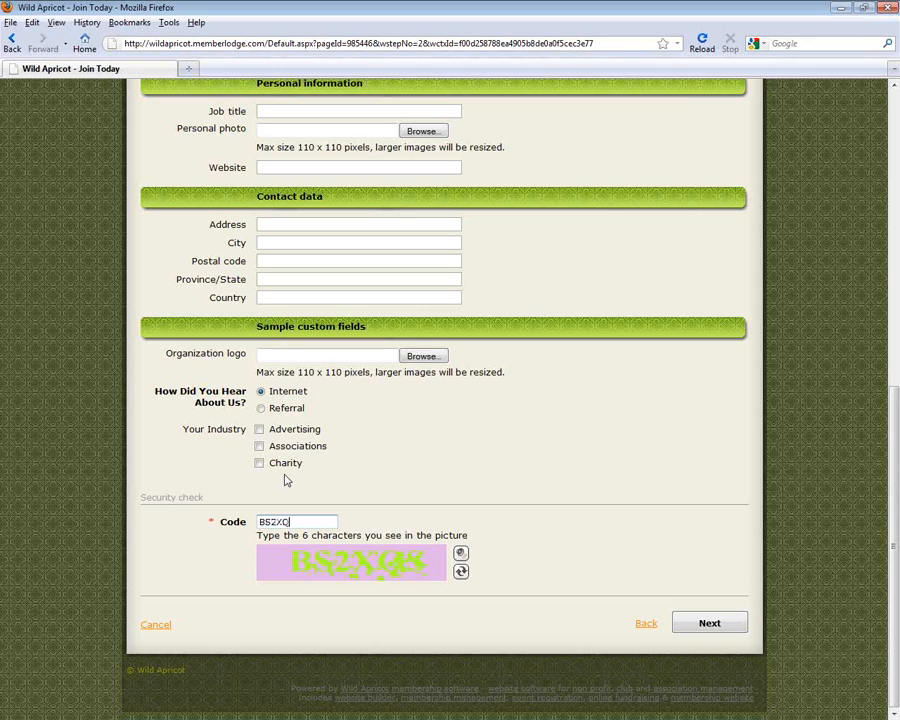
{"action": "left_click", "coordinate": [710, 622]}
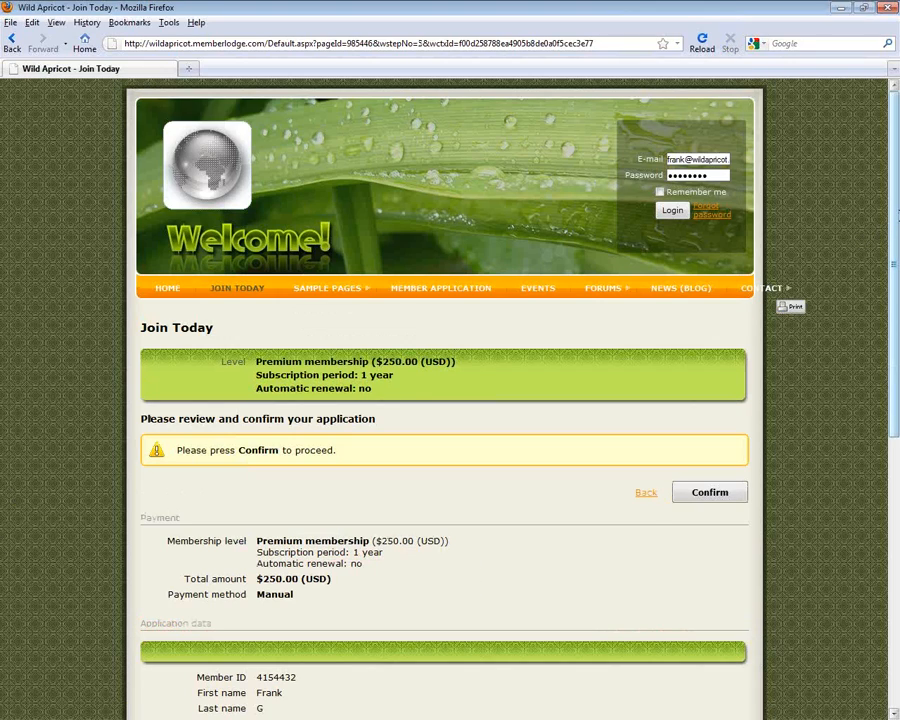
Confirm the Premium application on the review page to submit it
{"action": "left_click_drag", "start_coordinate": [896, 224], "coordinate": [897, 495]}
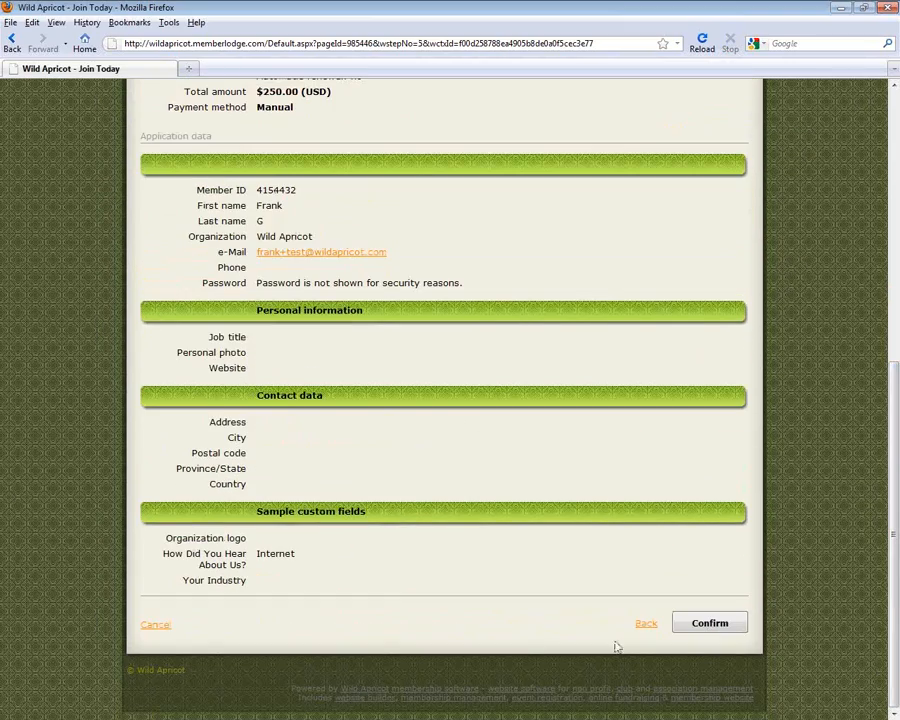
{"action": "left_click", "coordinate": [688, 623]}
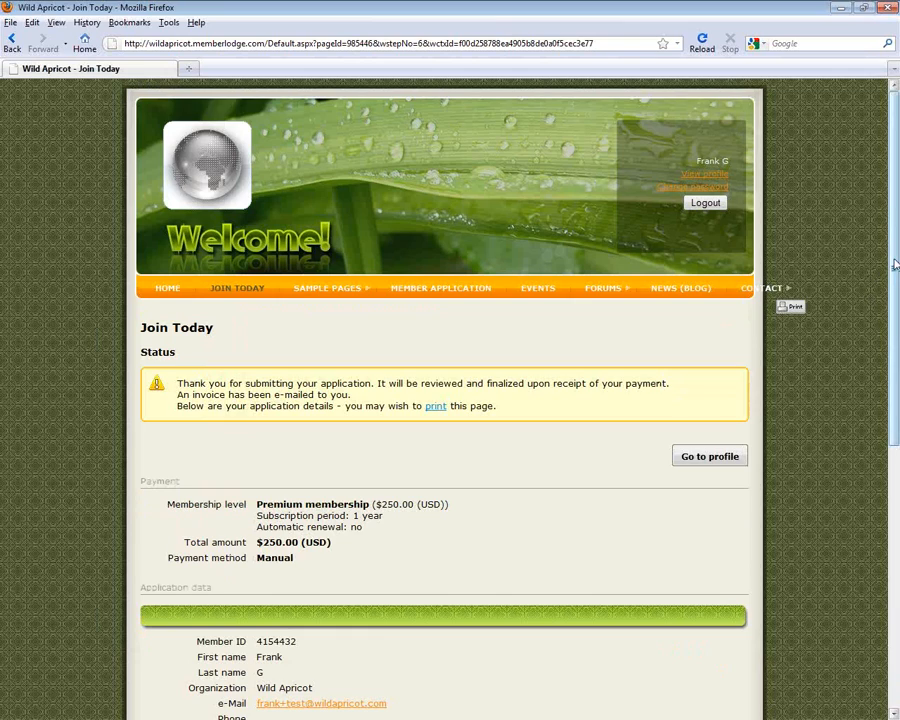
{"action": "scroll", "coordinate": [896, 270], "scroll_direction": "down", "scroll_amount": 3}
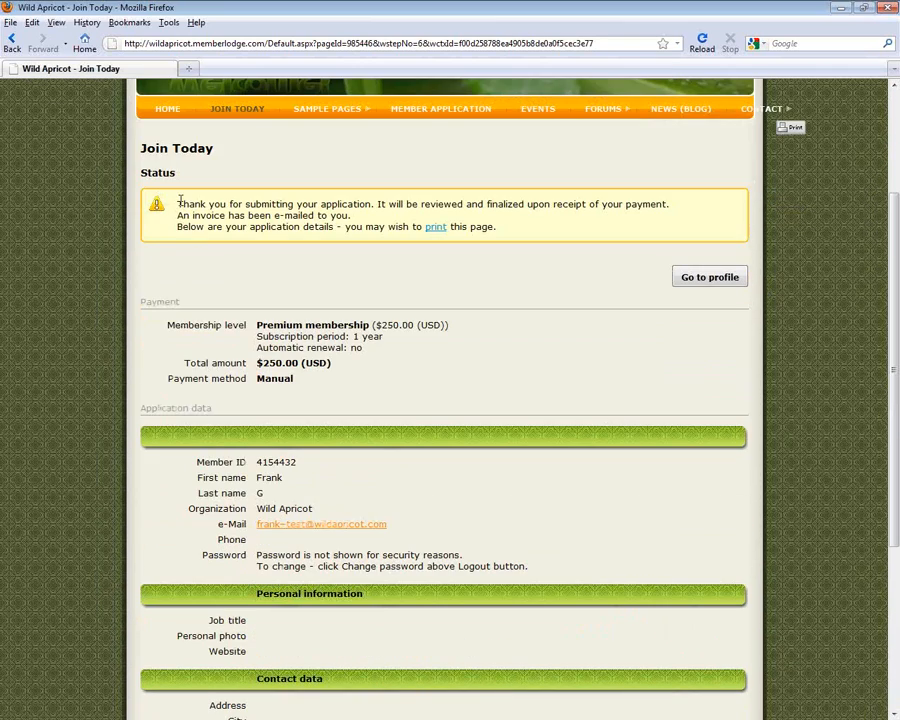
Check the thank-you notice and USD price, then log out of the applicant's account
{"action": "left_click_drag", "start_coordinate": [178, 203], "coordinate": [360, 216]}
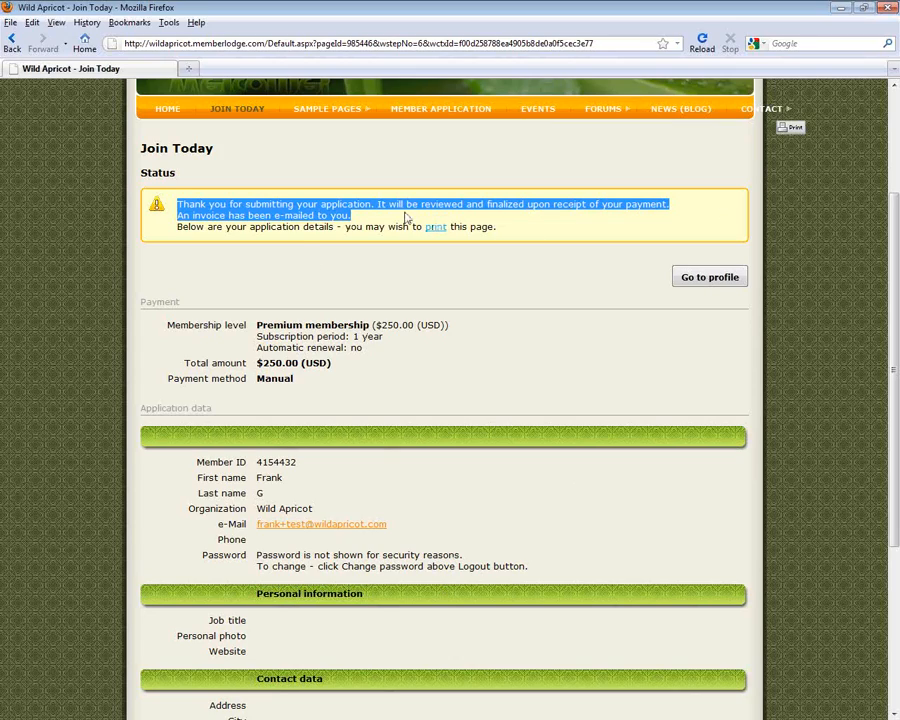
{"action": "double_click", "coordinate": [548, 264]}
{"action": "left_click_drag", "start_coordinate": [897, 318], "coordinate": [898, 180]}
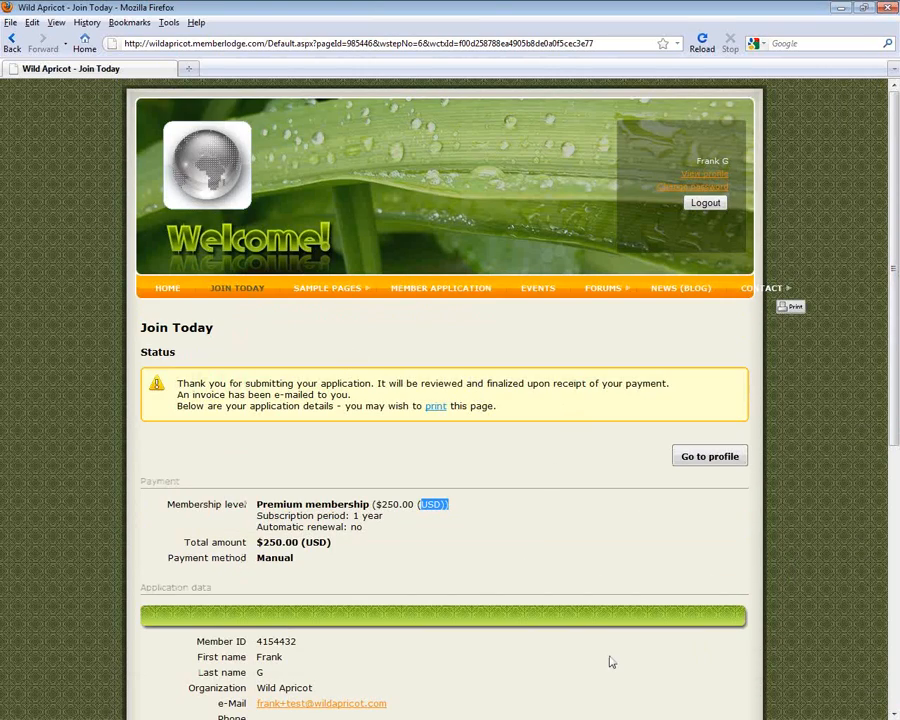
{"action": "left_click", "coordinate": [705, 203]}
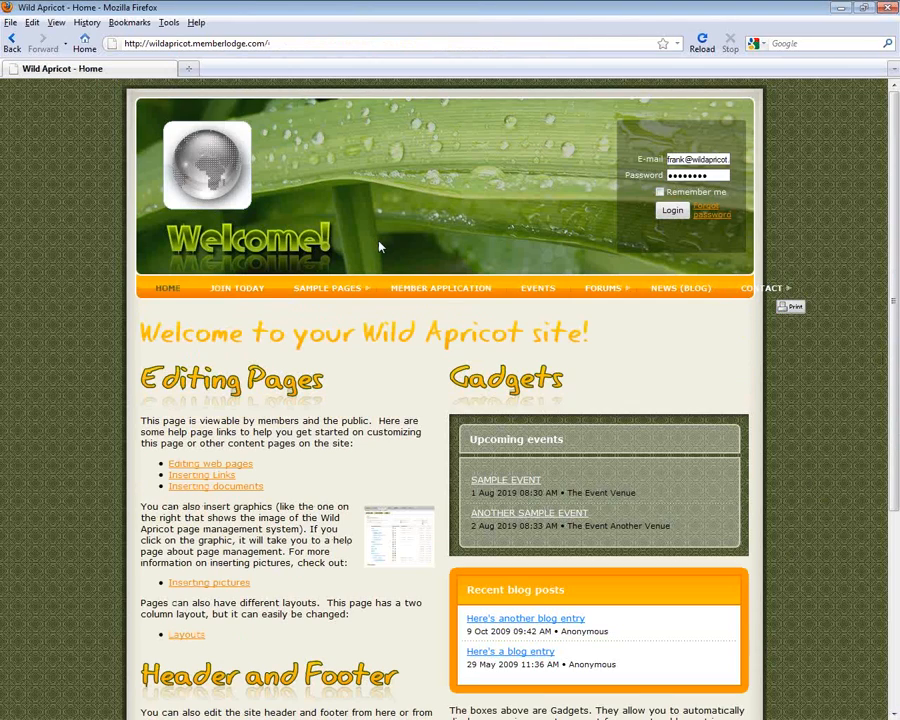
Log back in as administrator and go to the Members overview under Contacts
{"action": "left_click", "coordinate": [672, 210]}
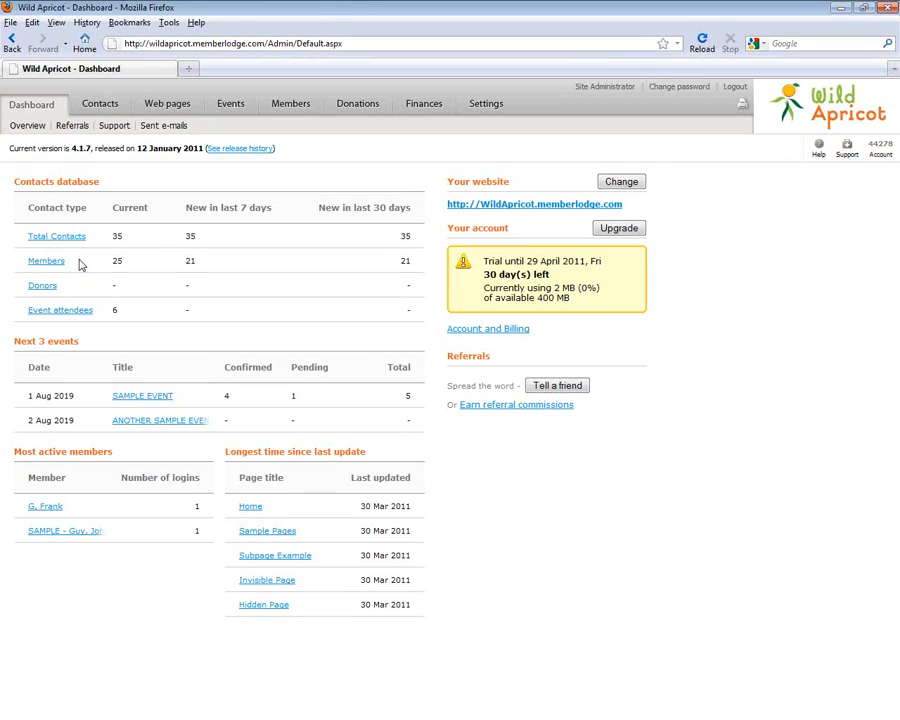
{"action": "left_click", "coordinate": [110, 107]}
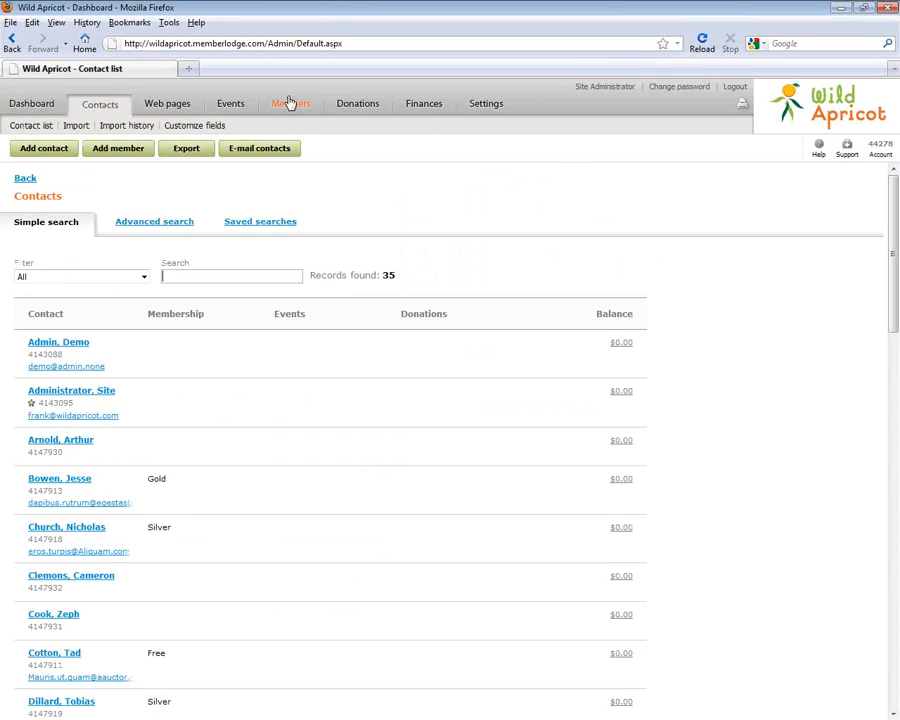
{"action": "left_click", "coordinate": [288, 104]}
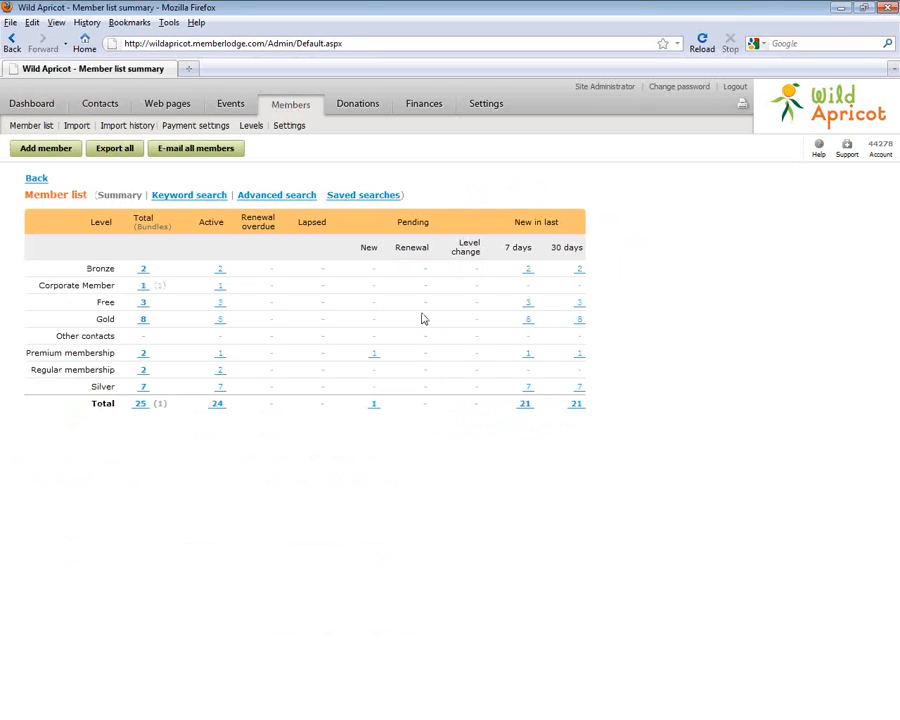
Open the Premium Pending - New applicant's record and review the unpaid $250.00 invoice
{"action": "left_click", "coordinate": [374, 355]}
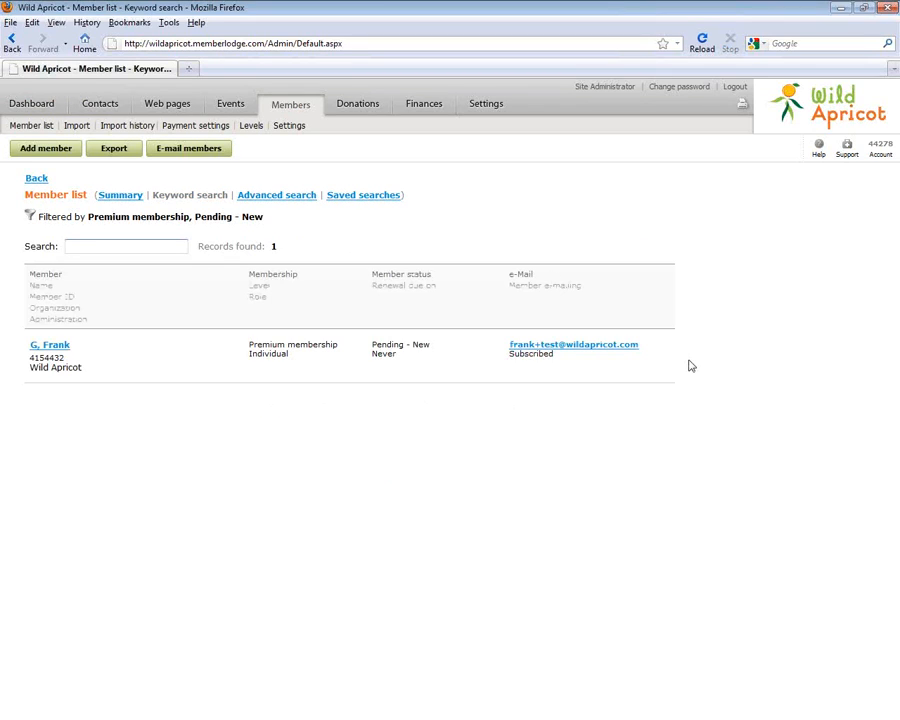
{"action": "left_click", "coordinate": [364, 360]}
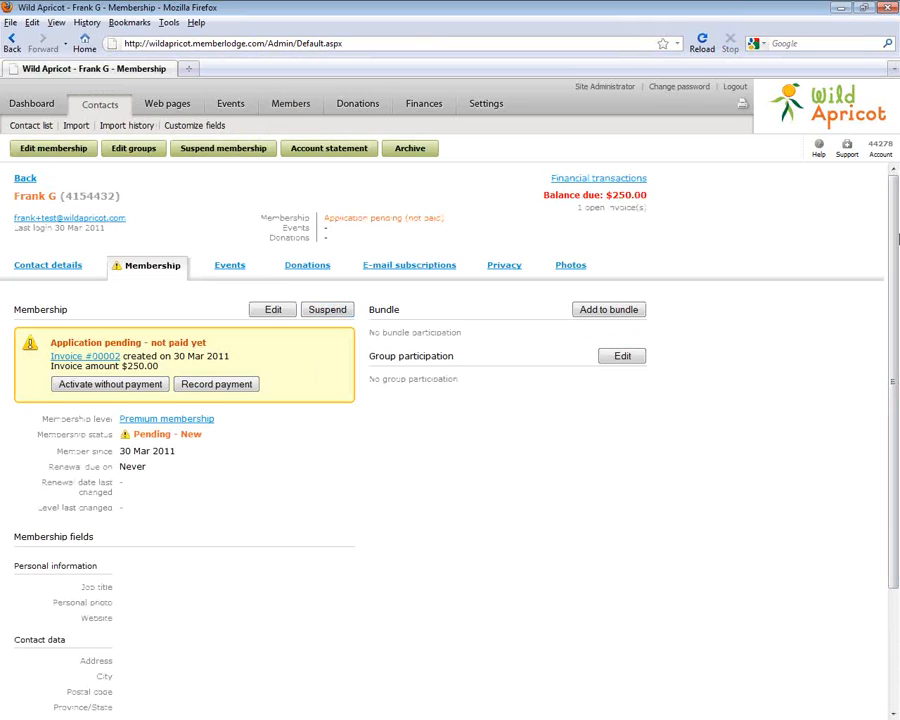
{"action": "scroll", "coordinate": [897, 427], "scroll_direction": "down", "scroll_amount": 3}
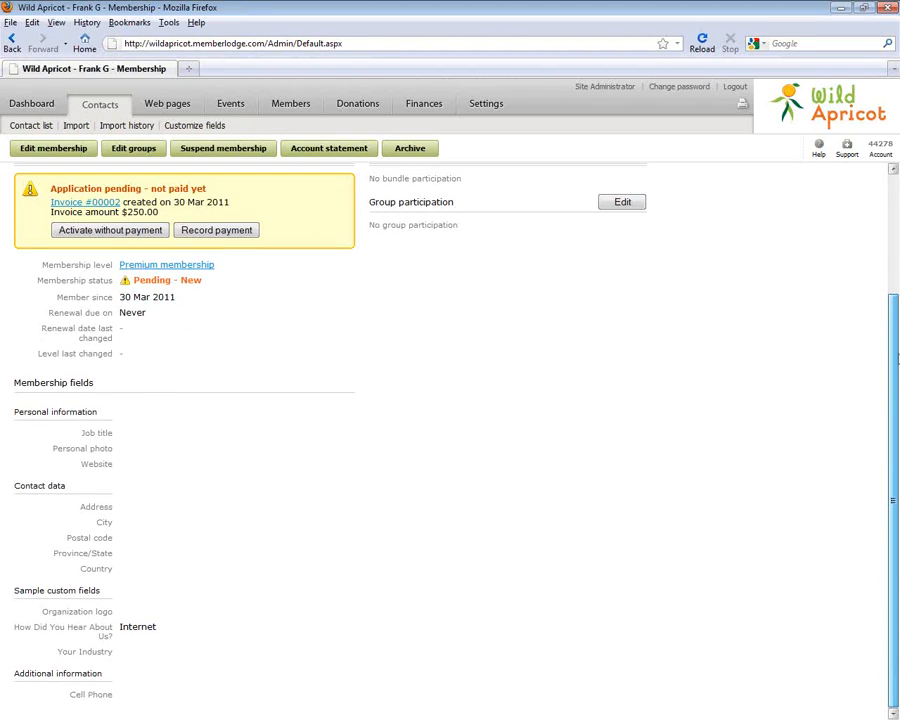
{"action": "scroll", "coordinate": [897, 367], "scroll_direction": "up", "scroll_amount": 3}
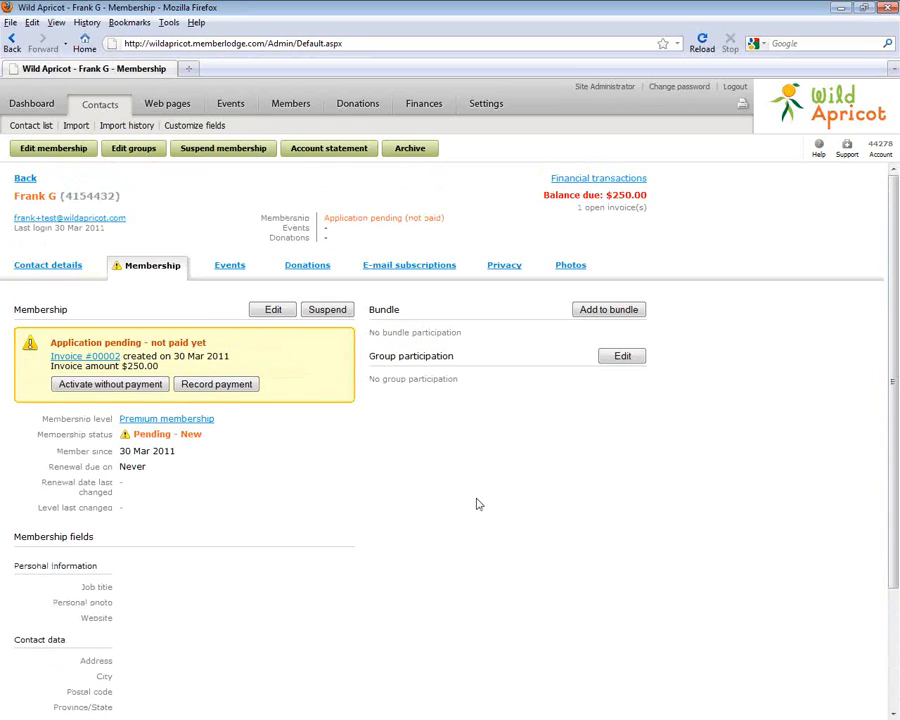
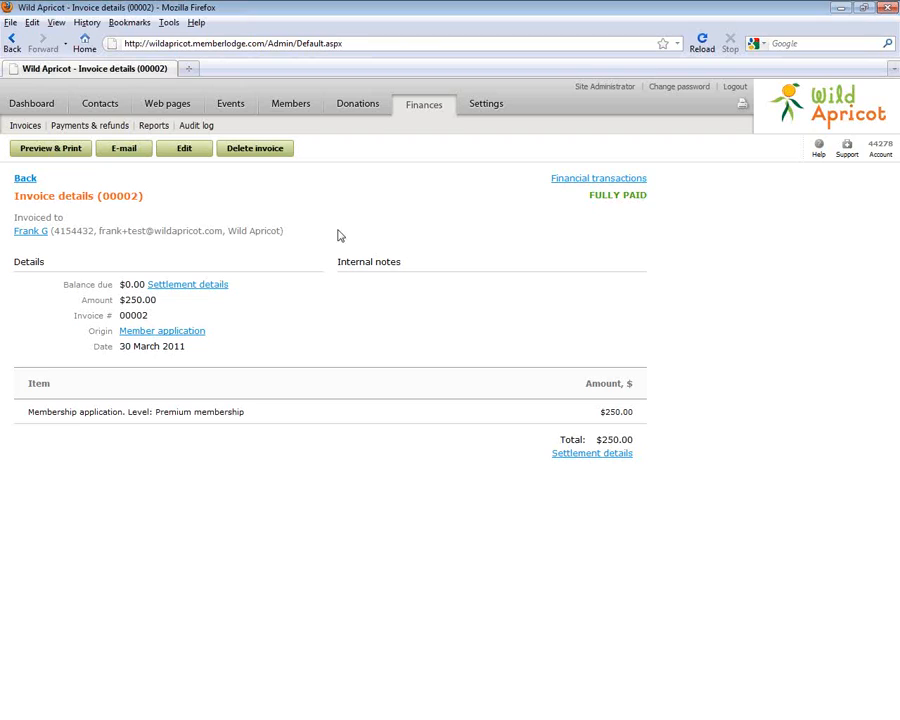
Go back from the paid invoice to the applicant's Membership tab showing Pending - New
{"action": "left_click", "coordinate": [27, 179]}
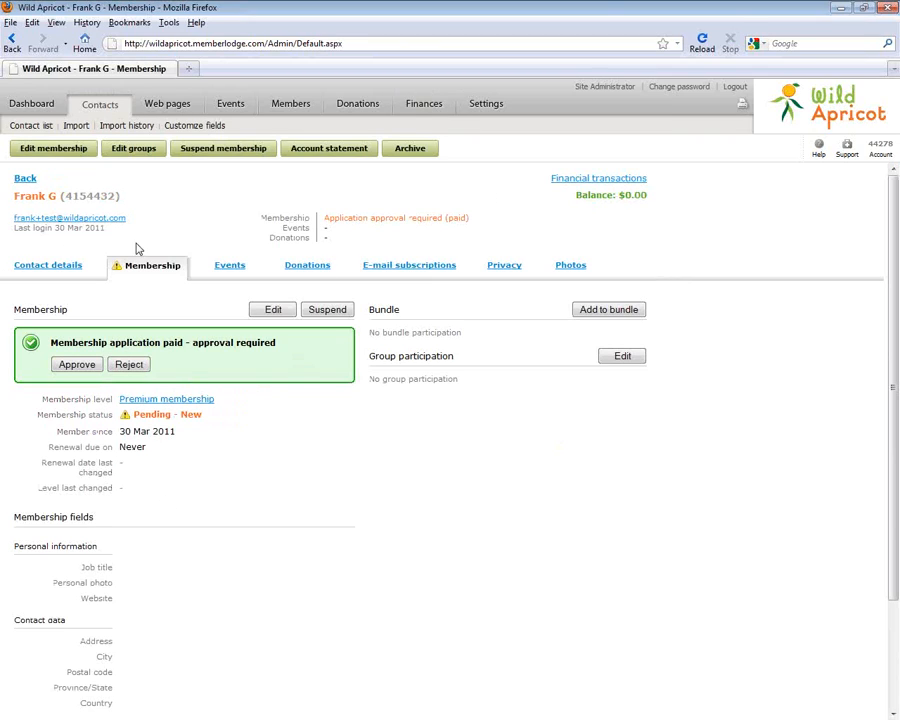
Approve the paid Premium application so it becomes Active, then go to Web pages
{"action": "left_click", "coordinate": [76, 365]}
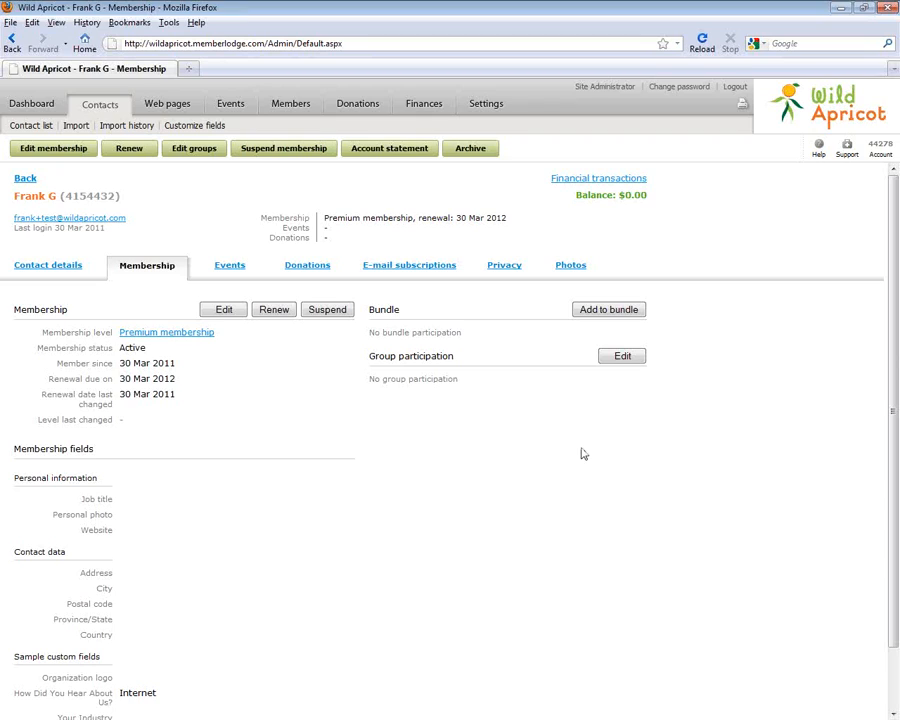
{"action": "left_click", "coordinate": [182, 108]}
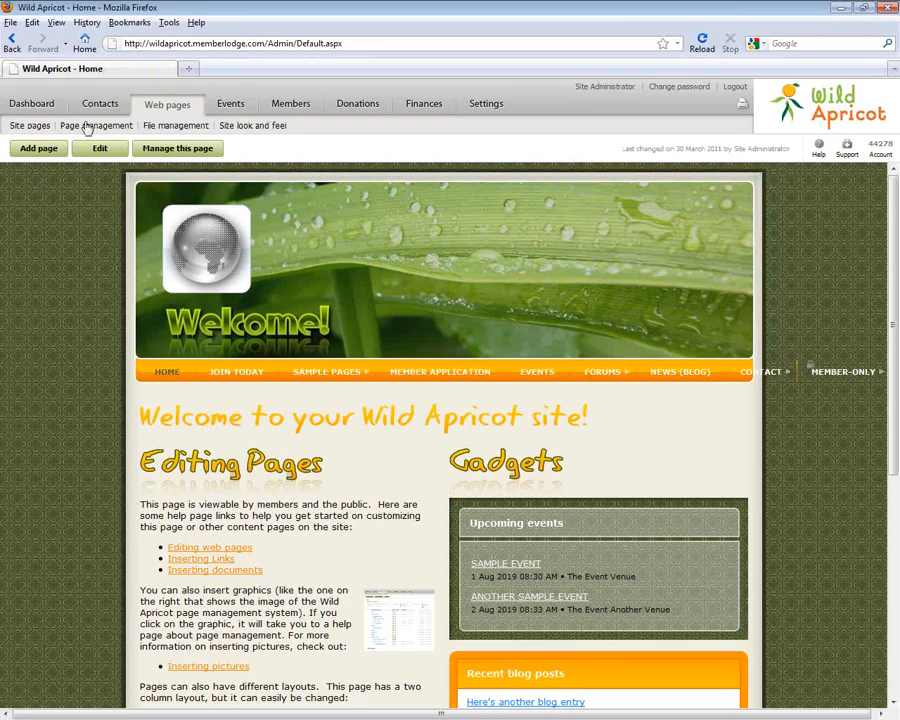
Add a functional page 'Directory' from the Member directory template, open to Anybody, and save
{"action": "left_click", "coordinate": [88, 126]}
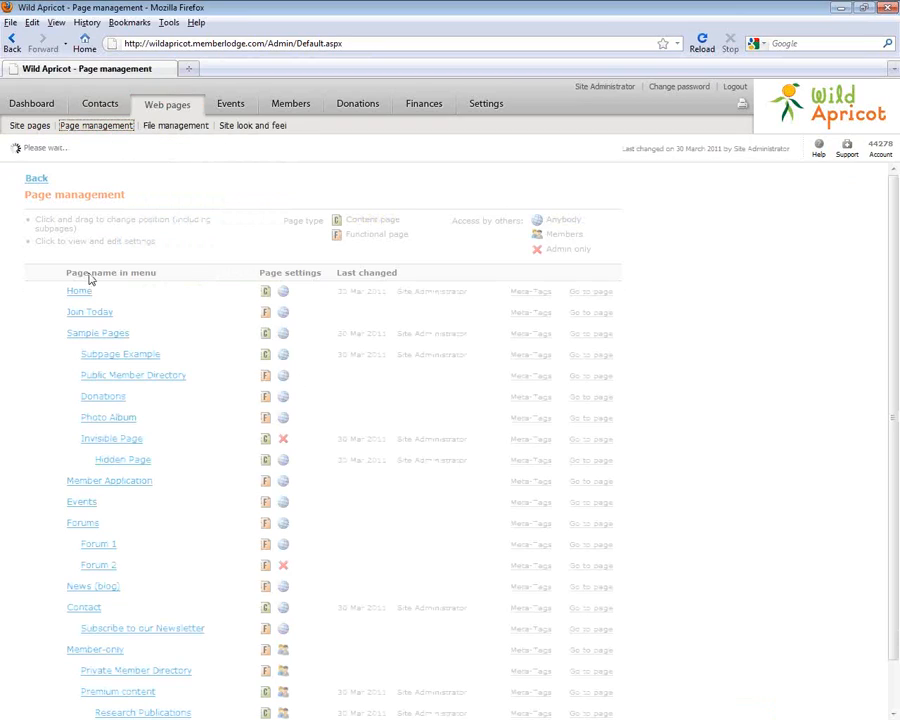
{"action": "left_click", "coordinate": [76, 150]}
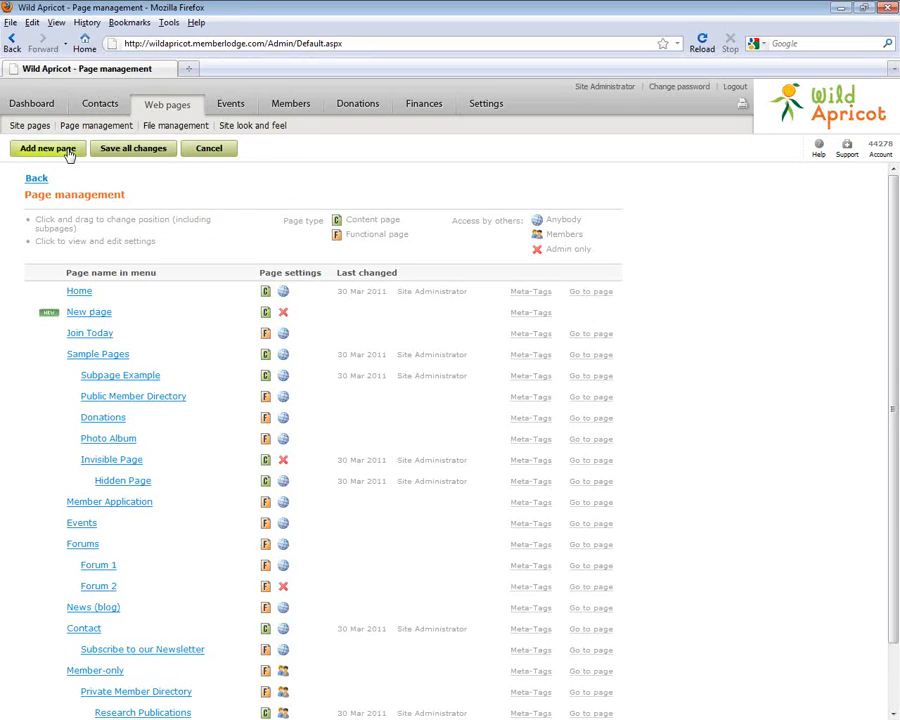
{"action": "triple_click", "coordinate": [187, 342]}
{"action": "type", "text": "D"}
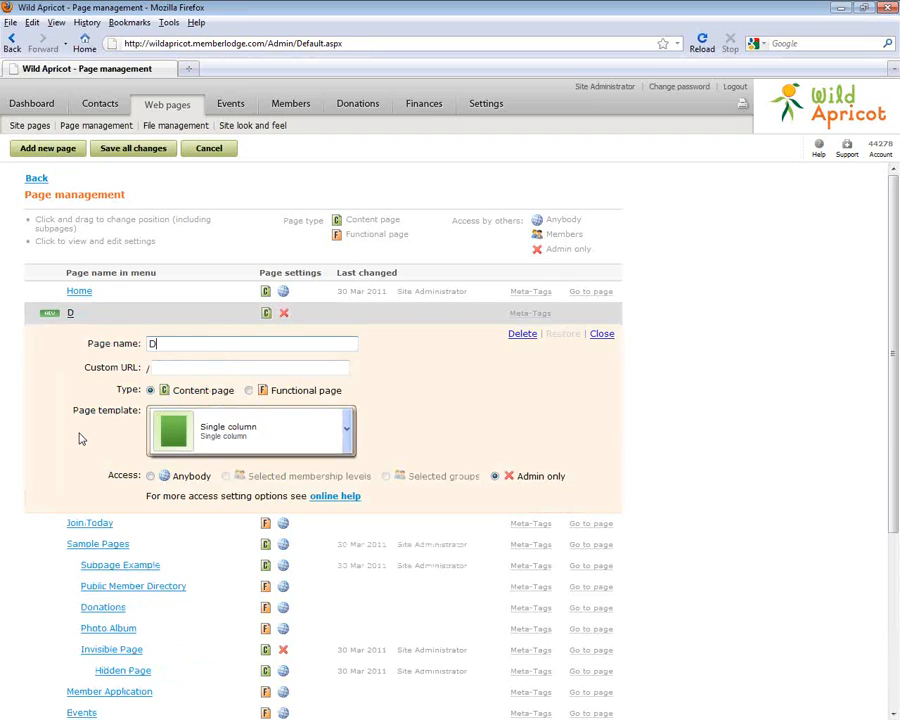
{"action": "type", "text": "irectory"}
{"action": "left_click", "coordinate": [265, 395]}
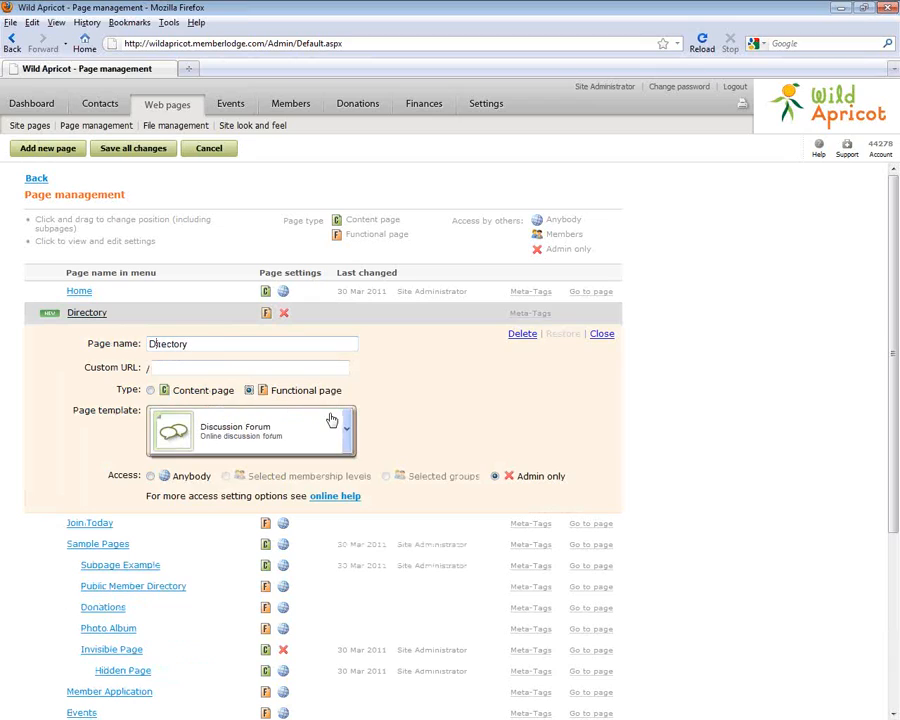
{"action": "left_click", "coordinate": [344, 426]}
{"action": "scroll", "coordinate": [350, 500], "scroll_direction": "down", "scroll_amount": 1}
{"action": "scroll", "coordinate": [348, 505], "scroll_direction": "down", "scroll_amount": 1}
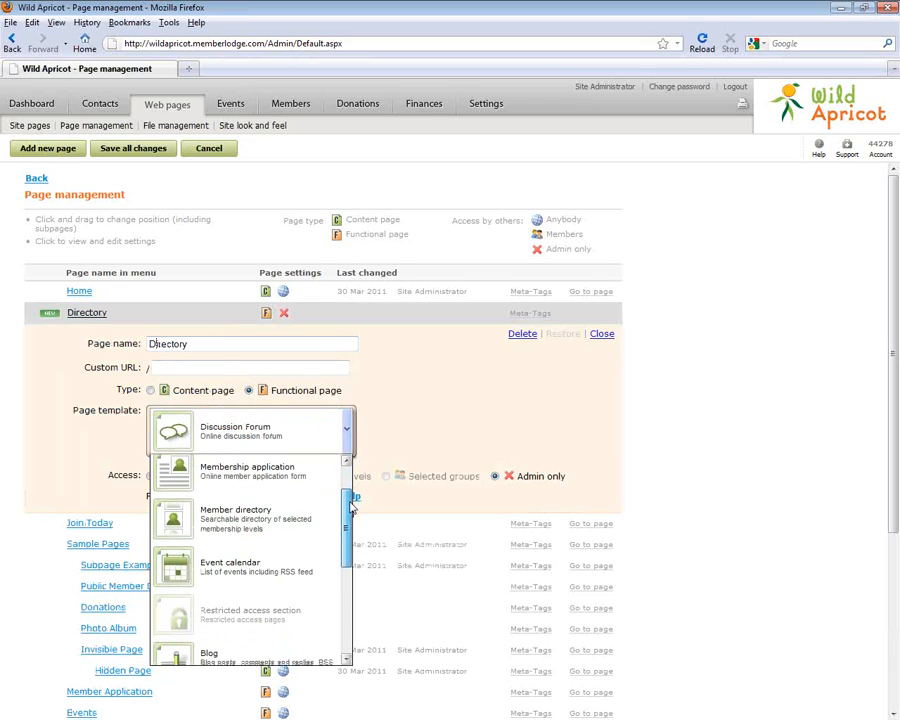
{"action": "left_click", "coordinate": [342, 512]}
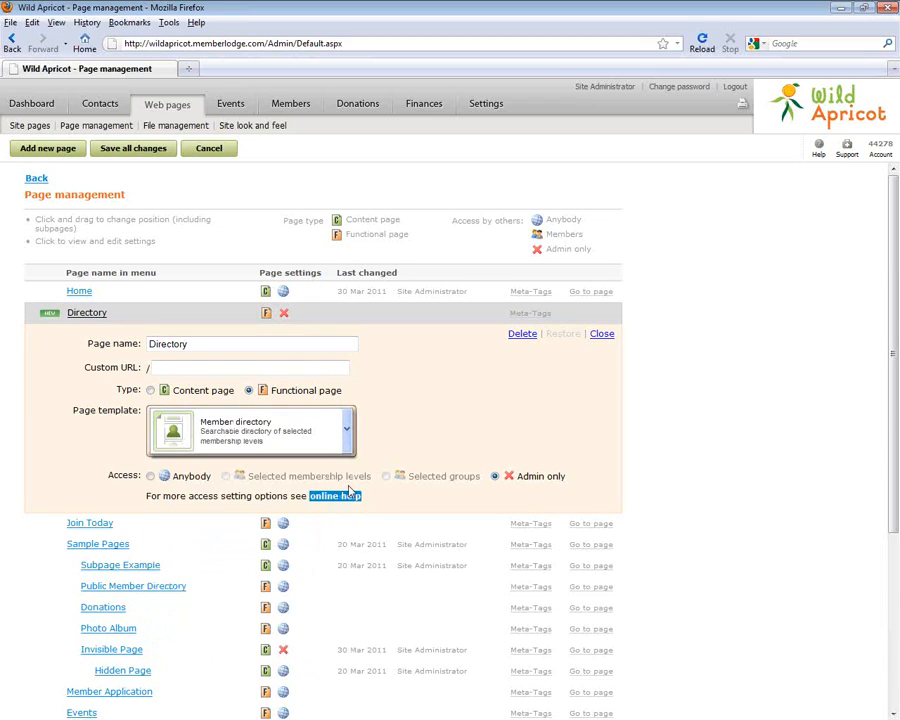
{"action": "left_click", "coordinate": [150, 476]}
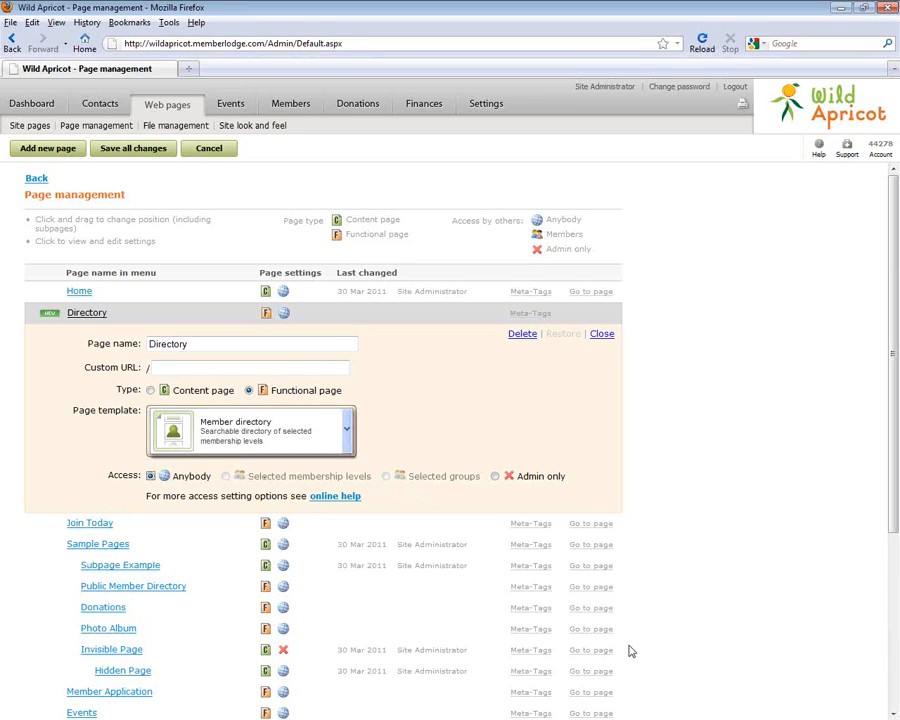
{"action": "left_click", "coordinate": [117, 150]}
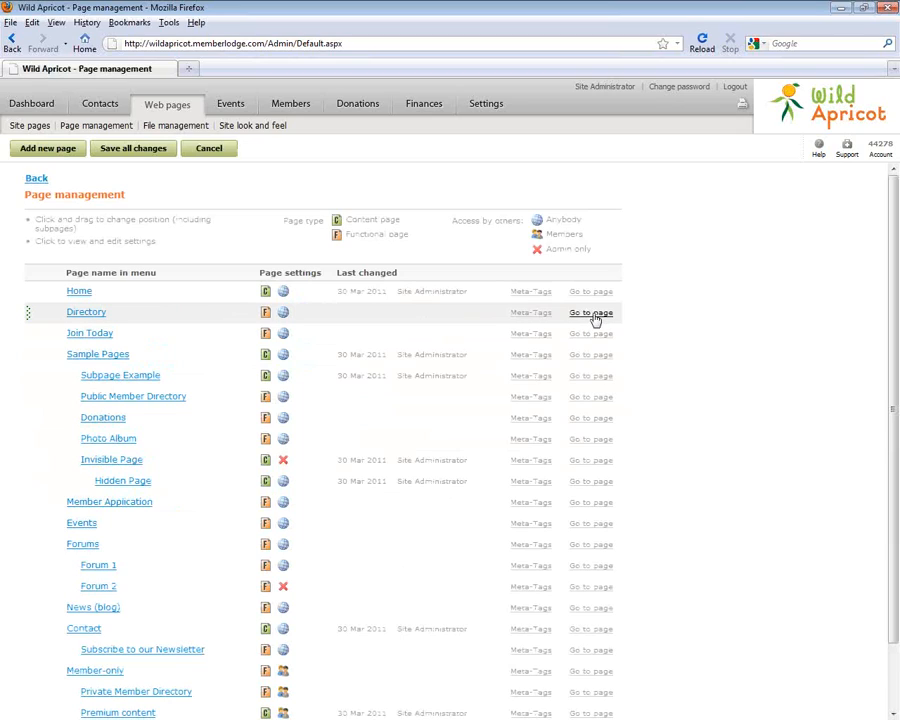
View the live DIRECTORY page listing 25 members and open its settings
{"action": "left_click", "coordinate": [24, 126]}
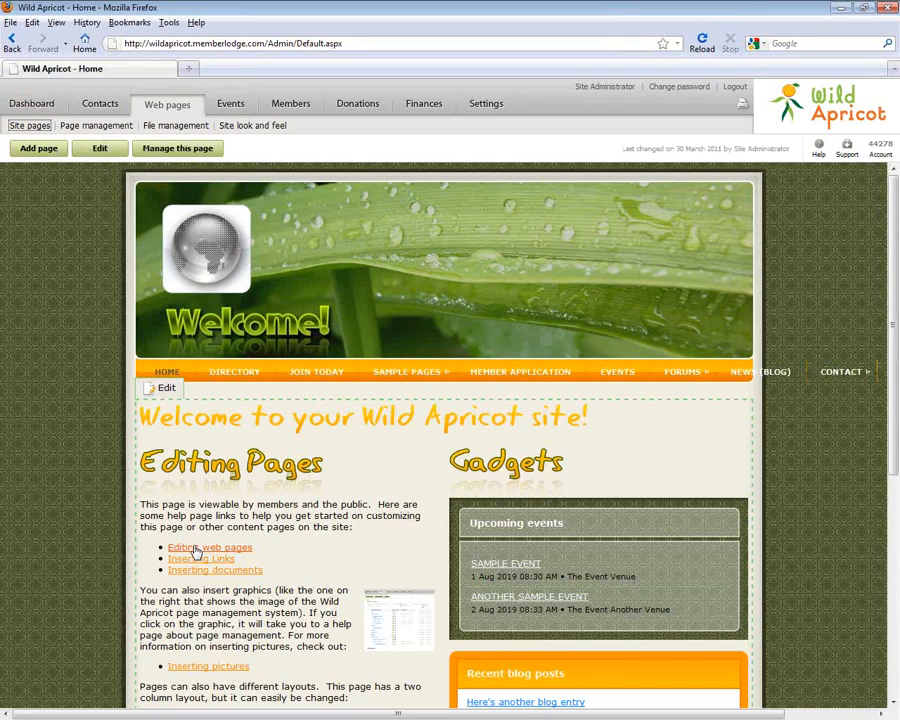
{"action": "mouse_move", "coordinate": [445, 346]}
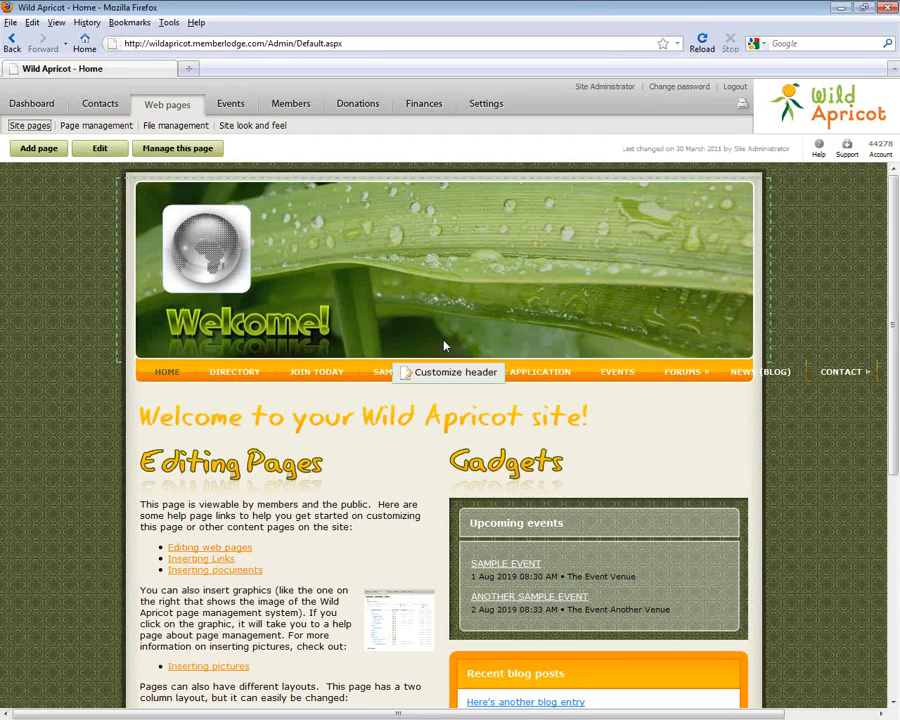
{"action": "left_click", "coordinate": [228, 373]}
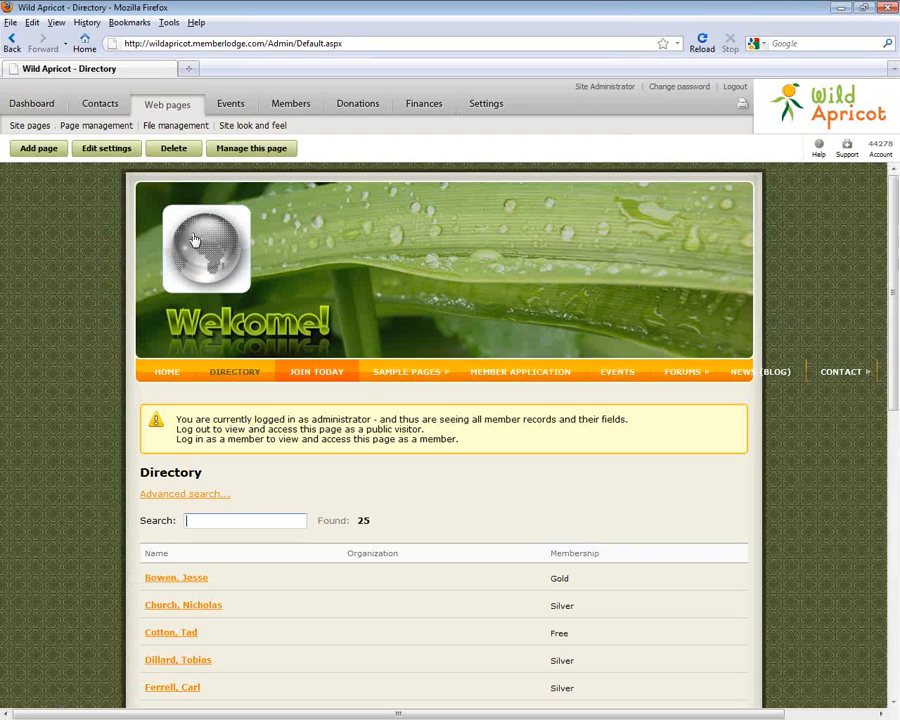
{"action": "left_click", "coordinate": [116, 152]}
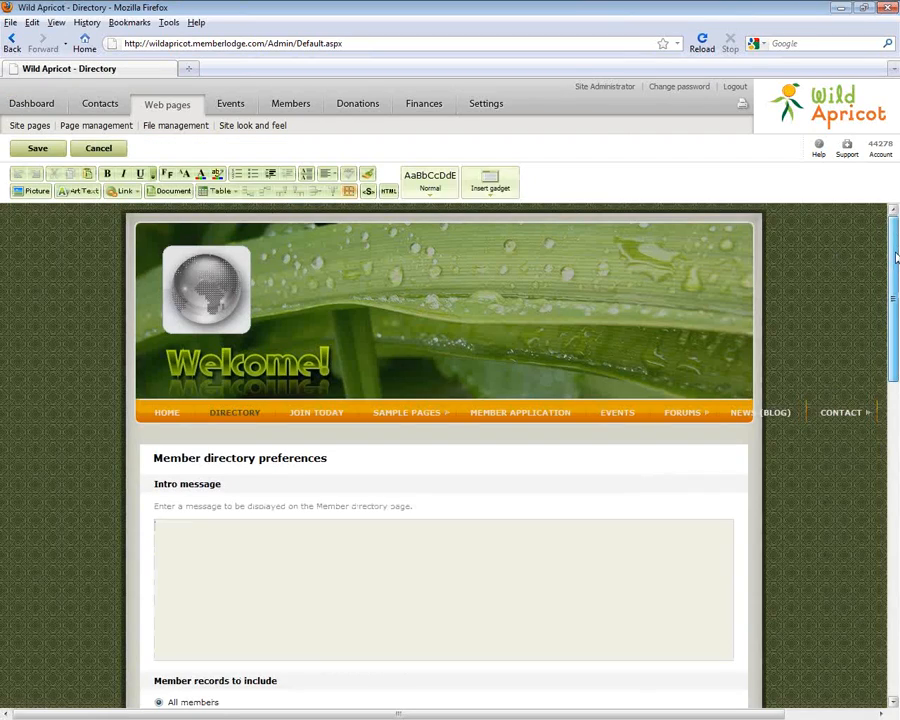
{"action": "left_click_drag", "start_coordinate": [895, 257], "coordinate": [897, 397]}
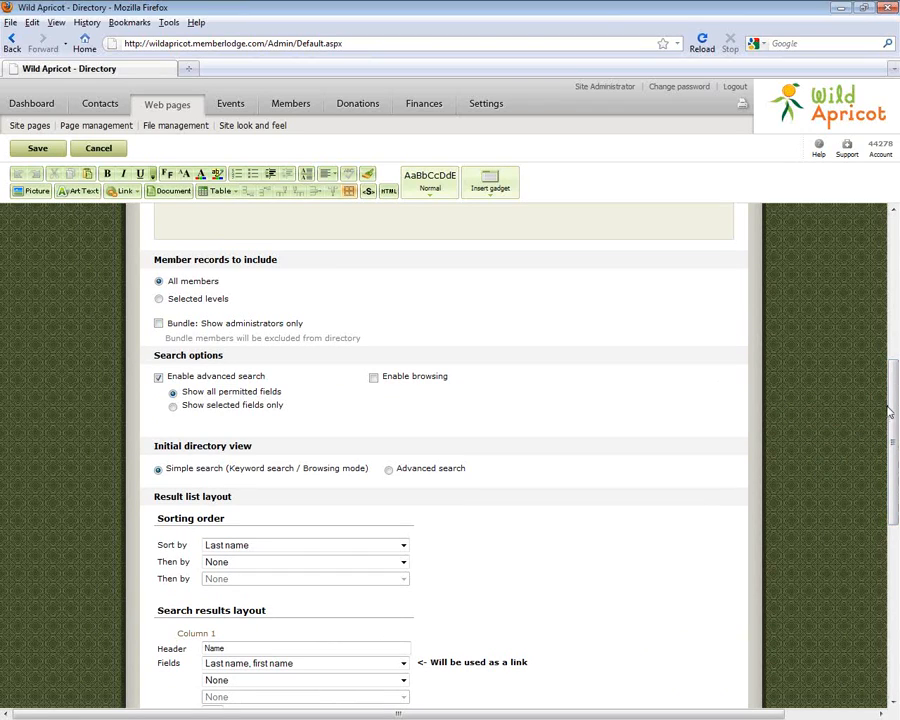
{"action": "mouse_move", "coordinate": [893, 413]}
{"action": "left_mouse_down"}
{"action": "mouse_move", "coordinate": [895, 373]}
{"action": "mouse_move", "coordinate": [897, 405]}
{"action": "left_mouse_up"}
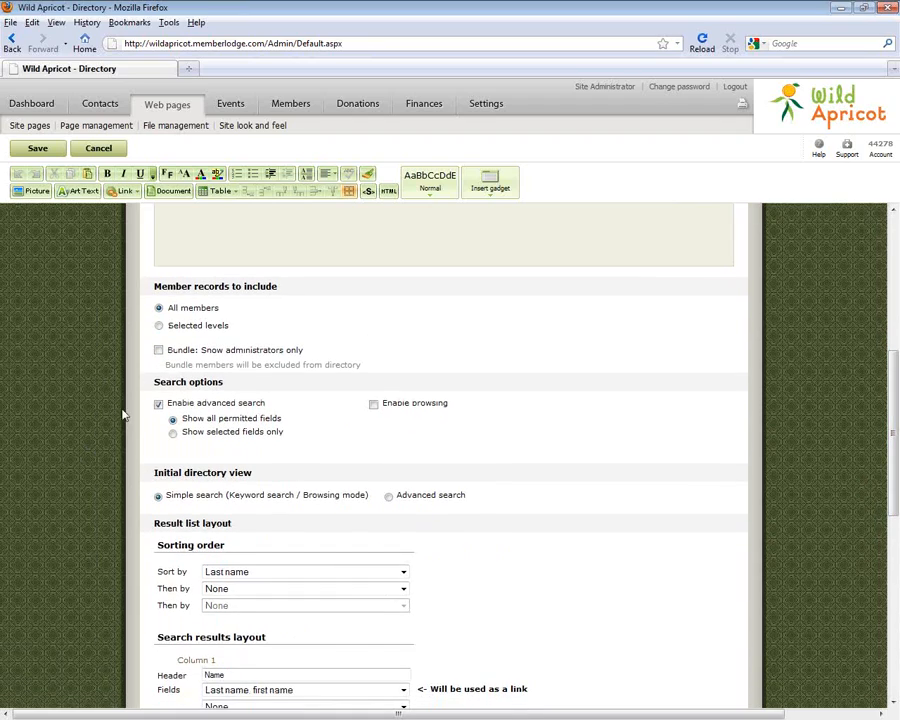
{"action": "left_click", "coordinate": [159, 328]}
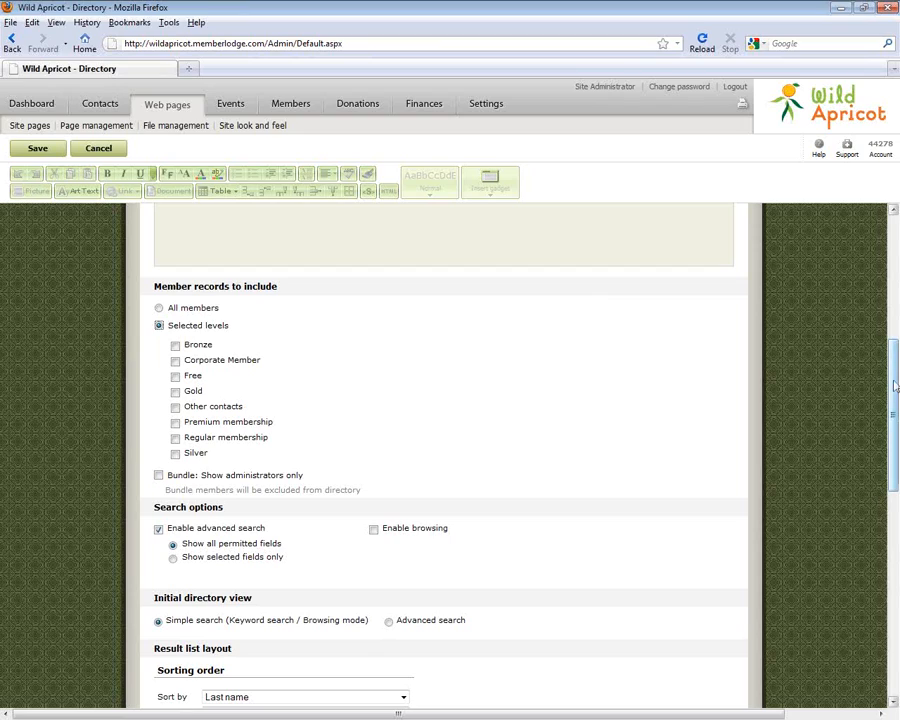
{"action": "scroll", "coordinate": [895, 385], "scroll_direction": "down", "scroll_amount": 1}
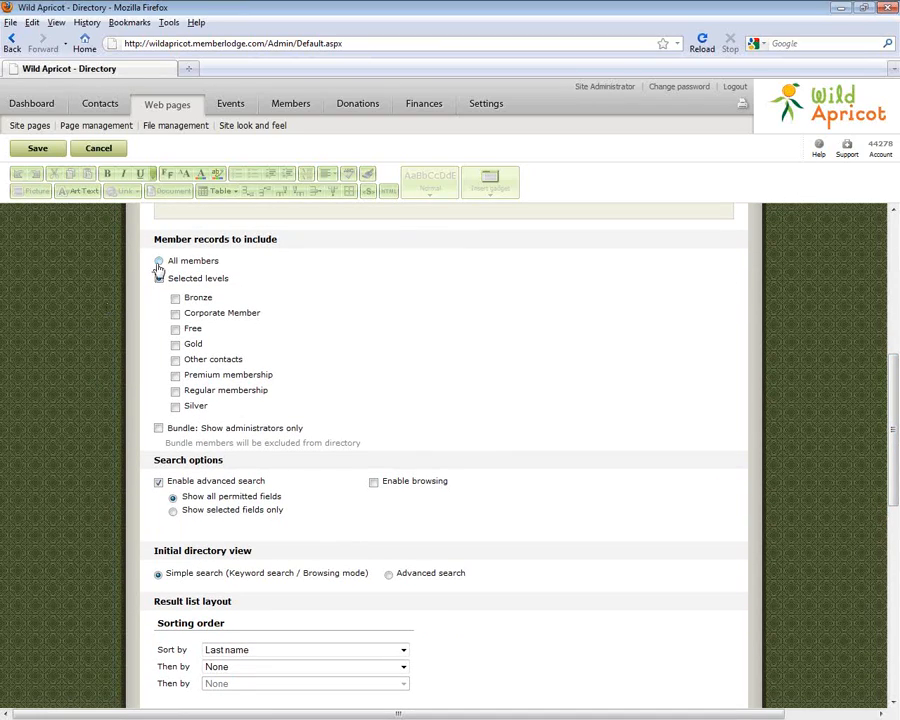
{"action": "left_click", "coordinate": [159, 262]}
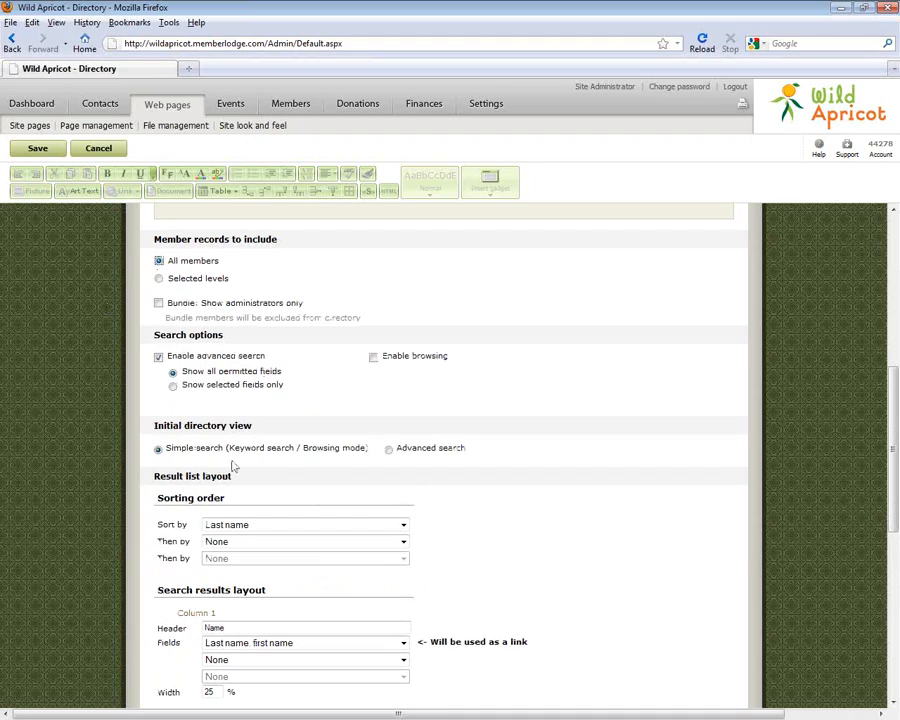
{"action": "left_click", "coordinate": [374, 357]}
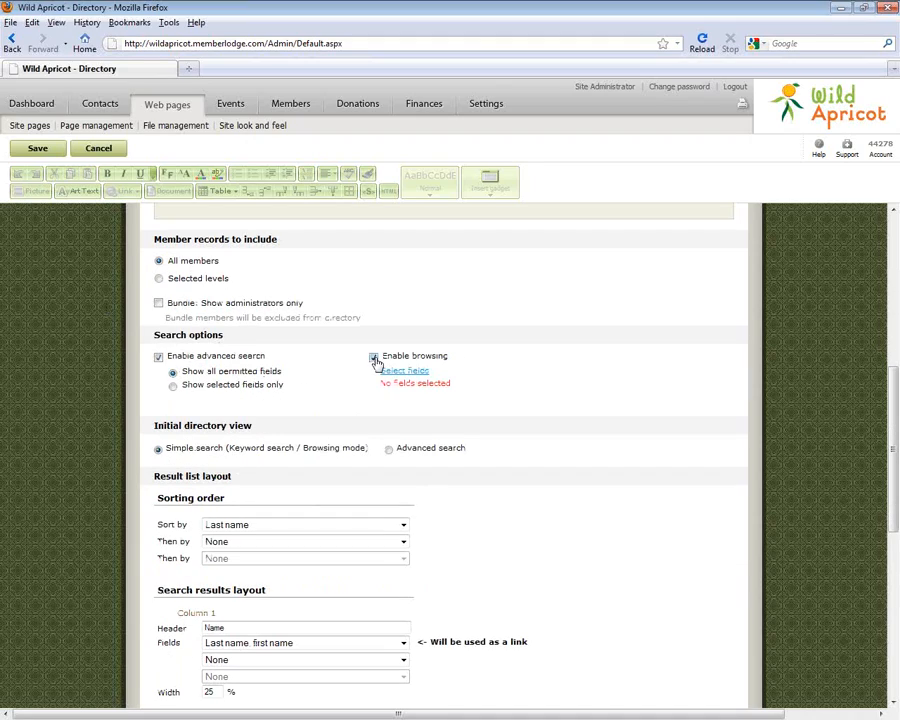
{"action": "left_click", "coordinate": [400, 371]}
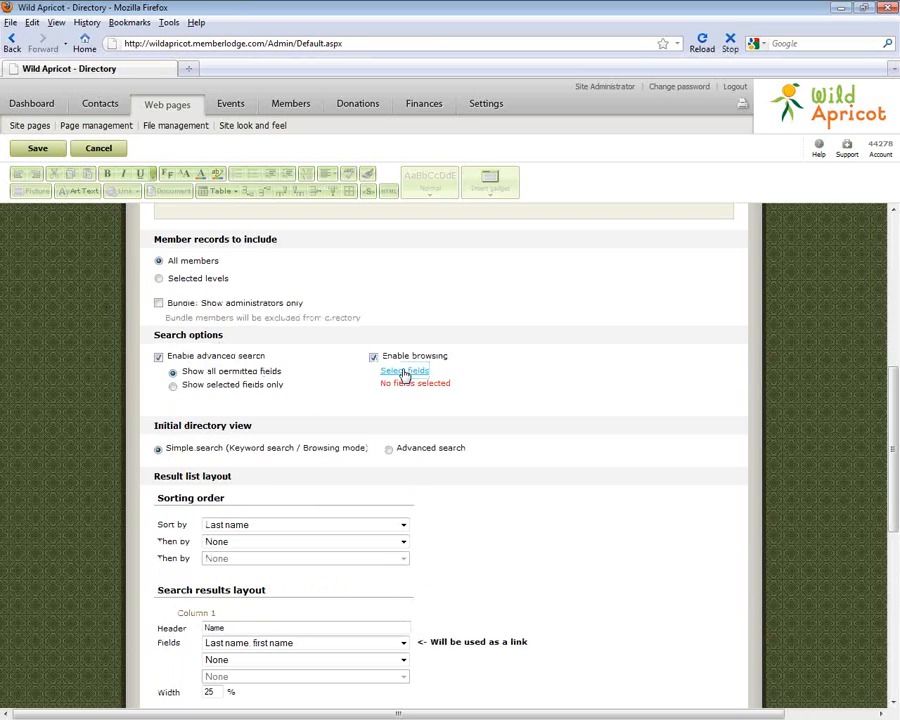
{"action": "left_click", "coordinate": [228, 281]}
{"action": "left_click", "coordinate": [228, 296]}
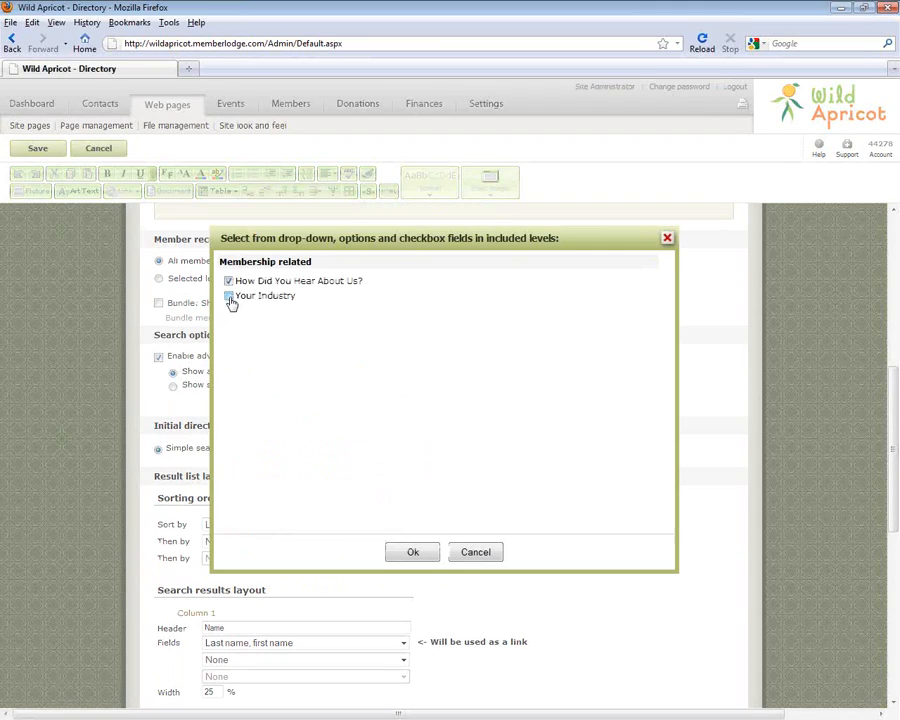
{"action": "left_click", "coordinate": [410, 552]}
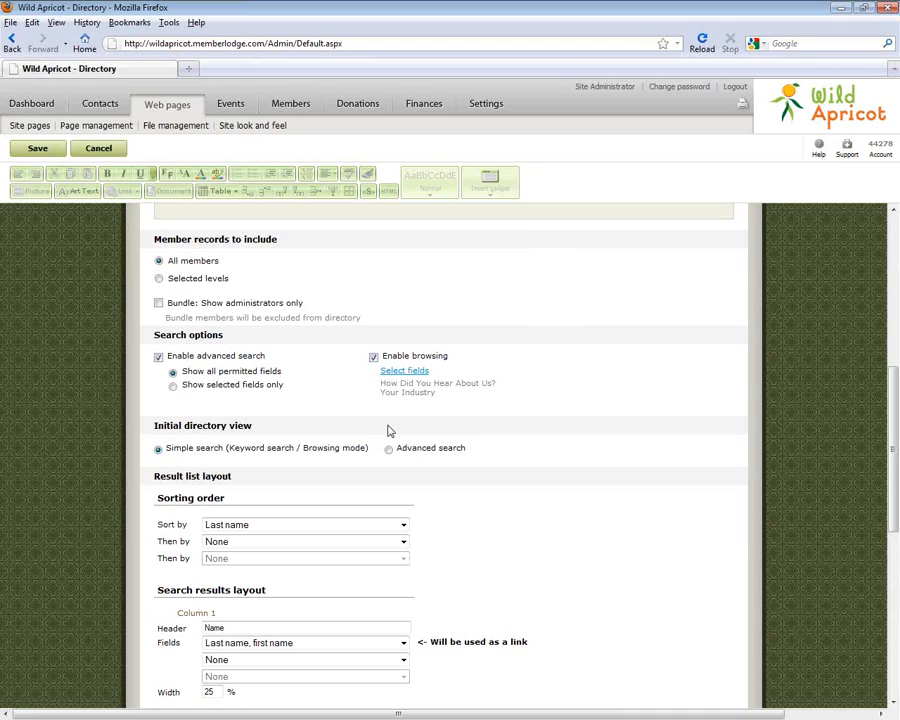
{"action": "left_click", "coordinate": [373, 357]}
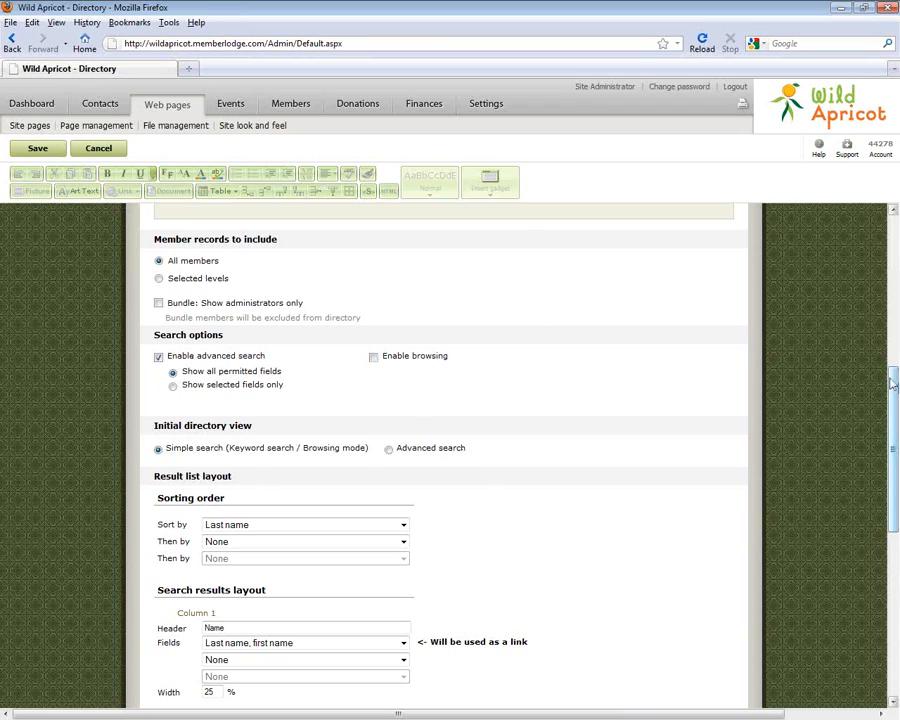
Keep Simple search as the initial view and Organization in Column 2, then save the preferences
{"action": "left_click_drag", "start_coordinate": [893, 383], "coordinate": [891, 447]}
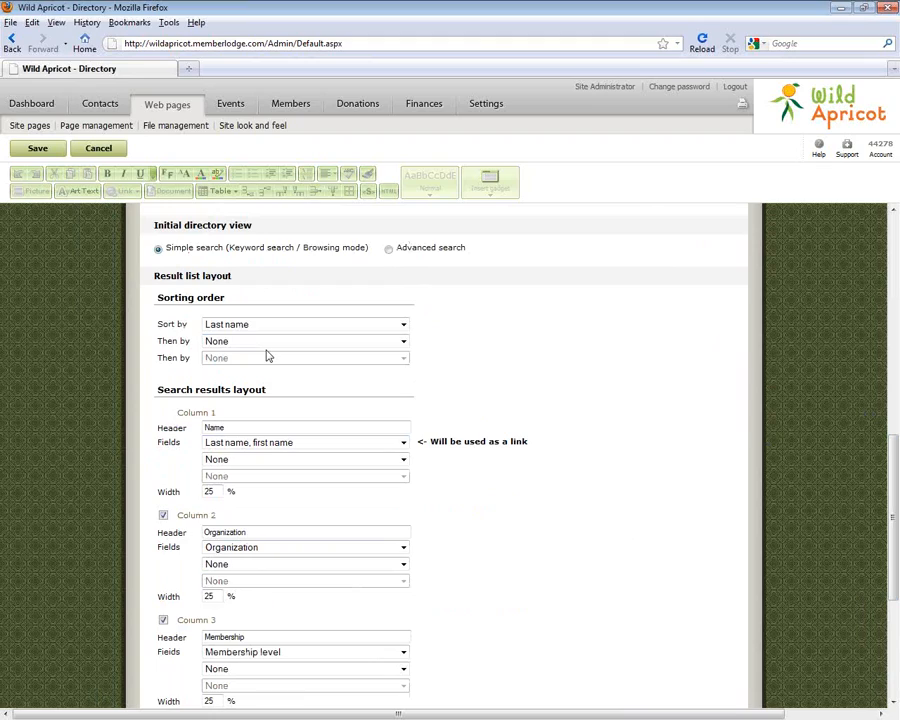
{"action": "left_click", "coordinate": [389, 250]}
{"action": "left_click", "coordinate": [160, 249]}
{"action": "scroll", "coordinate": [889, 494], "scroll_direction": "down", "scroll_amount": 2}
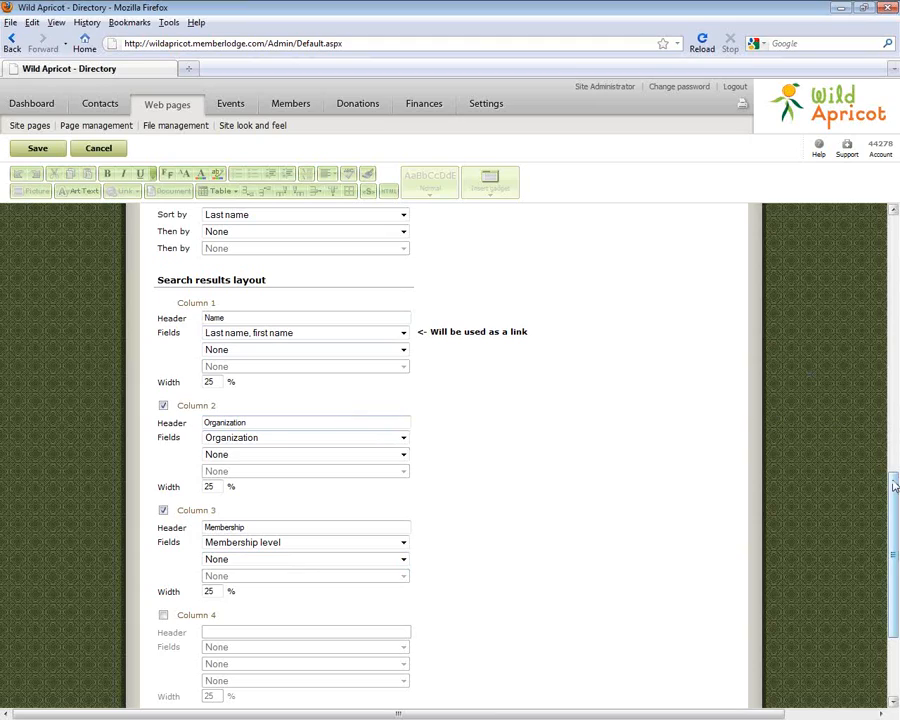
{"action": "left_click_drag", "start_coordinate": [896, 482], "coordinate": [895, 548]}
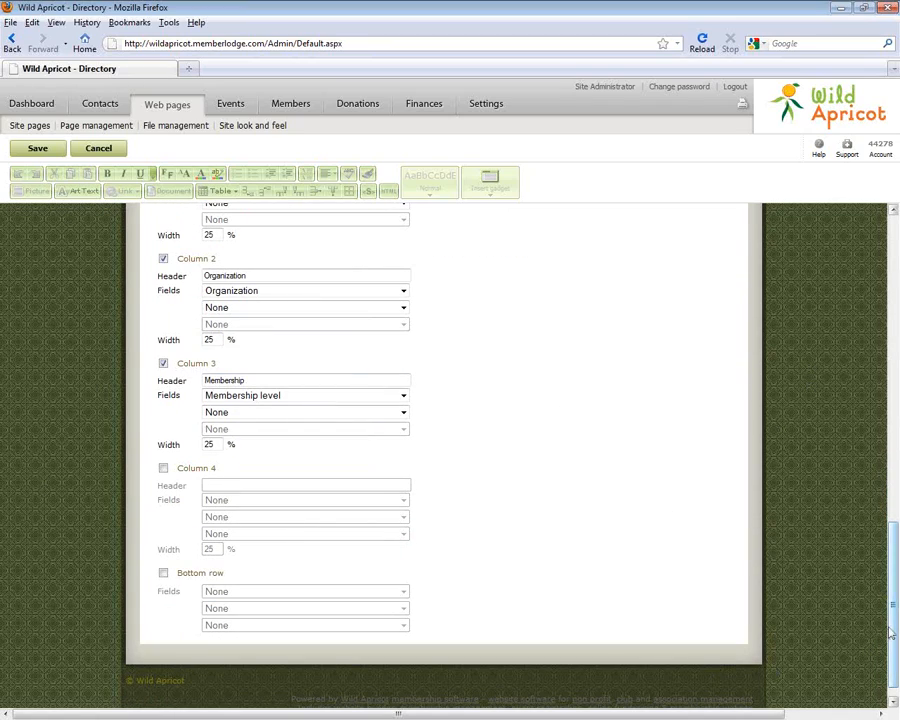
{"action": "scroll", "coordinate": [260, 407], "scroll_direction": "up", "scroll_amount": 5}
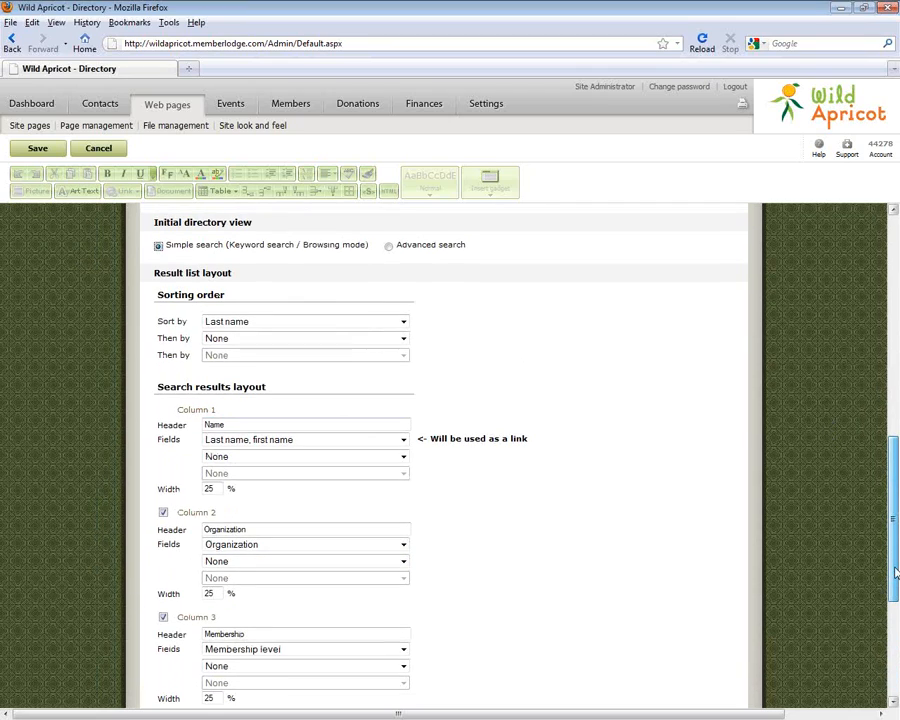
{"action": "left_click_drag", "start_coordinate": [896, 575], "coordinate": [896, 420]}
{"action": "scroll", "coordinate": [44, 383], "scroll_direction": "down", "scroll_amount": 9}
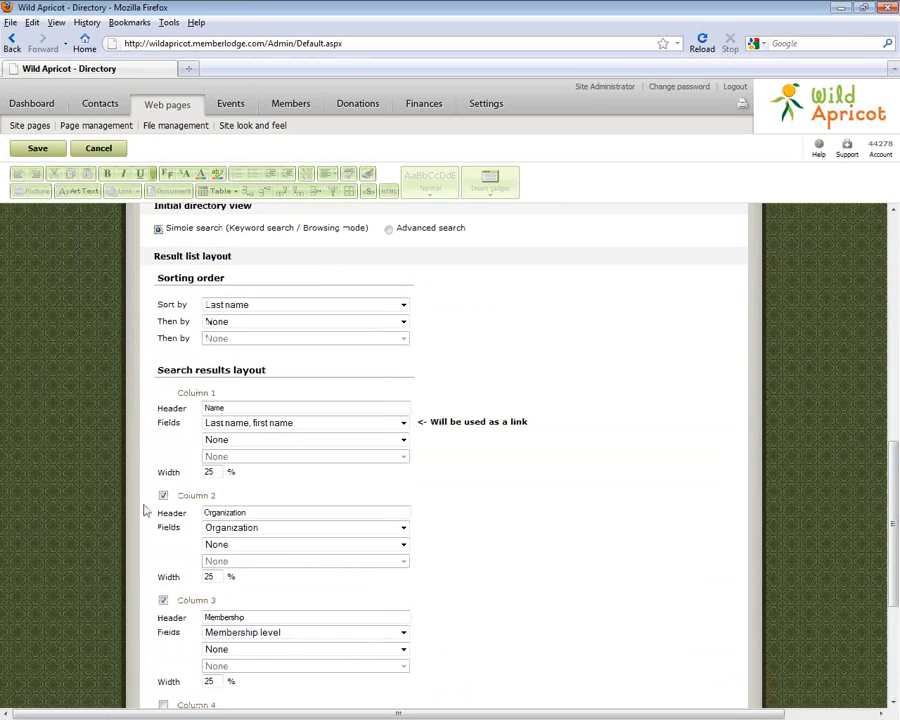
{"action": "left_click", "coordinate": [246, 530]}
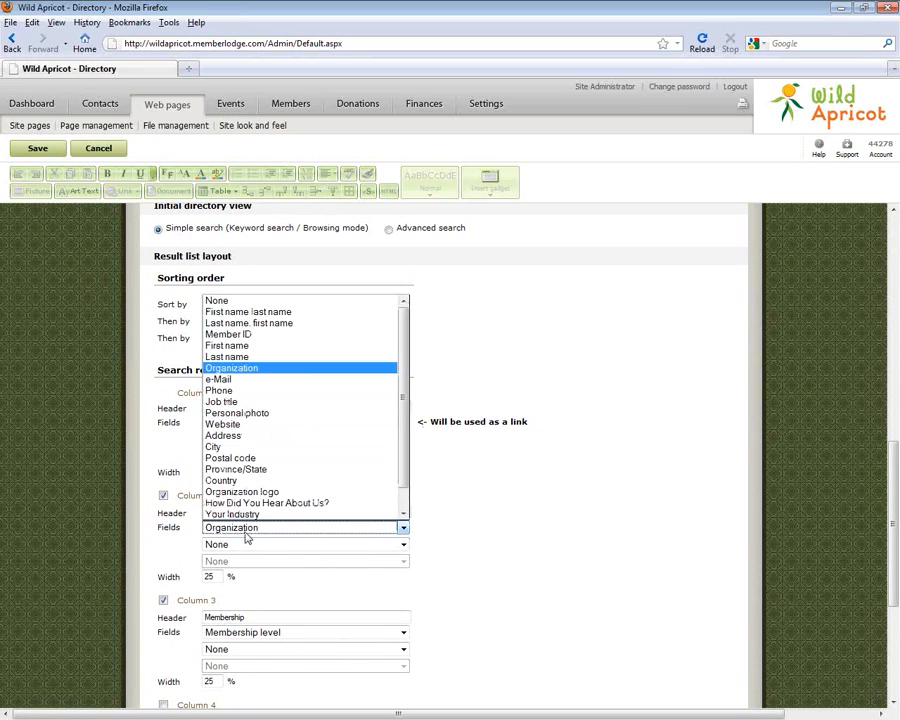
{"action": "left_click", "coordinate": [293, 527]}
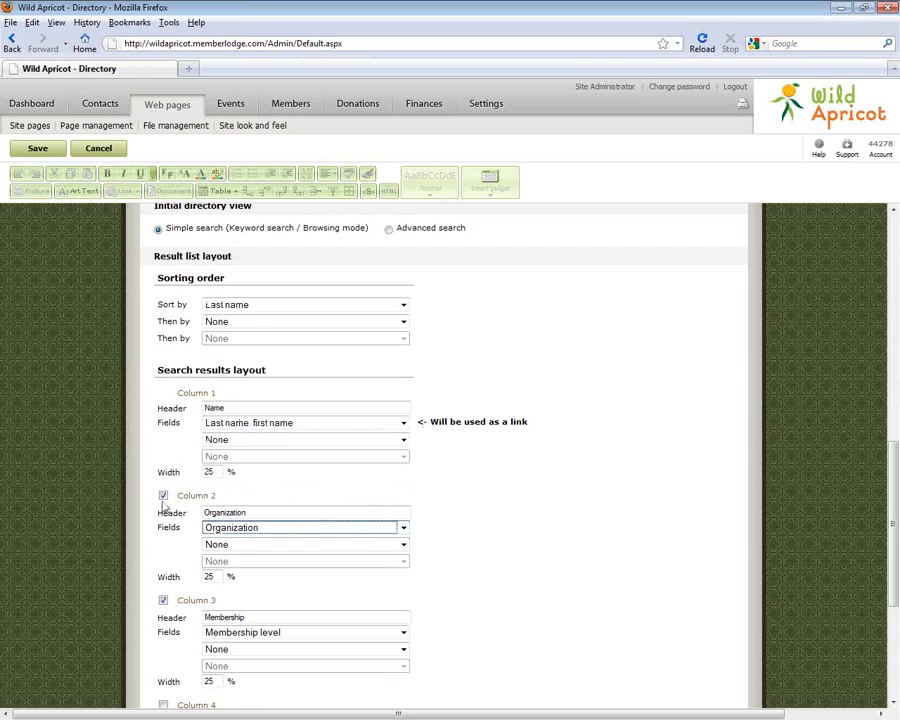
{"action": "left_click", "coordinate": [28, 150]}
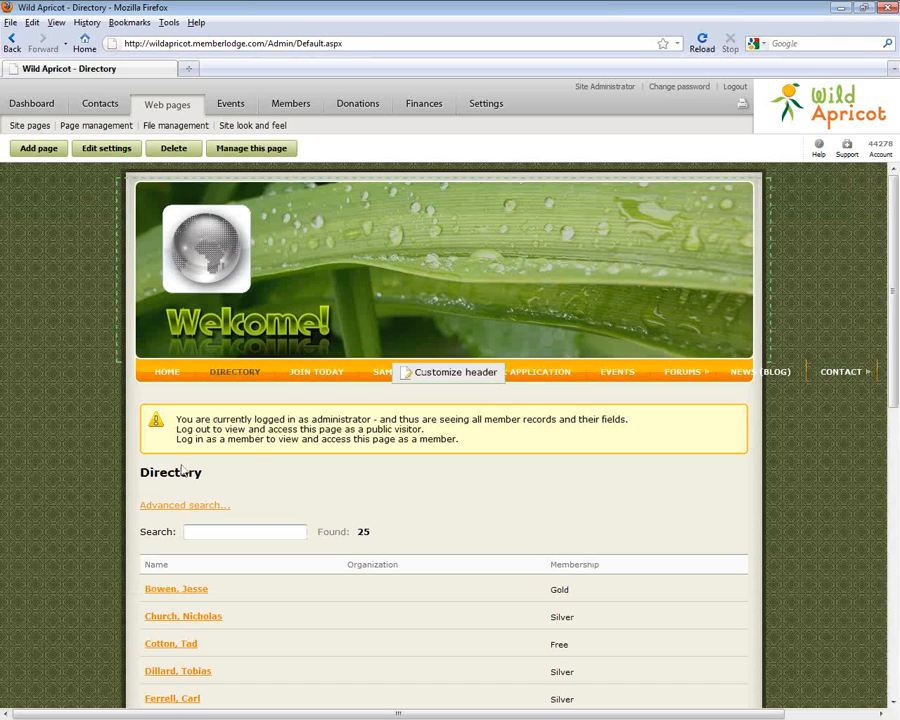
Search the directory for 'Jar', open the matching member's profile, then return to Home
{"action": "left_click_drag", "start_coordinate": [895, 296], "coordinate": [892, 427]}
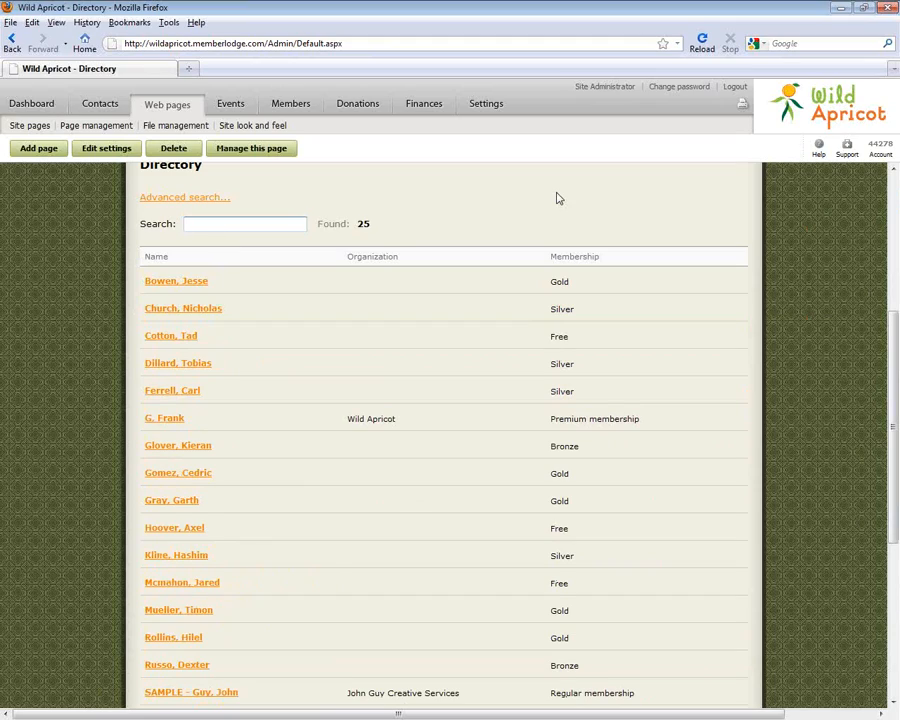
{"action": "type", "text": "Jar"}
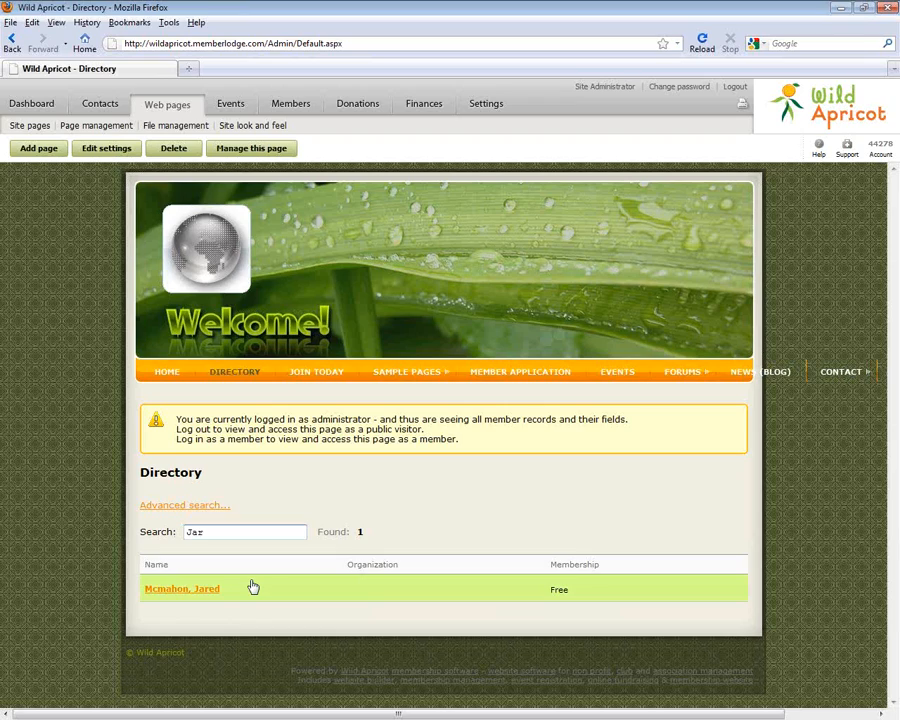
{"action": "left_click", "coordinate": [226, 598]}
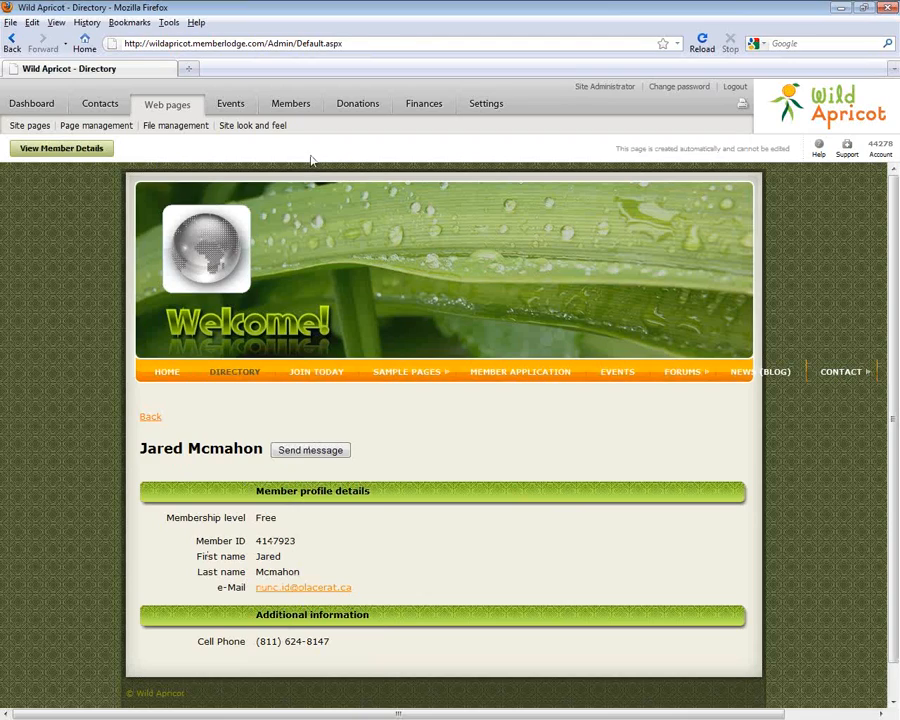
{"action": "double_click", "coordinate": [47, 127]}
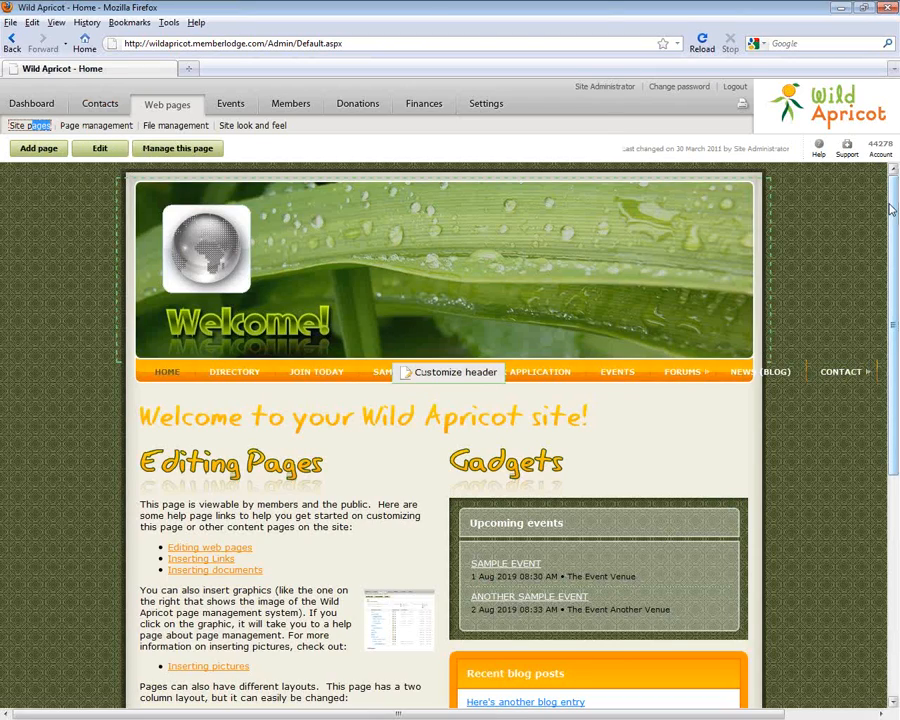
Scroll the home page, then open the Event list with its 3 events
{"action": "mouse_move", "coordinate": [897, 280]}
{"action": "left_mouse_down"}
{"action": "mouse_move", "coordinate": [897, 500]}
{"action": "mouse_move", "coordinate": [895, 268]}
{"action": "left_mouse_up"}
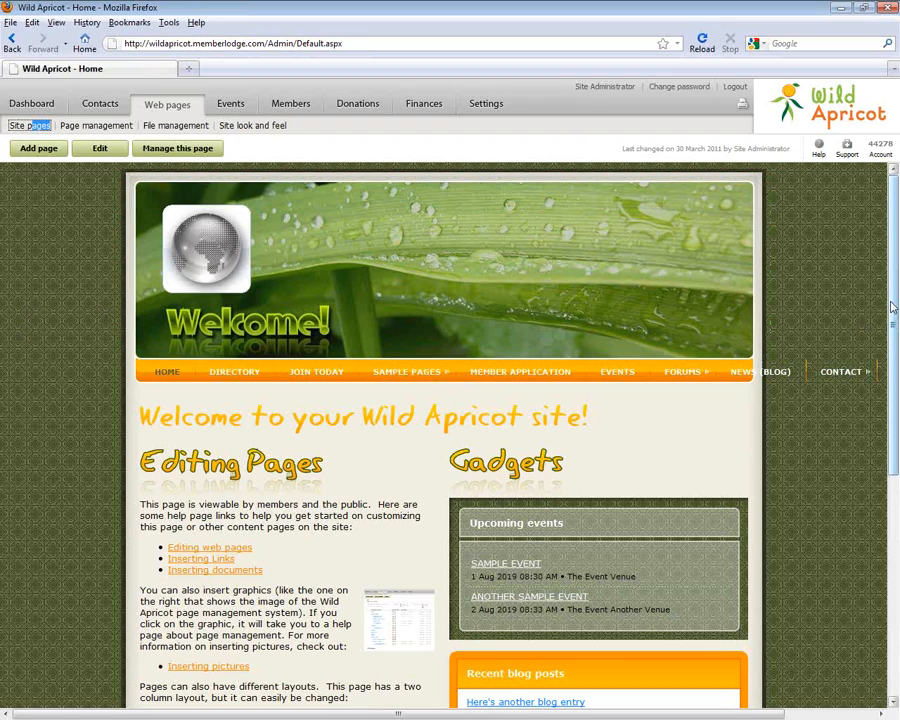
{"action": "mouse_move", "coordinate": [893, 307]}
{"action": "left_mouse_down"}
{"action": "mouse_move", "coordinate": [897, 490]}
{"action": "mouse_move", "coordinate": [894, 285]}
{"action": "left_mouse_up"}
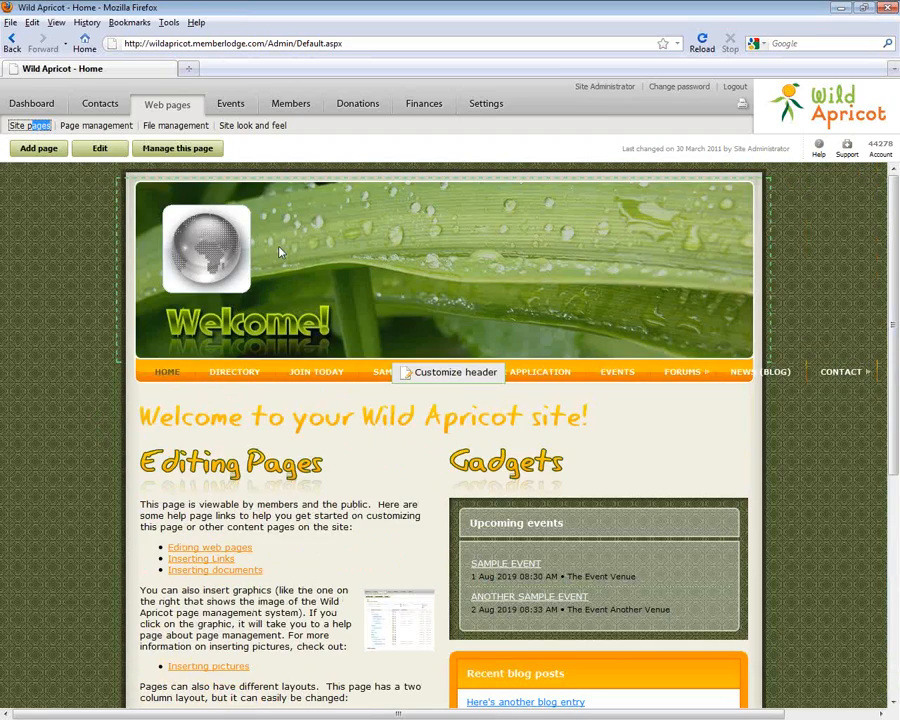
{"action": "mouse_move", "coordinate": [178, 411]}
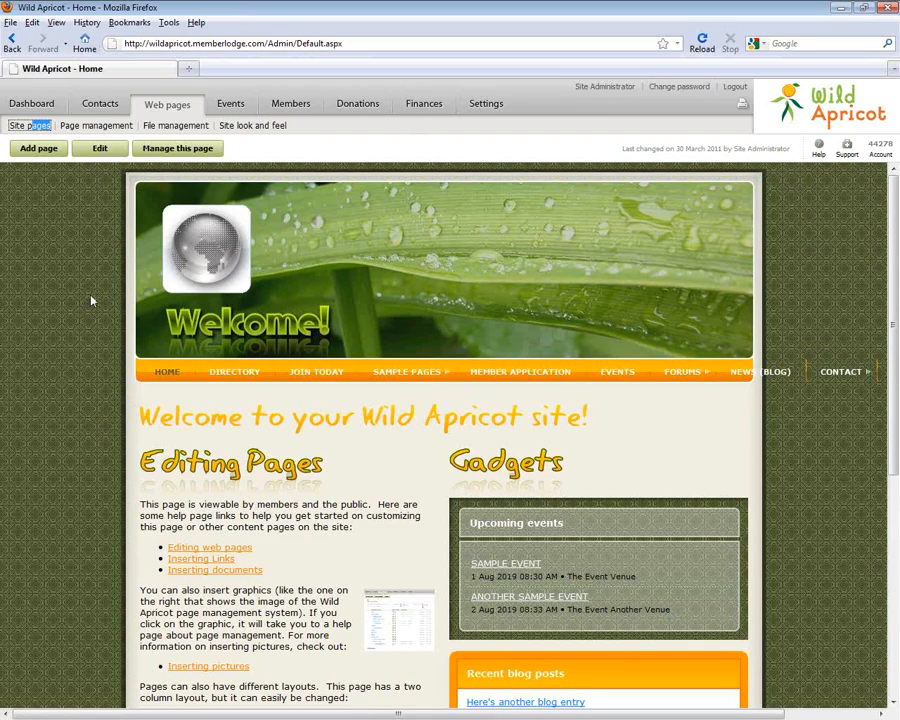
{"action": "mouse_move", "coordinate": [123, 291]}
{"action": "left_click", "coordinate": [230, 103]}
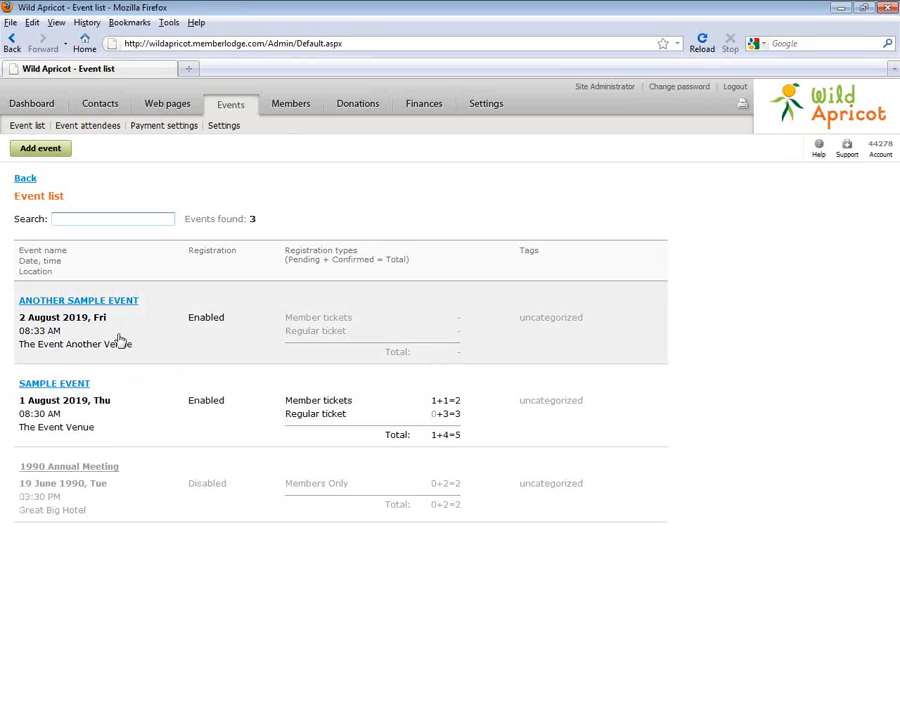
Open SAMPLE EVENT and put its details into edit mode
{"action": "left_click", "coordinate": [171, 396]}
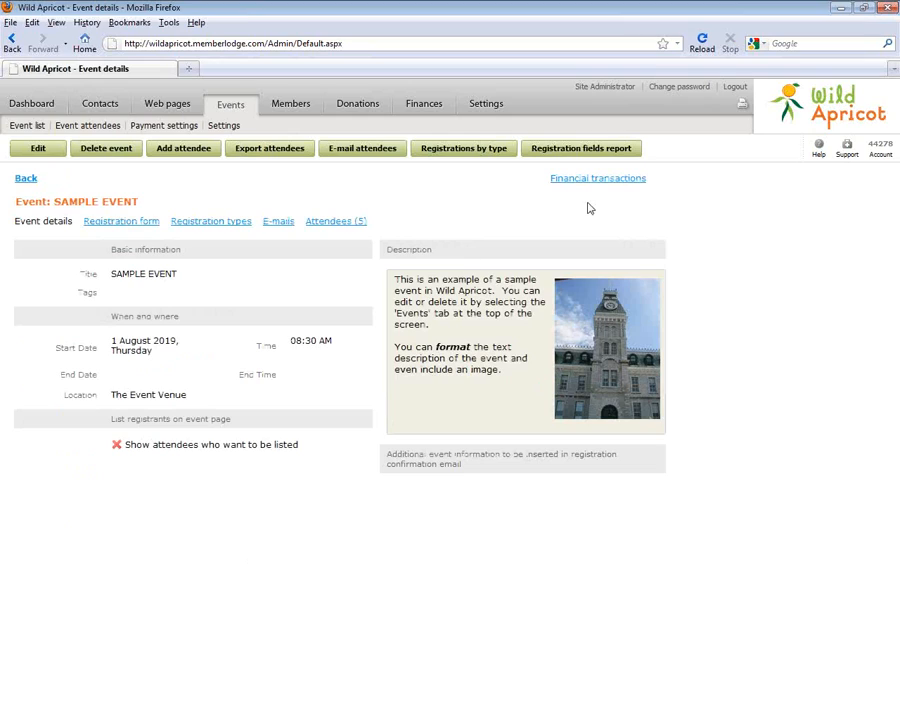
{"action": "left_click", "coordinate": [33, 150]}
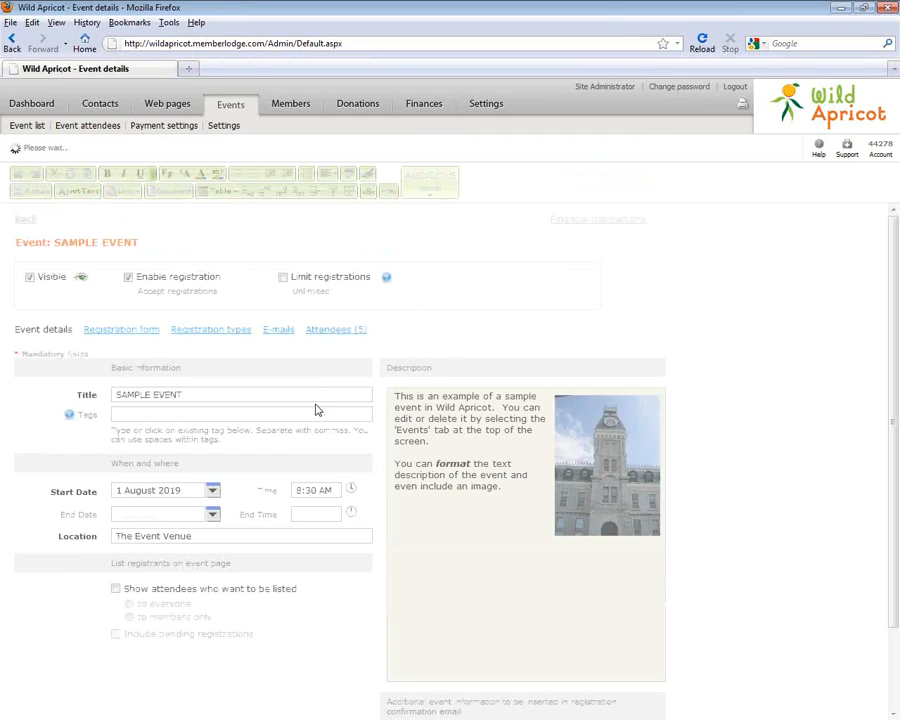
{"action": "scroll", "coordinate": [893, 440], "scroll_direction": "down", "scroll_amount": 2}
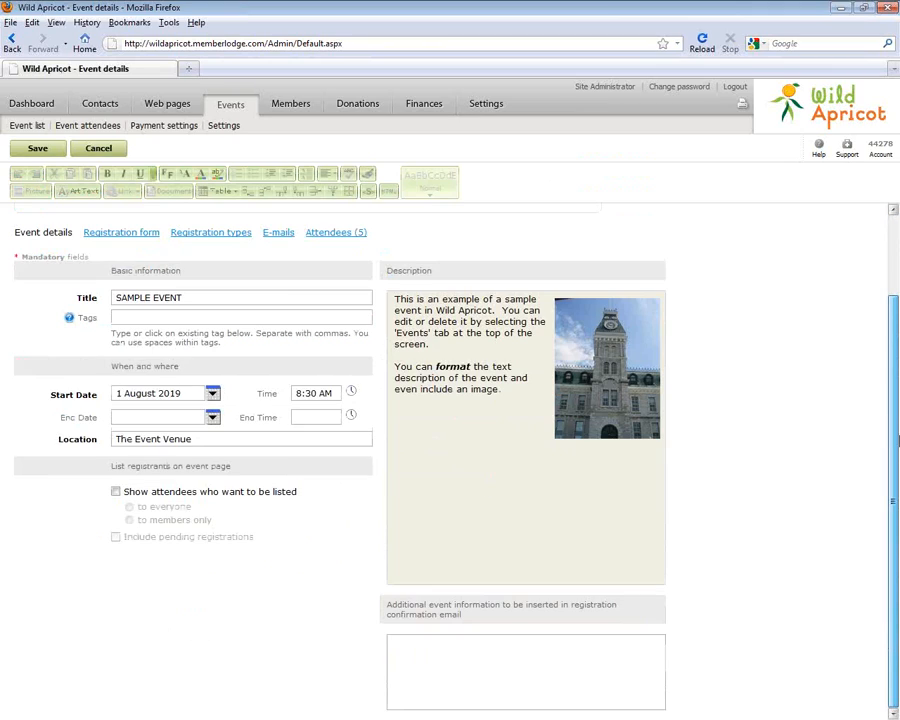
{"action": "scroll", "coordinate": [895, 440], "scroll_direction": "up", "scroll_amount": 2}
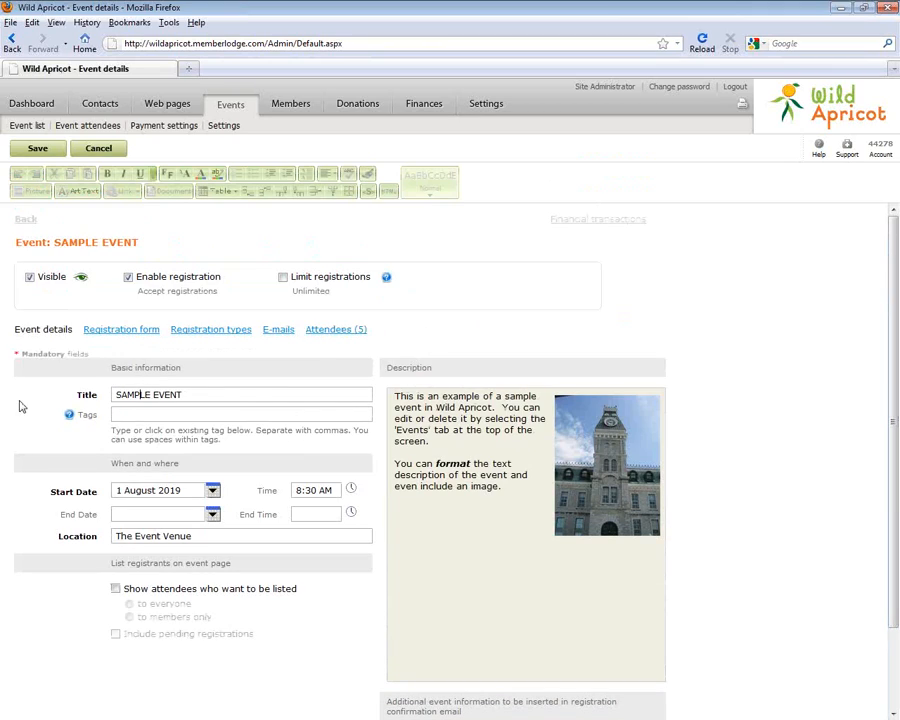
Retitle the event 'Member and Public Lunch'
{"action": "left_click_drag", "start_coordinate": [181, 395], "coordinate": [38, 394]}
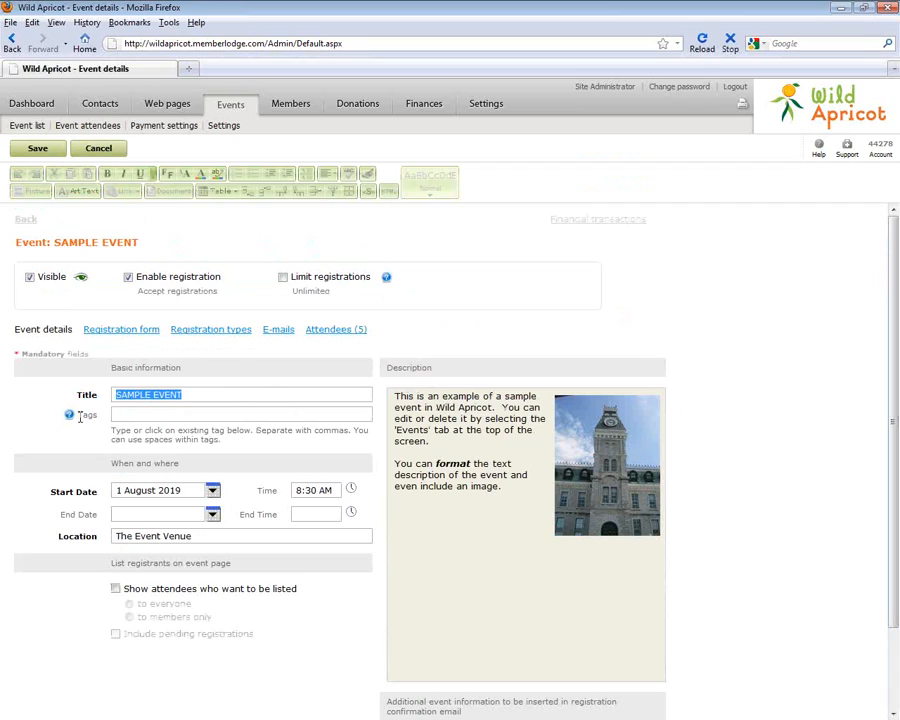
{"action": "type", "text": "Lunch"}
{"action": "key", "text": "ctrl+v"}
{"action": "key", "text": "ctrl+a"}
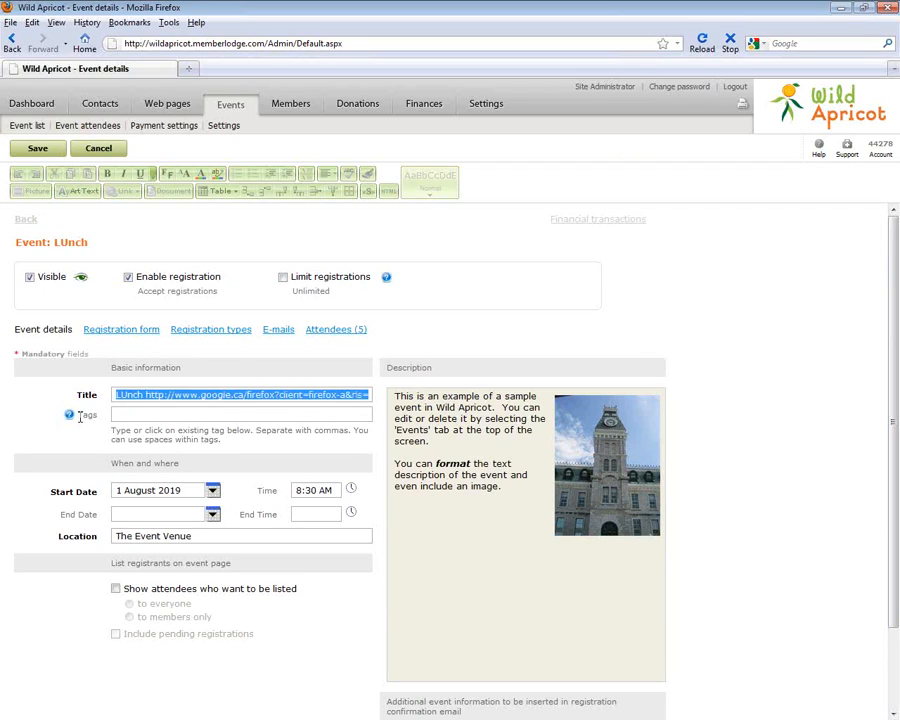
{"action": "type", "text": "Member and P"}
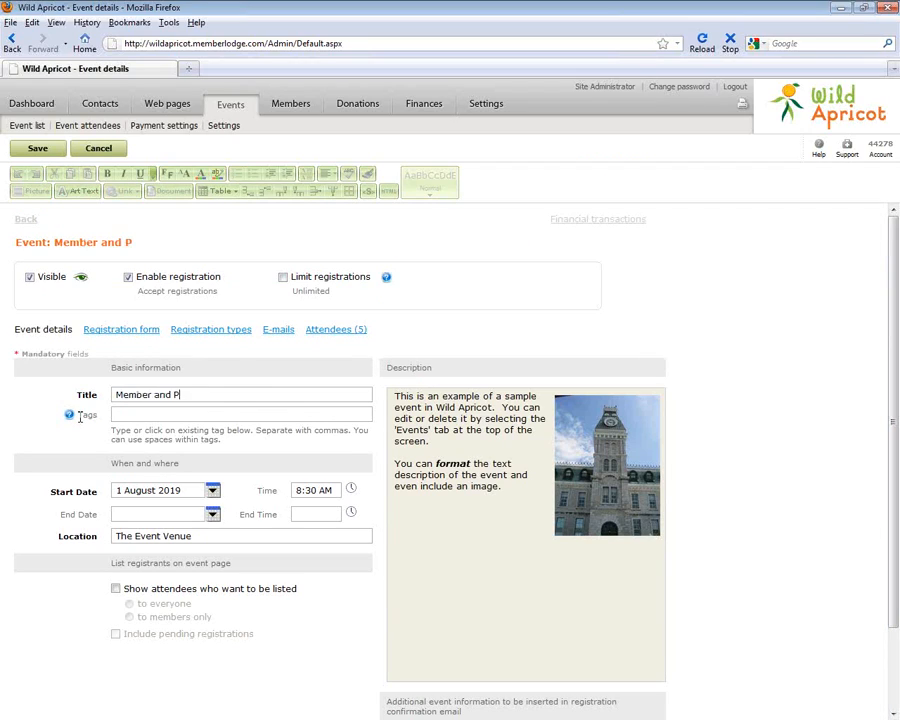
{"action": "type", "text": "ublic Lunch"}
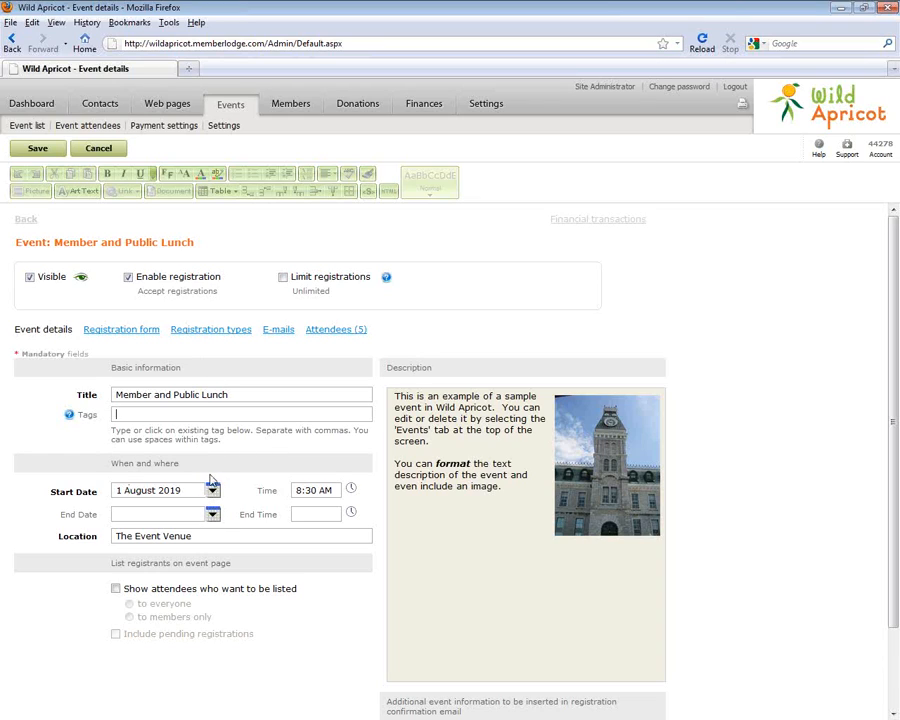
Use the calendars to set start and end dates to 30 March 2011
{"action": "left_click_drag", "start_coordinate": [894, 342], "coordinate": [895, 421]}
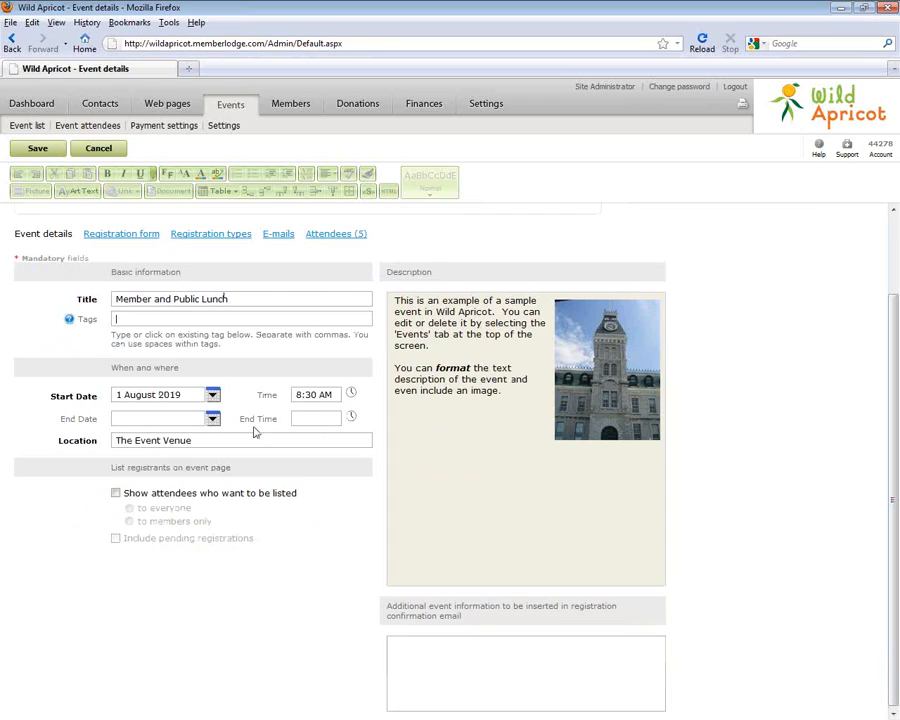
{"action": "left_click", "coordinate": [213, 396]}
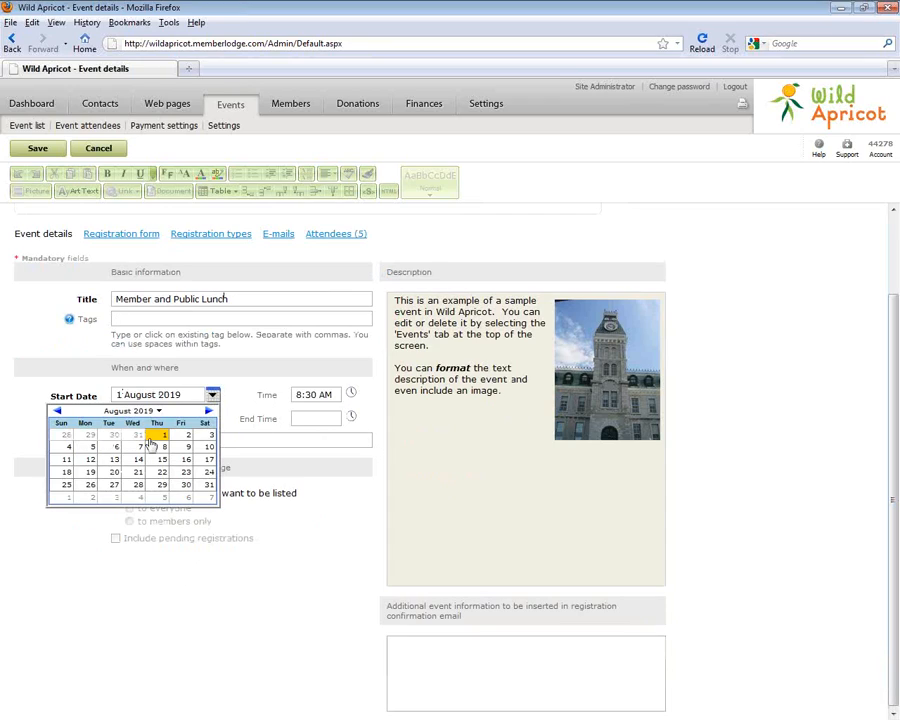
{"action": "left_click", "coordinate": [131, 411]}
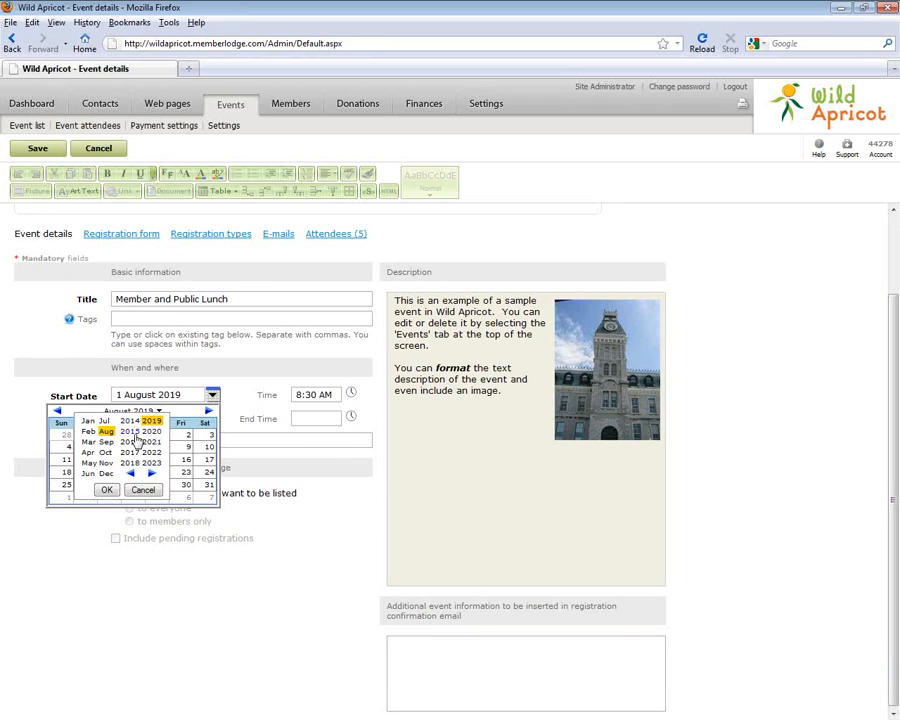
{"action": "left_click", "coordinate": [131, 473]}
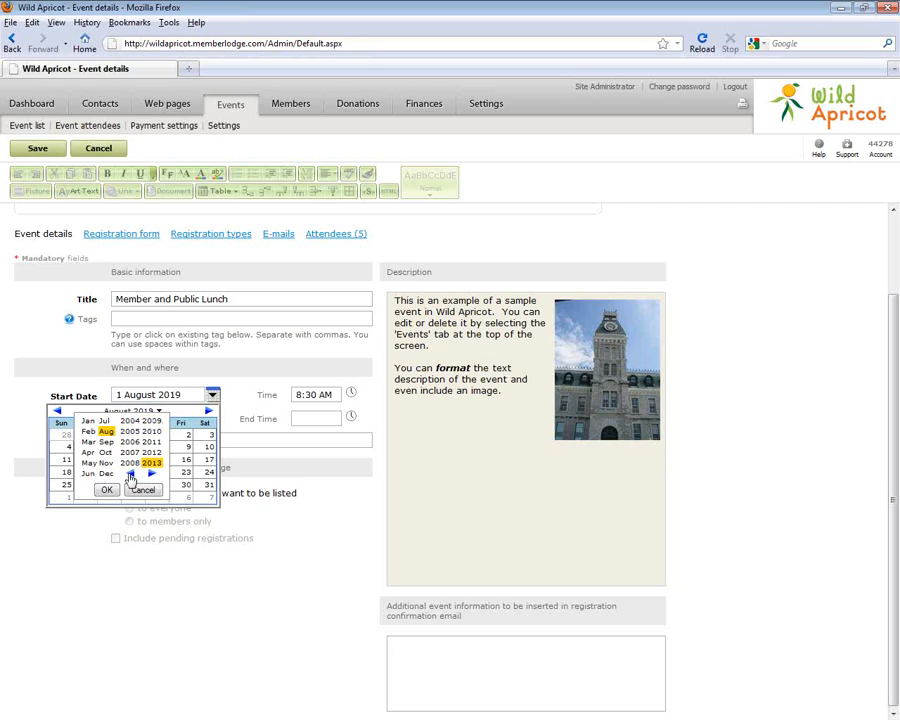
{"action": "left_click", "coordinate": [151, 441]}
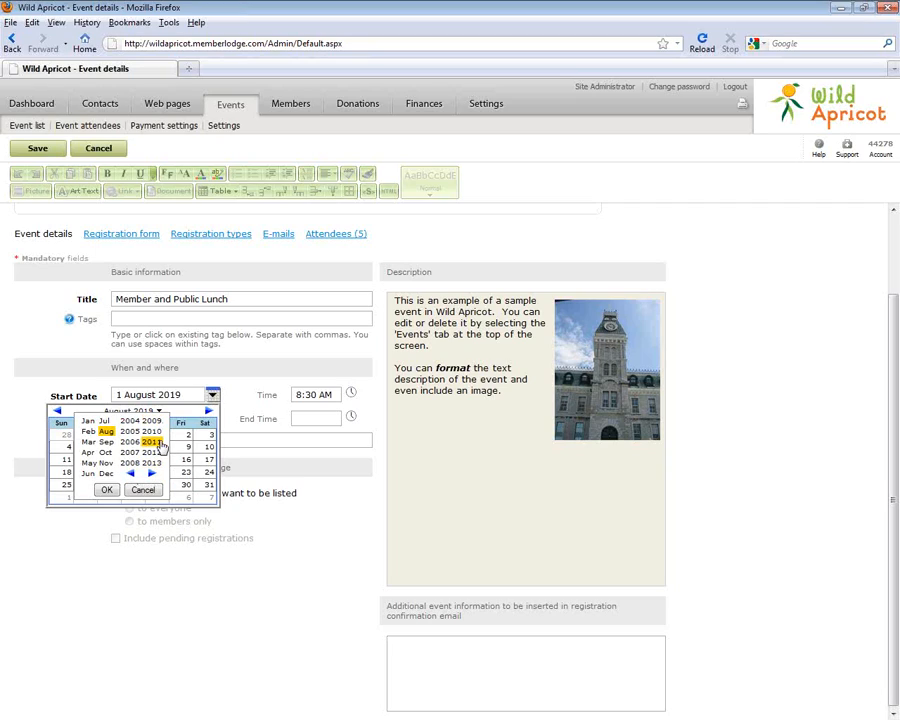
{"action": "left_click", "coordinate": [88, 441]}
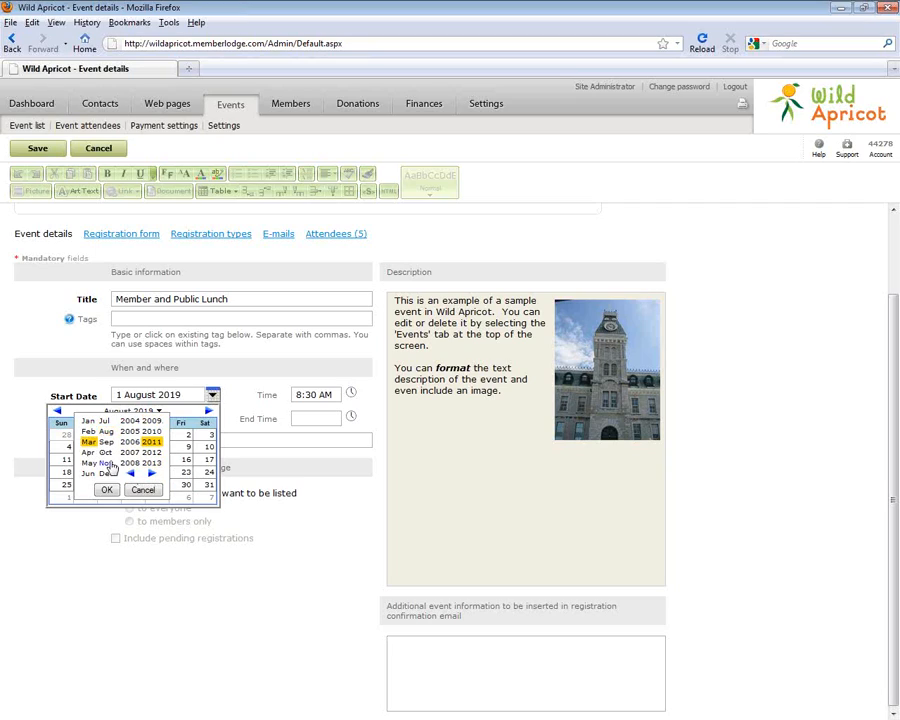
{"action": "left_click", "coordinate": [106, 489]}
{"action": "left_click", "coordinate": [137, 486]}
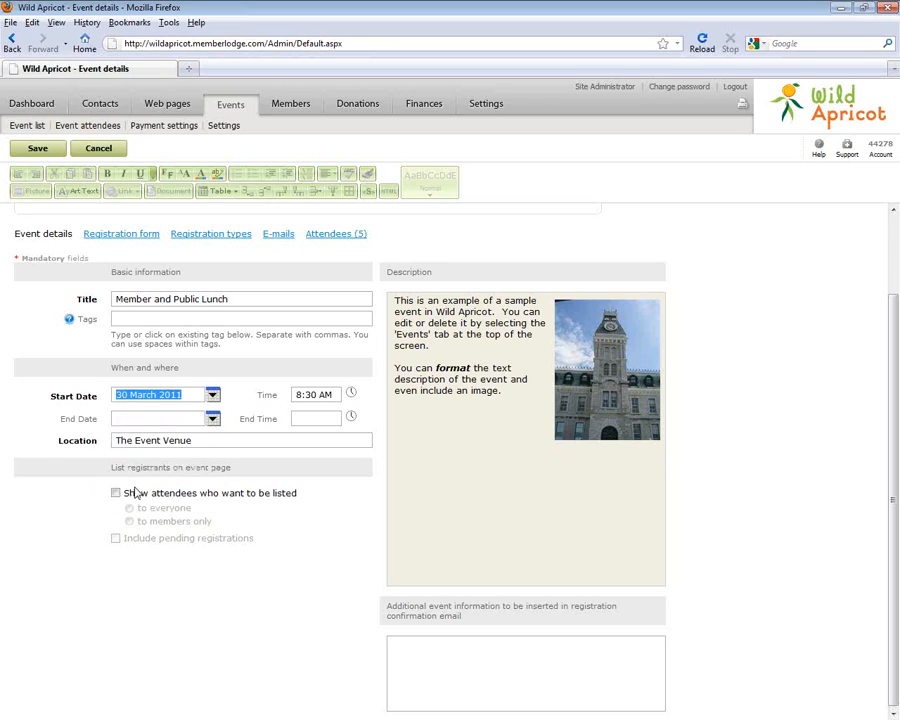
{"action": "left_click", "coordinate": [212, 418]}
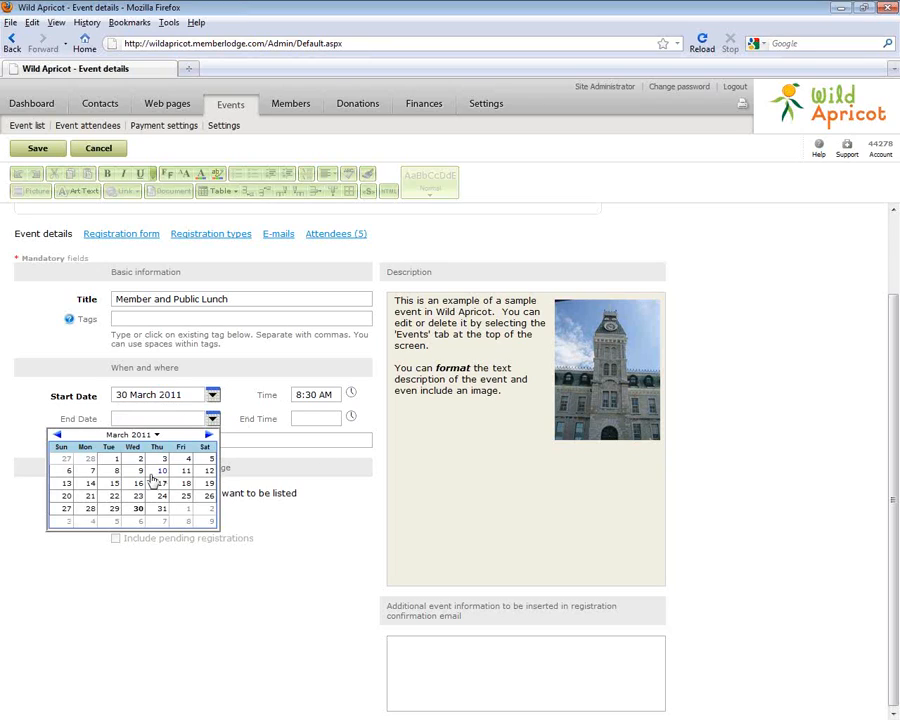
{"action": "left_click", "coordinate": [137, 509]}
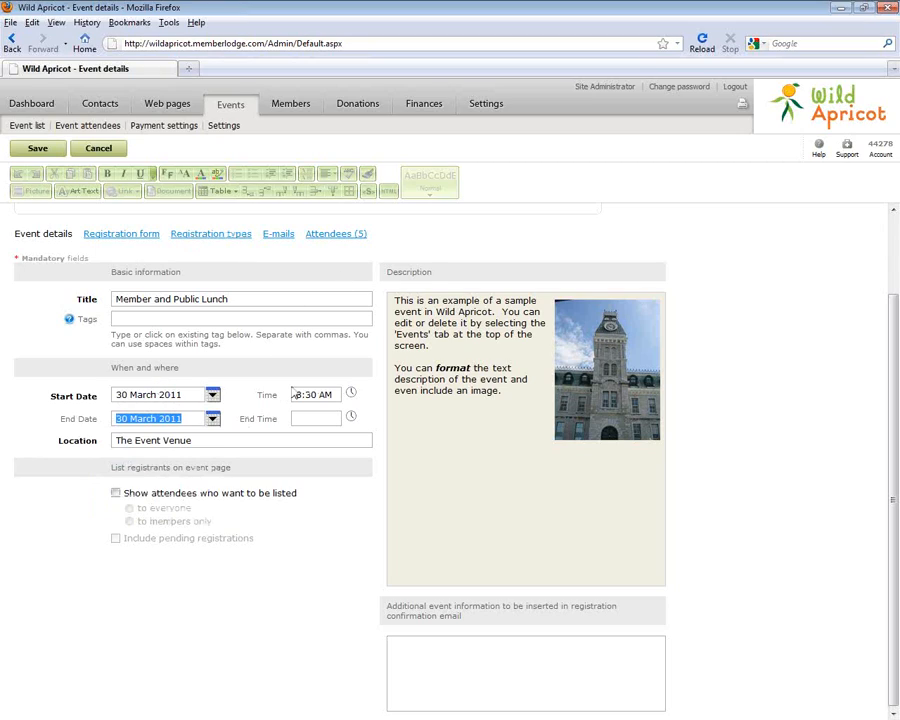
Correct both the start and end dates to 31 March 2011
{"action": "left_click", "coordinate": [351, 395]}
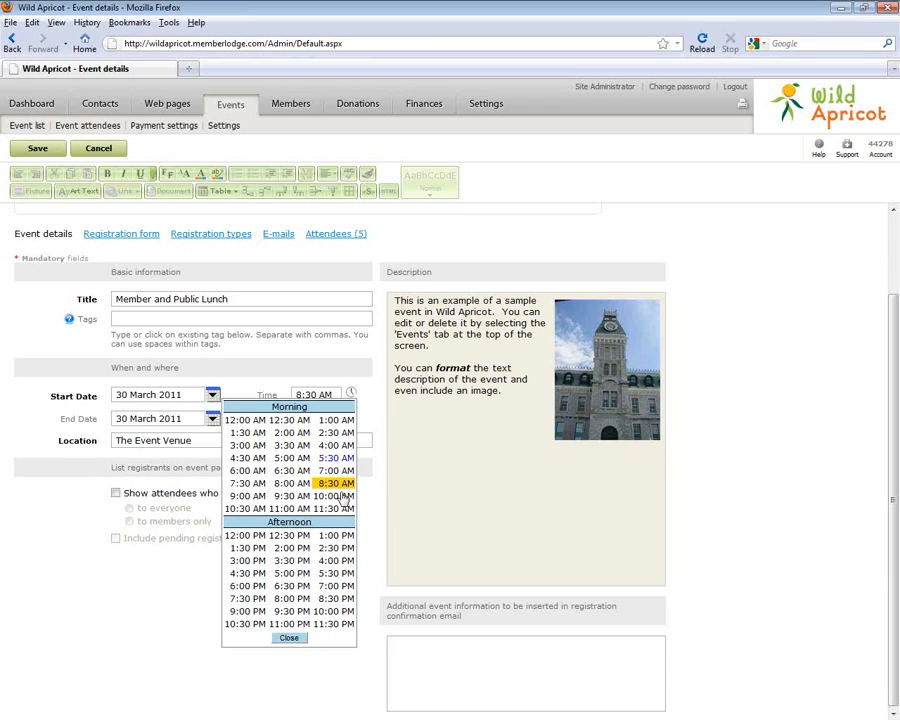
{"action": "left_click", "coordinate": [310, 383]}
{"action": "left_click", "coordinate": [212, 395]}
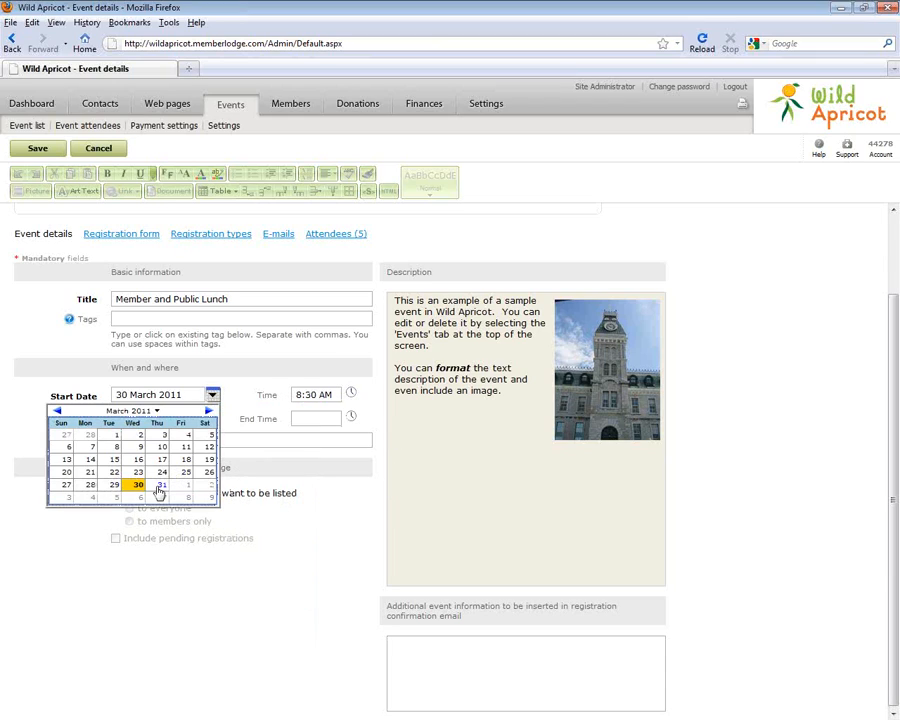
{"action": "left_click", "coordinate": [161, 484]}
{"action": "left_click", "coordinate": [213, 419]}
{"action": "left_click", "coordinate": [166, 508]}
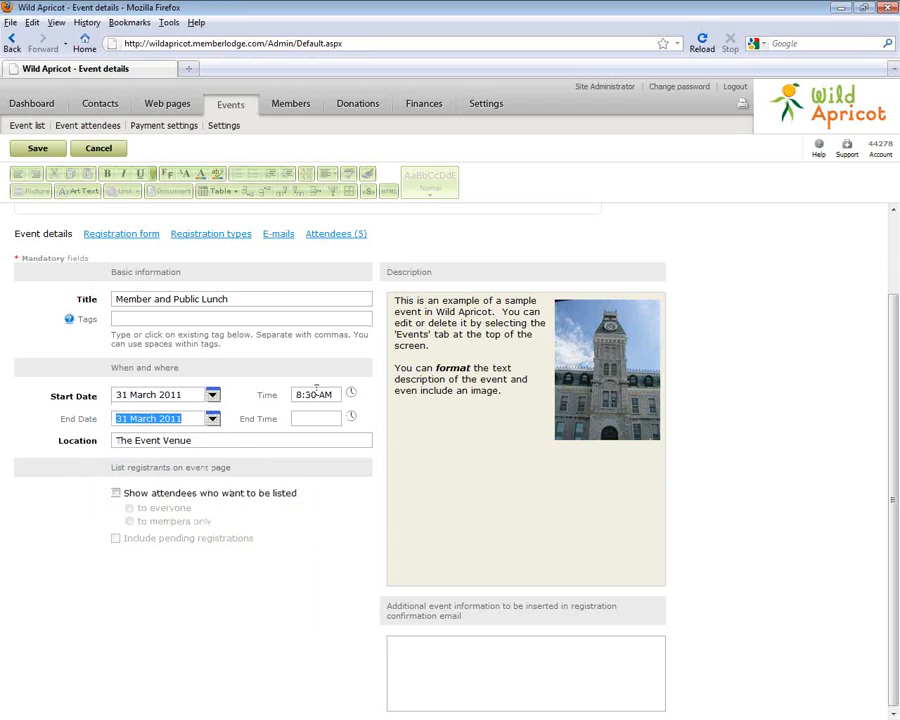
Set the event time from 11:00 AM to 2:00 PM
{"action": "left_click", "coordinate": [350, 395]}
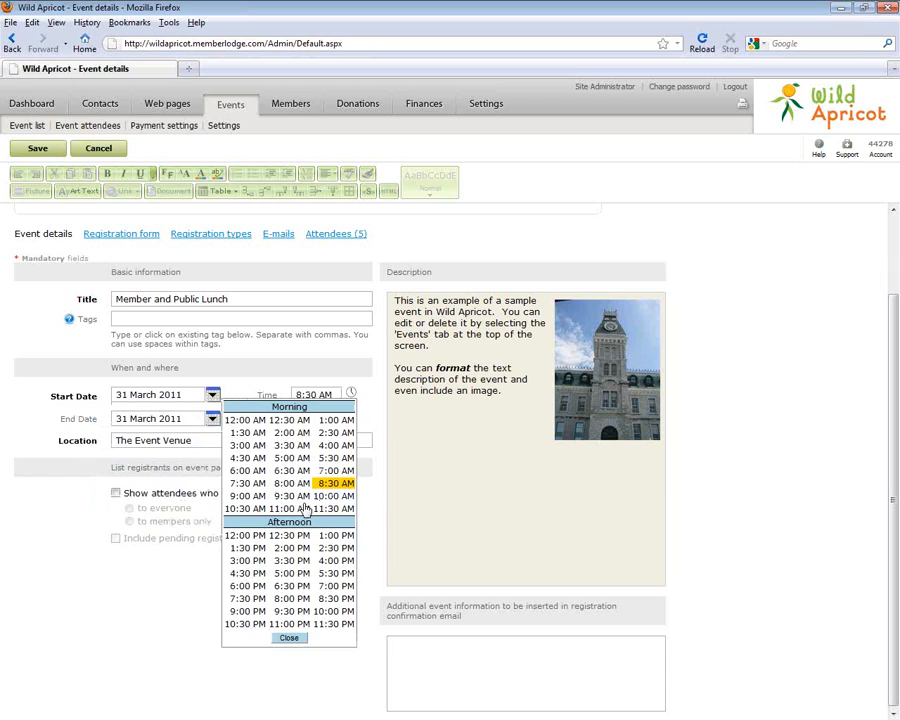
{"action": "left_click", "coordinate": [290, 505]}
{"action": "left_click", "coordinate": [350, 416]}
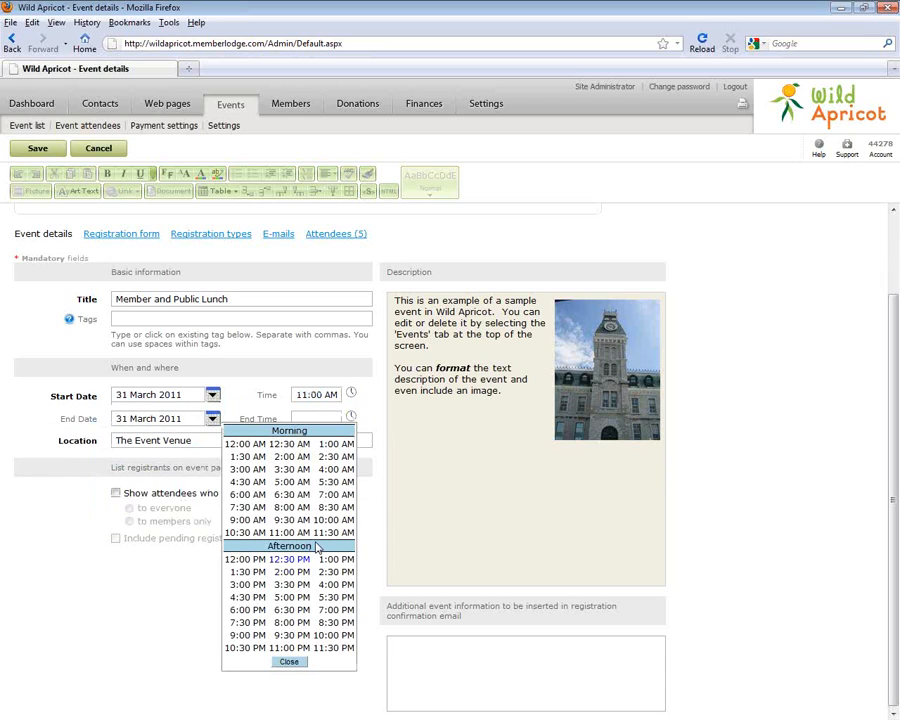
{"action": "left_click", "coordinate": [292, 572]}
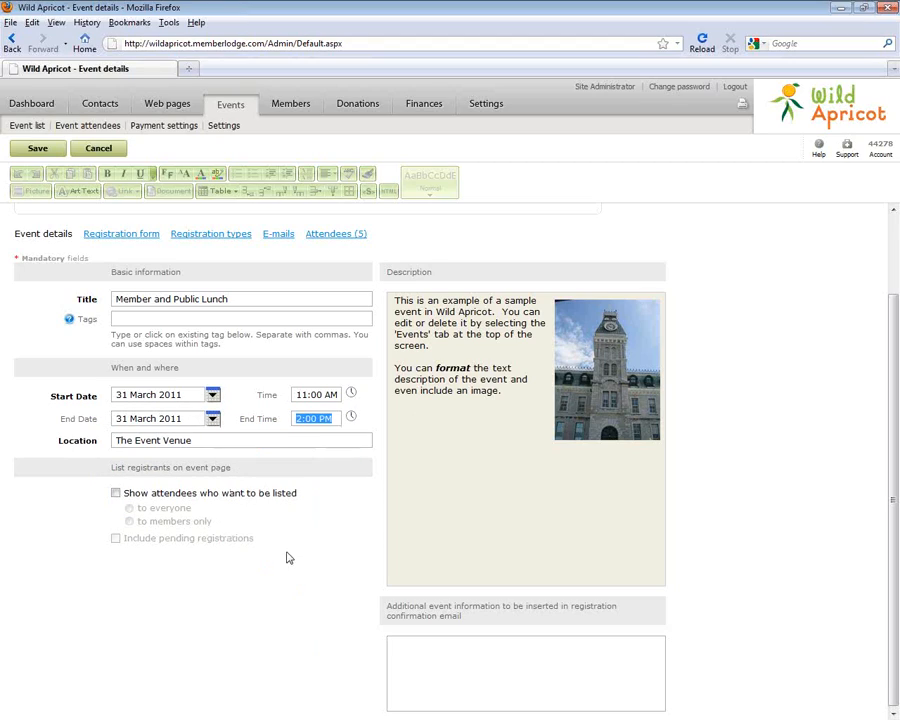
{"action": "left_click", "coordinate": [249, 441]}
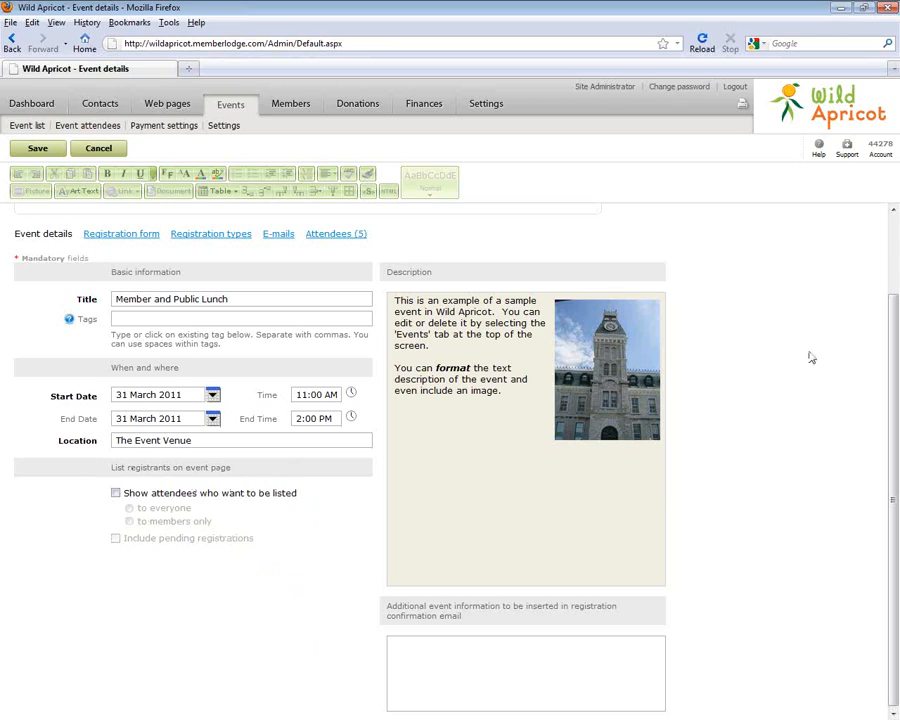
Delete the building photo from the event description
{"action": "left_click", "coordinate": [609, 388]}
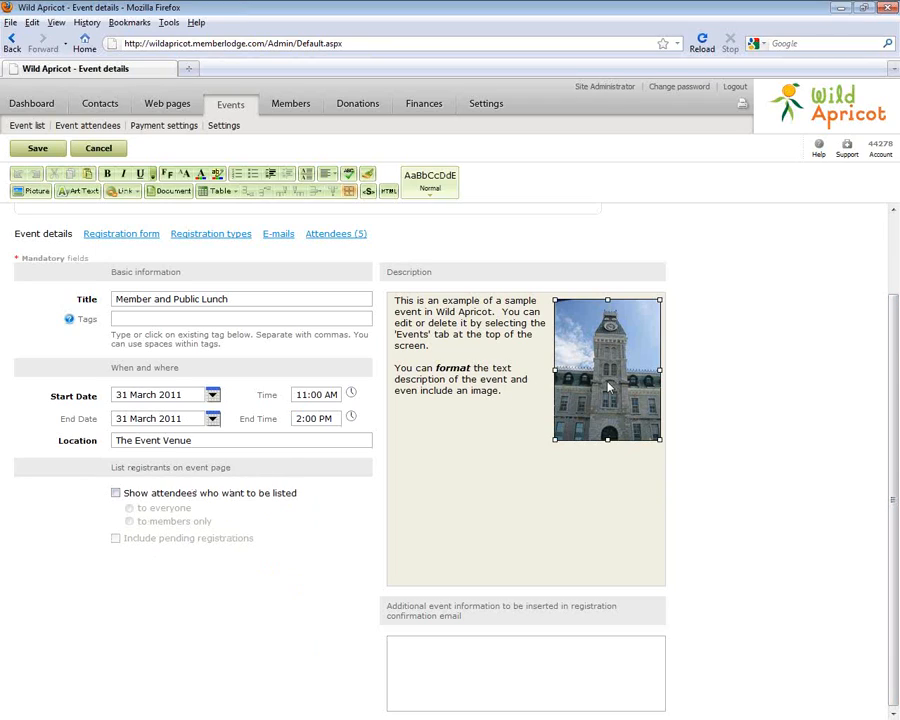
{"action": "key", "text": "Delete"}
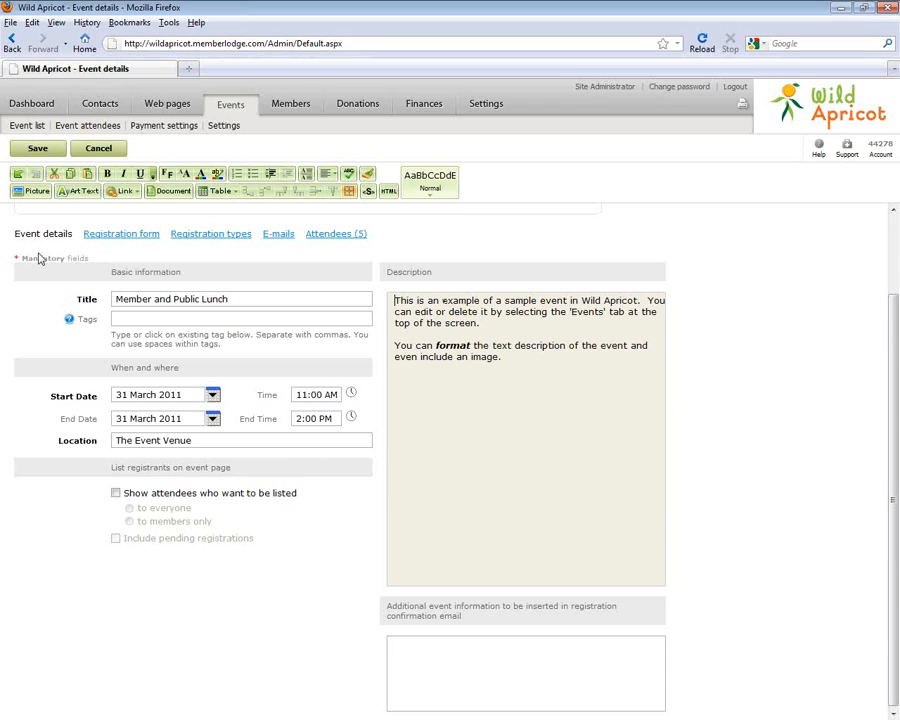
{"action": "left_click_drag", "start_coordinate": [453, 312], "coordinate": [510, 358]}
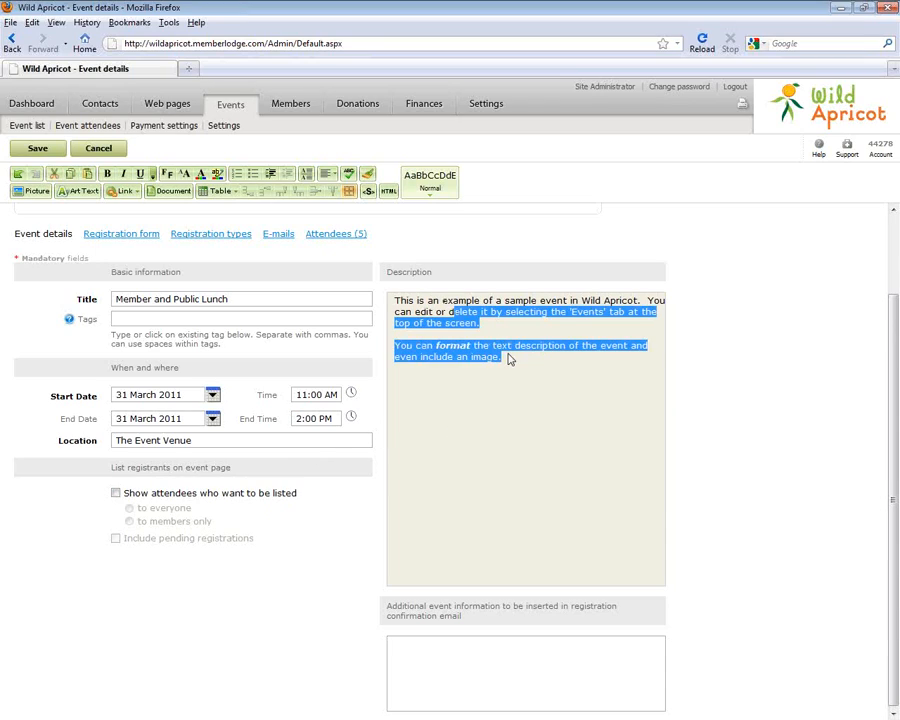
{"action": "left_click", "coordinate": [510, 358]}
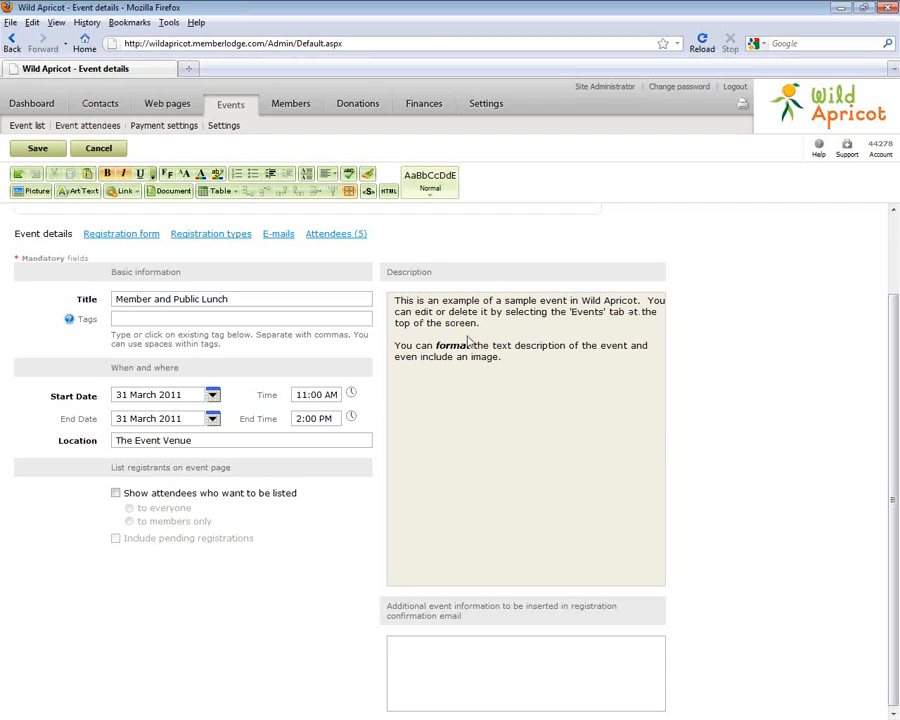
Upload the family_beach_fun picture in the picture insertion window
{"action": "left_click", "coordinate": [28, 192]}
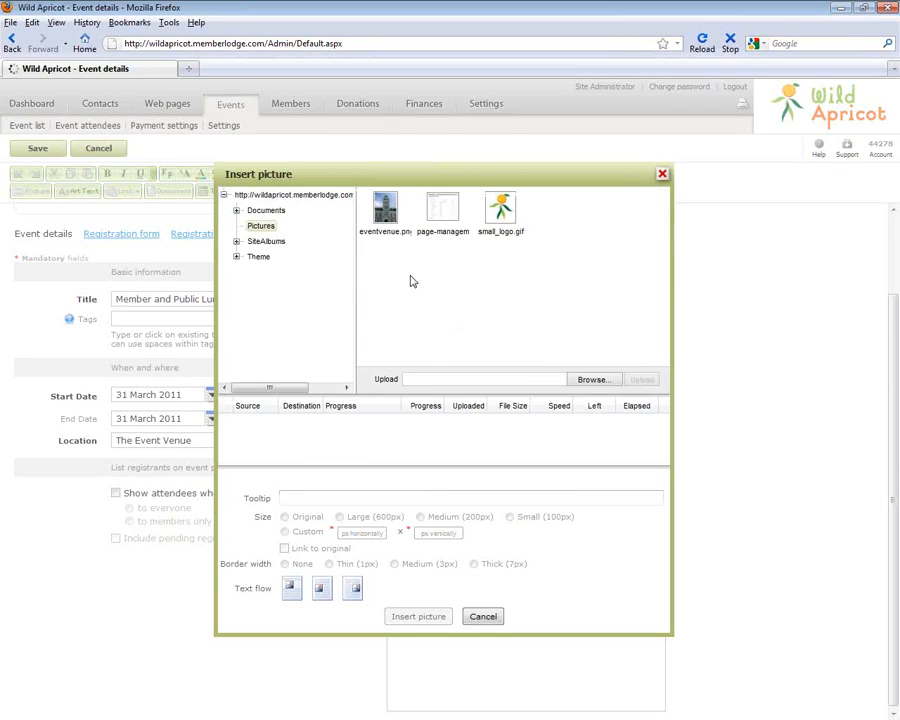
{"action": "left_click", "coordinate": [385, 212]}
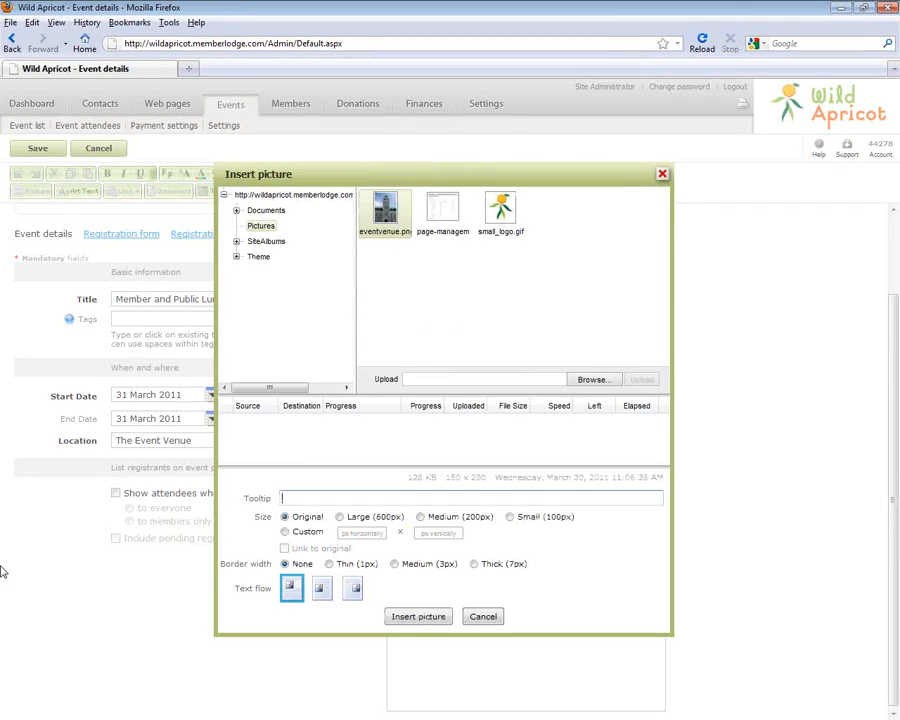
{"action": "left_click", "coordinate": [592, 379]}
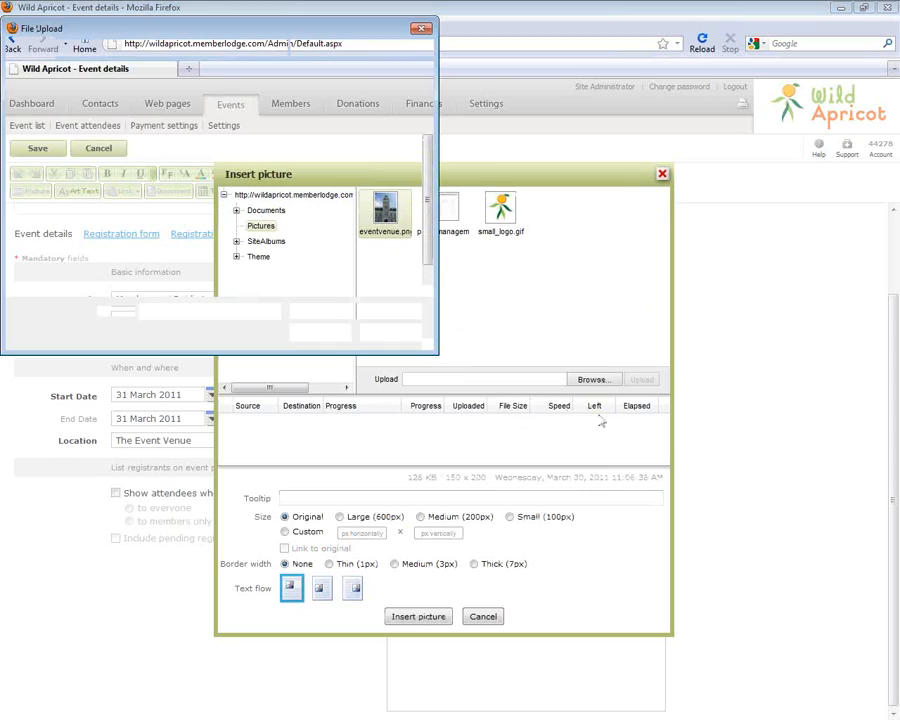
{"action": "left_click", "coordinate": [211, 185]}
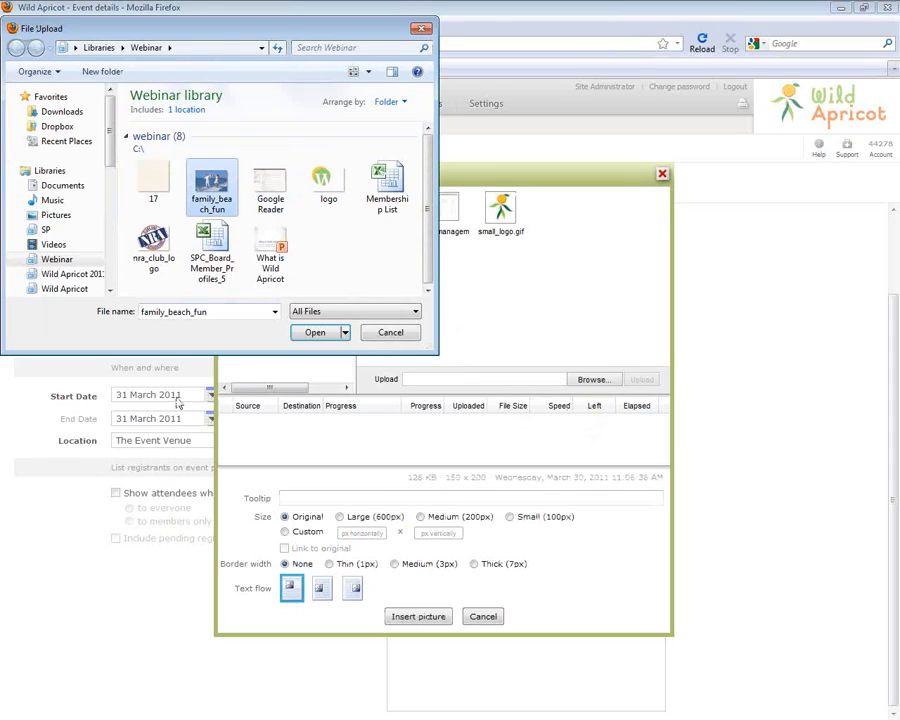
{"action": "left_click", "coordinate": [314, 332]}
{"action": "left_click", "coordinate": [641, 379]}
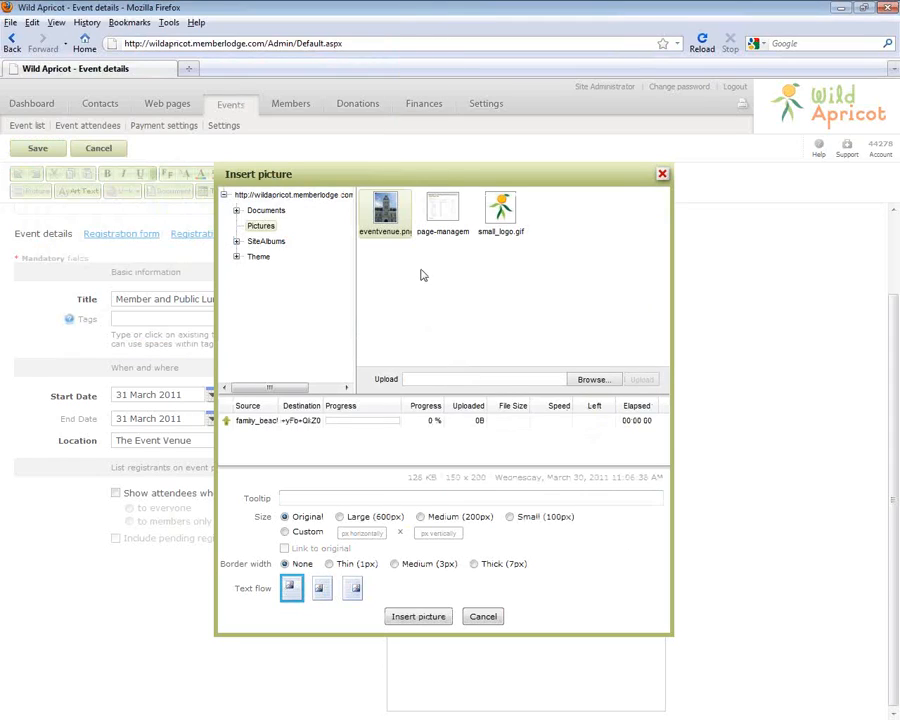
Insert the family beach picture at Medium (200px) with a thin border
{"action": "left_click", "coordinate": [442, 212]}
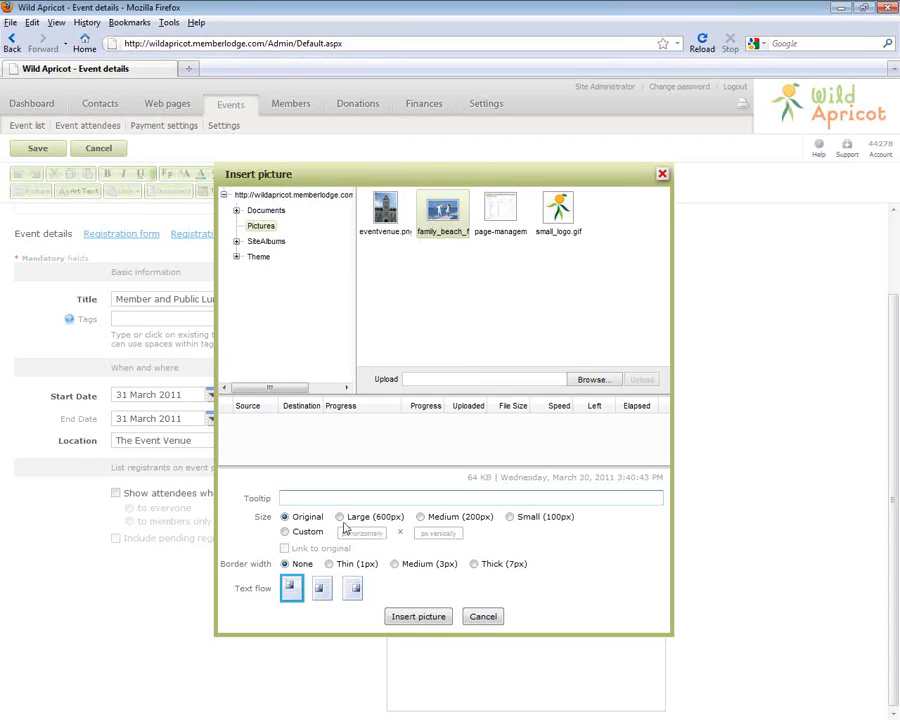
{"action": "left_click", "coordinate": [421, 516]}
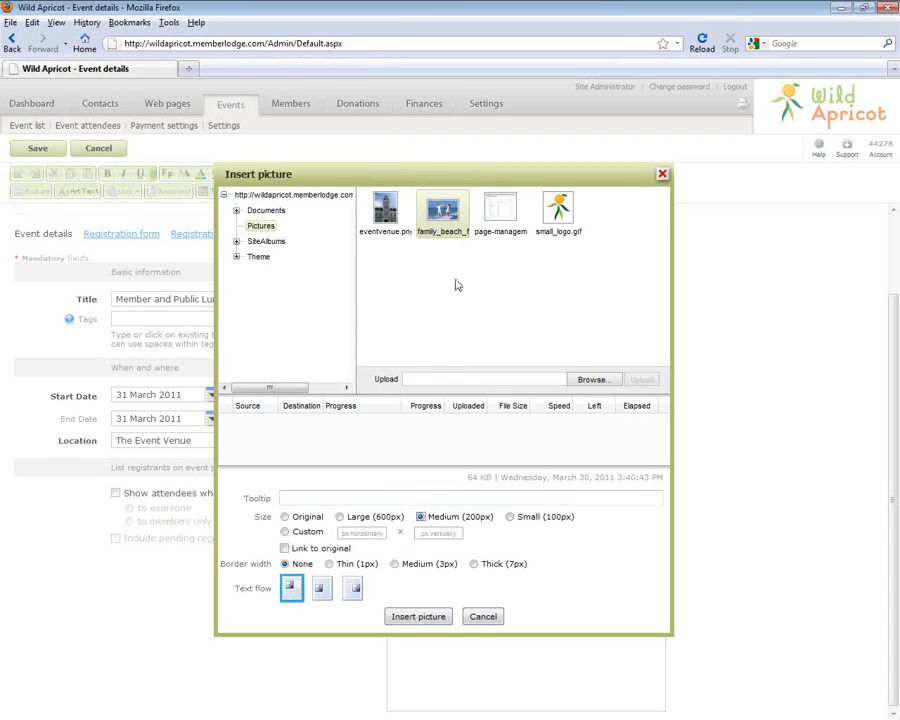
{"action": "left_click", "coordinate": [329, 564]}
{"action": "left_click", "coordinate": [406, 619]}
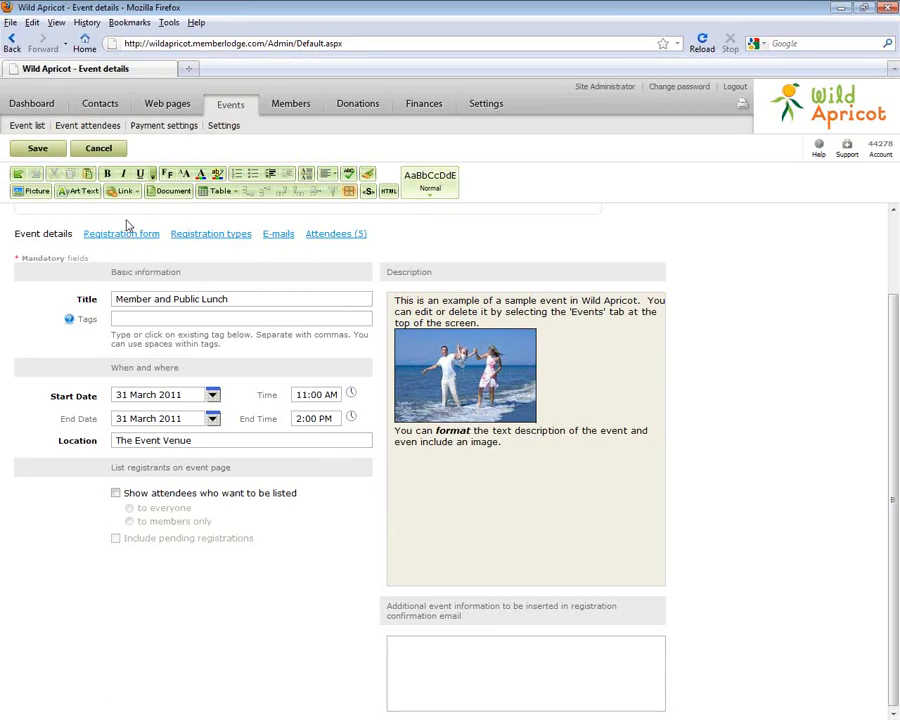
{"action": "left_click", "coordinate": [120, 234]}
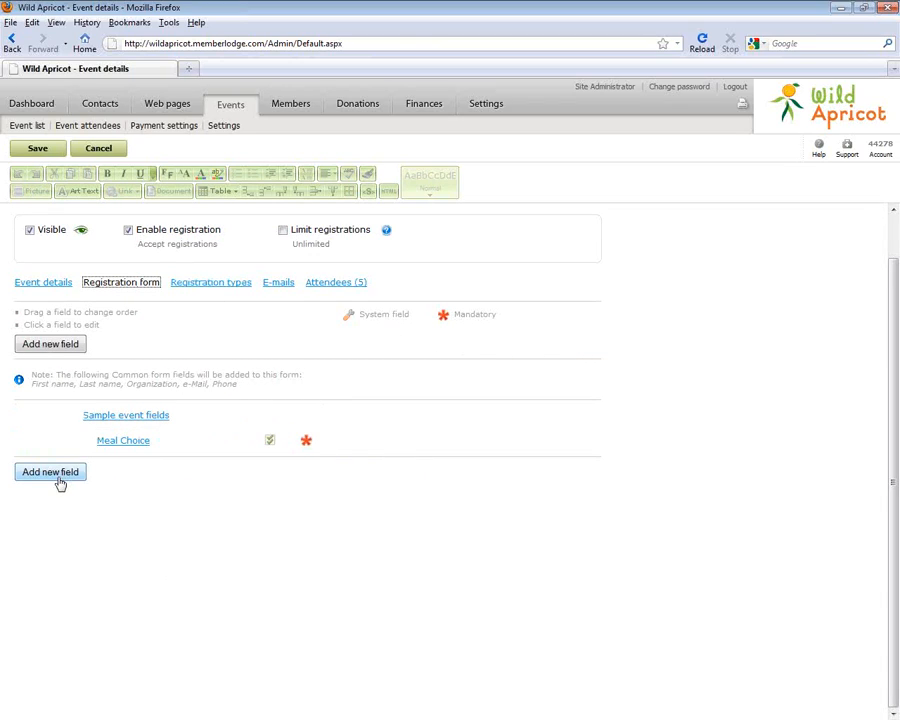
Edit and commit the Meal Choice field's Vegeterian option, then list the event's registration types
{"action": "left_click", "coordinate": [185, 438]}
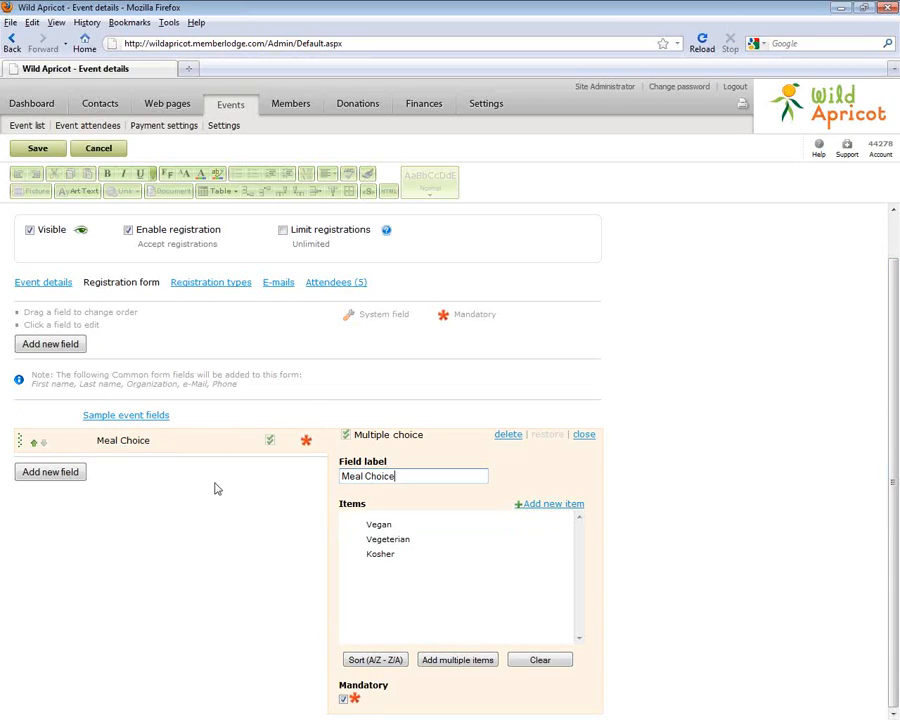
{"action": "left_click", "coordinate": [454, 544]}
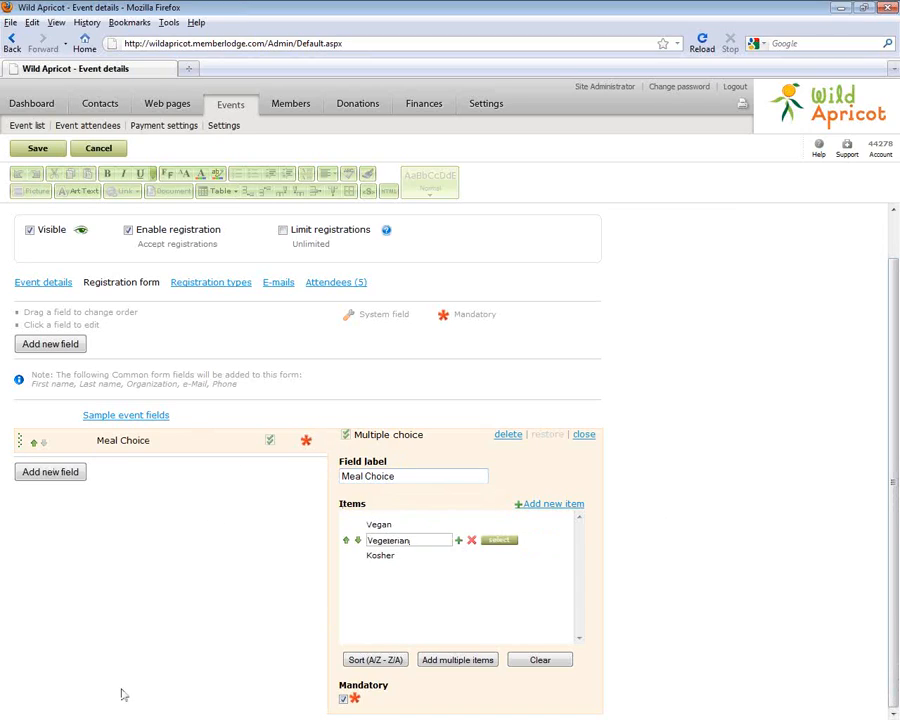
{"action": "left_click", "coordinate": [178, 563]}
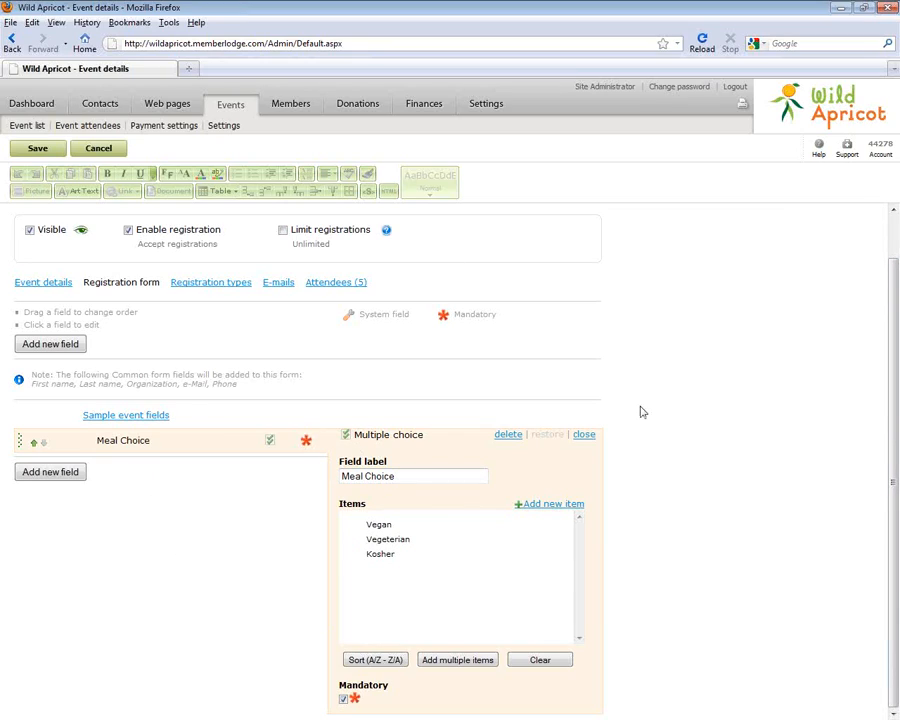
{"action": "left_click", "coordinate": [212, 284]}
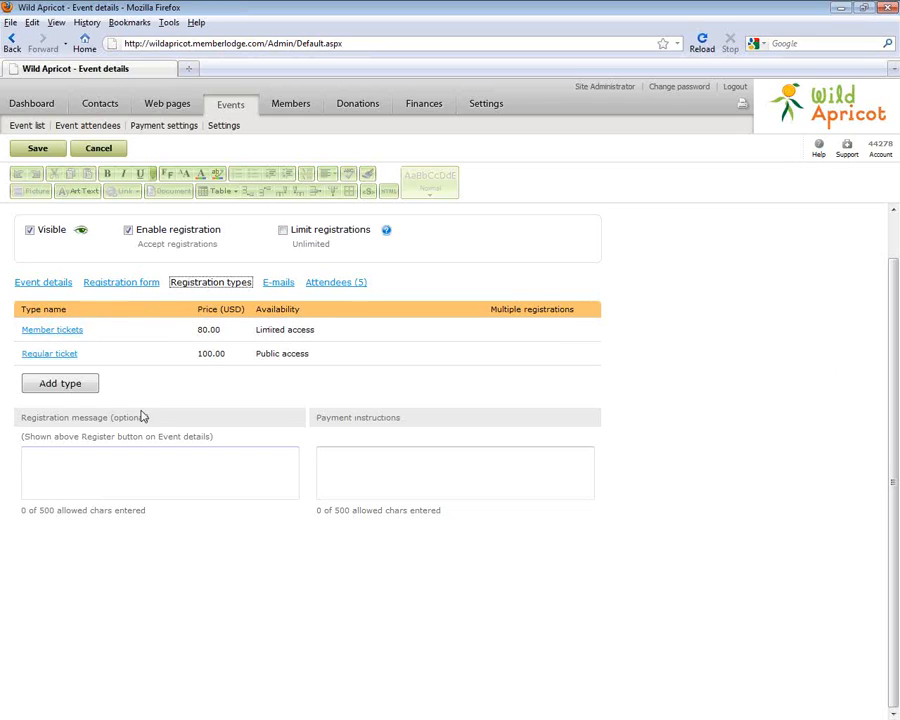
Save the pending event changes before adding a registration type
{"action": "left_click", "coordinate": [44, 390]}
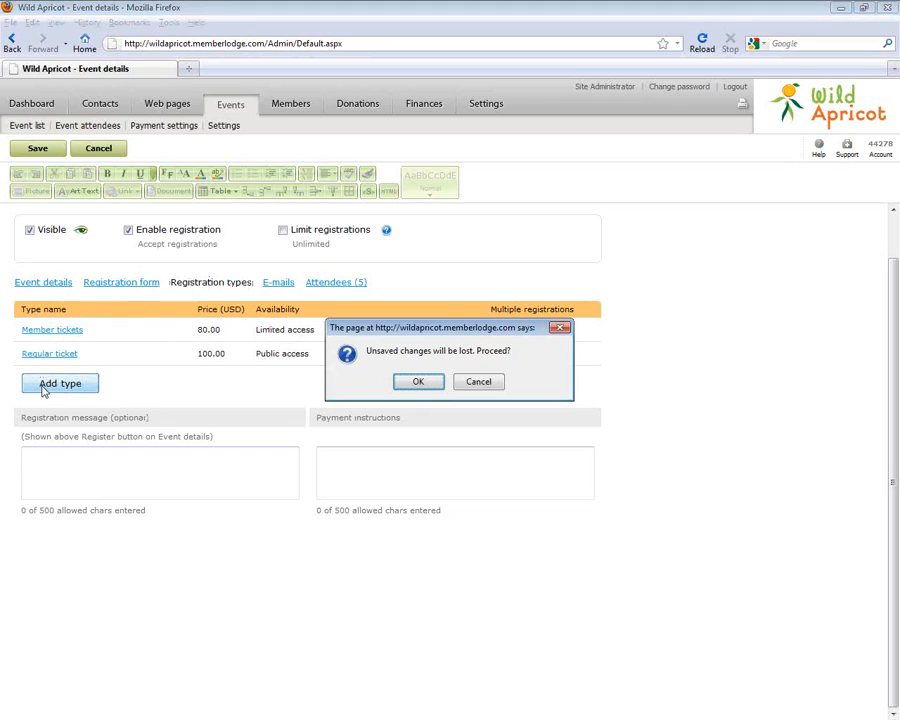
{"action": "left_click", "coordinate": [478, 382]}
{"action": "left_click", "coordinate": [16, 148]}
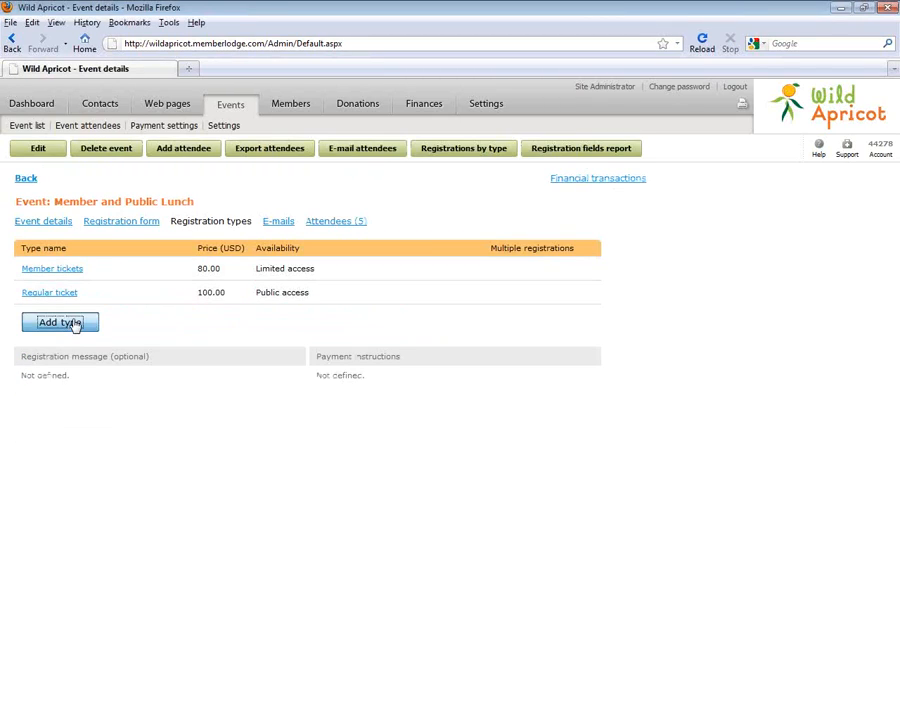
Start an Early Bird Registration type priced 5.00 with a 30 March 2011 date
{"action": "left_click", "coordinate": [73, 324]}
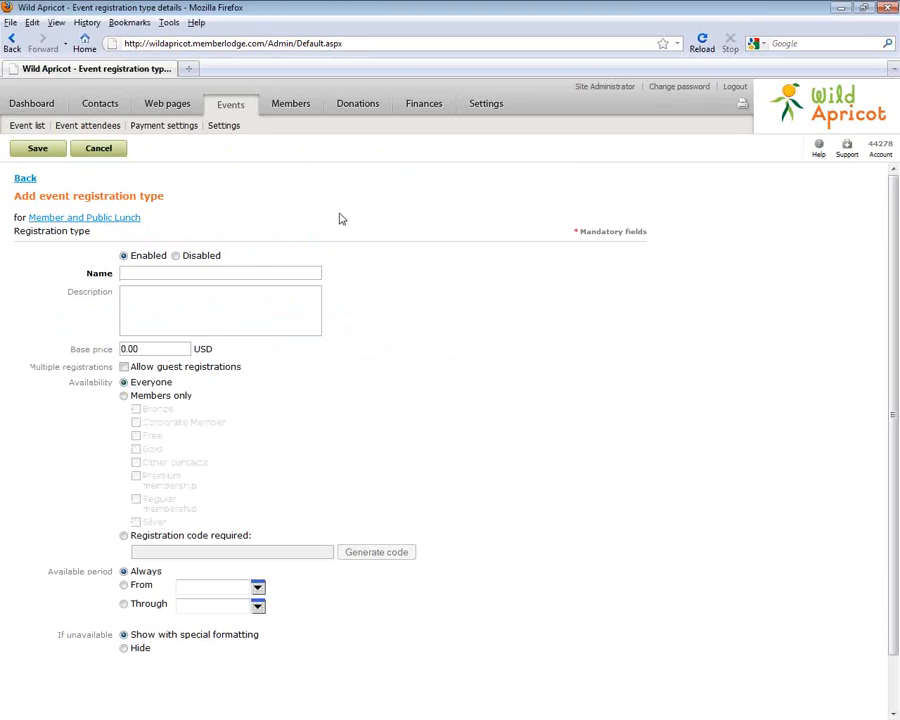
{"action": "type", "text": "Ear"}
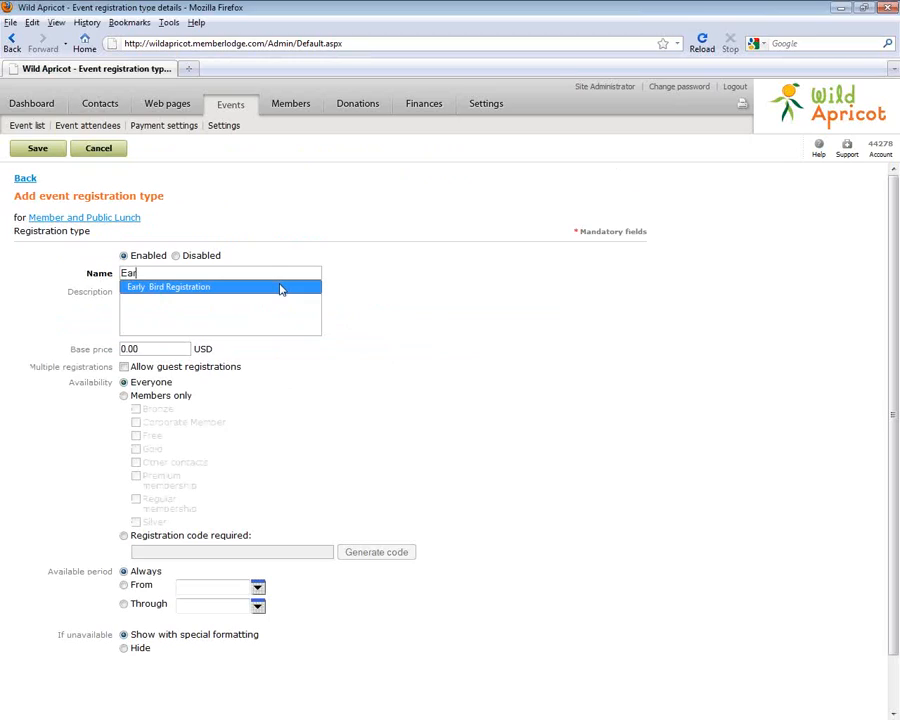
{"action": "left_click", "coordinate": [281, 287]}
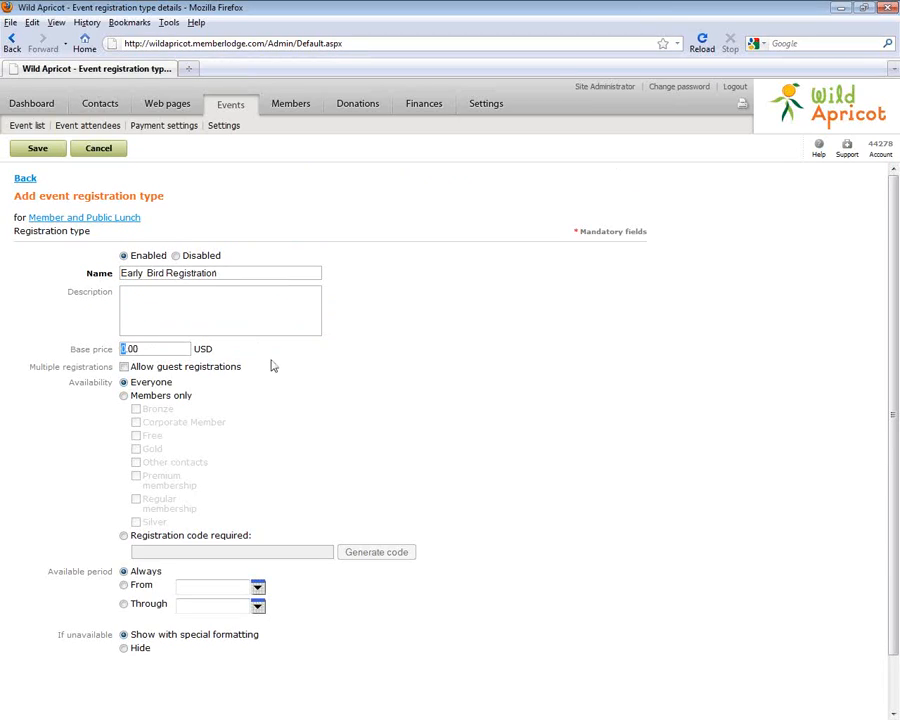
{"action": "type", "text": "5"}
{"action": "left_click", "coordinate": [414, 284]}
{"action": "left_click", "coordinate": [258, 587]}
{"action": "left_click", "coordinate": [183, 677]}
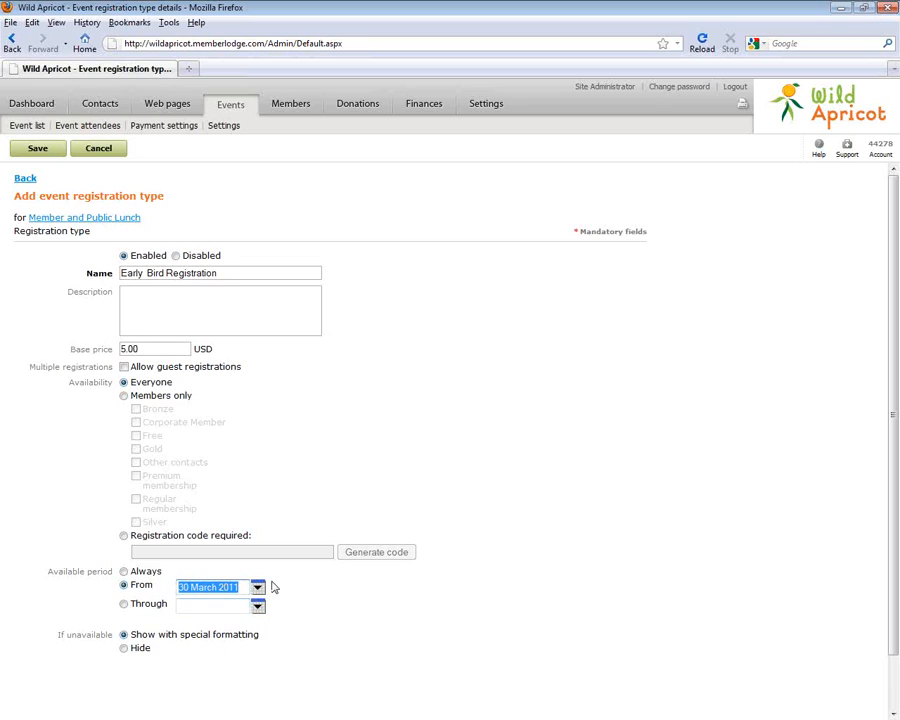
Make it available through 30 March 2011 without guests, save it, and check its 5.00 price
{"action": "left_click", "coordinate": [124, 604]}
{"action": "left_click", "coordinate": [258, 606]}
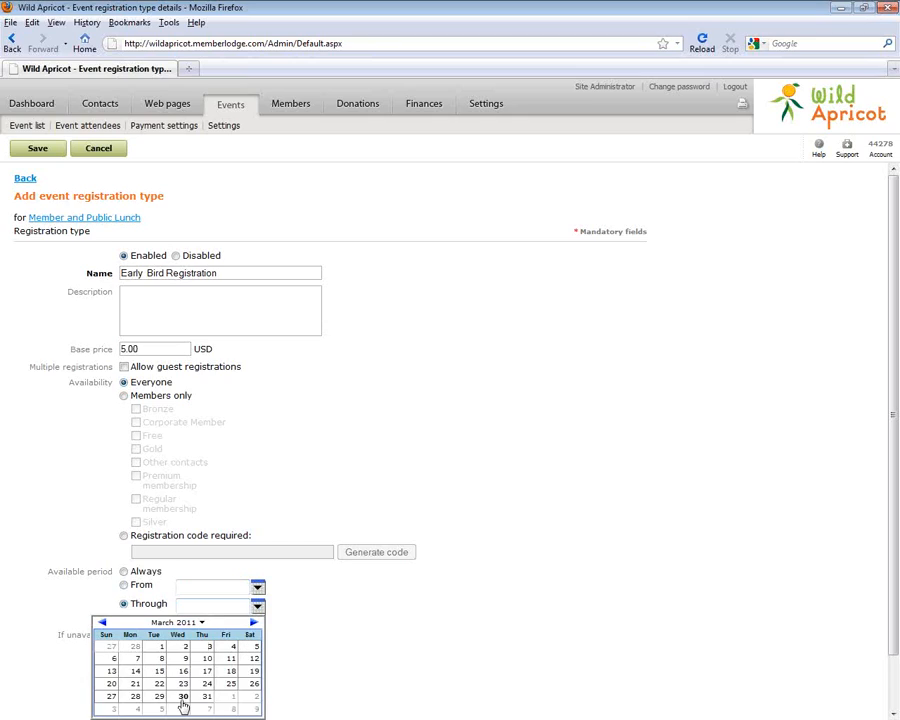
{"action": "left_click", "coordinate": [182, 697]}
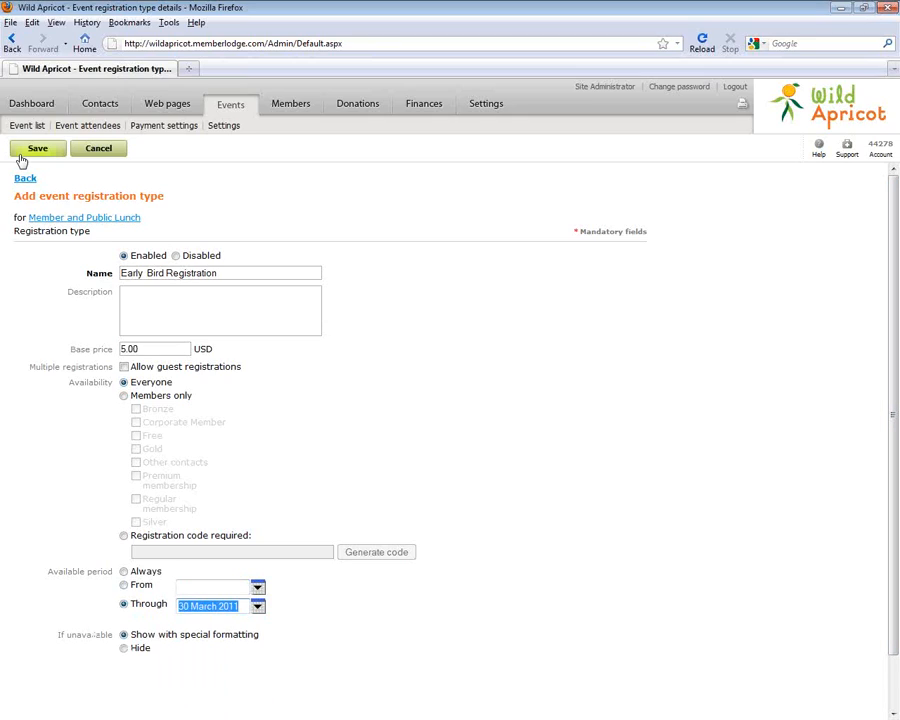
{"action": "left_click", "coordinate": [124, 367]}
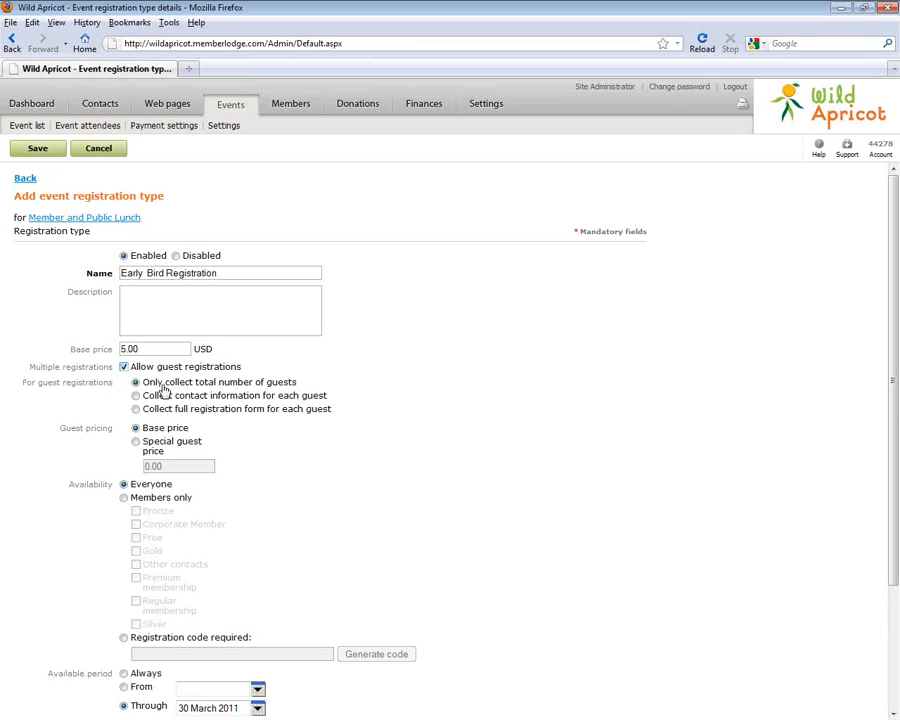
{"action": "left_click", "coordinate": [124, 367]}
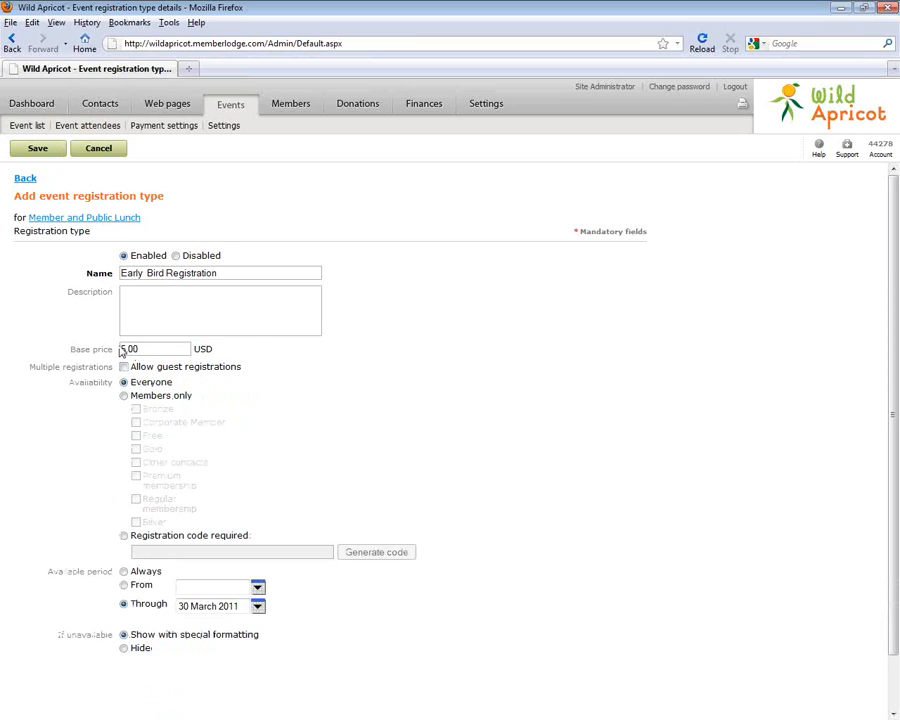
{"action": "left_click", "coordinate": [38, 152]}
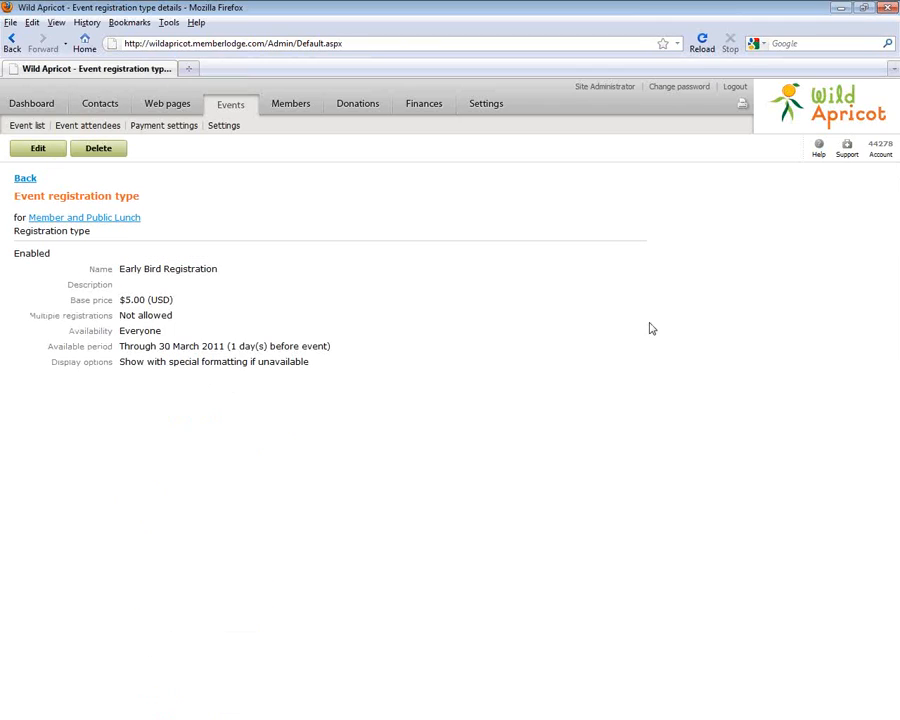
{"action": "left_click", "coordinate": [25, 179]}
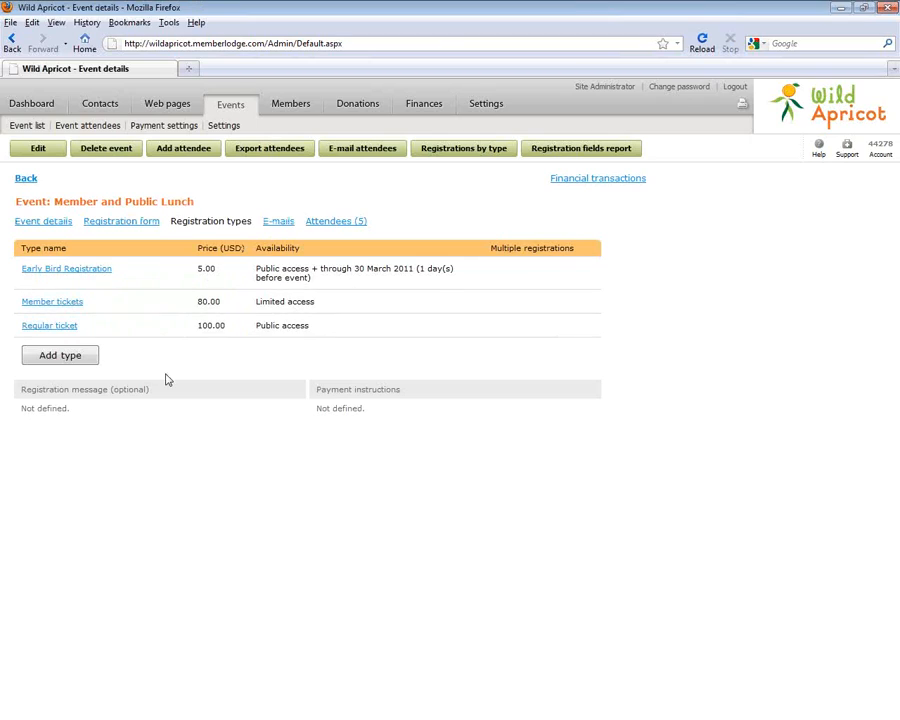
{"action": "double_click", "coordinate": [208, 270]}
{"action": "left_click", "coordinate": [185, 397]}
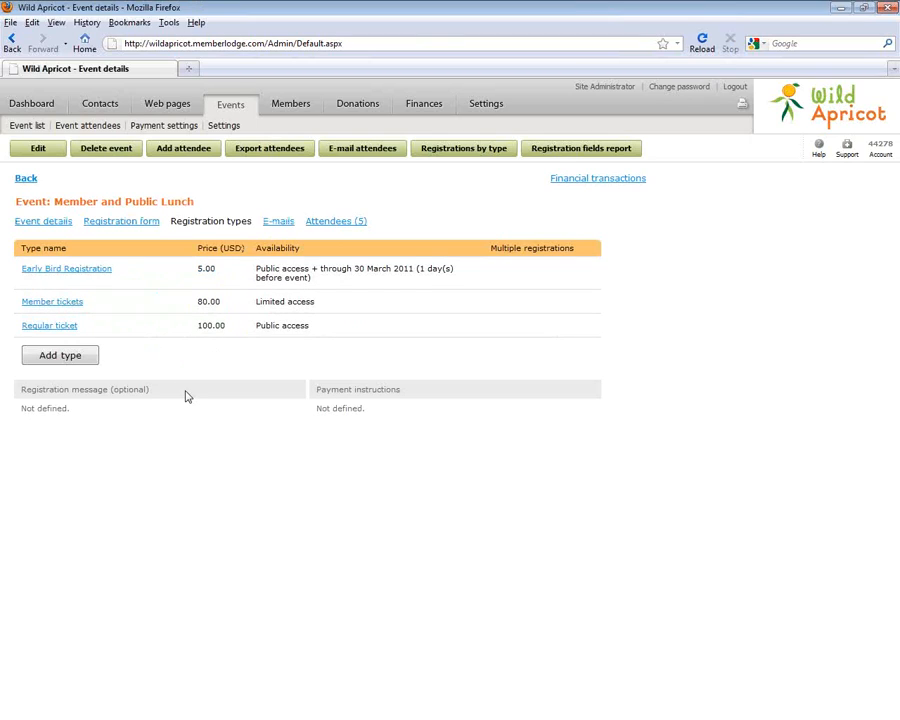
Edit Member tickets to allow guest registrations at a special guest price
{"action": "left_click", "coordinate": [130, 304]}
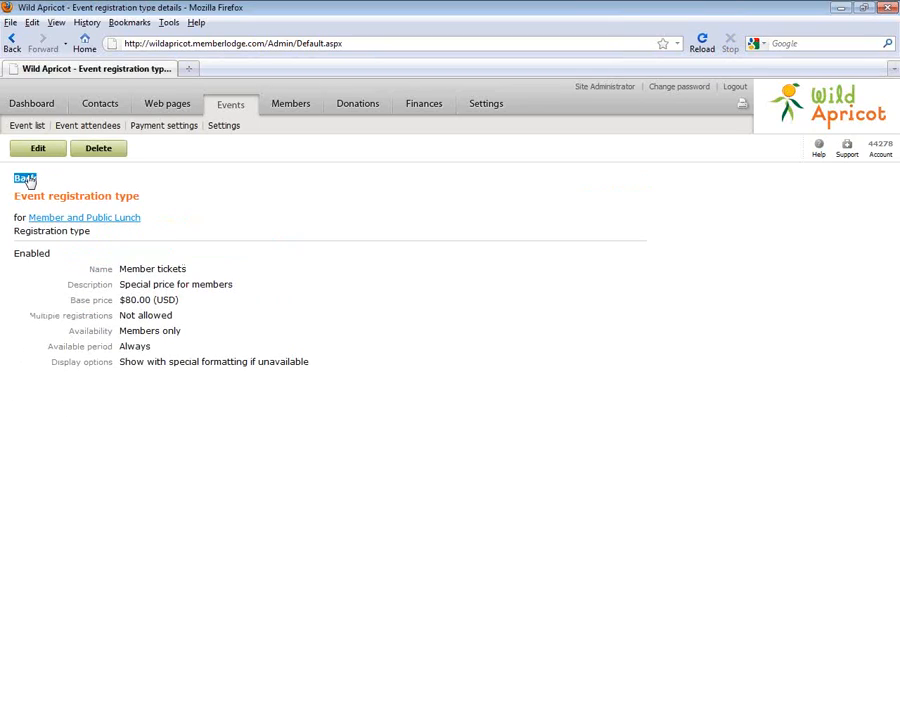
{"action": "left_click", "coordinate": [37, 150]}
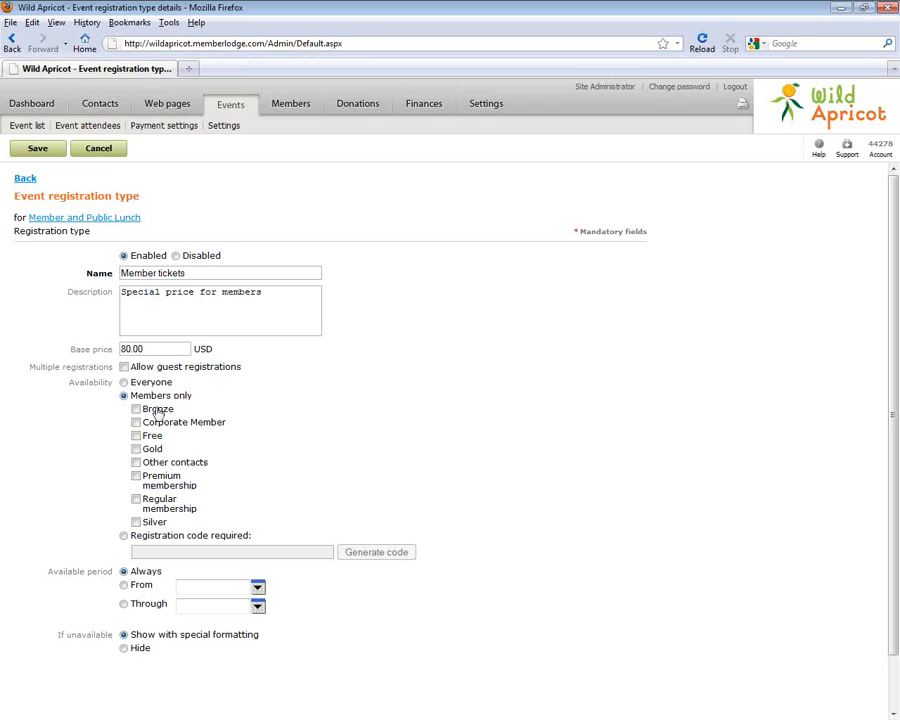
{"action": "left_click", "coordinate": [124, 368]}
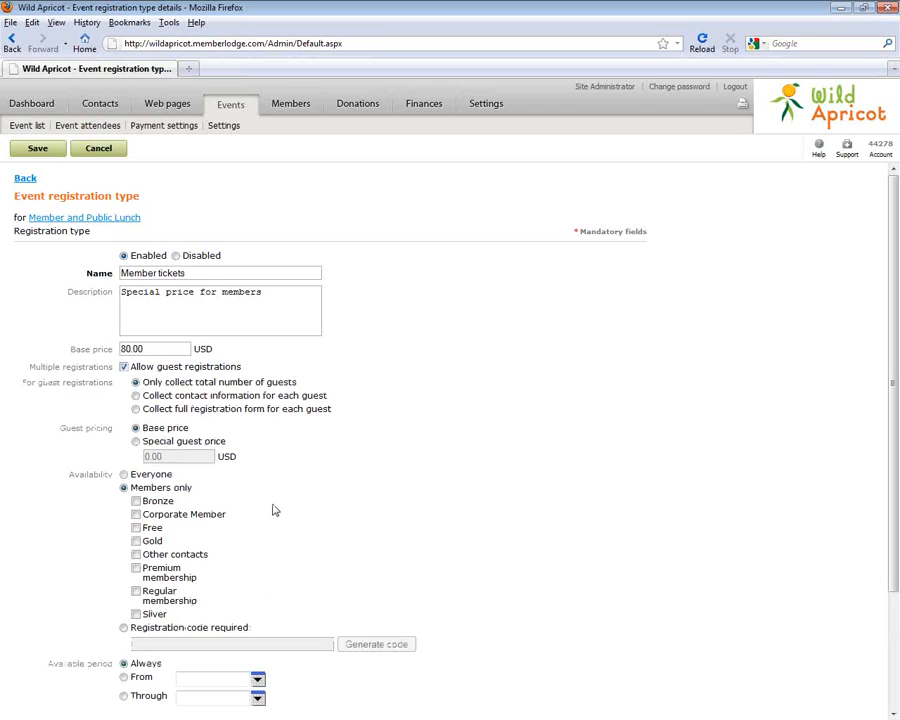
{"action": "left_click", "coordinate": [136, 442]}
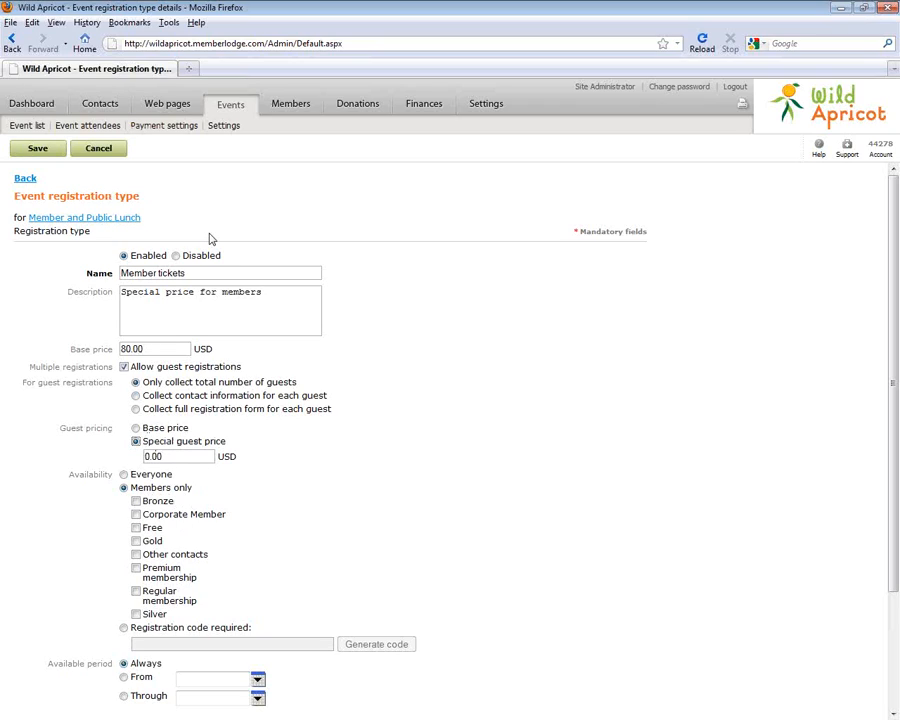
Cancel the Member tickets edits after the save fails on a missing membership level, then go back
{"action": "left_click", "coordinate": [40, 148]}
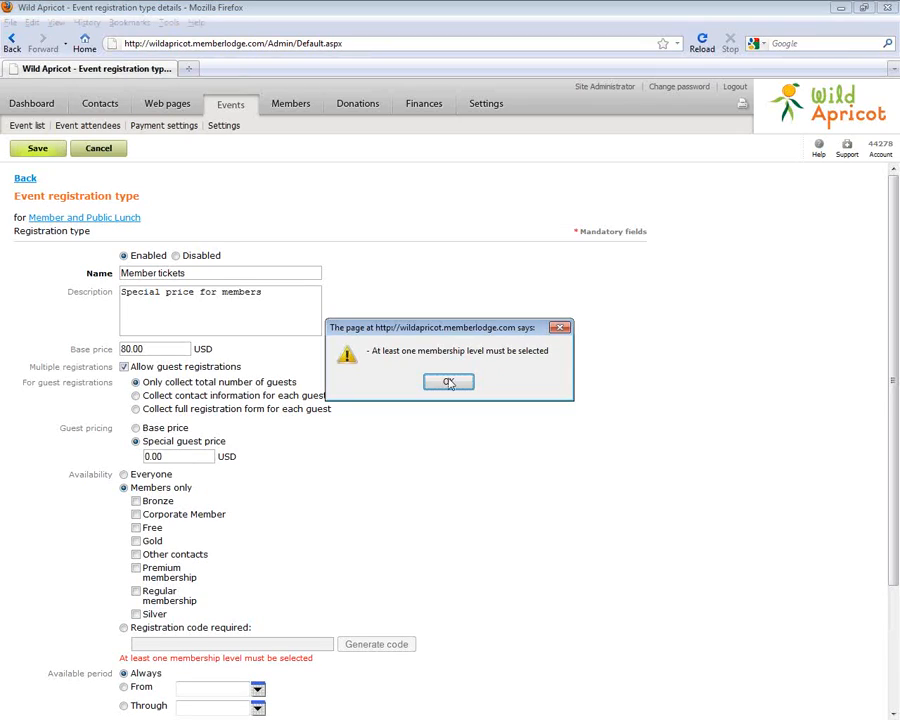
{"action": "key", "text": "Return"}
{"action": "left_click", "coordinate": [92, 152]}
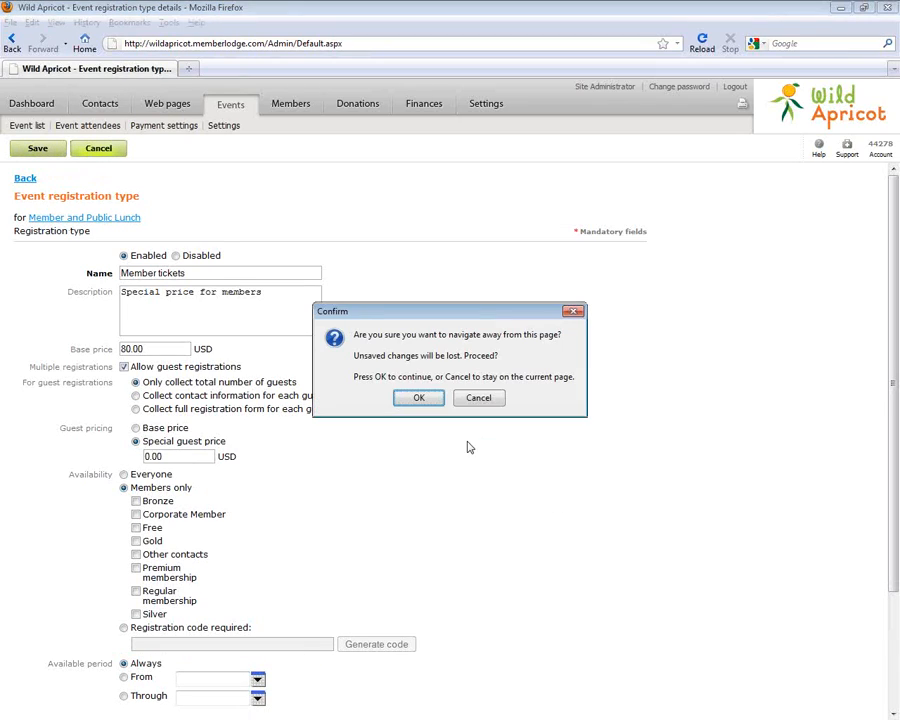
{"action": "left_click", "coordinate": [419, 398]}
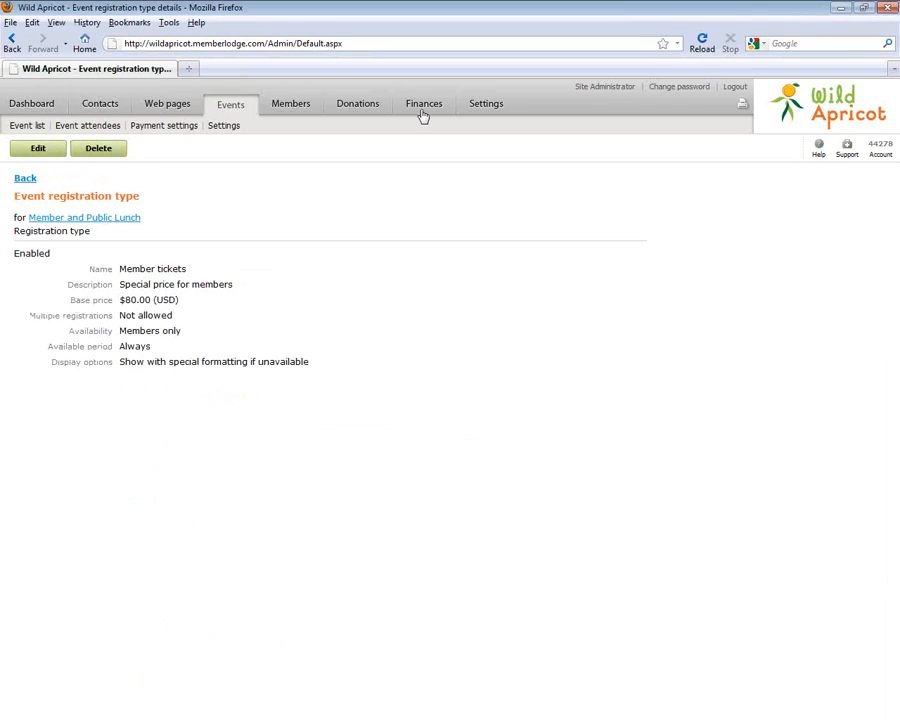
{"action": "left_click", "coordinate": [26, 179]}
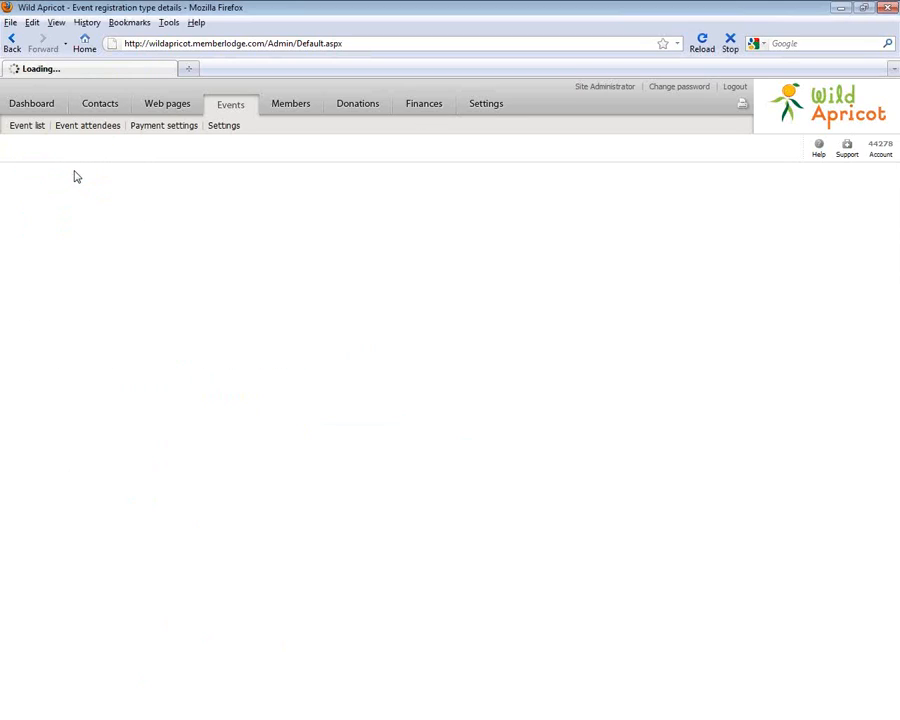
Edit the event's e-mails, toggling Announcement 1 and 2 sending off again, then view Attendees (5)
{"action": "left_click", "coordinate": [279, 223]}
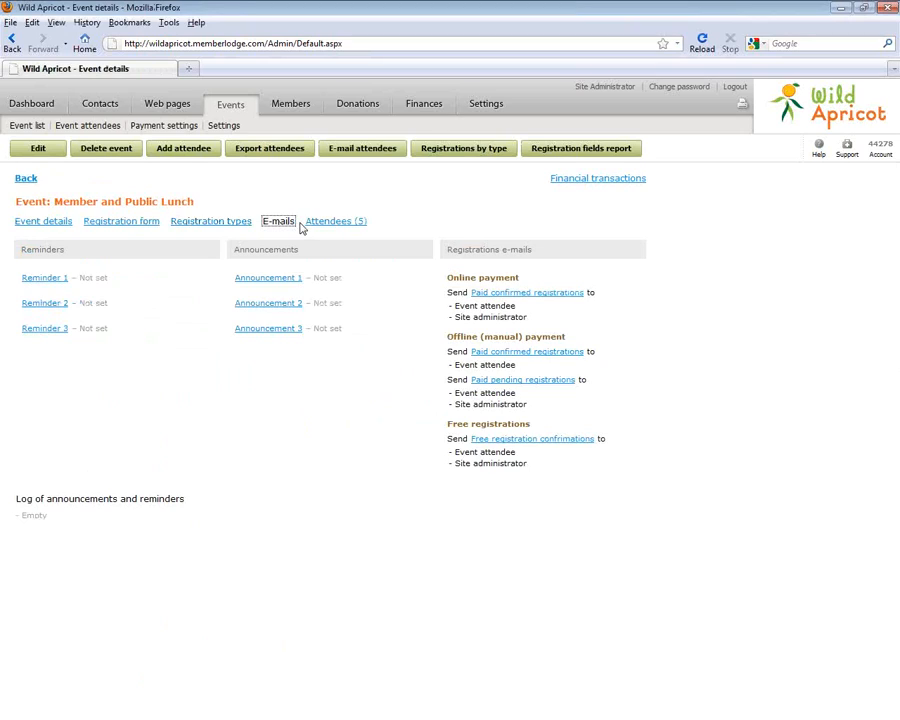
{"action": "left_click", "coordinate": [31, 151]}
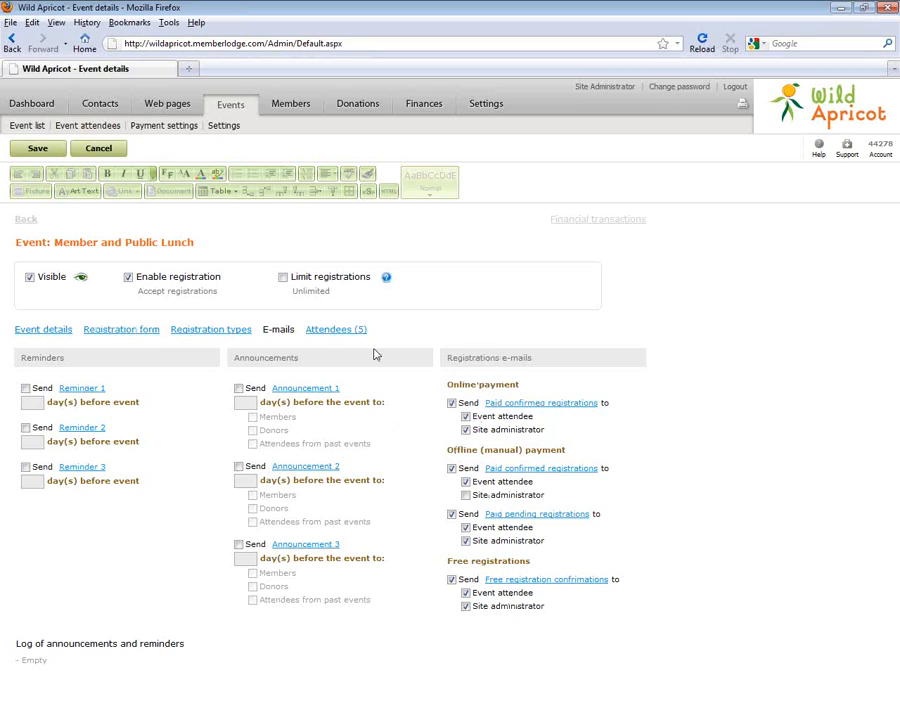
{"action": "left_click", "coordinate": [239, 389]}
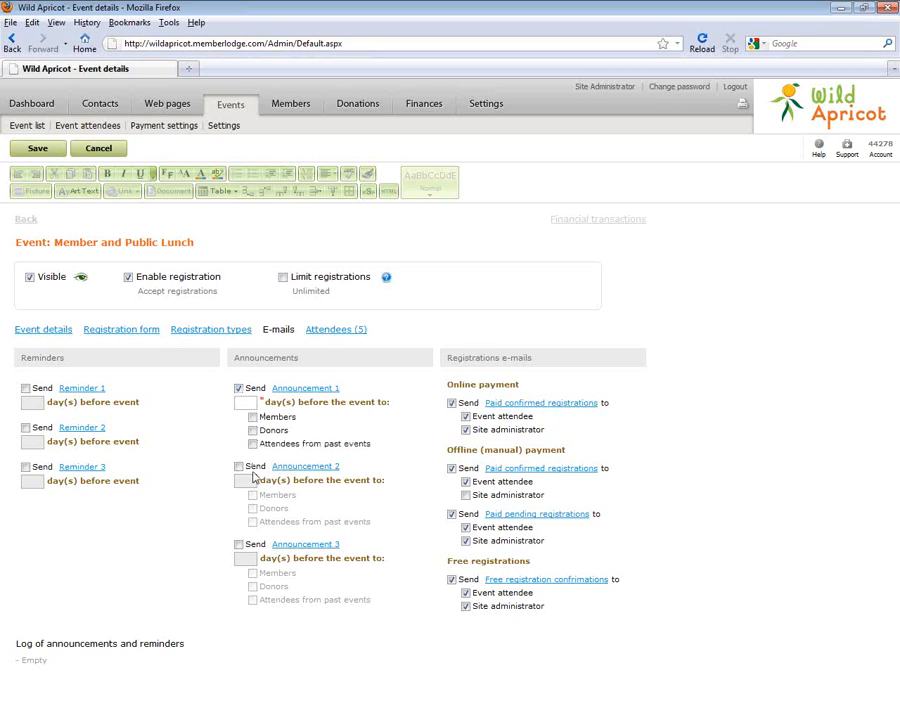
{"action": "left_click", "coordinate": [238, 466]}
{"action": "left_click", "coordinate": [239, 389]}
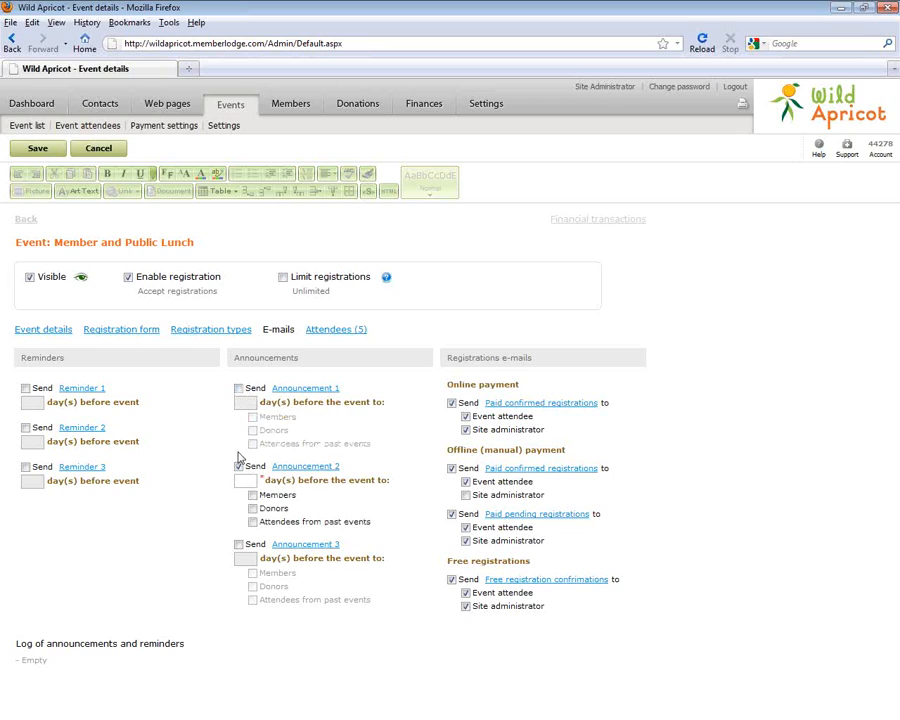
{"action": "left_click", "coordinate": [238, 466]}
{"action": "left_click", "coordinate": [330, 331]}
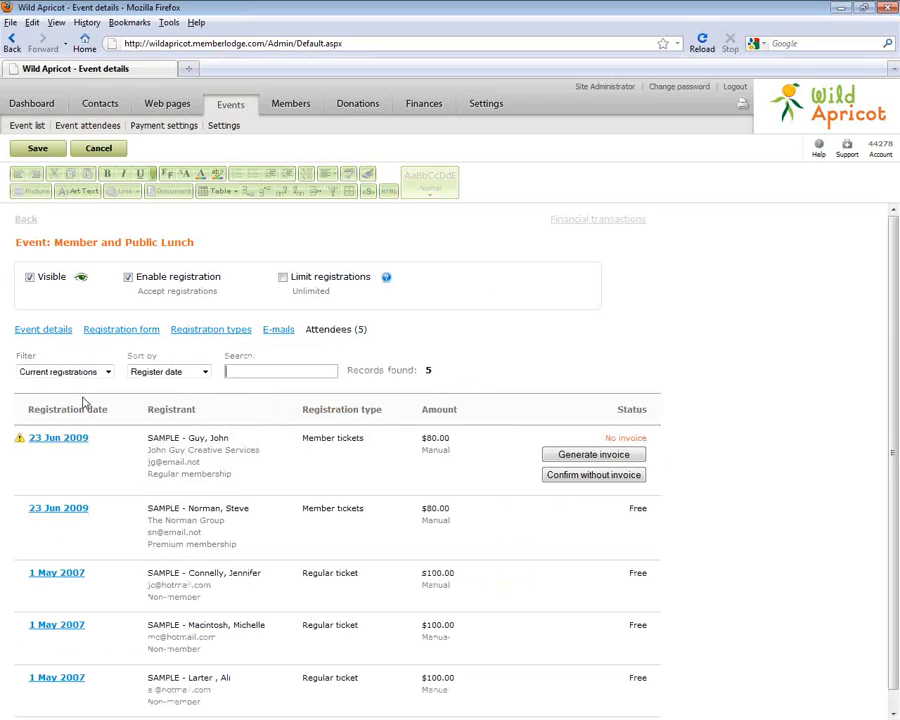
Filter the attendee list to Completed, then Attention required registrations
{"action": "scroll", "coordinate": [895, 523], "scroll_direction": "down", "scroll_amount": 1}
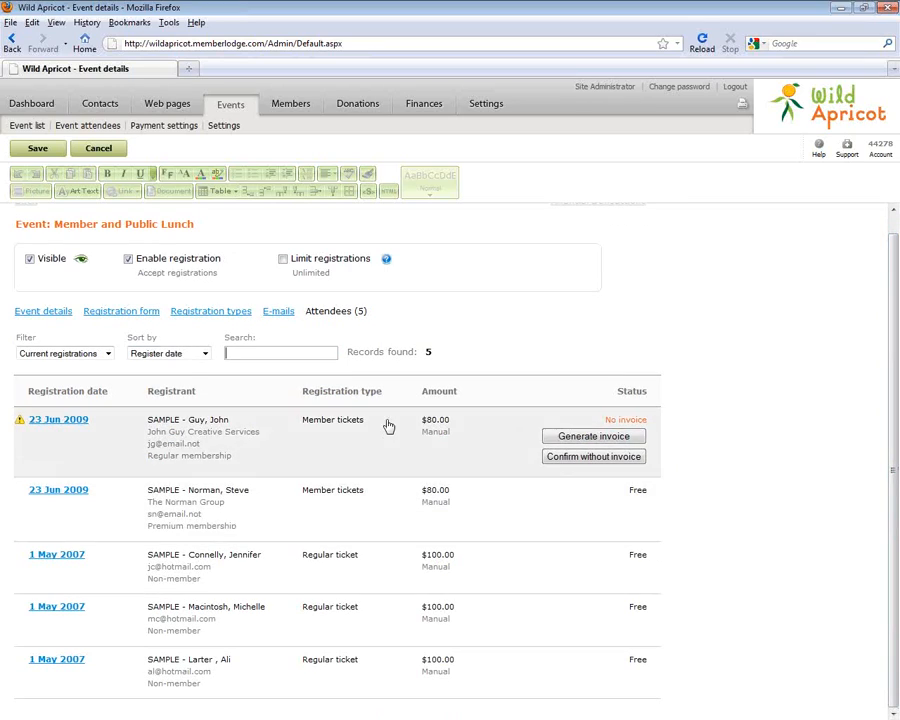
{"action": "left_click", "coordinate": [66, 355]}
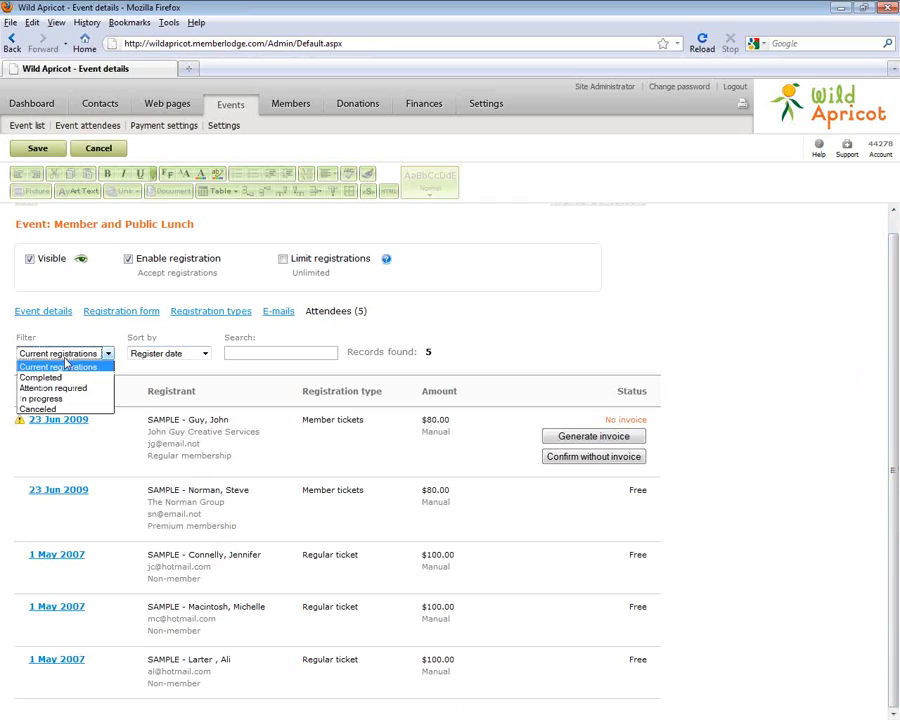
{"action": "left_click", "coordinate": [60, 377]}
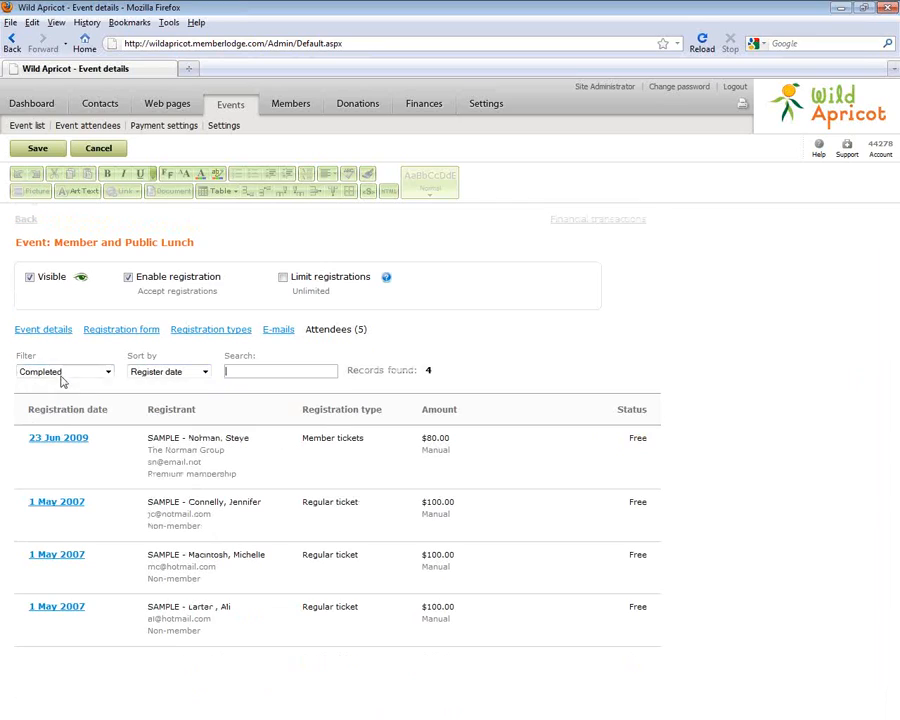
{"action": "left_click", "coordinate": [78, 373]}
{"action": "left_click", "coordinate": [78, 404]}
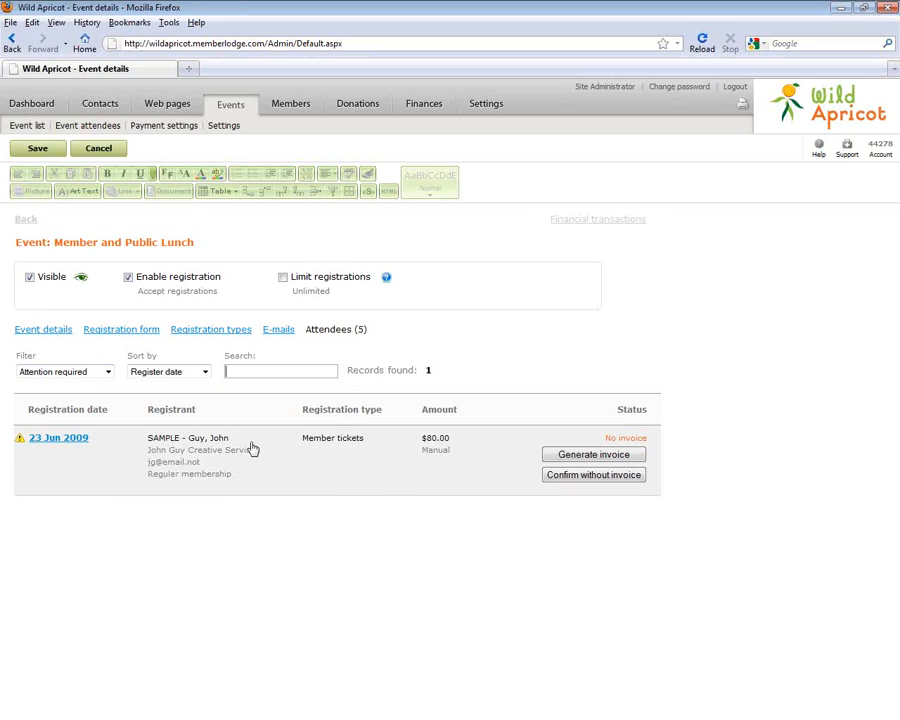
Filter through In progress and Canceled, back to Current registrations, and save the event
{"action": "left_click", "coordinate": [80, 374]}
{"action": "left_click", "coordinate": [60, 416]}
{"action": "left_click", "coordinate": [76, 372]}
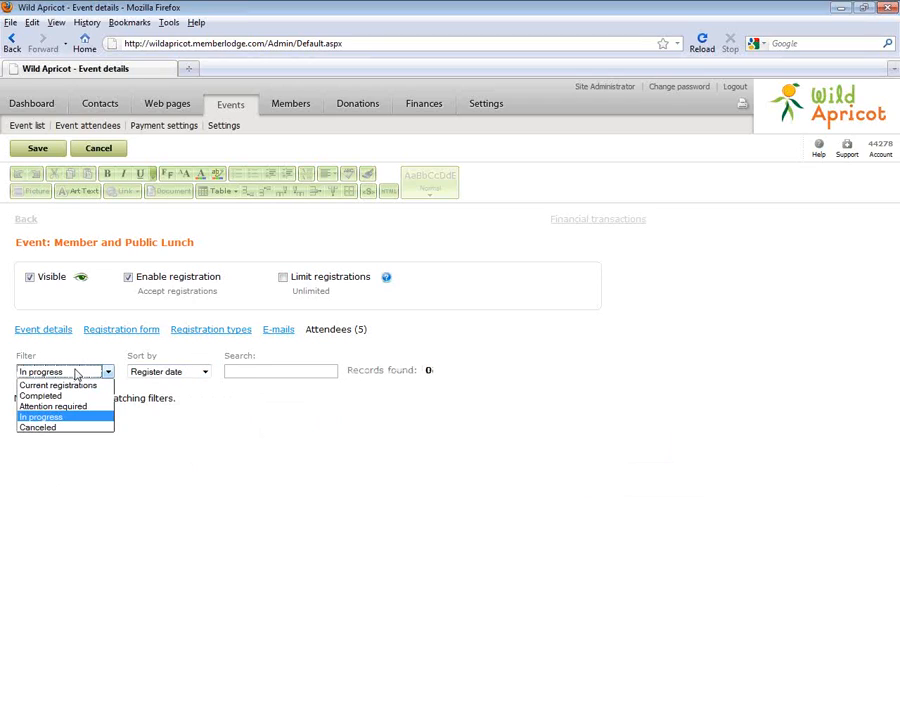
{"action": "left_click", "coordinate": [68, 425]}
{"action": "left_click", "coordinate": [80, 372]}
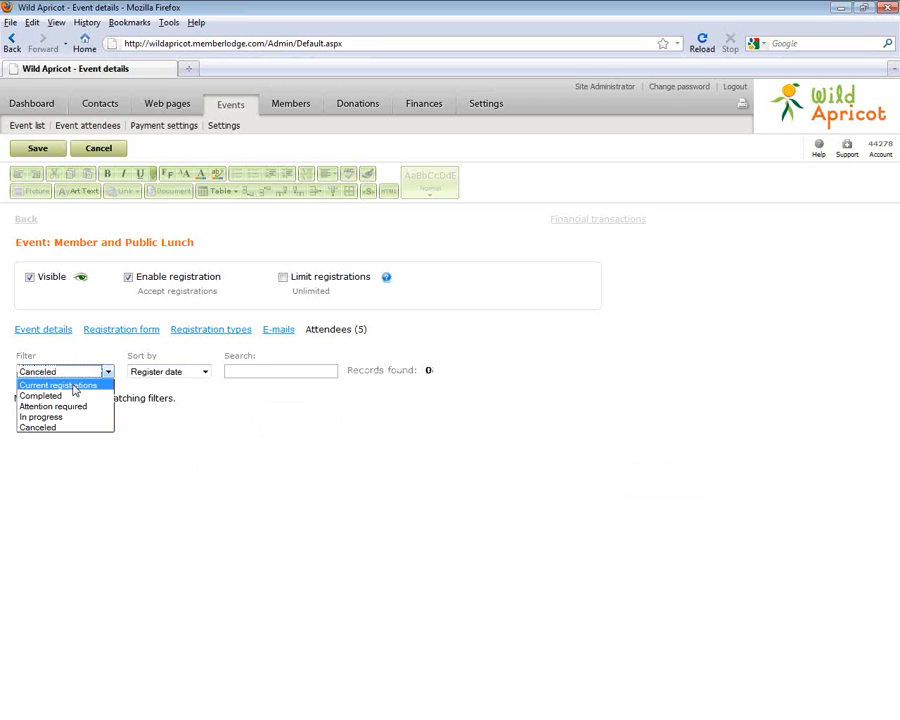
{"action": "left_click", "coordinate": [76, 386]}
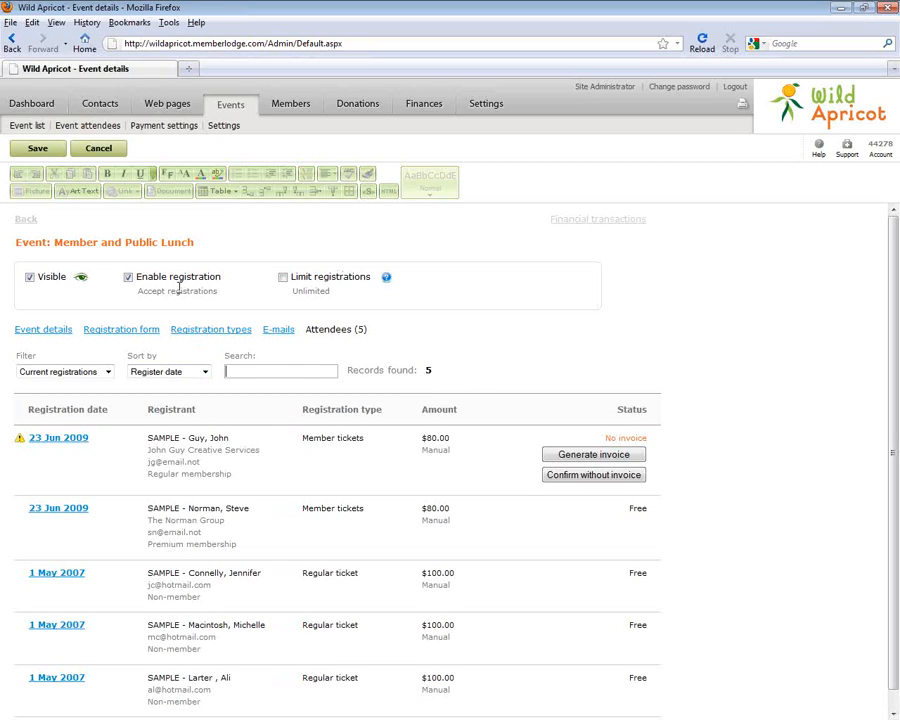
{"action": "left_click", "coordinate": [42, 150]}
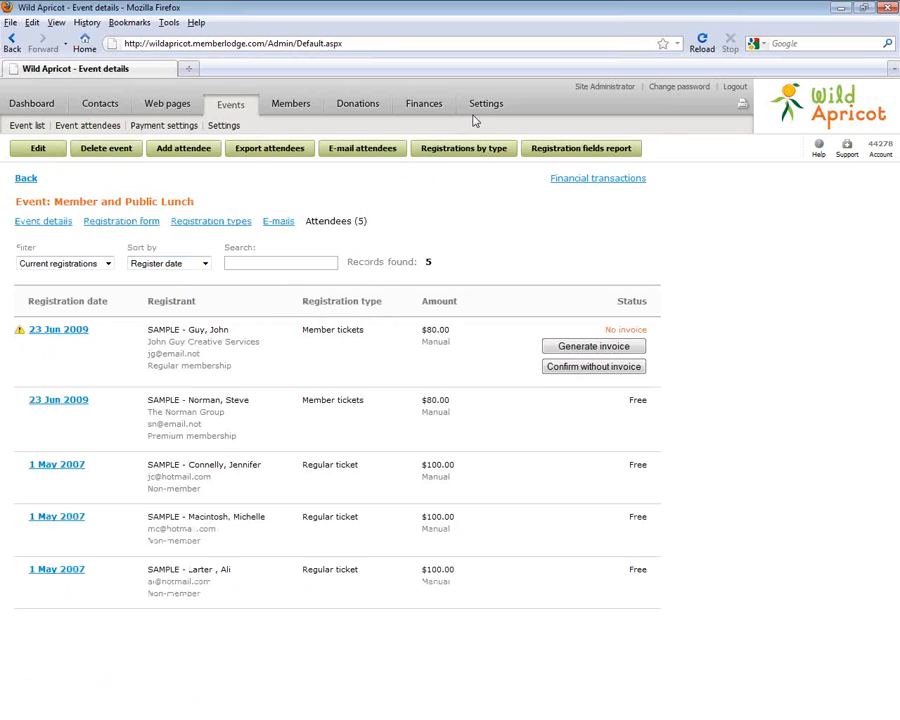
Log out and view the public Events page in calendar view
{"action": "left_click", "coordinate": [733, 87]}
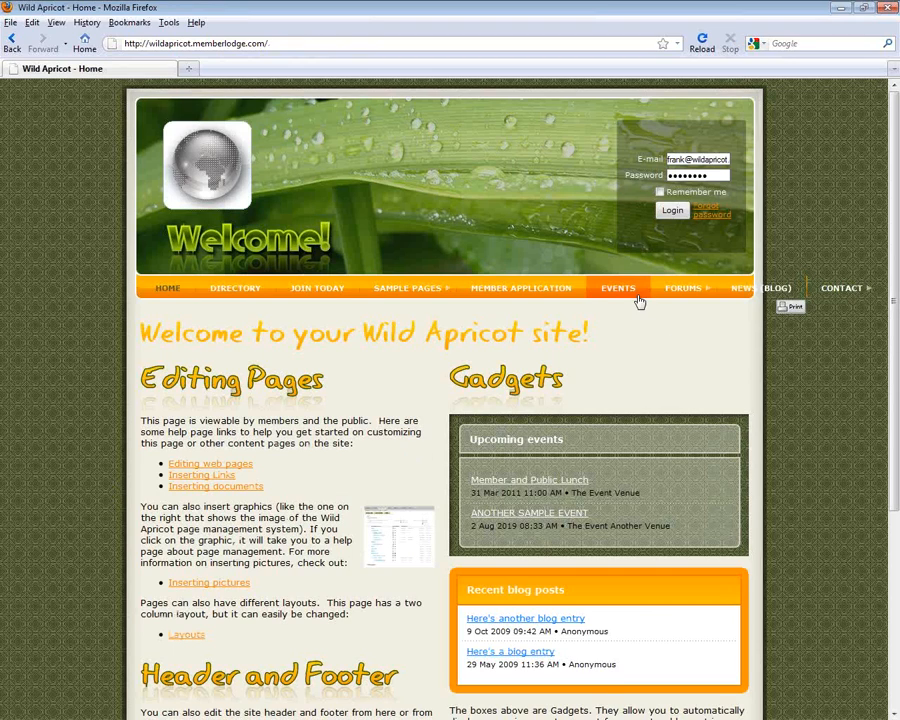
{"action": "left_click", "coordinate": [618, 292]}
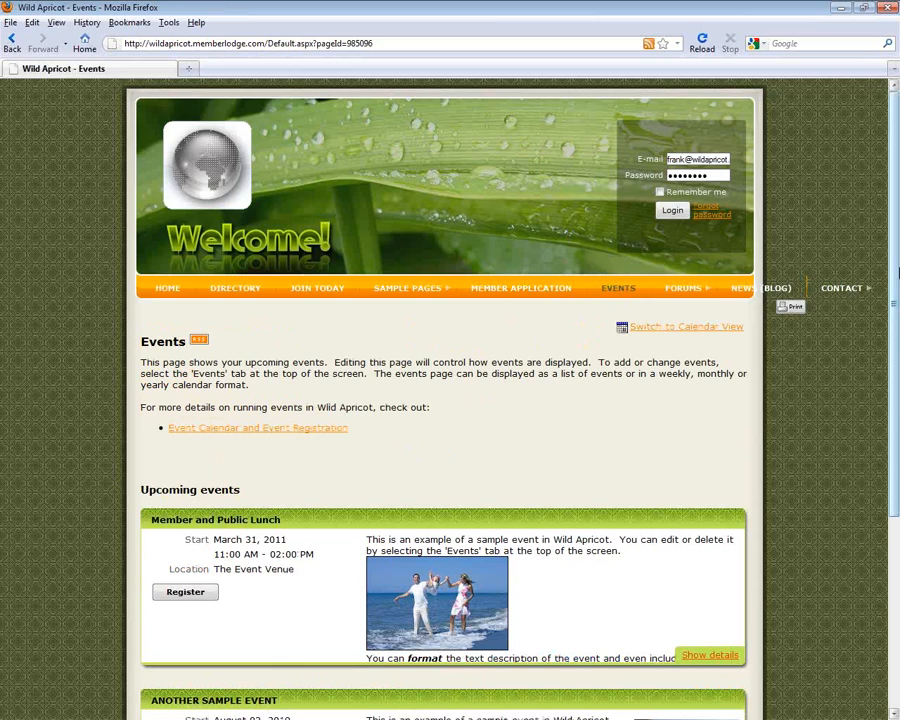
{"action": "scroll", "coordinate": [391, 433], "scroll_direction": "down", "scroll_amount": 3}
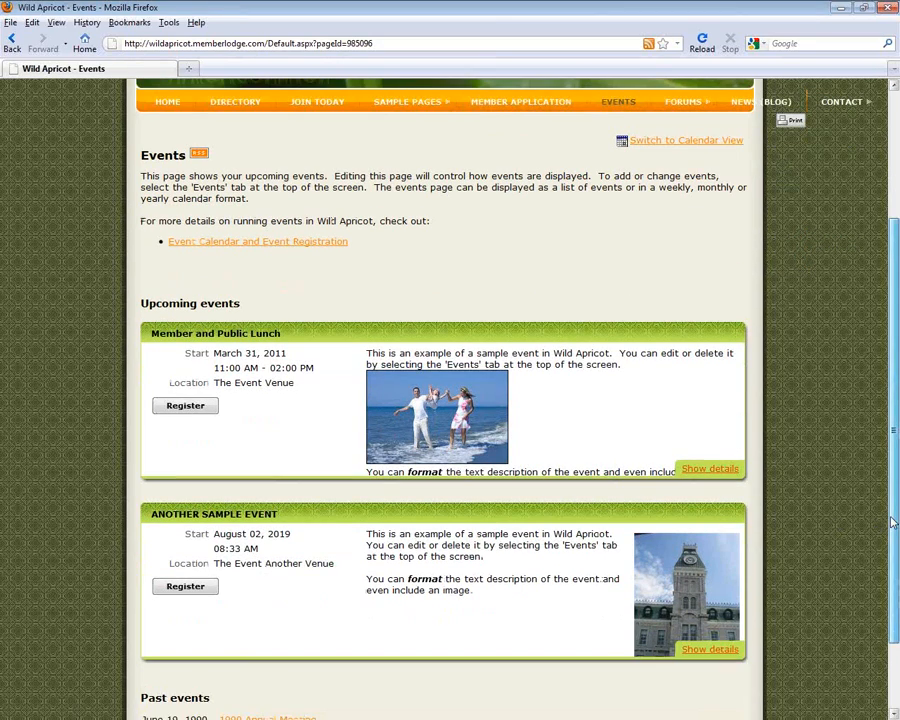
{"action": "scroll", "coordinate": [893, 521], "scroll_direction": "up", "scroll_amount": 3}
{"action": "left_click", "coordinate": [690, 327]}
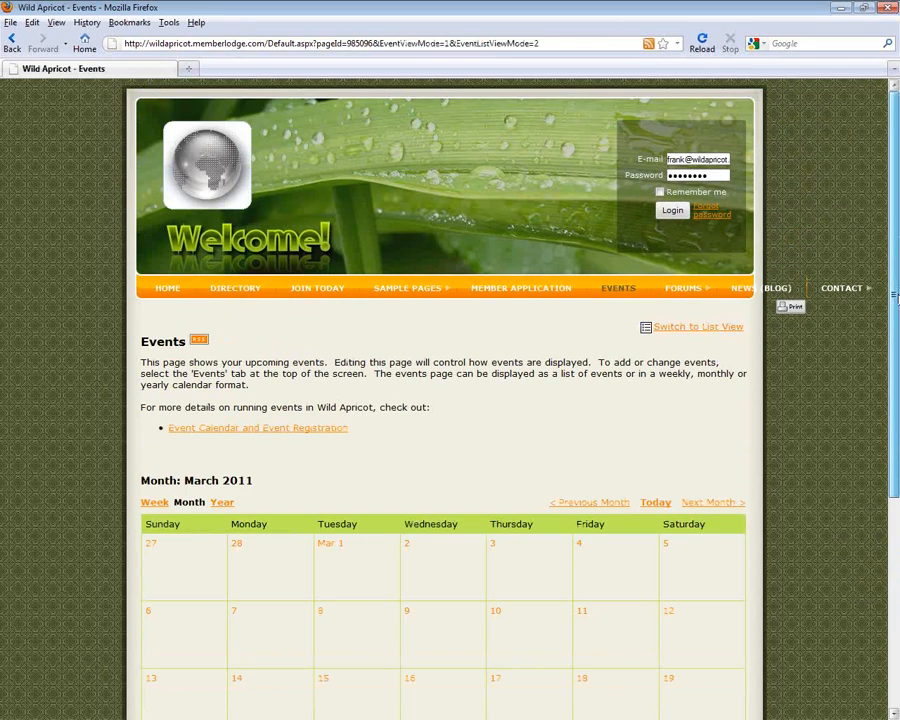
Open the Member and Public Lunch event on March 31, then log back in
{"action": "scroll", "coordinate": [896, 297], "scroll_direction": "down", "scroll_amount": 5}
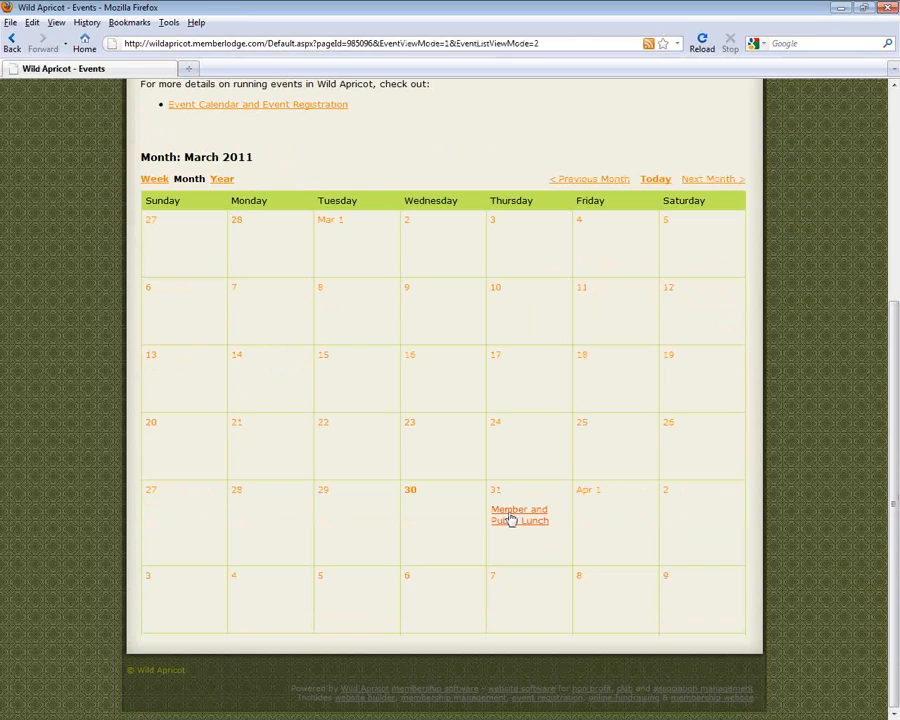
{"action": "left_click", "coordinate": [510, 519]}
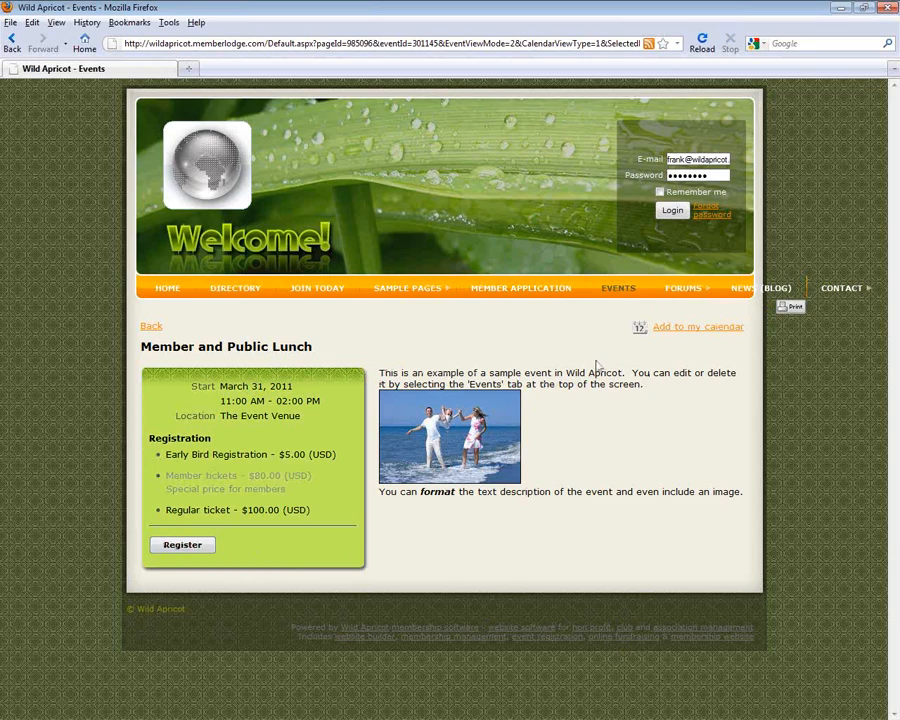
{"action": "left_click", "coordinate": [668, 211]}
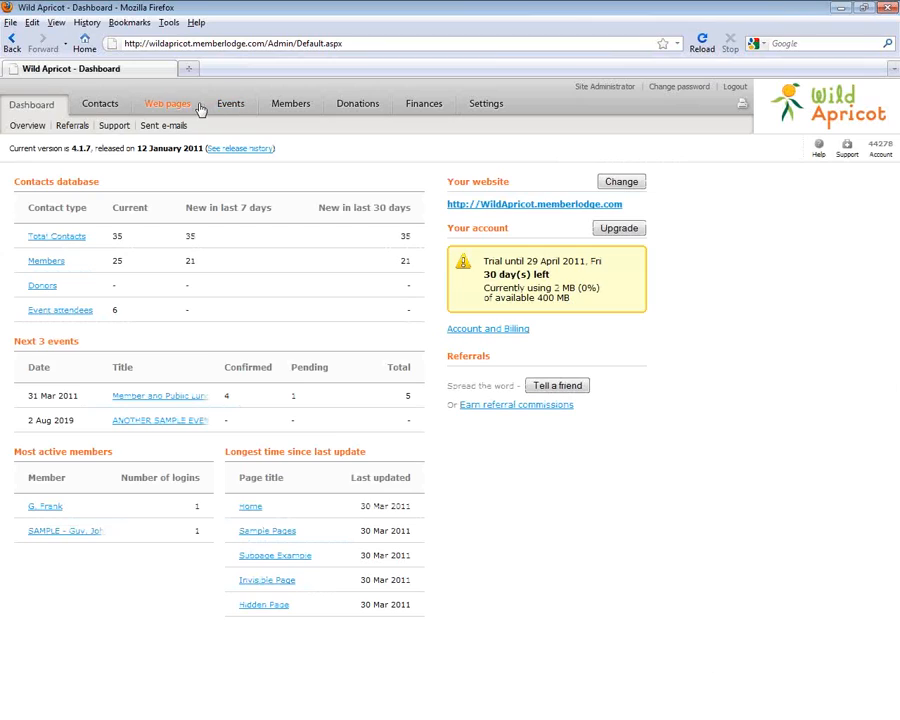
Look over the Routing of system e-mails page in Settings, then return to Site settings
{"action": "left_click", "coordinate": [488, 106]}
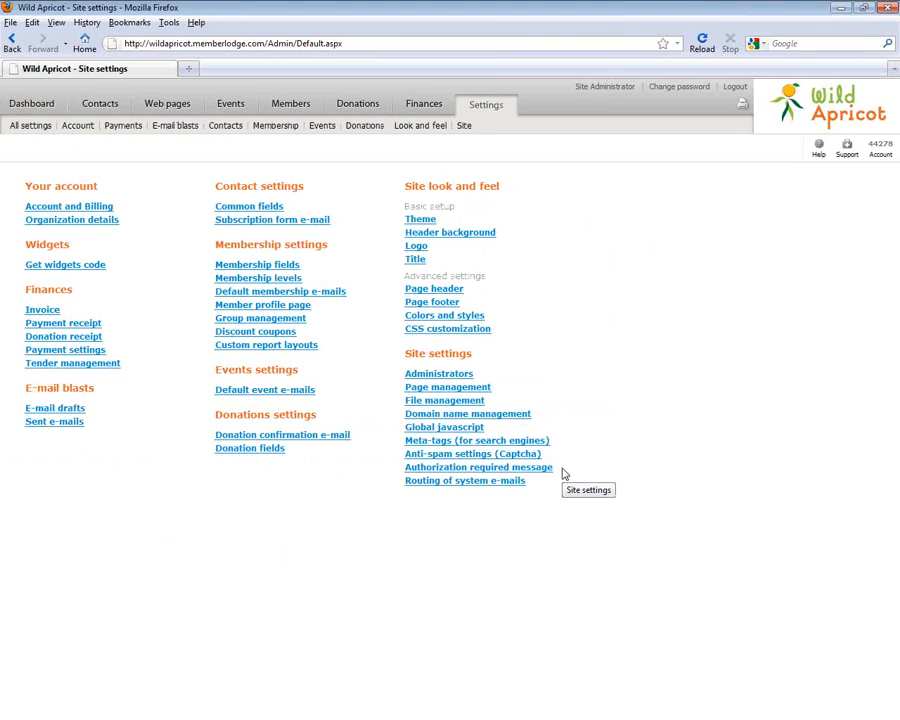
{"action": "left_click", "coordinate": [424, 487]}
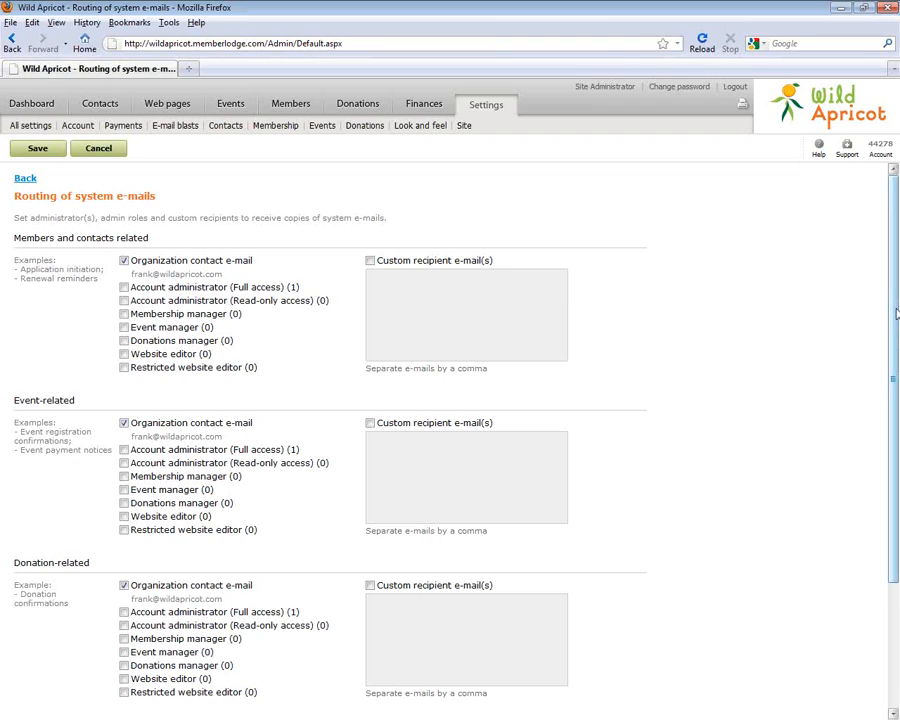
{"action": "scroll", "coordinate": [897, 340], "scroll_direction": "down", "scroll_amount": 3}
{"action": "left_click", "coordinate": [98, 148]}
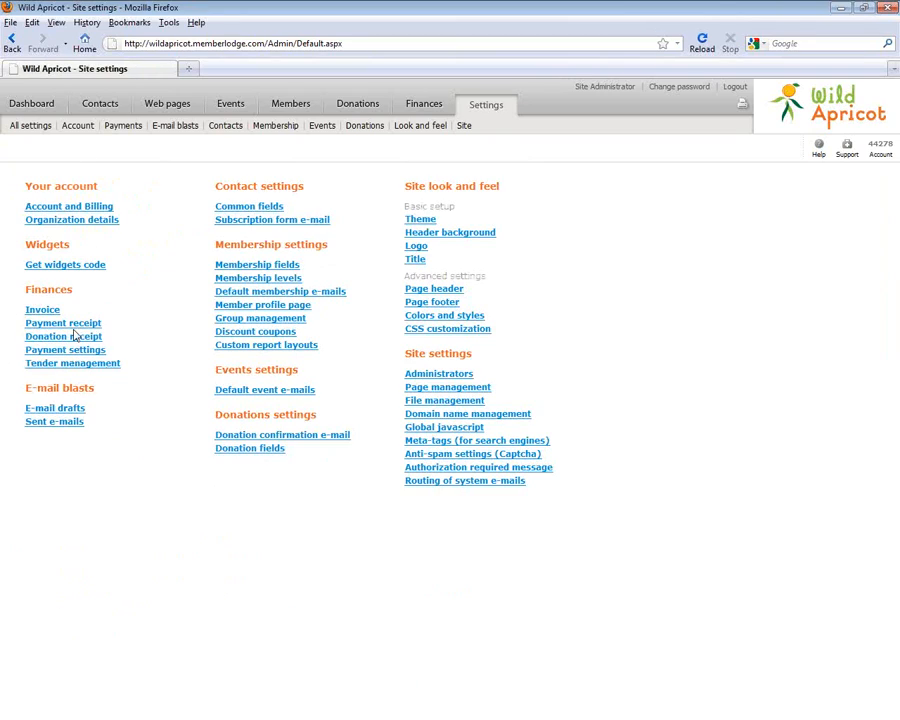
Tick online credit card payments in Payment settings, discard the change, and open Contacts
{"action": "left_click", "coordinate": [97, 350]}
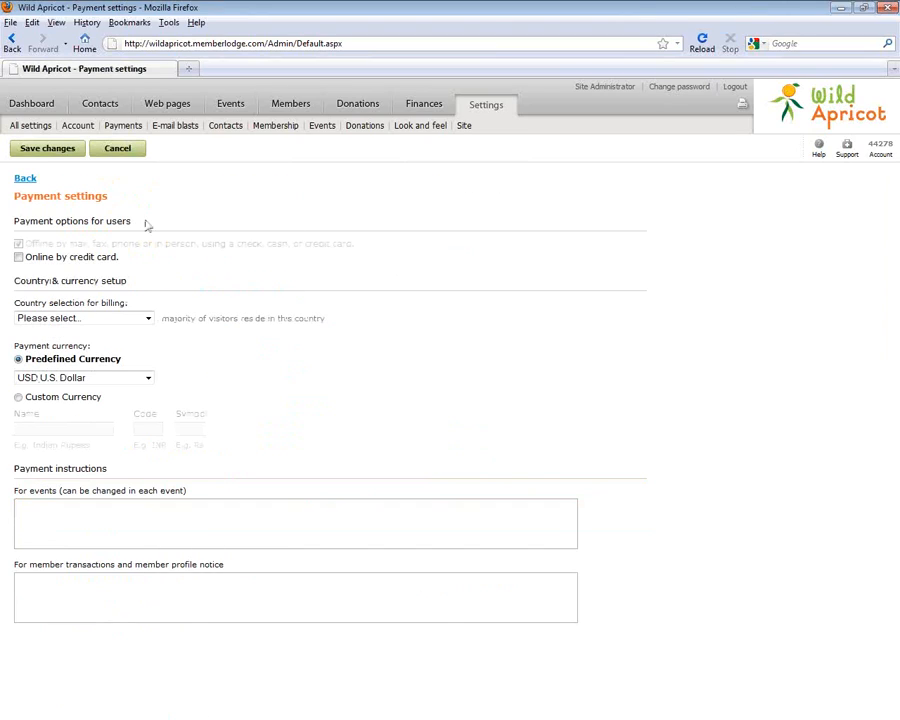
{"action": "left_click", "coordinate": [18, 257]}
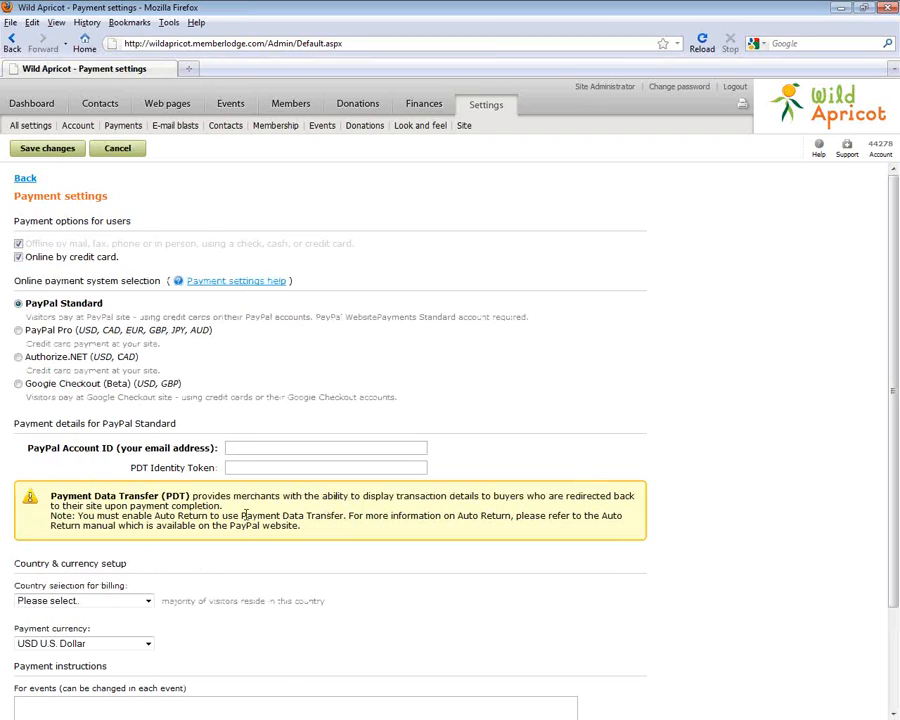
{"action": "left_click", "coordinate": [118, 152]}
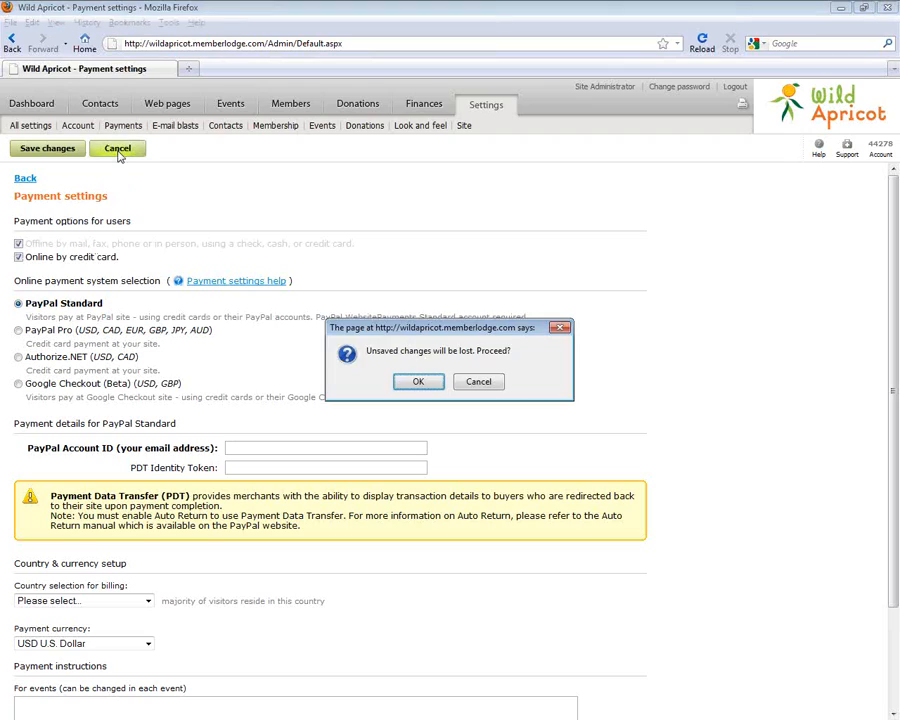
{"action": "left_click", "coordinate": [418, 383]}
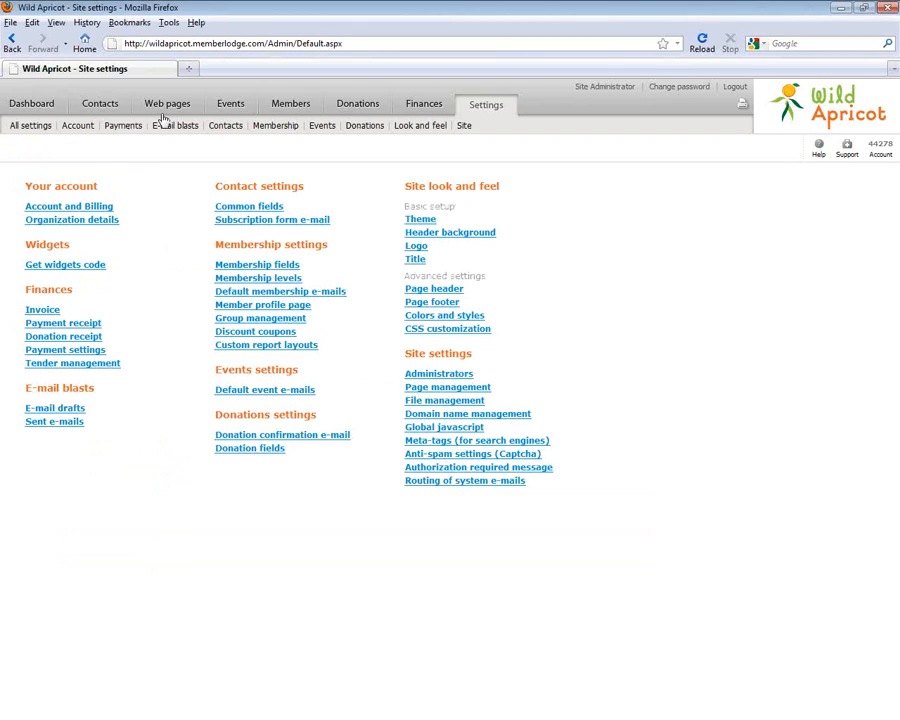
{"action": "left_click", "coordinate": [113, 105]}
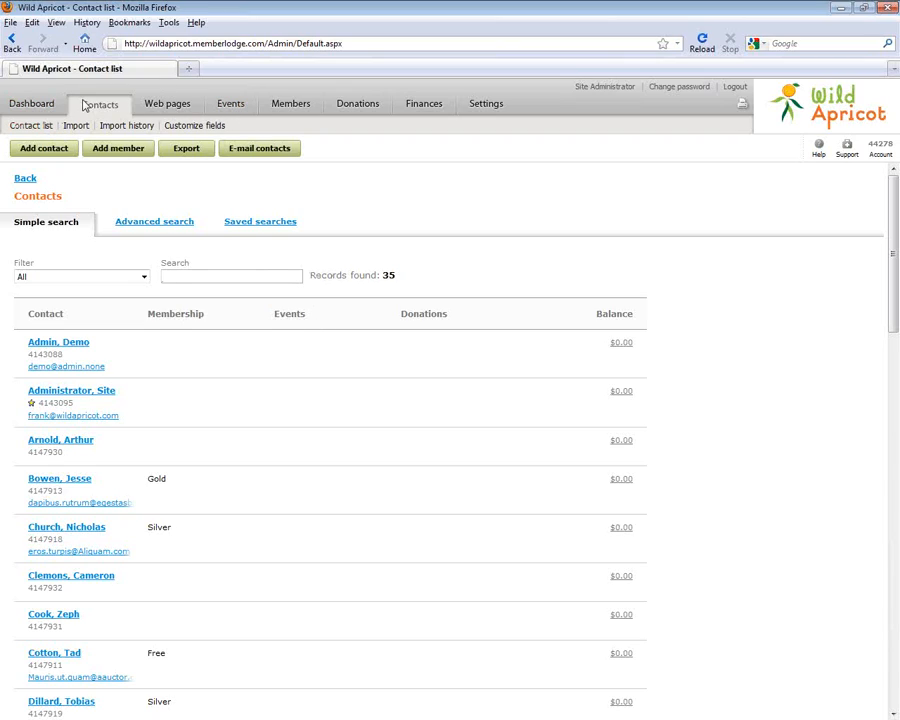
View the Membership levels list from Settings, then return to the settings overview
{"action": "left_click", "coordinate": [482, 108]}
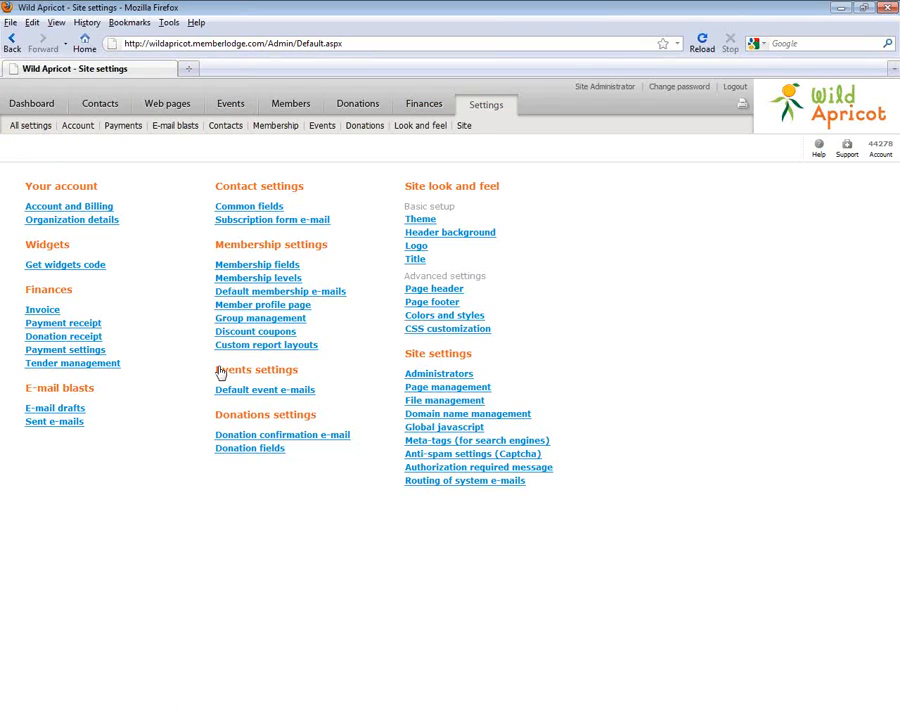
{"action": "left_click", "coordinate": [287, 280]}
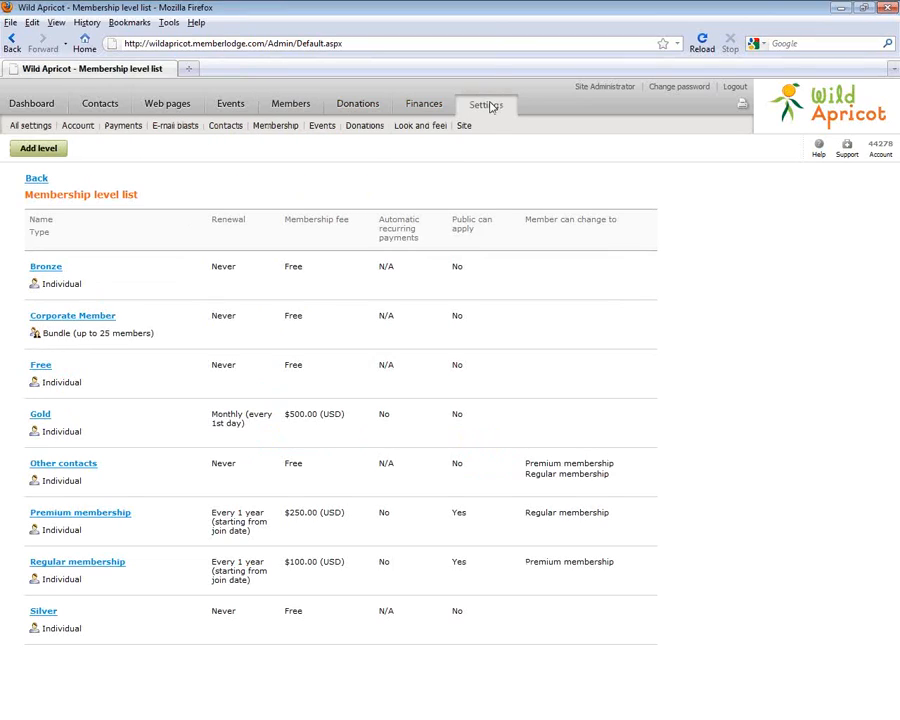
{"action": "left_click", "coordinate": [487, 105]}
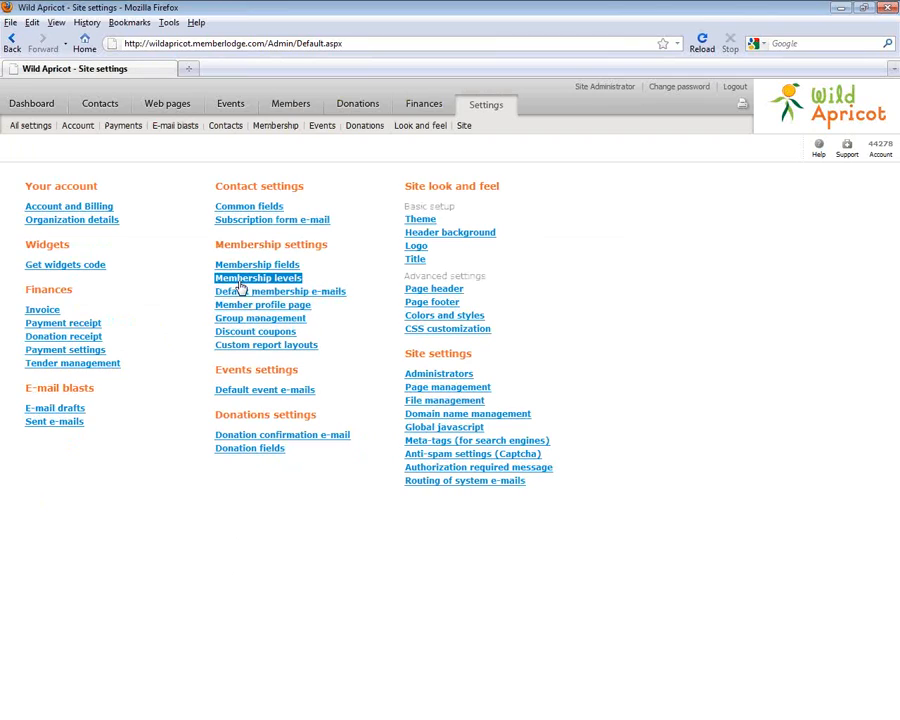
Open the Reminder 1 renewal e-mail template, cancel editing without saving, and open Contacts
{"action": "left_click", "coordinate": [287, 292]}
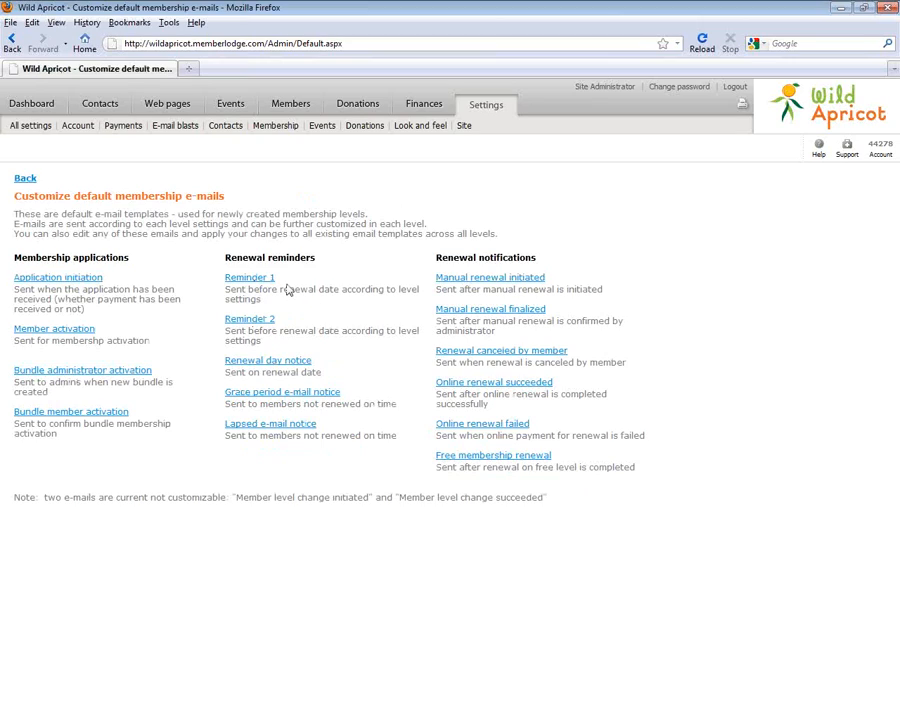
{"action": "left_click", "coordinate": [250, 278]}
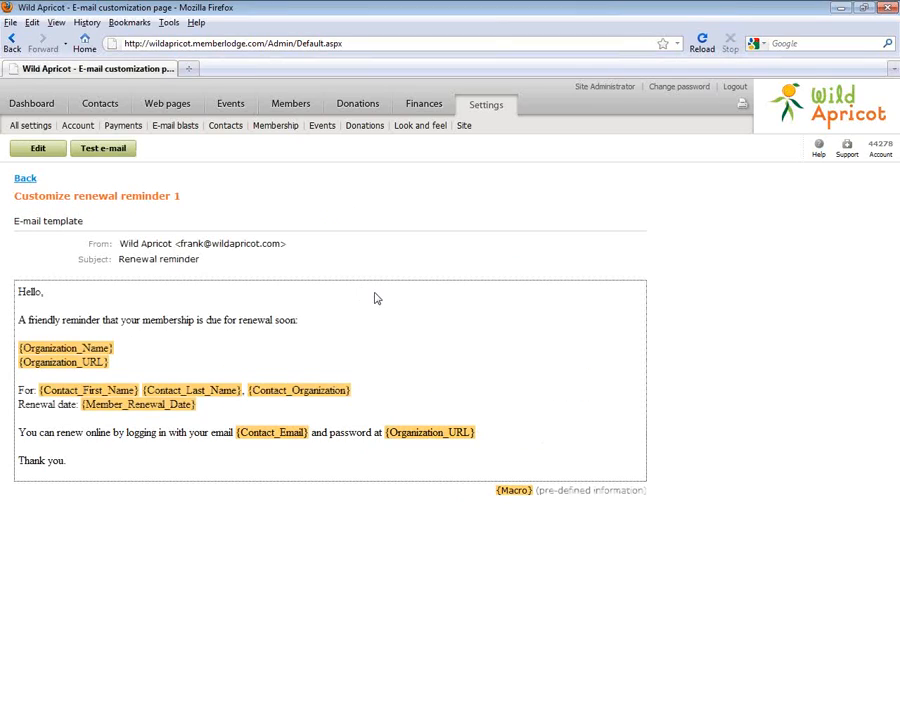
{"action": "left_click", "coordinate": [36, 149]}
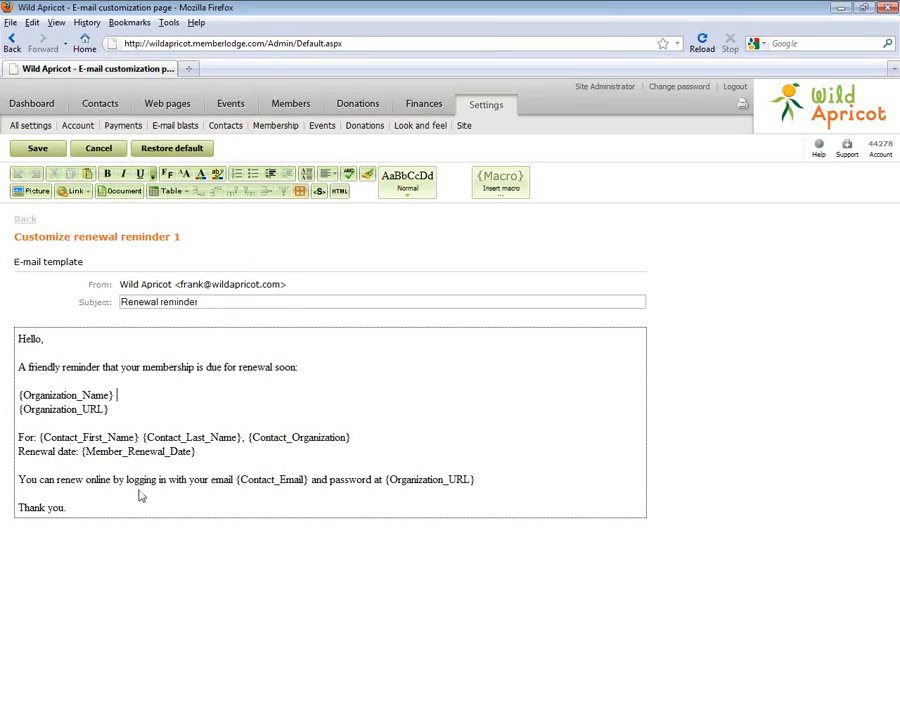
{"action": "left_click", "coordinate": [116, 155]}
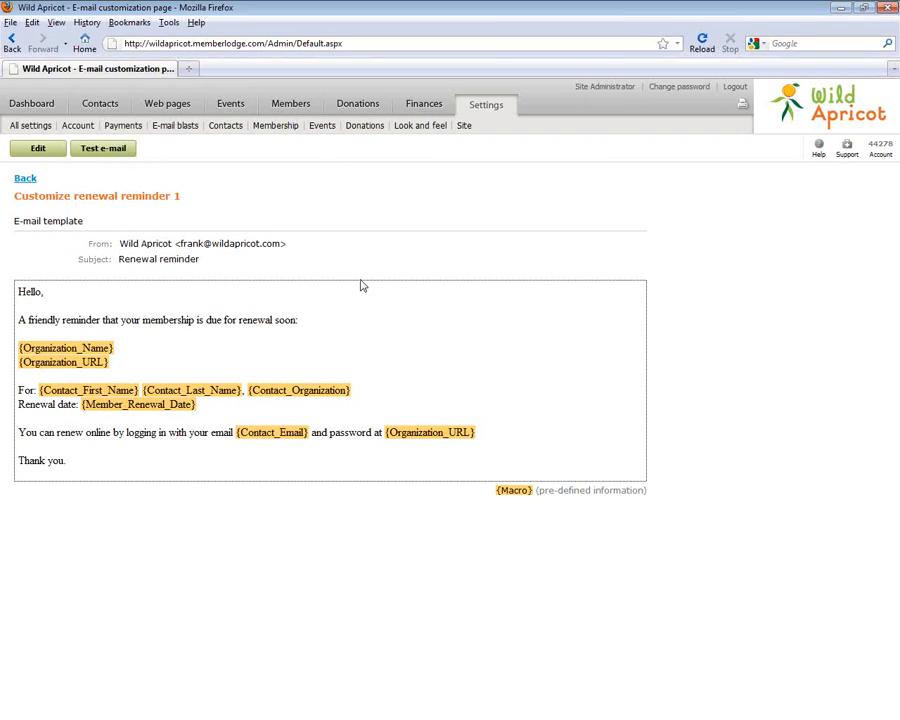
{"action": "left_click", "coordinate": [84, 105]}
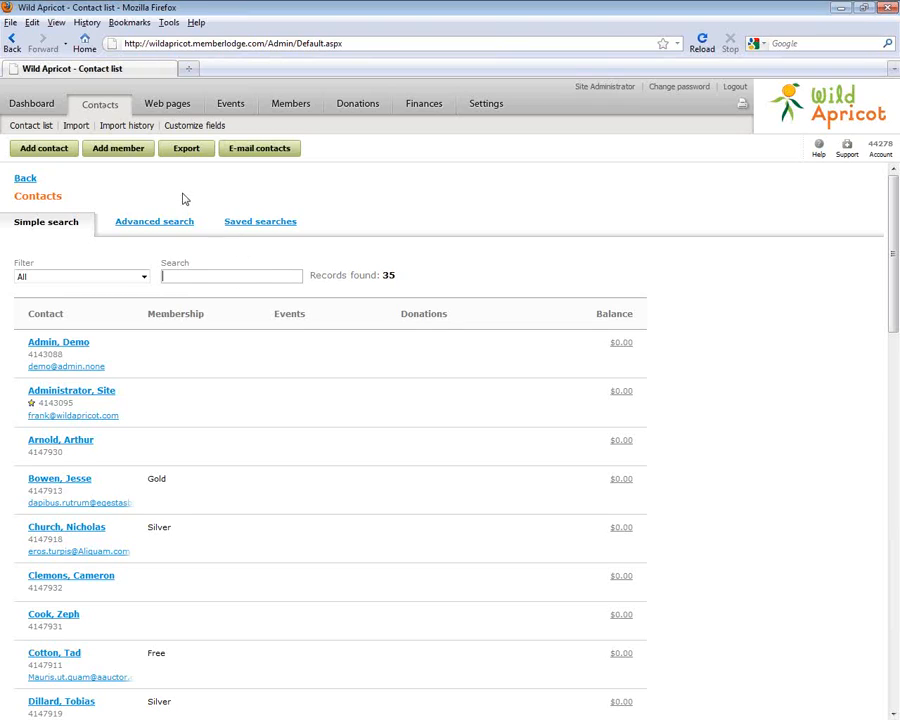
Advanced-search contacts by the Gold membership level and start an e-mail to the 8 found contacts
{"action": "left_click", "coordinate": [145, 223]}
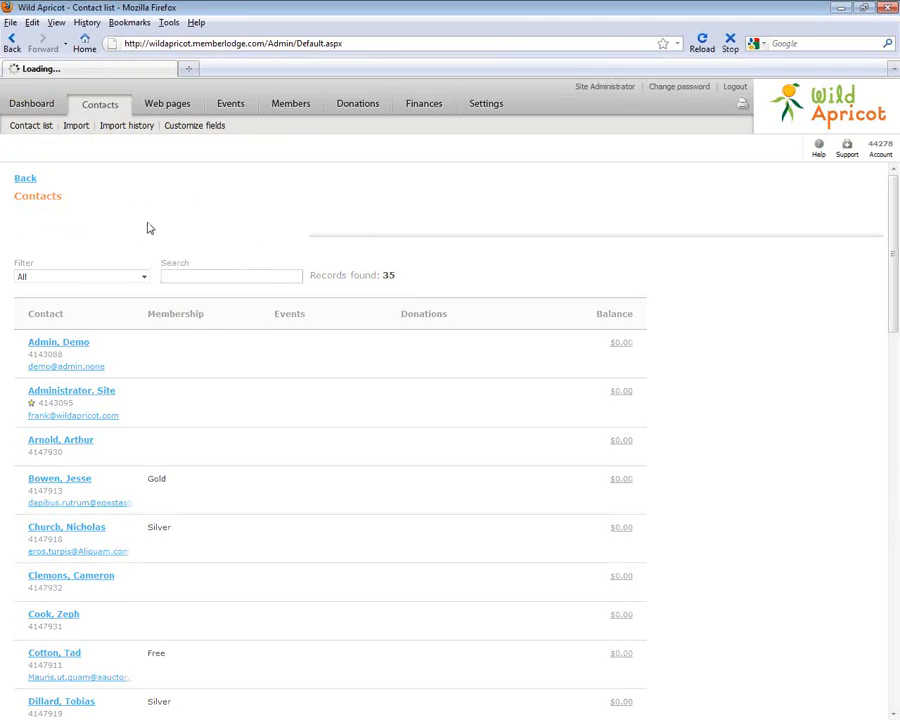
{"action": "left_click", "coordinate": [55, 316]}
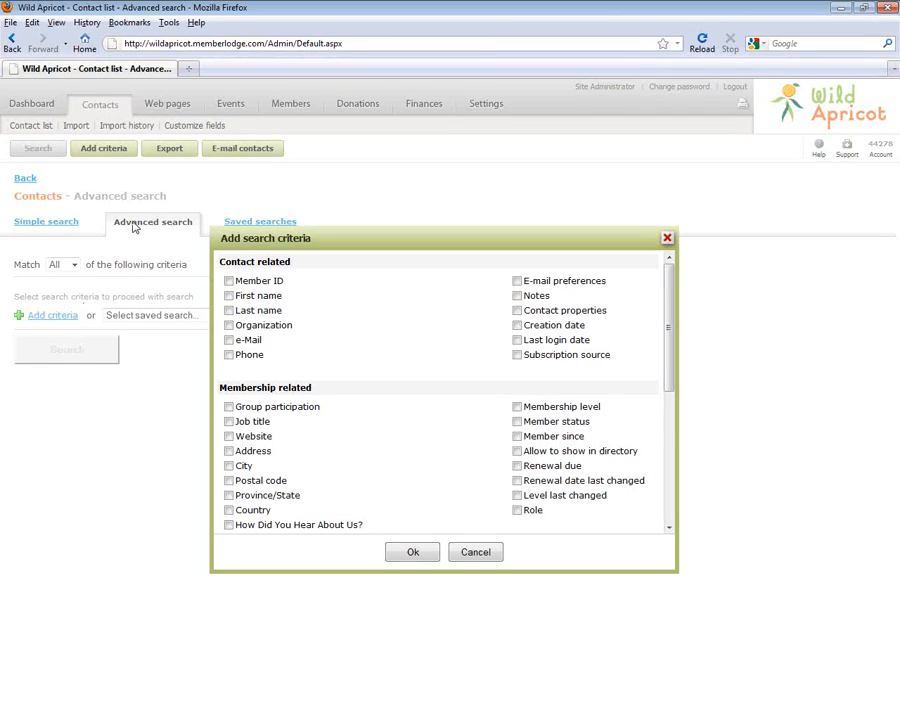
{"action": "left_click_drag", "start_coordinate": [669, 340], "coordinate": [669, 373]}
{"action": "left_click", "coordinate": [517, 338]}
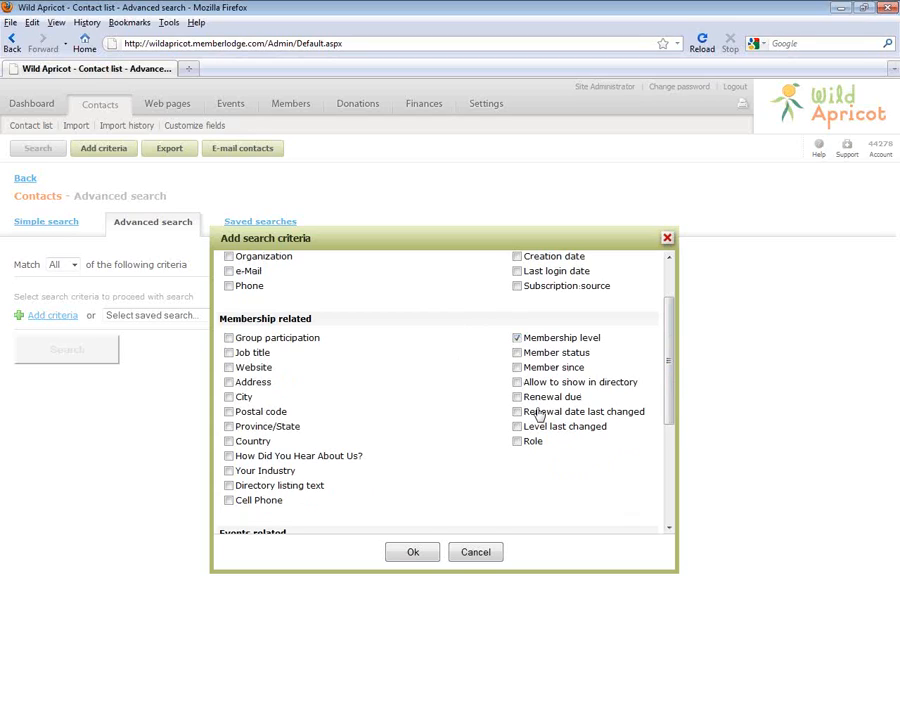
{"action": "left_click", "coordinate": [416, 555]}
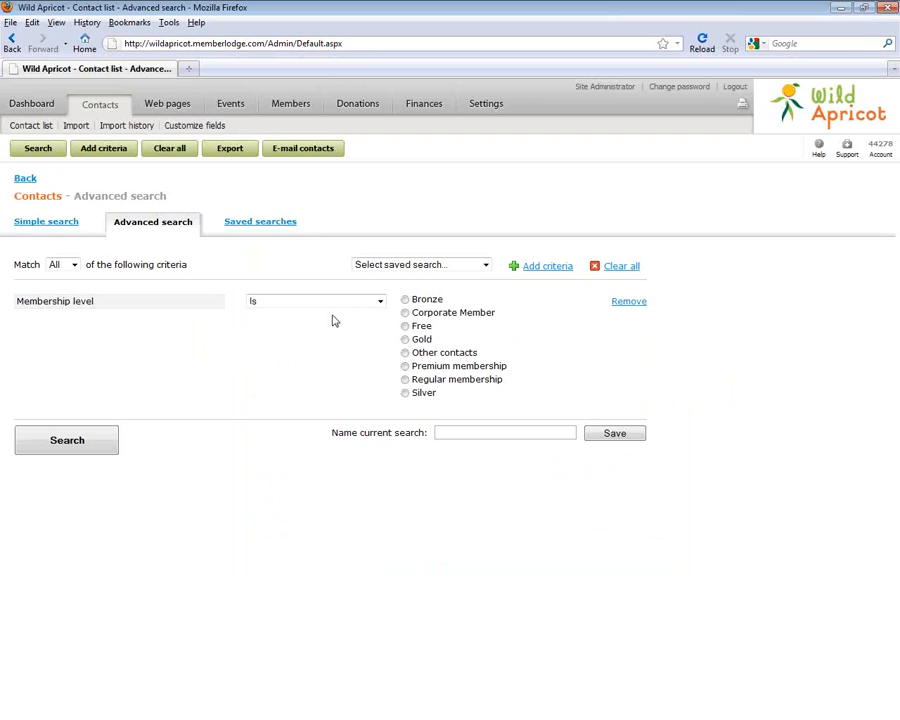
{"action": "left_click", "coordinate": [405, 339]}
{"action": "left_click", "coordinate": [68, 440]}
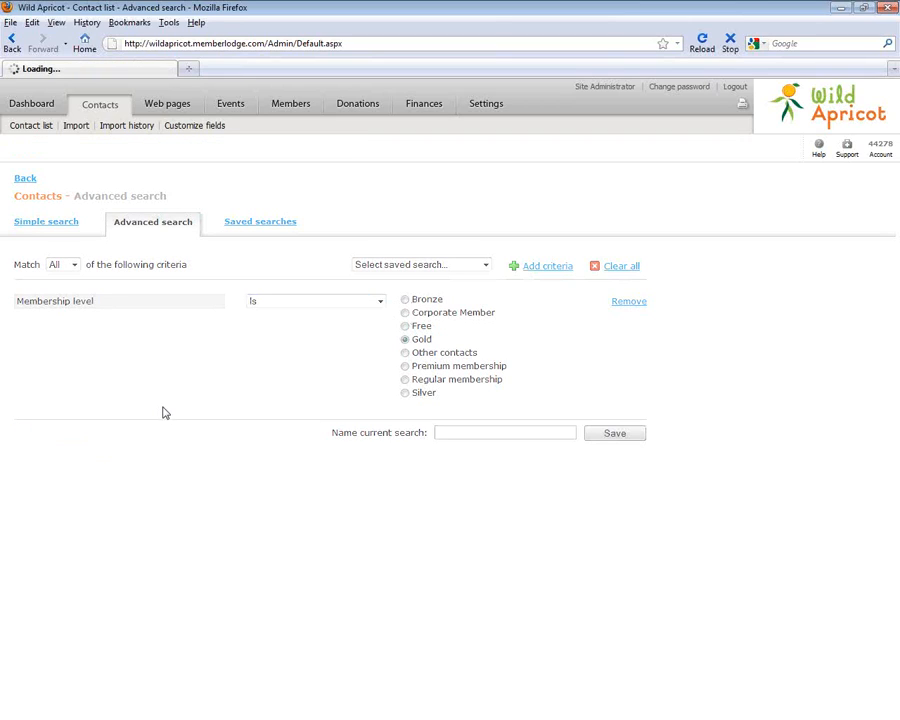
{"action": "left_click_drag", "start_coordinate": [896, 415], "coordinate": [136, 630]}
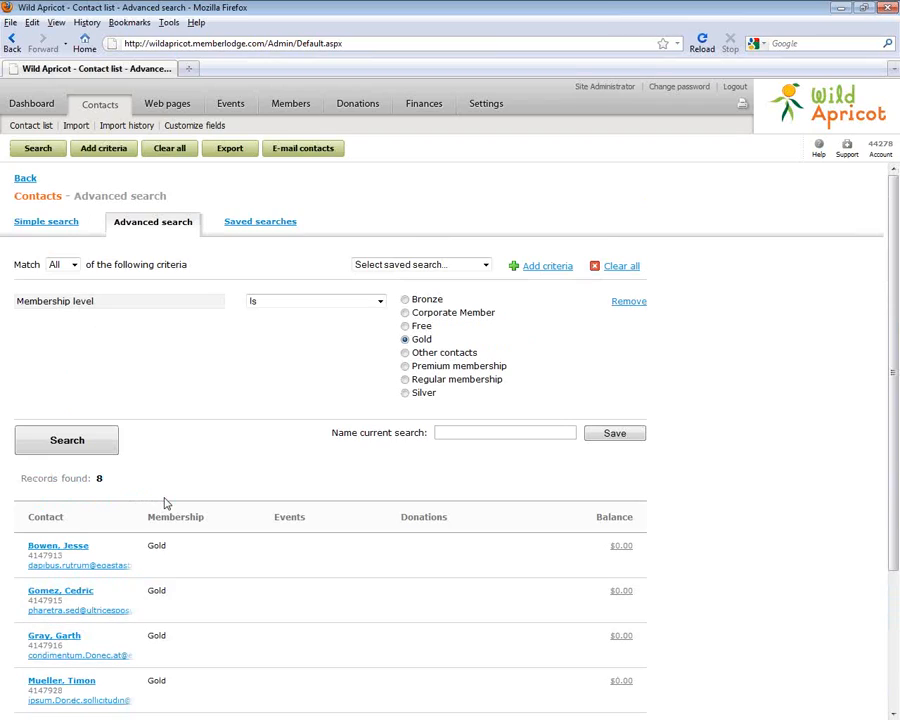
{"action": "left_click", "coordinate": [308, 152]}
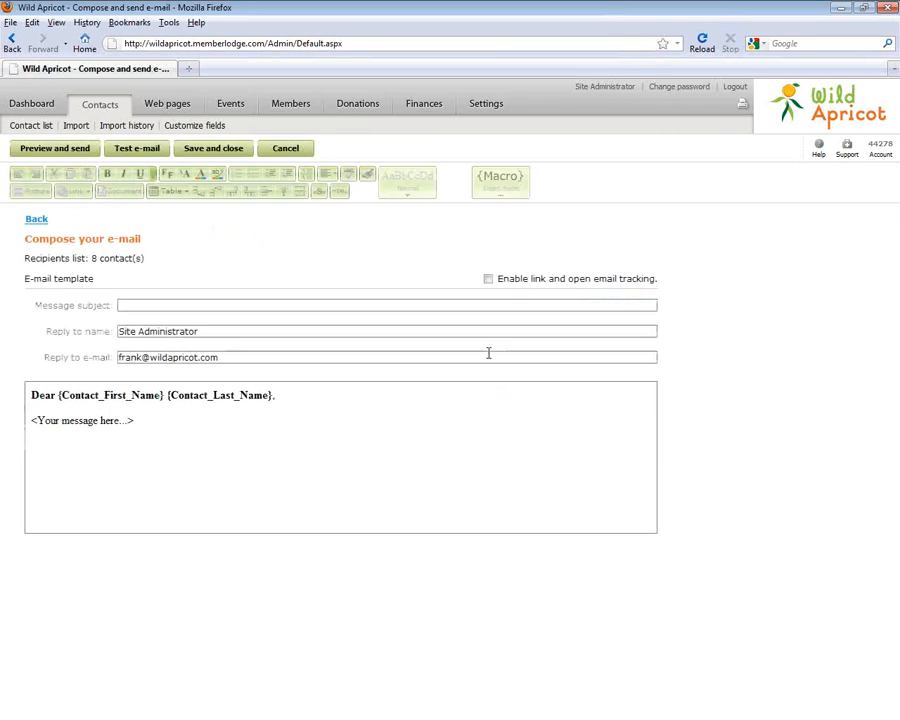
Check the insertable macros list in the message body without inserting any macro
{"action": "left_click", "coordinate": [317, 420]}
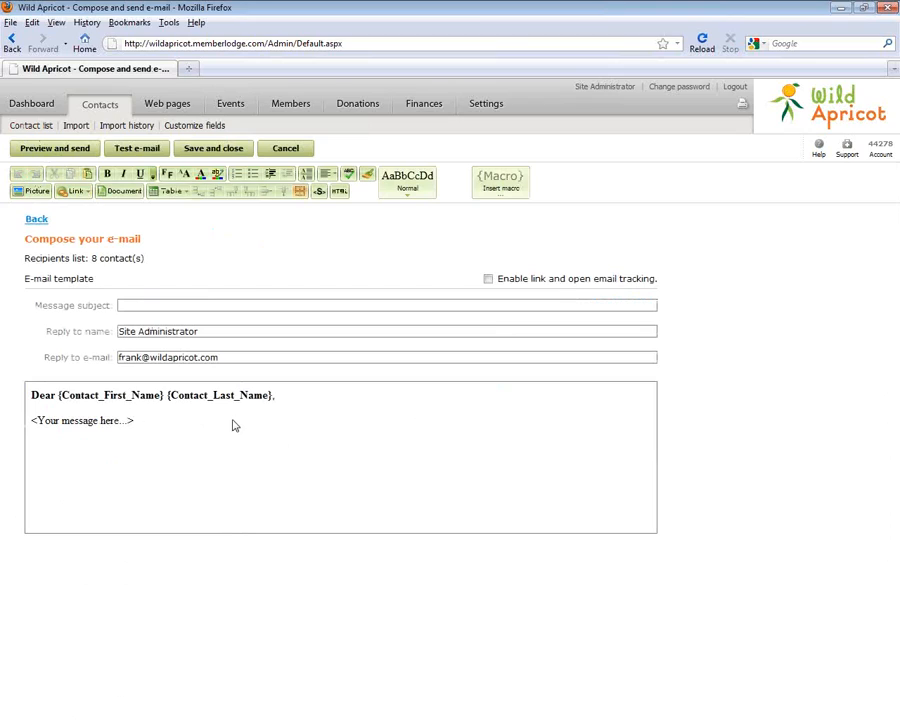
{"action": "left_click_drag", "start_coordinate": [57, 395], "coordinate": [279, 402]}
{"action": "left_click", "coordinate": [198, 423]}
{"action": "left_click", "coordinate": [499, 181]}
{"action": "left_click_drag", "start_coordinate": [635, 247], "coordinate": [663, 221]}
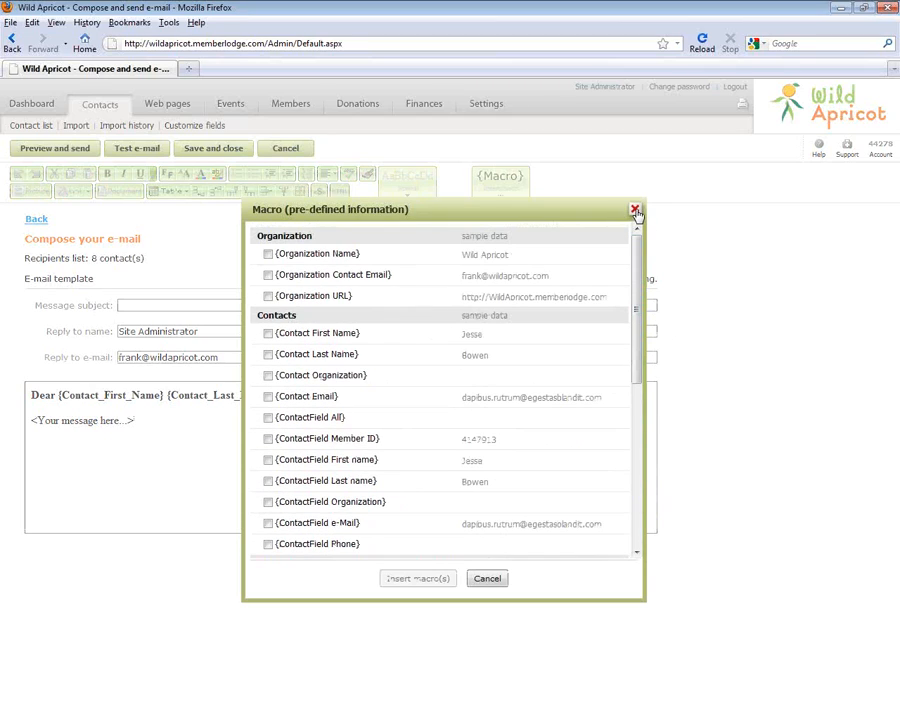
{"action": "left_click", "coordinate": [635, 211]}
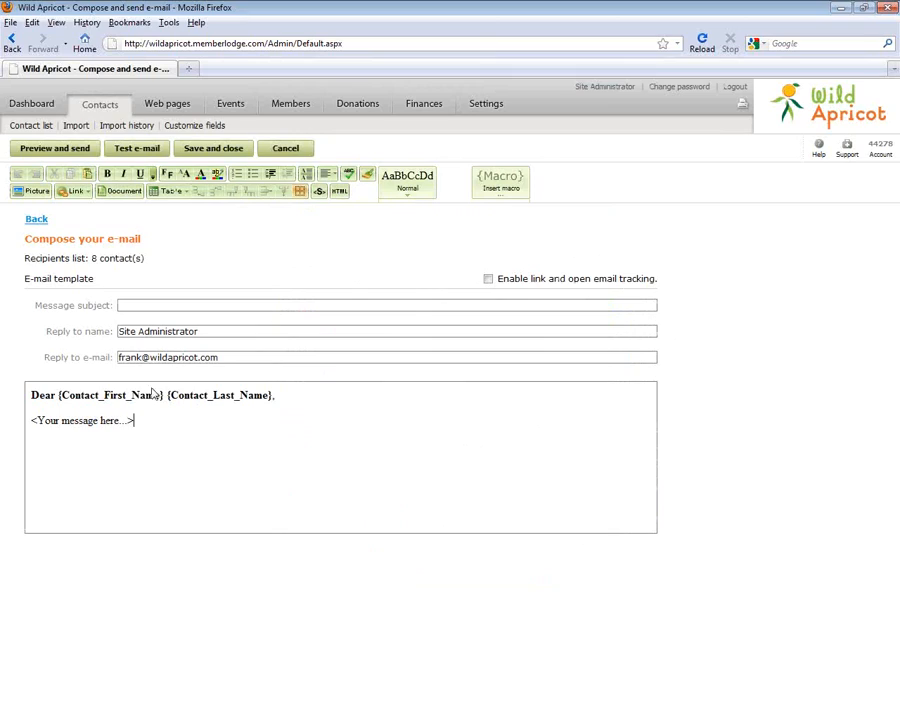
Delete the '<Your message here...>' line, then discard the draft and go to Settings
{"action": "left_click_drag", "start_coordinate": [136, 421], "coordinate": [67, 411]}
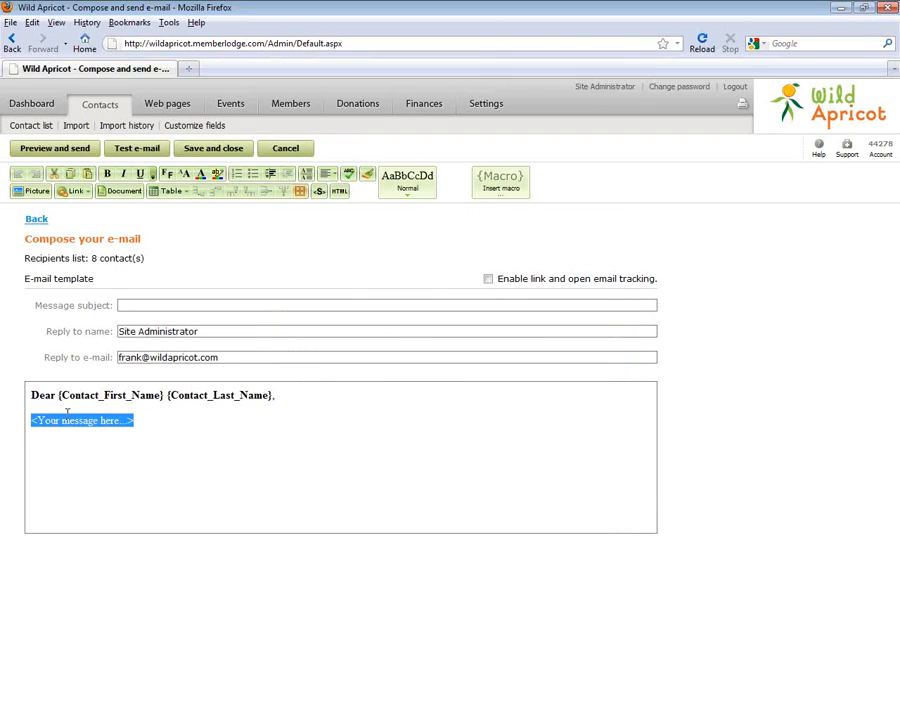
{"action": "key", "text": "Delete"}
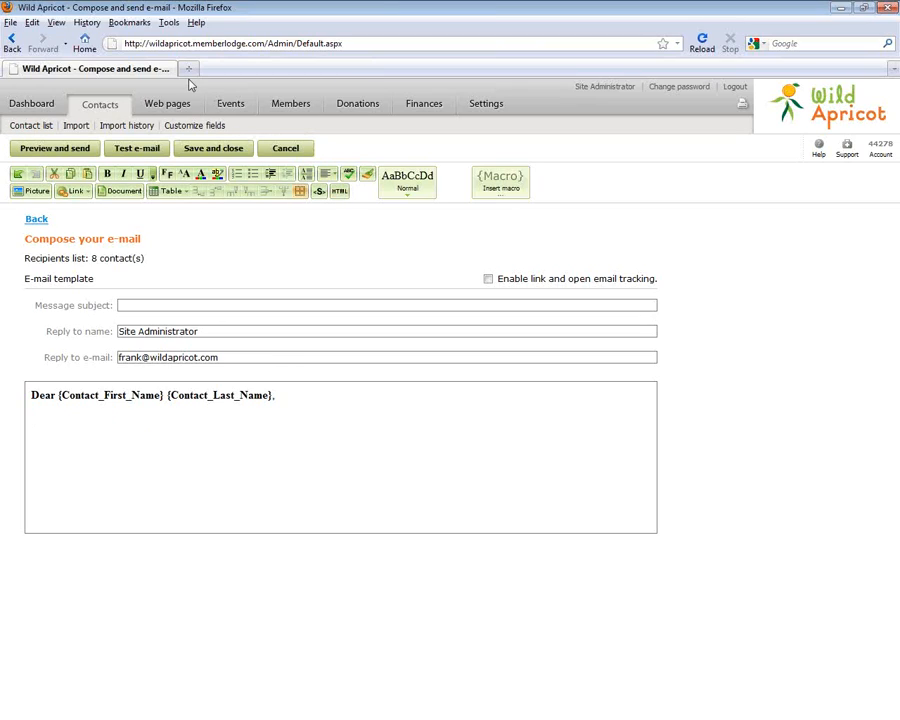
{"action": "left_click", "coordinate": [486, 104]}
{"action": "left_click", "coordinate": [475, 380]}
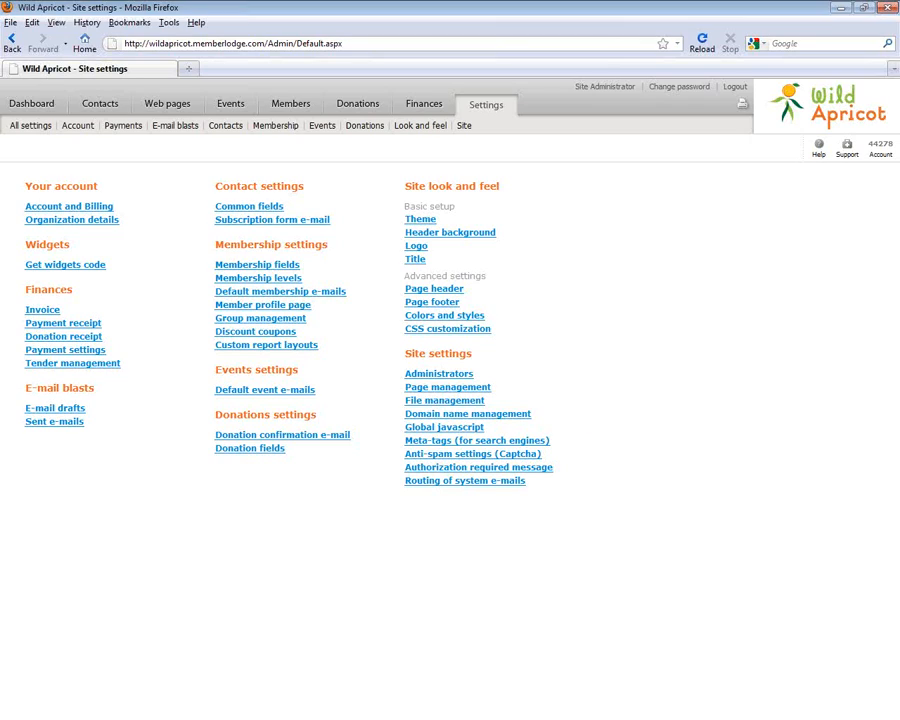
Go through Dashboard and Settings to the Get widgets code page
{"action": "left_click", "coordinate": [36, 106]}
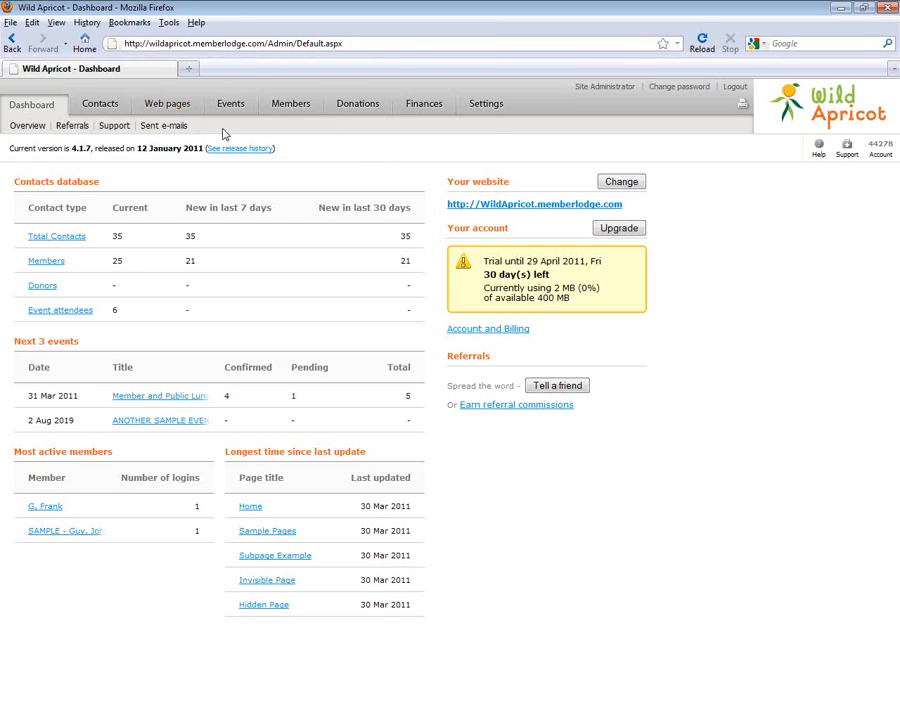
{"action": "left_click", "coordinate": [508, 101]}
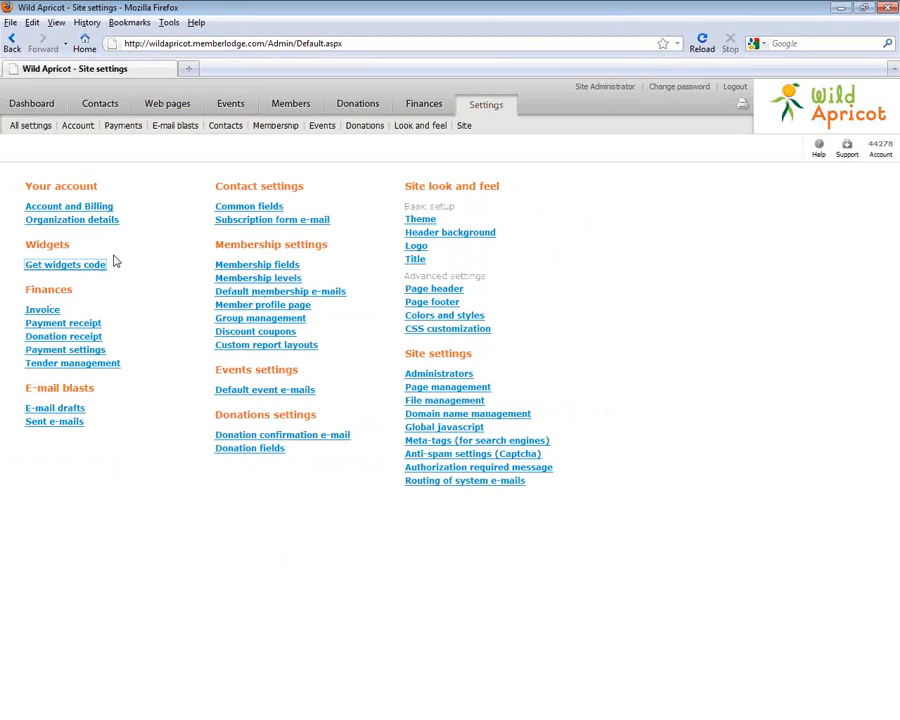
{"action": "left_click", "coordinate": [78, 265]}
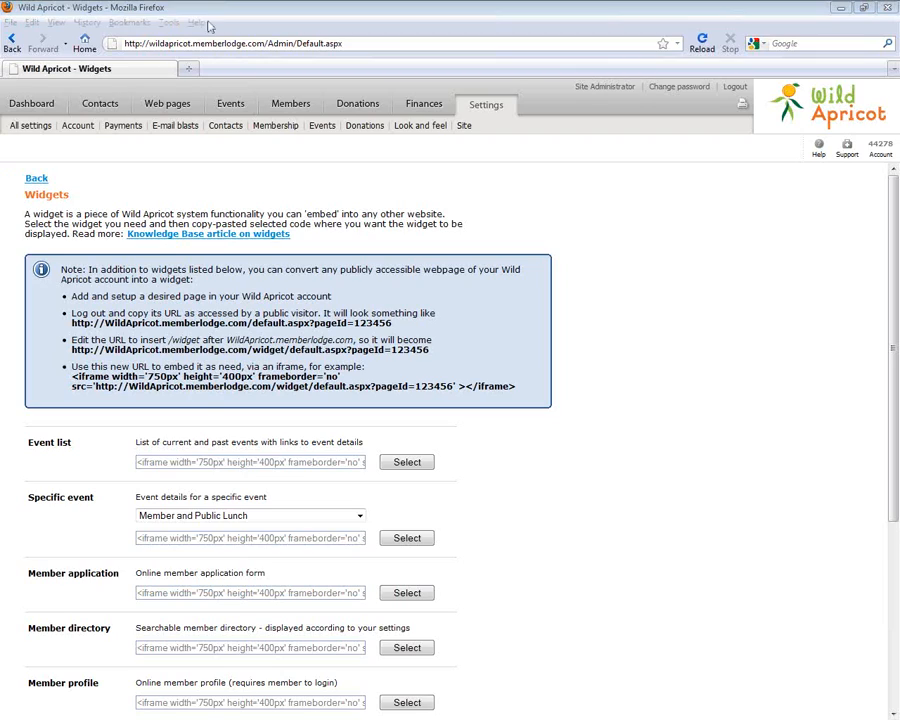
Go back to the Dashboard showing 35 contacts, 25 members and upcoming events
{"action": "left_click", "coordinate": [31, 103]}
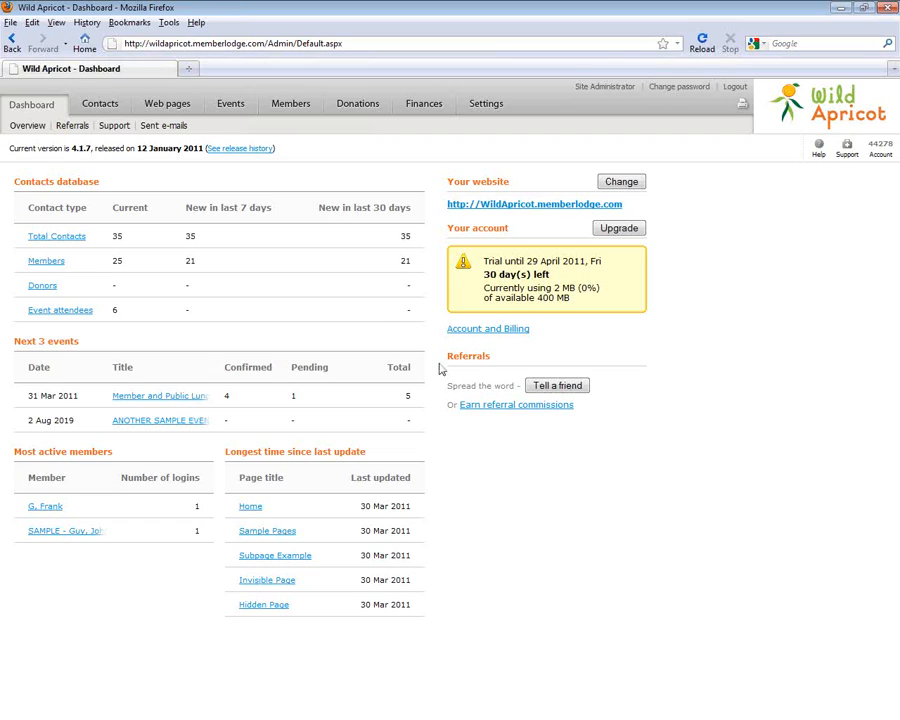
{"action": "left_click", "coordinate": [488, 105]}
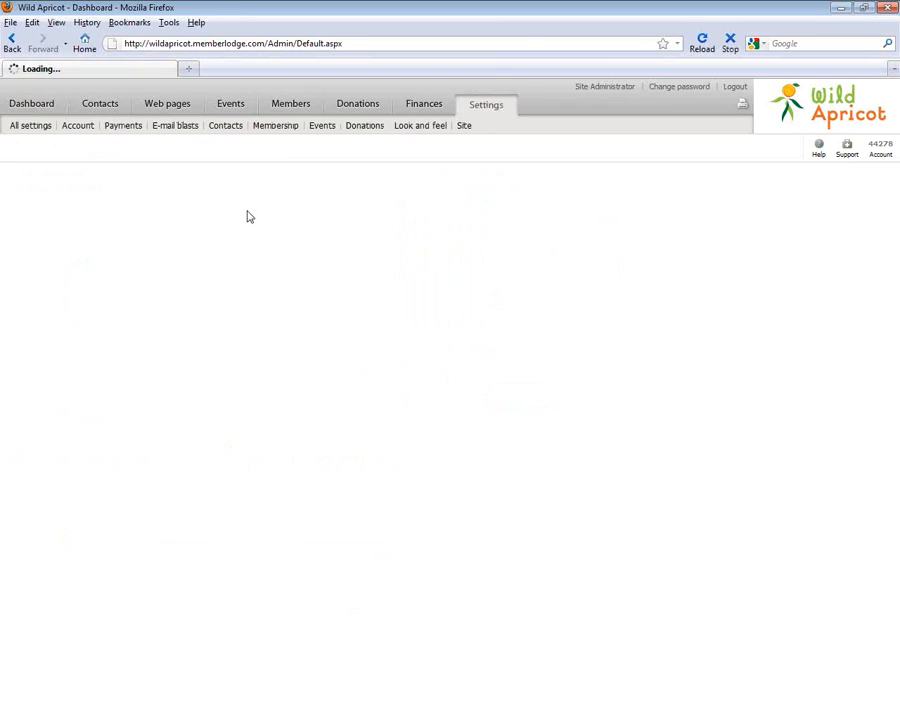
{"action": "left_click", "coordinate": [252, 437]}
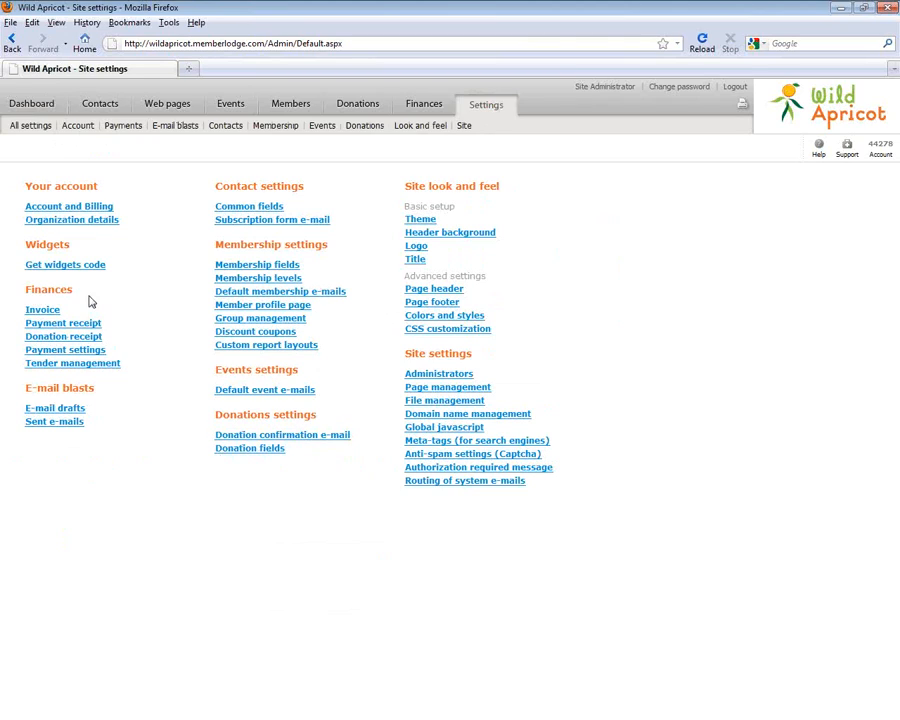
{"action": "left_click", "coordinate": [45, 350]}
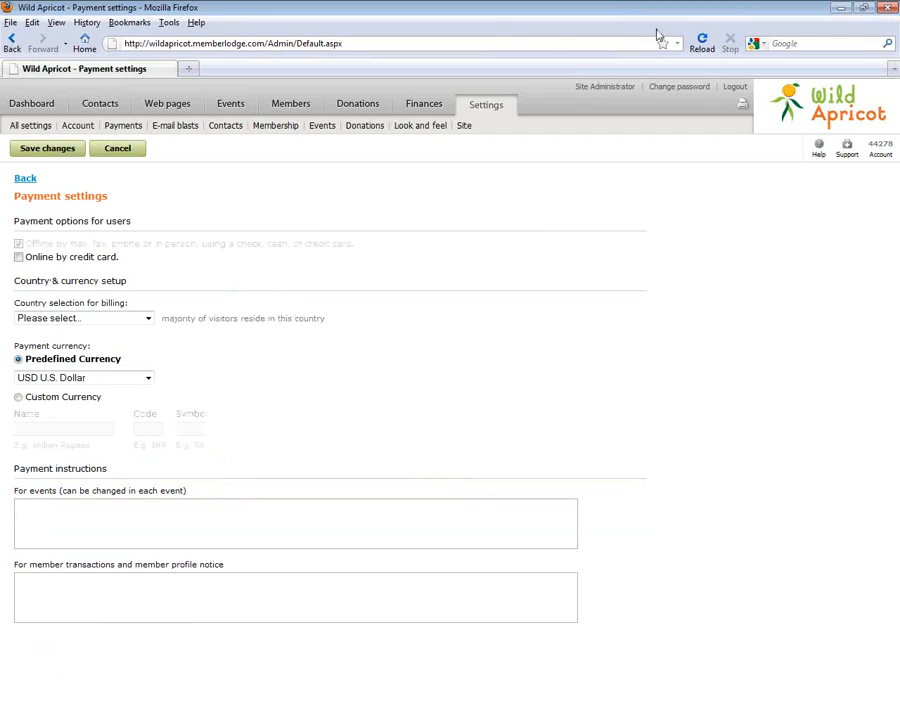
{"action": "left_click", "coordinate": [76, 108]}
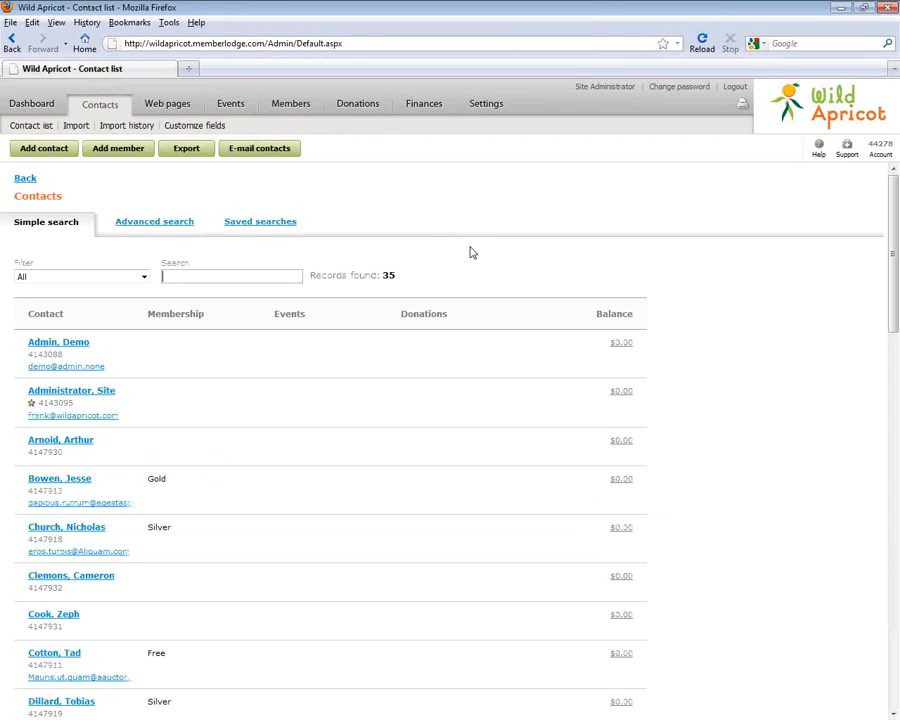
{"action": "left_click", "coordinate": [44, 102]}
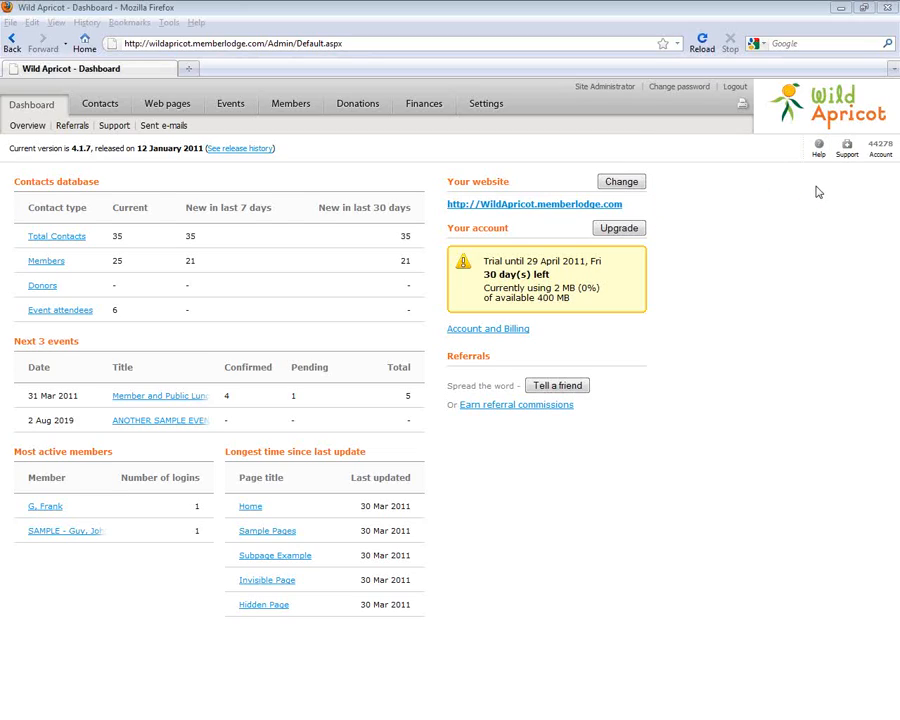
Search help for 'import', open the Import Guide, then return to the Member list summary
{"action": "left_click", "coordinate": [292, 105]}
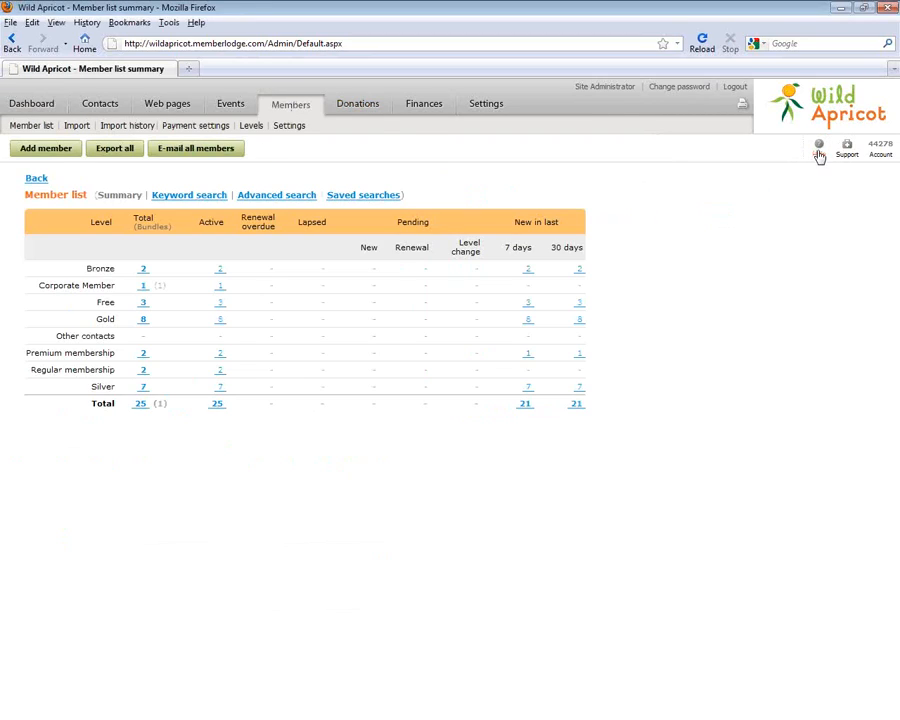
{"action": "mouse_move", "coordinate": [819, 154]}
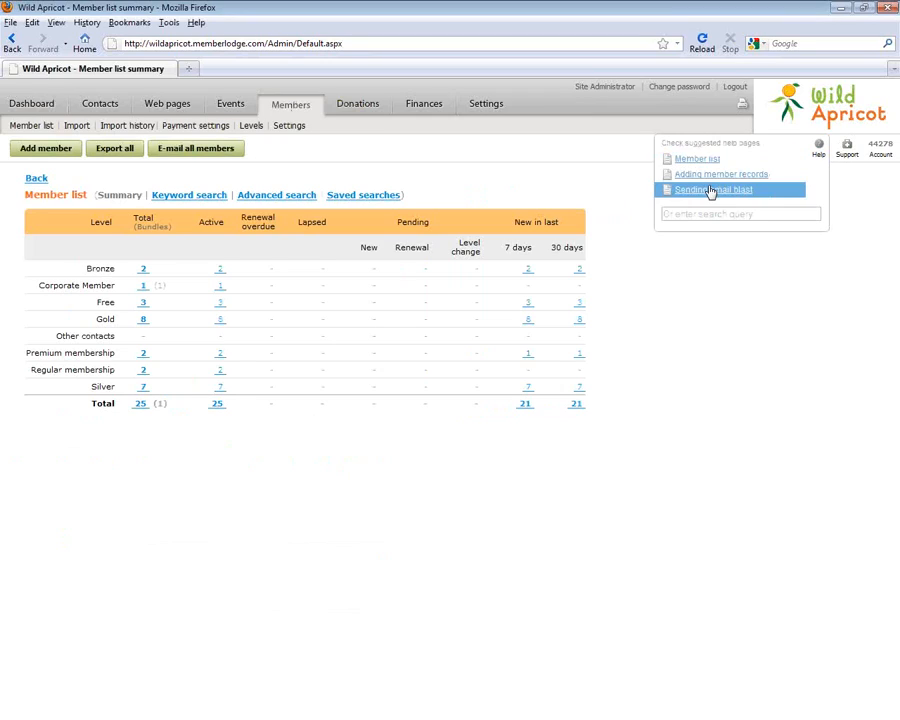
{"action": "left_click", "coordinate": [752, 217]}
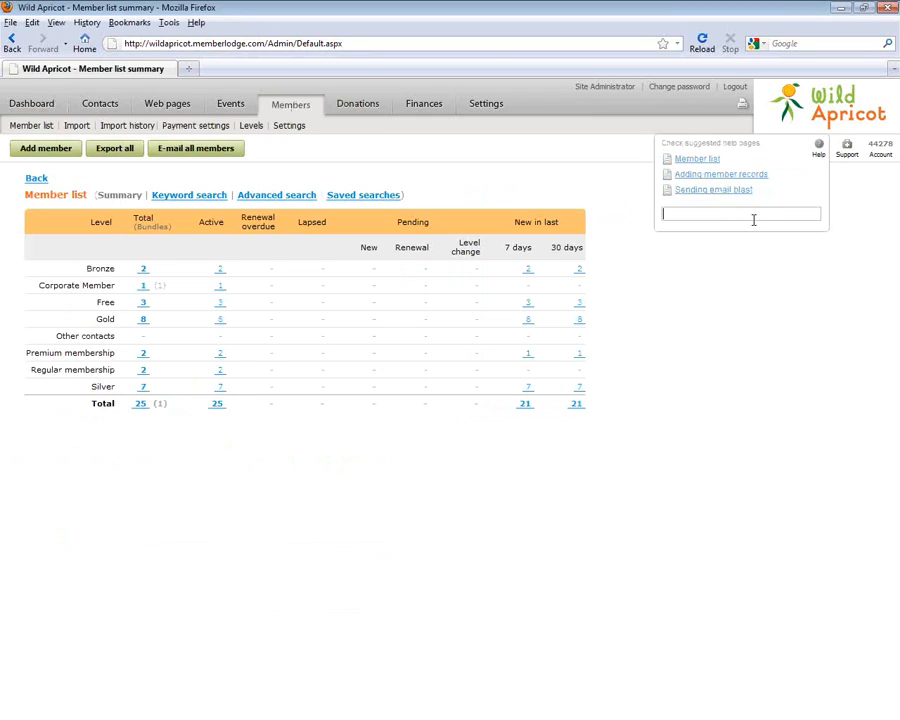
{"action": "type", "text": "import"}
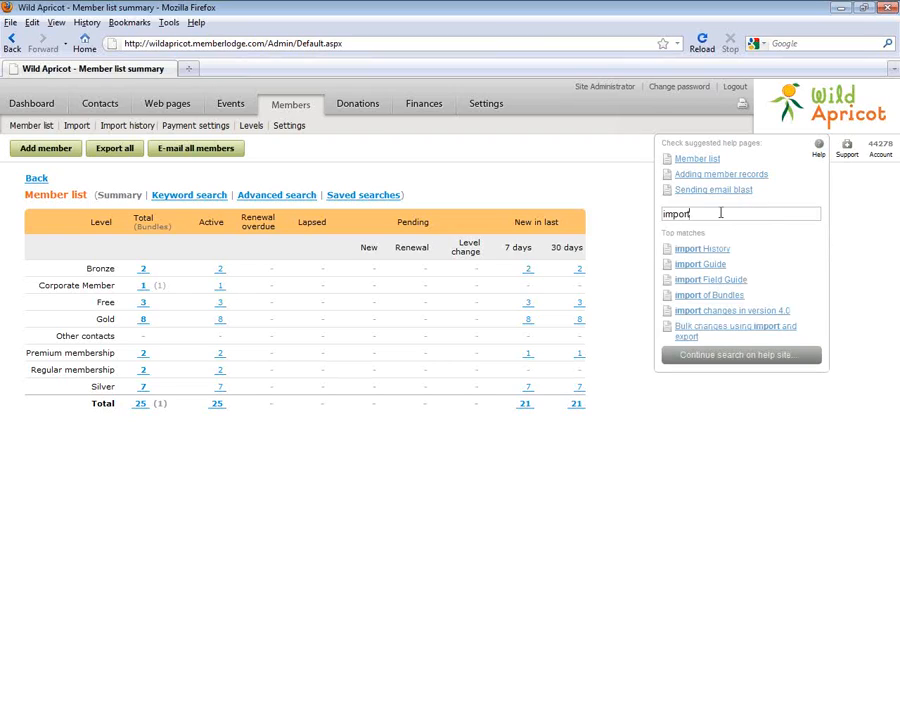
{"action": "left_click", "coordinate": [708, 266]}
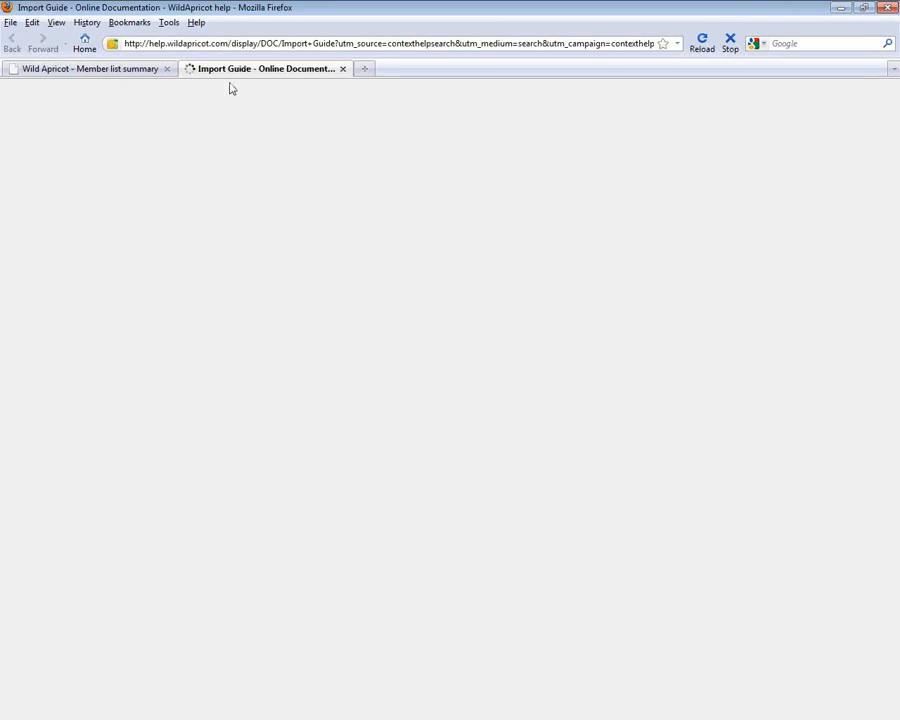
{"action": "scroll", "coordinate": [895, 240], "scroll_direction": "down", "scroll_amount": 15}
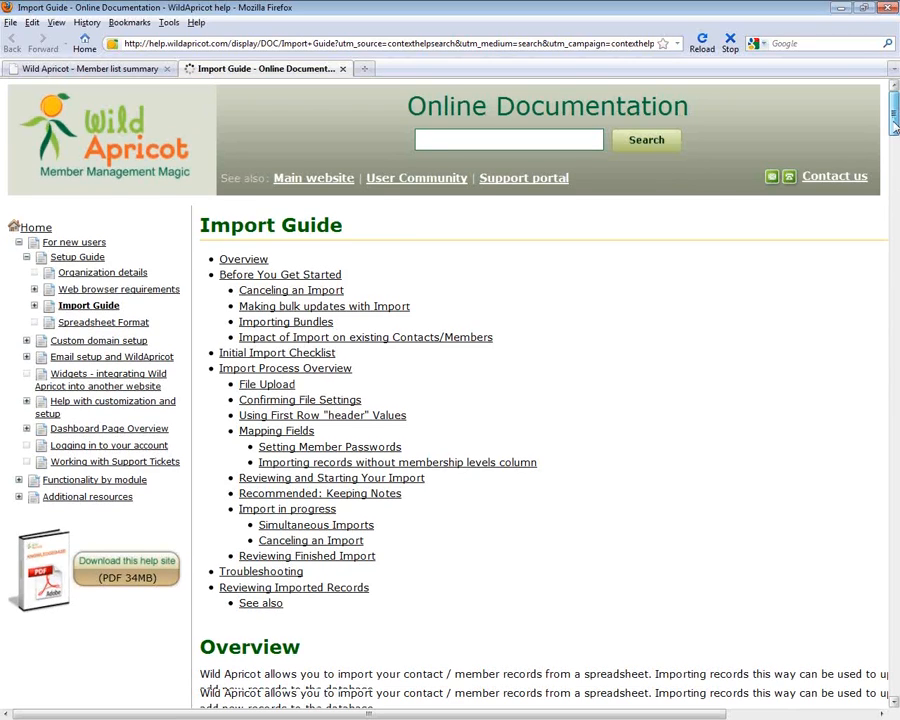
{"action": "left_click_drag", "start_coordinate": [895, 271], "coordinate": [893, 100]}
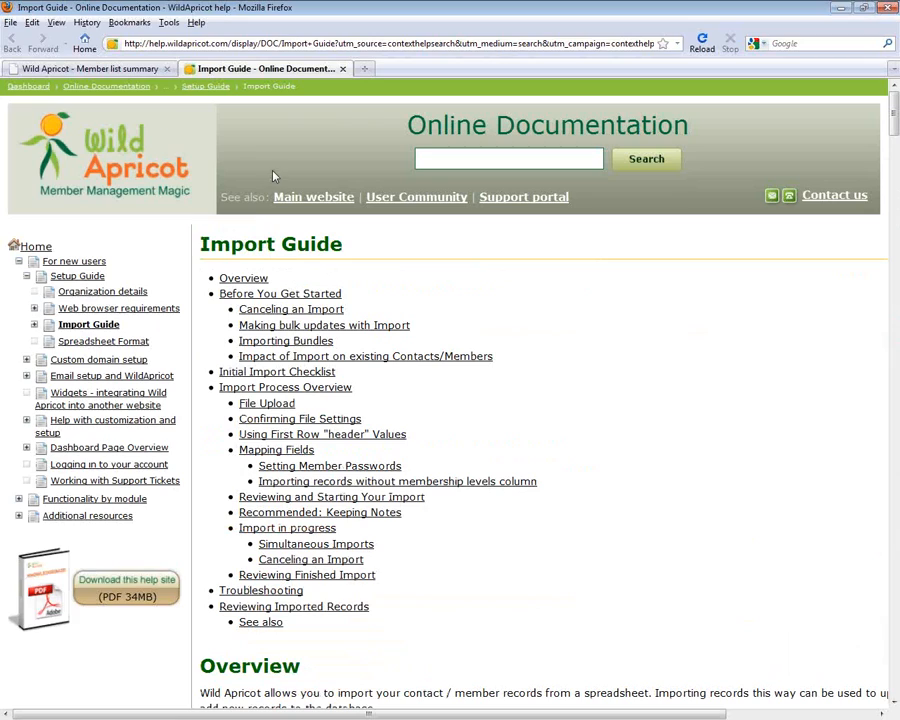
{"action": "left_click", "coordinate": [72, 69]}
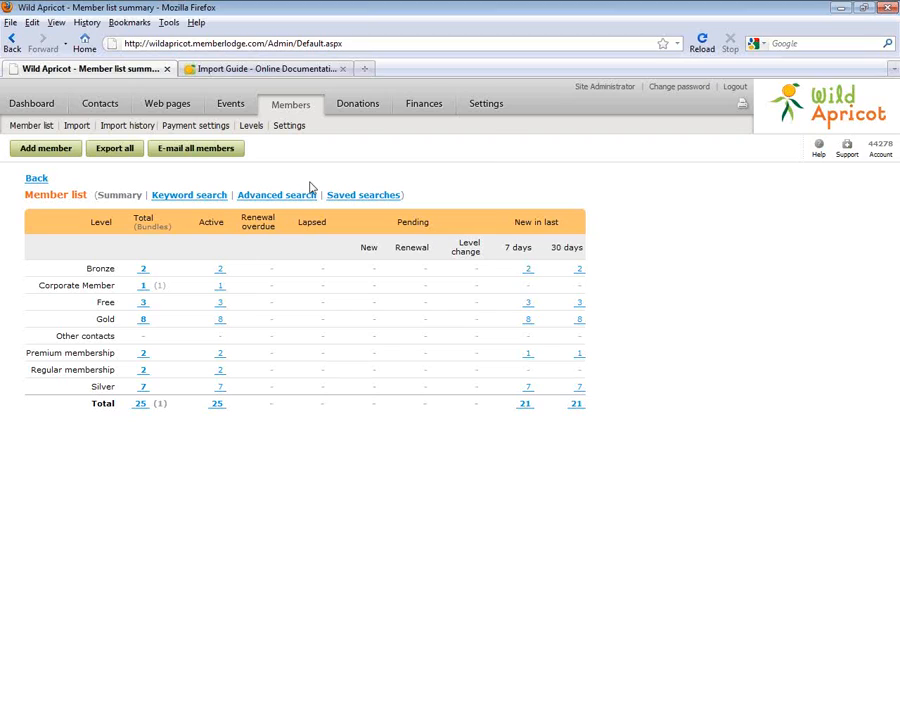
Replace the Contact e-mail in Organization details with a new address and save it
{"action": "left_click", "coordinate": [484, 104]}
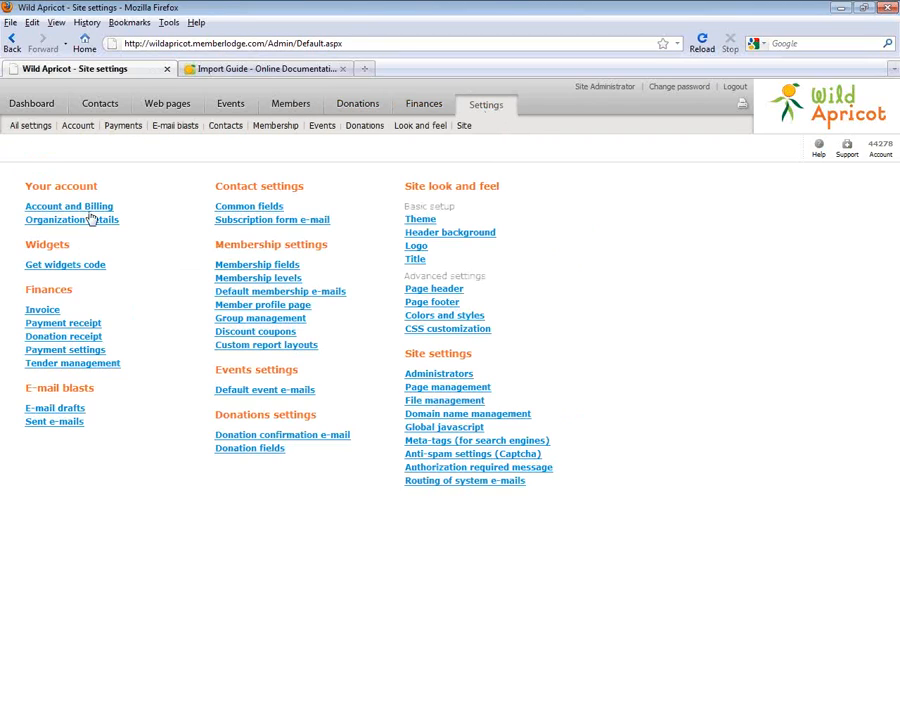
{"action": "left_click", "coordinate": [88, 219]}
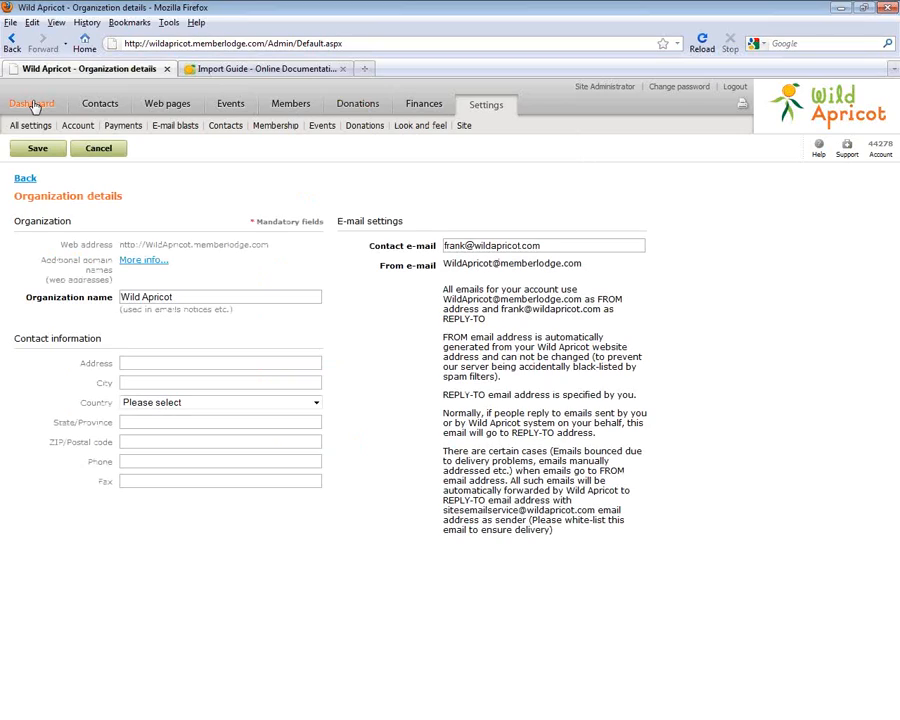
{"action": "left_click_drag", "start_coordinate": [540, 245], "coordinate": [333, 243]}
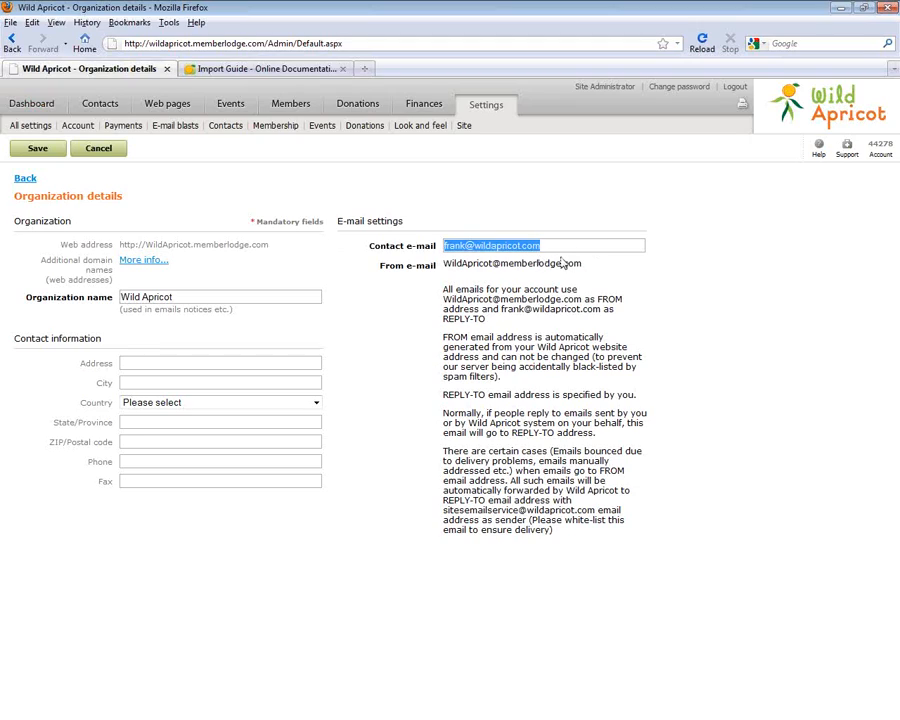
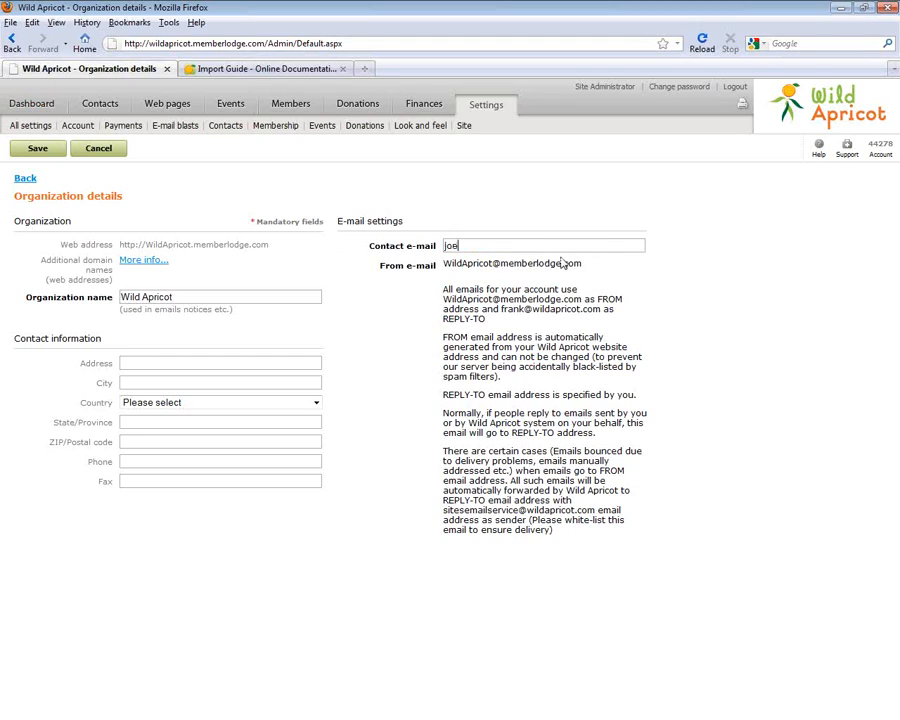
{"action": "left_click", "coordinate": [40, 148]}
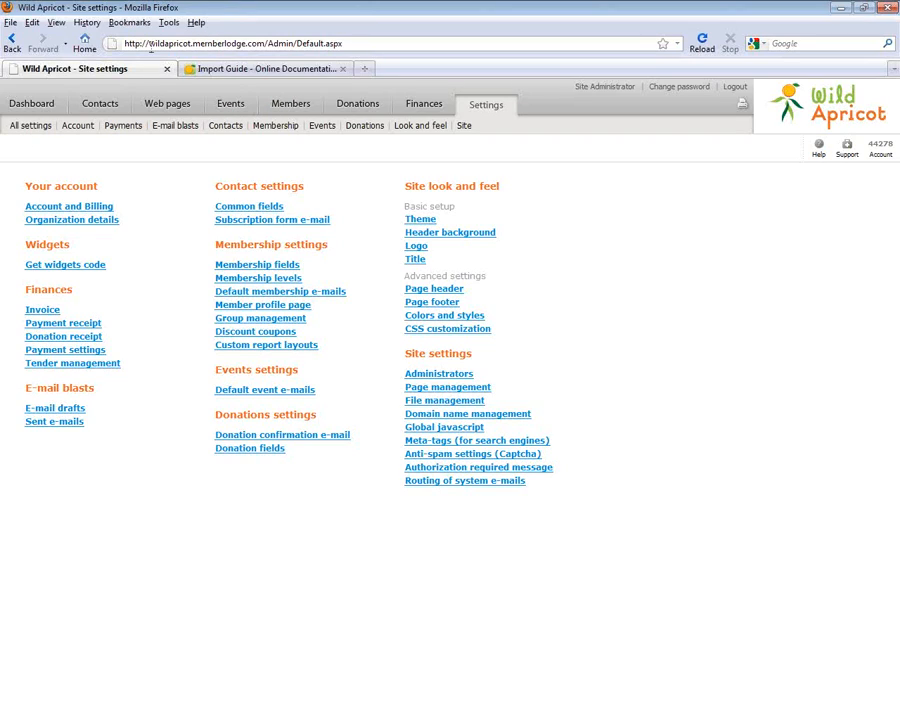
{"action": "left_click_drag", "start_coordinate": [150, 43], "coordinate": [266, 43]}
Confirm the primary domain is WildApricot.memberlodge.com in Domain name management, then open Contacts
{"action": "left_click", "coordinate": [478, 413]}
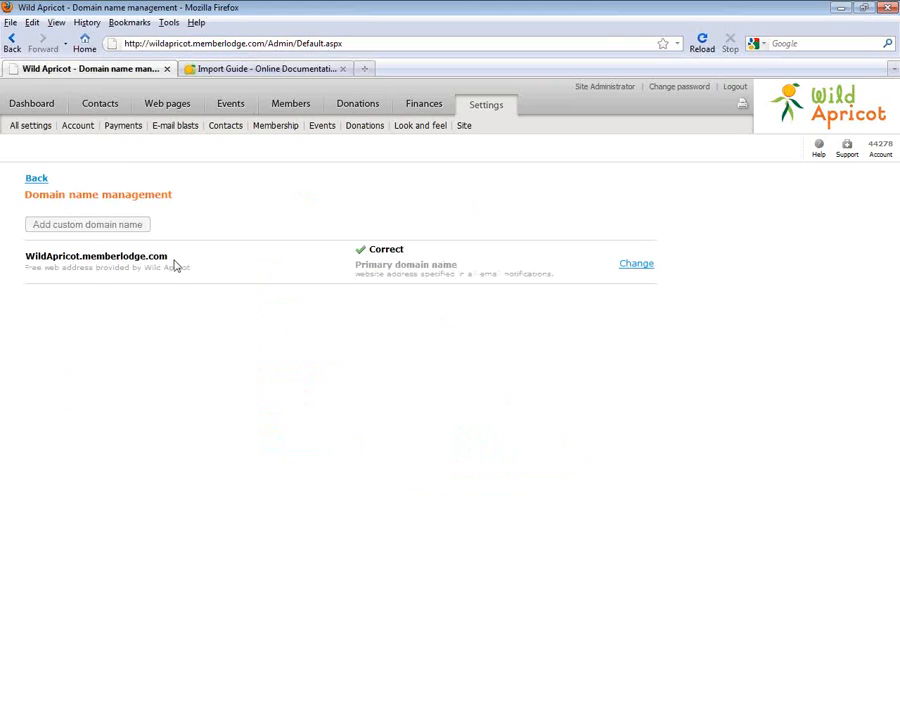
{"action": "left_click_drag", "start_coordinate": [175, 262], "coordinate": [16, 247]}
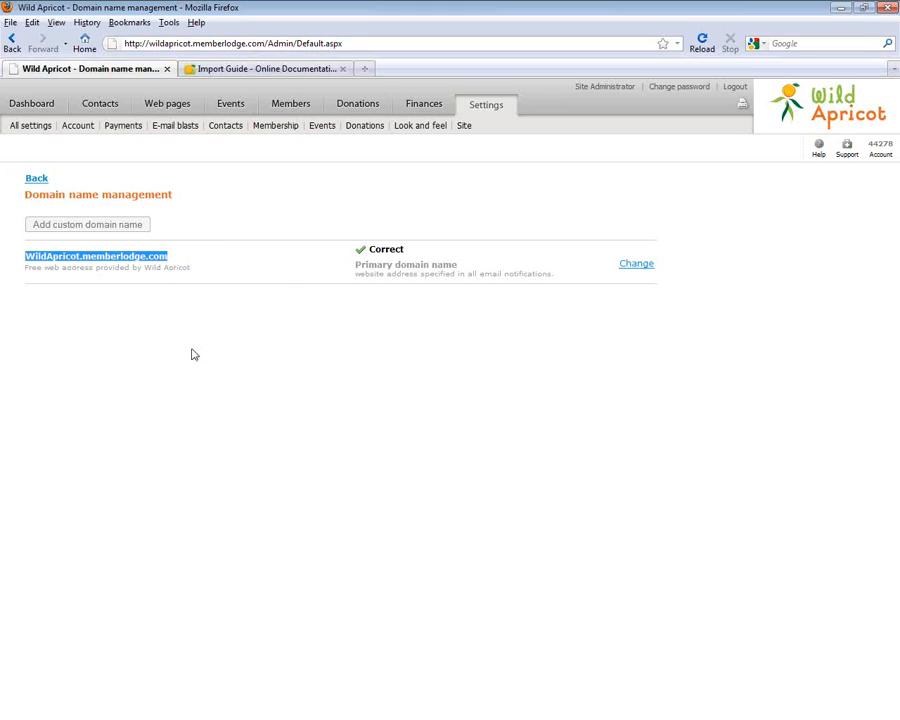
{"action": "left_click", "coordinate": [104, 103]}
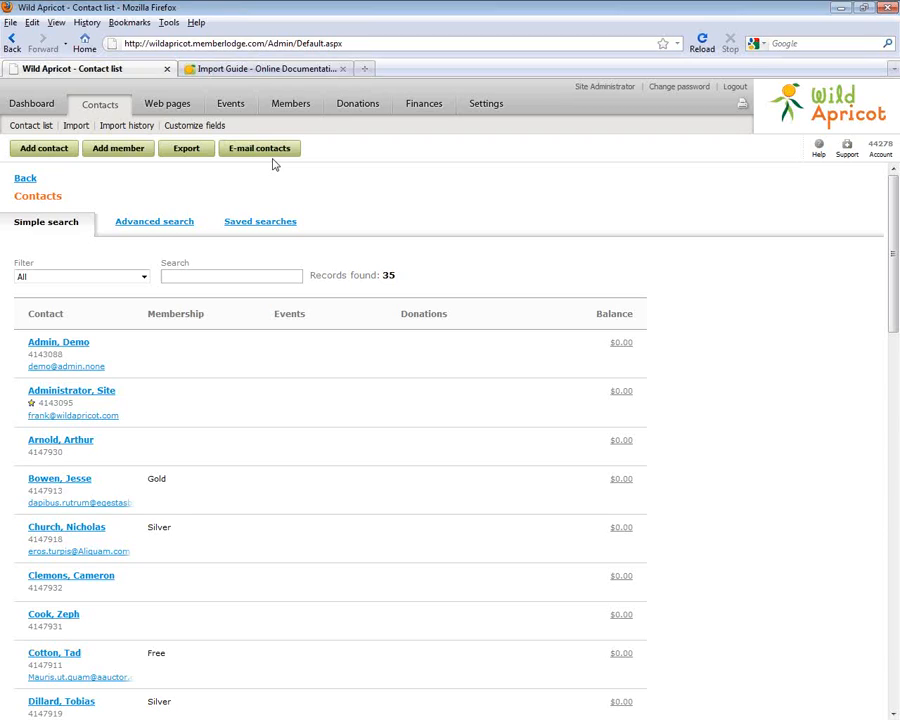
Change the primary web address to yourassociation.camp9.org, save, and accept the redirect
{"action": "left_click", "coordinate": [468, 108]}
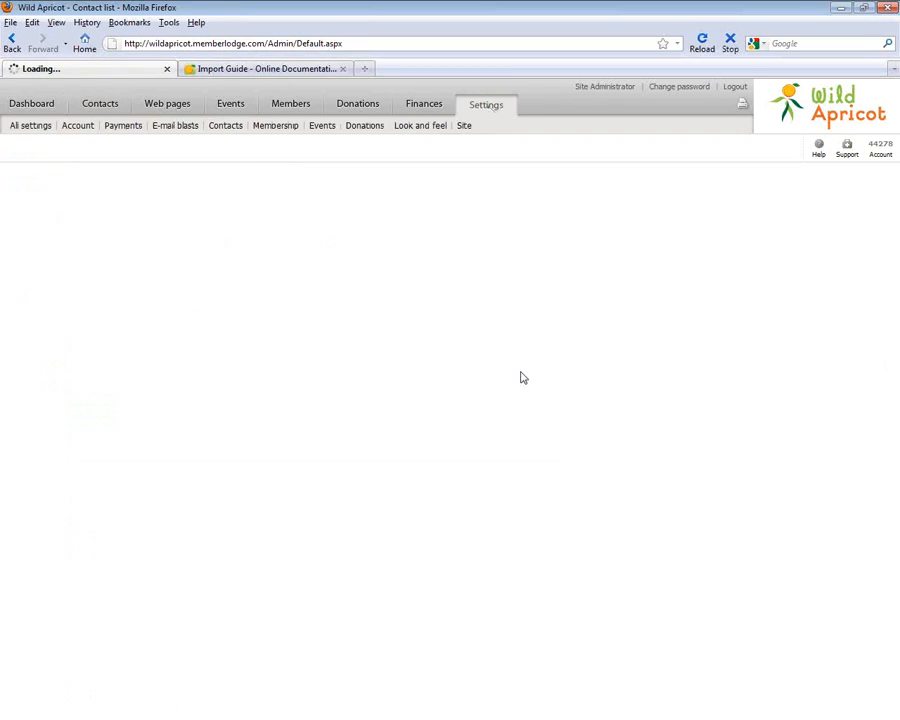
{"action": "left_click", "coordinate": [465, 414]}
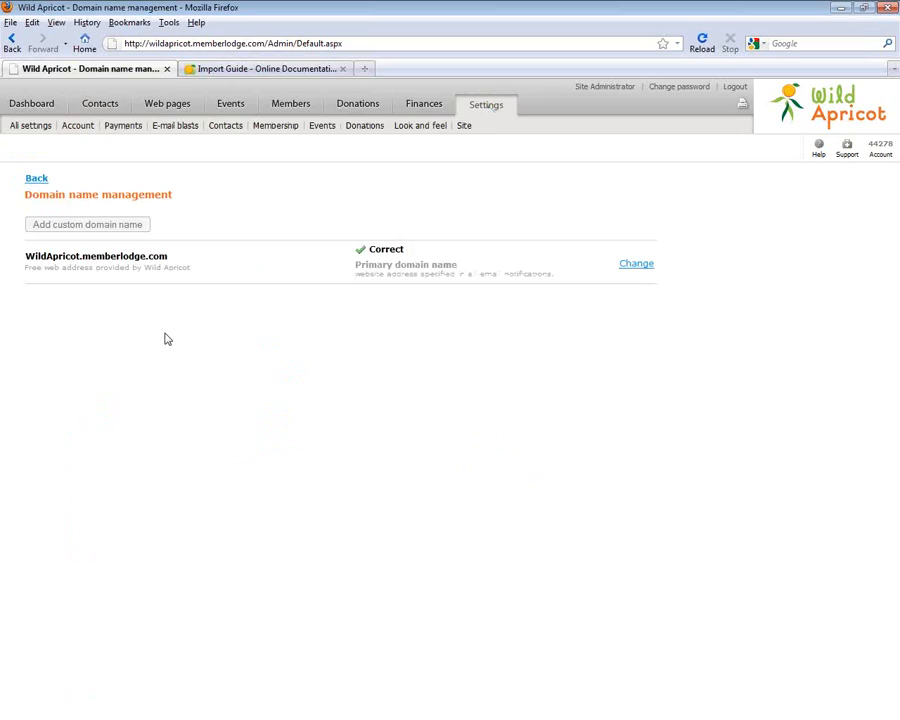
{"action": "left_click", "coordinate": [645, 266]}
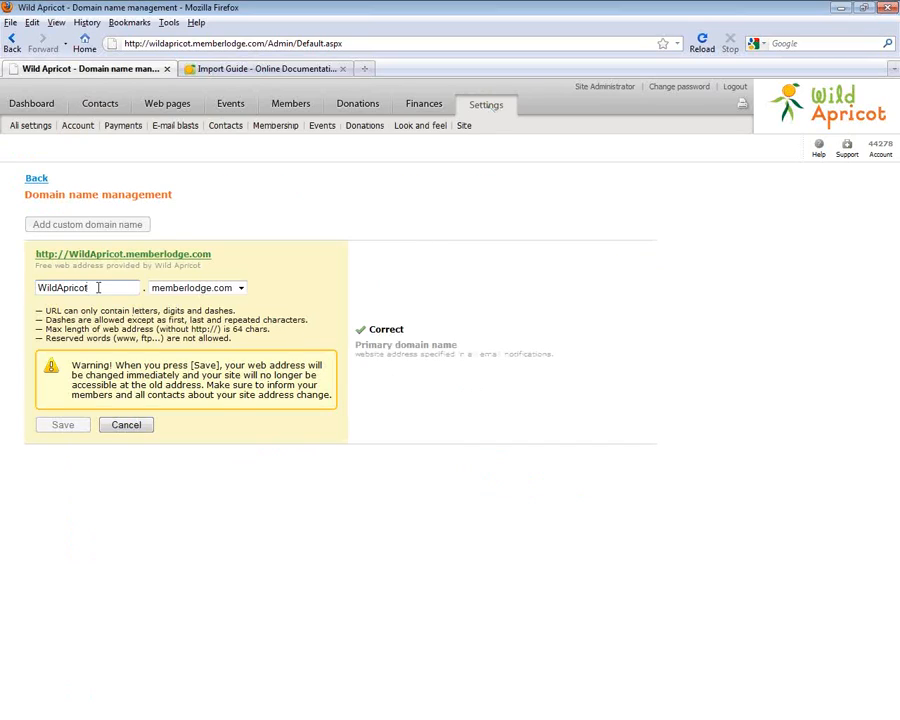
{"action": "double_click", "coordinate": [98, 287]}
{"action": "type", "text": "your"}
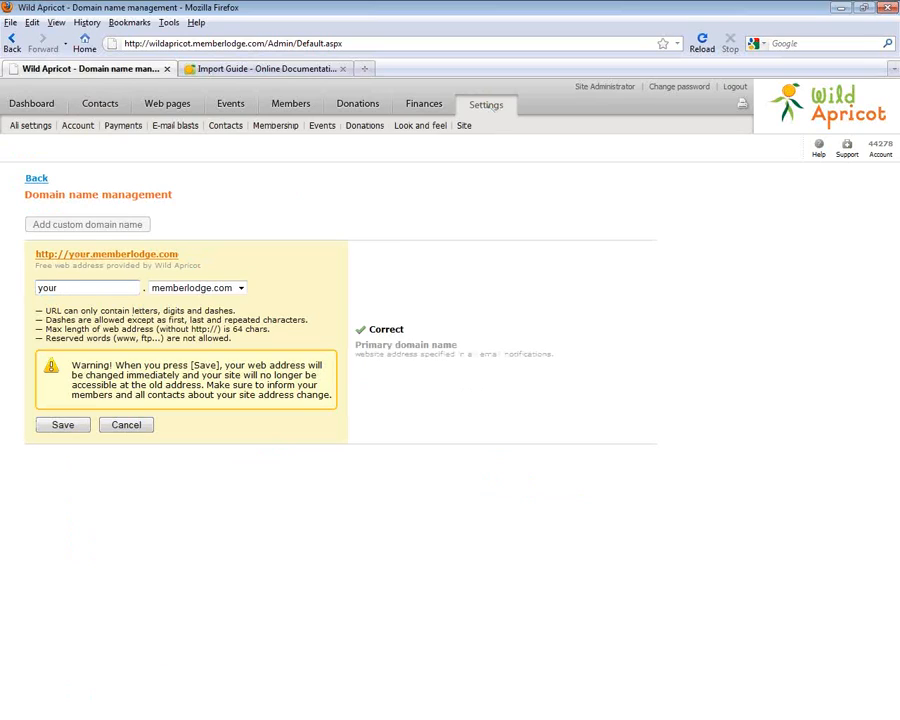
{"action": "type", "text": "associat"}
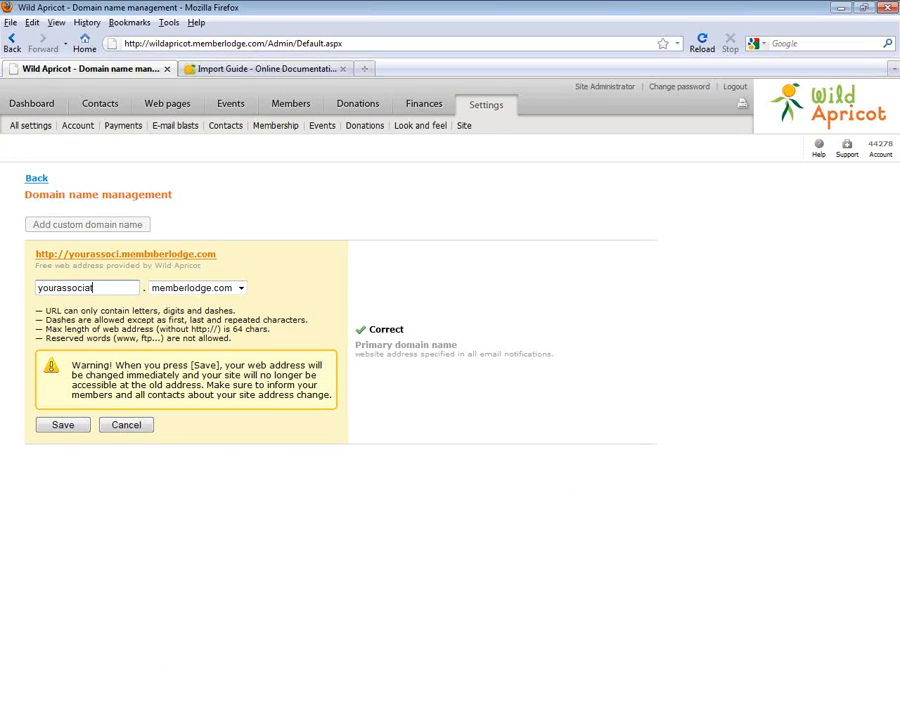
{"action": "type", "text": "ion"}
{"action": "left_click", "coordinate": [200, 288]}
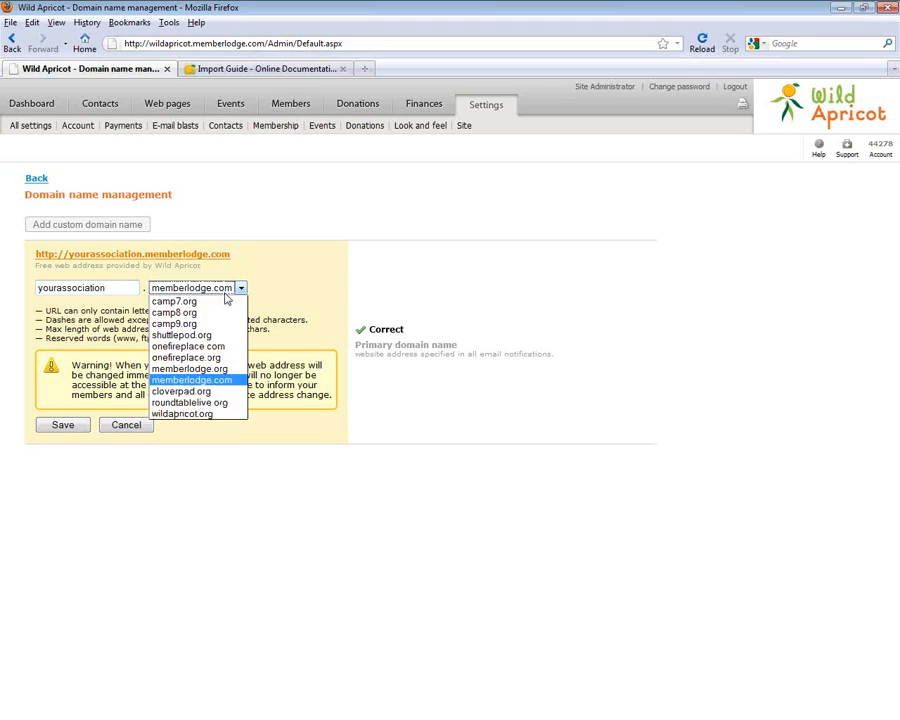
{"action": "left_click", "coordinate": [172, 316]}
{"action": "left_click", "coordinate": [74, 428]}
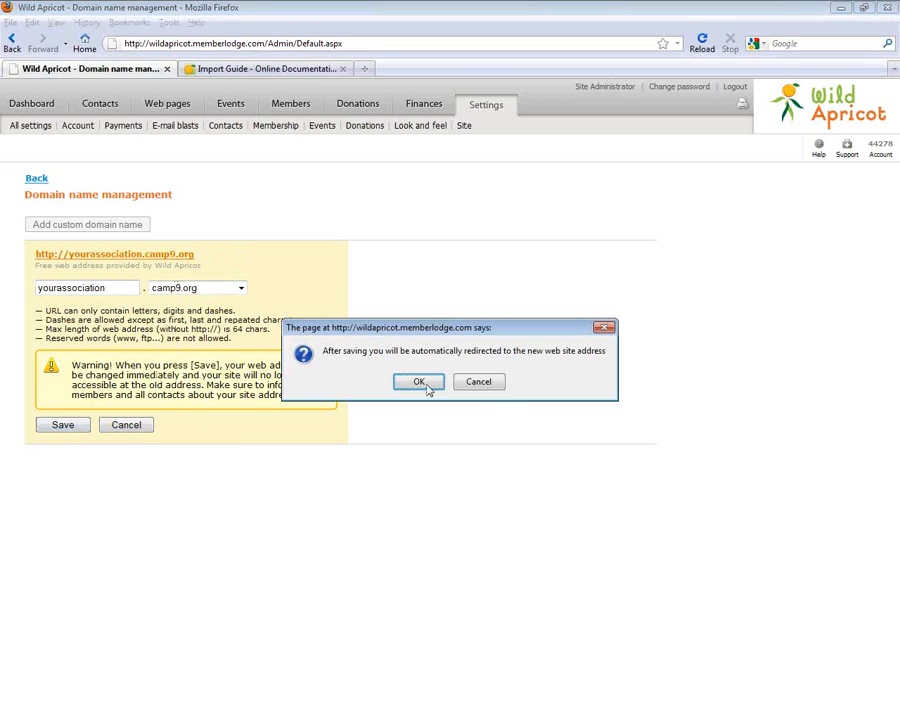
{"action": "left_click", "coordinate": [426, 442]}
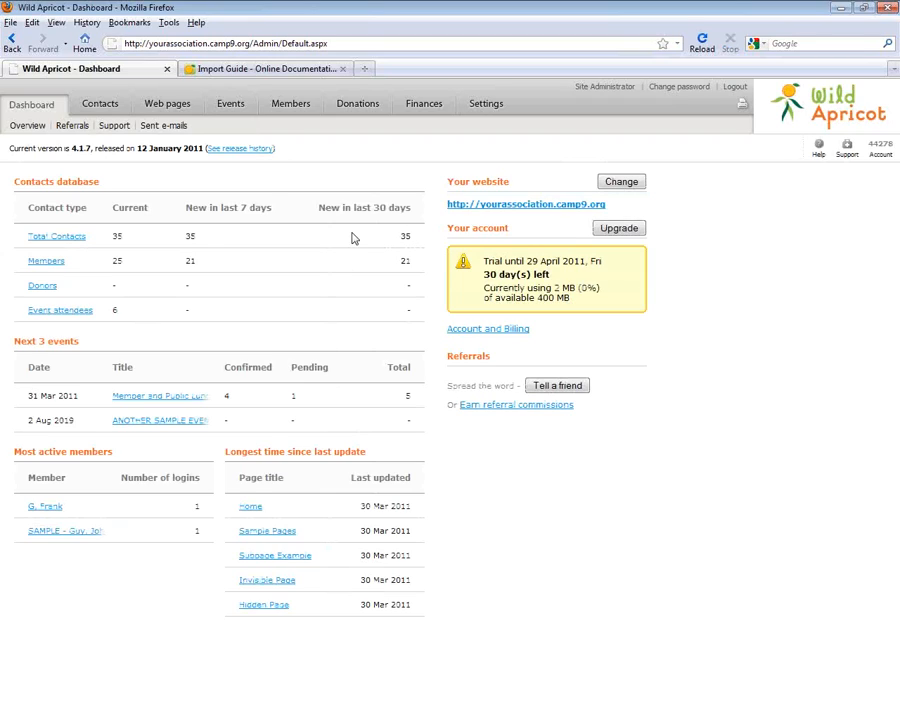
{"action": "left_click_drag", "start_coordinate": [446, 329], "coordinate": [522, 337]}
{"action": "left_click", "coordinate": [181, 206]}
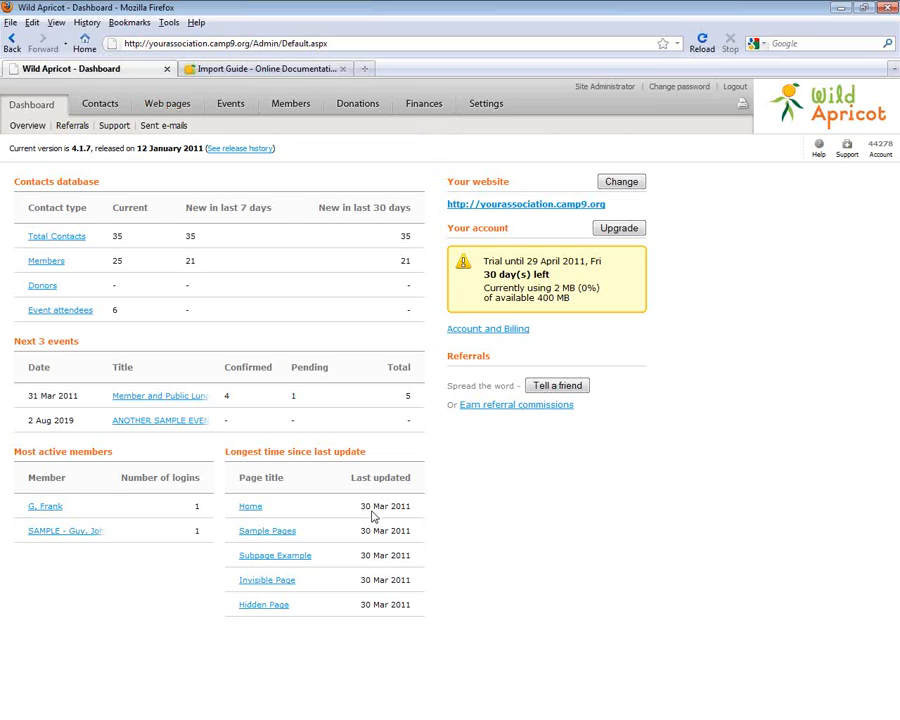
{"action": "triple_click", "coordinate": [465, 330]}
From the Import Guide, go to the main Wild Apricot website's Pricing page
{"action": "left_click", "coordinate": [838, 143]}
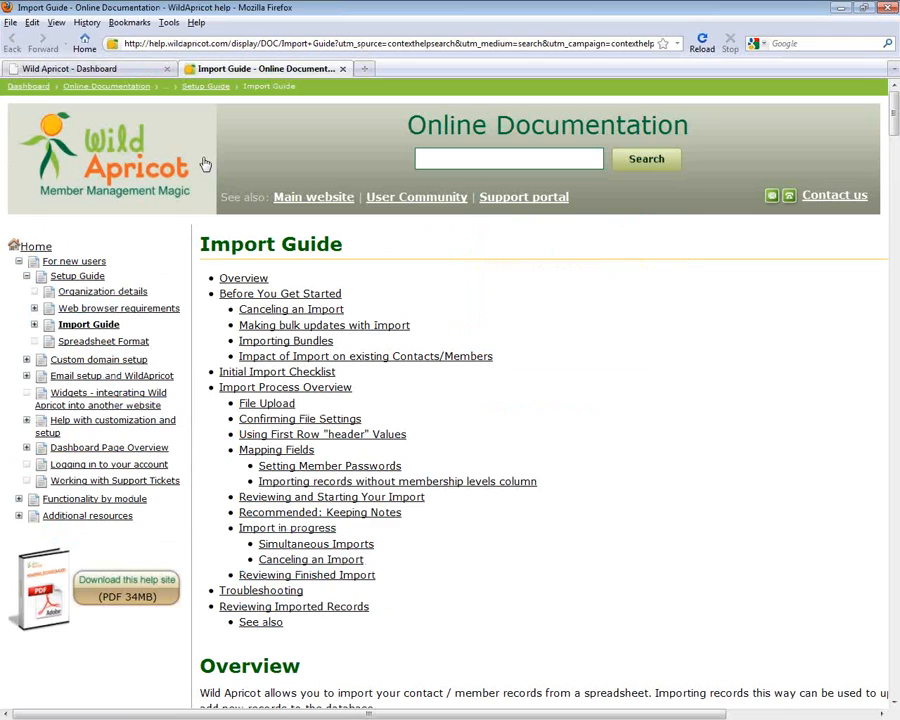
{"action": "left_click", "coordinate": [197, 140]}
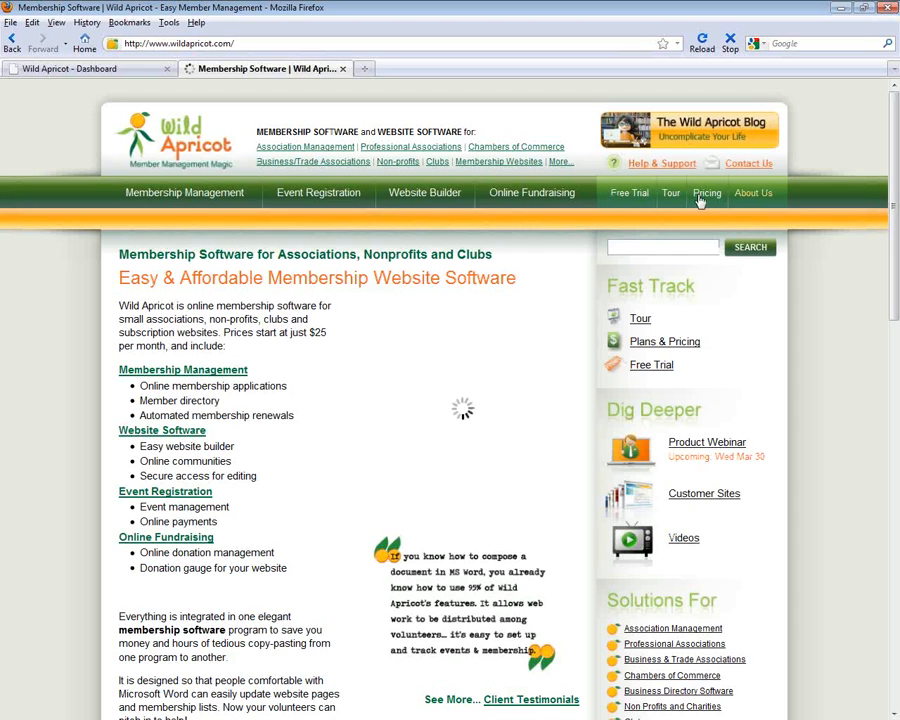
{"action": "left_click", "coordinate": [704, 194]}
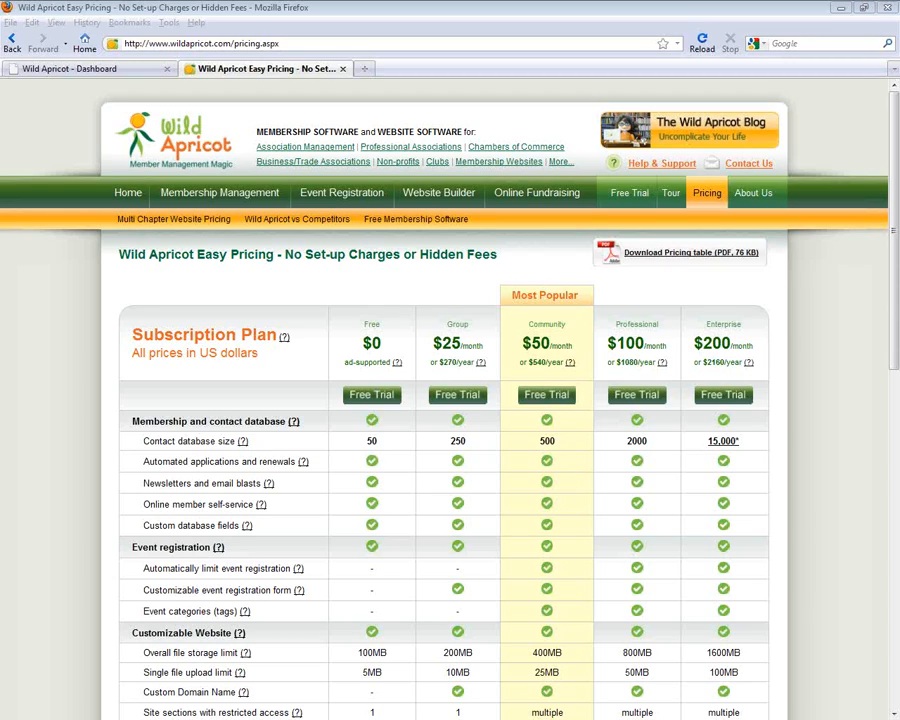
Open the 'Wild Apricot Presentation (7.6 MB PowerPoint)' from the Wild Apricot homepage
{"action": "left_click", "coordinate": [138, 191]}
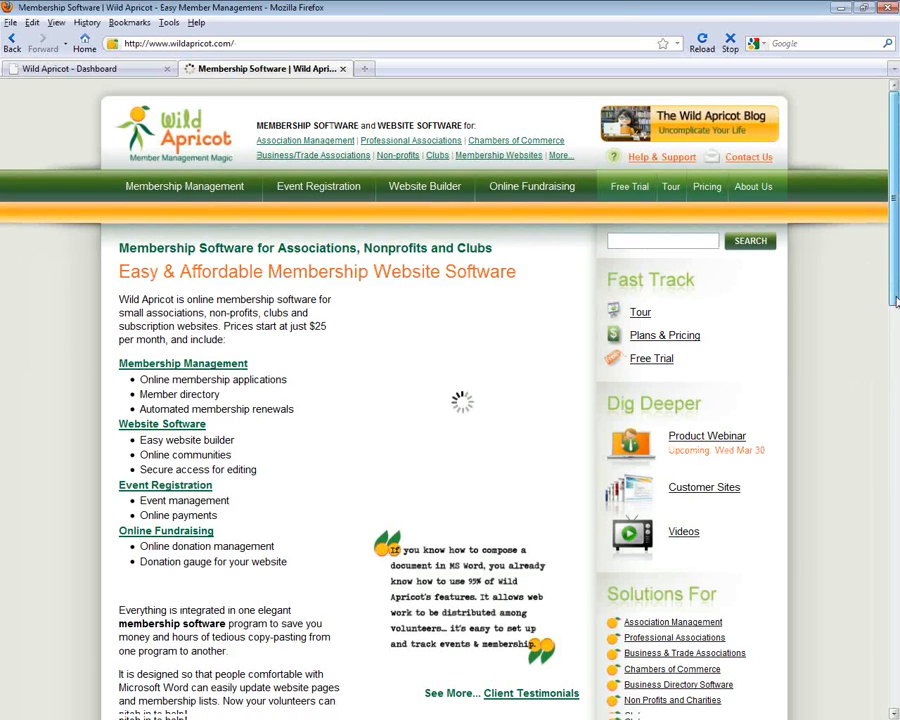
{"action": "left_click_drag", "start_coordinate": [893, 317], "coordinate": [896, 505]}
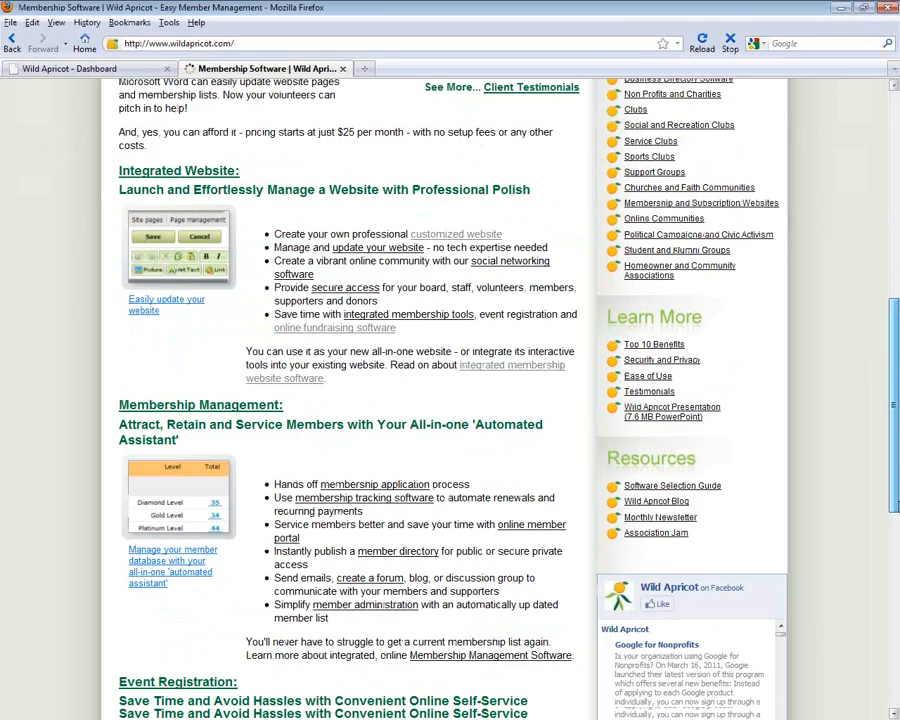
{"action": "left_click", "coordinate": [673, 410]}
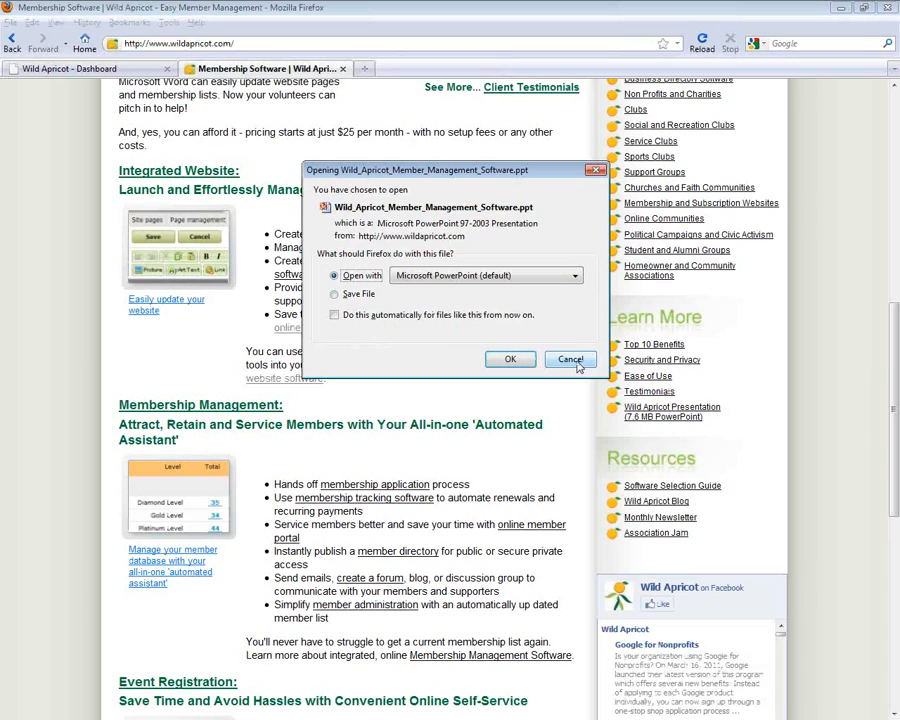
{"action": "left_click_drag", "start_coordinate": [533, 178], "coordinate": [446, 177]}
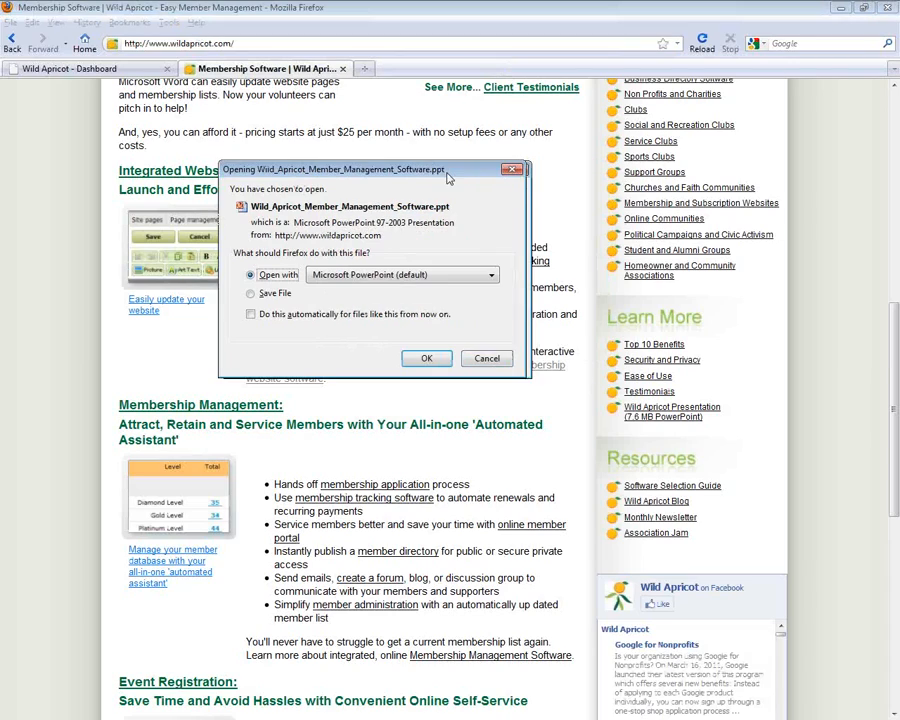
{"action": "left_click", "coordinate": [428, 357]}
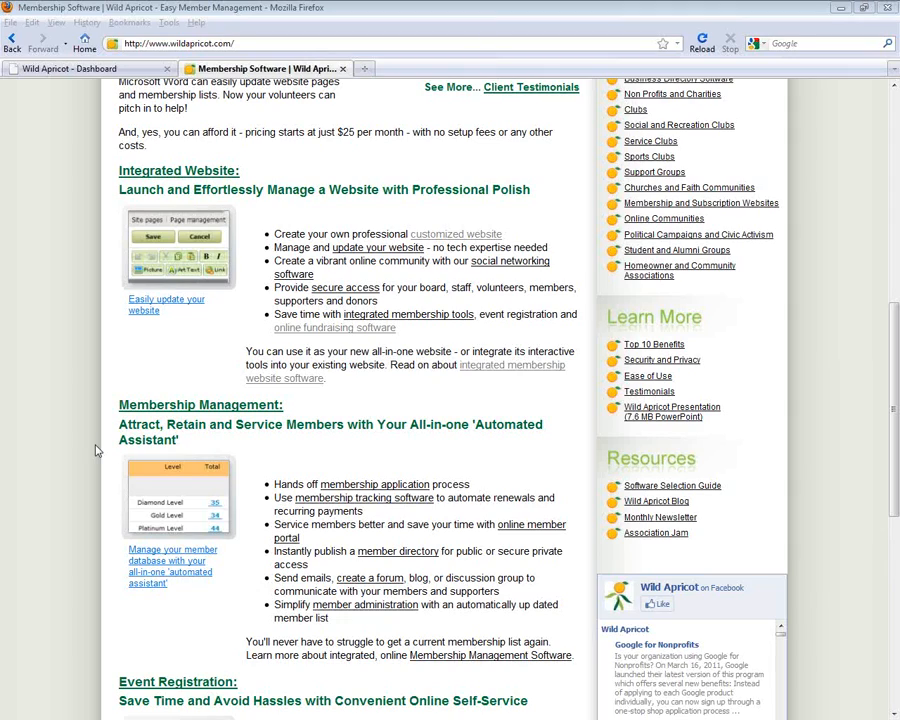
Scroll the homepage to the top and open the Pricing page showing Free $0 to Enterprise $200/month plans
{"action": "left_click", "coordinate": [896, 371]}
{"action": "left_click_drag", "start_coordinate": [897, 358], "coordinate": [895, 122]}
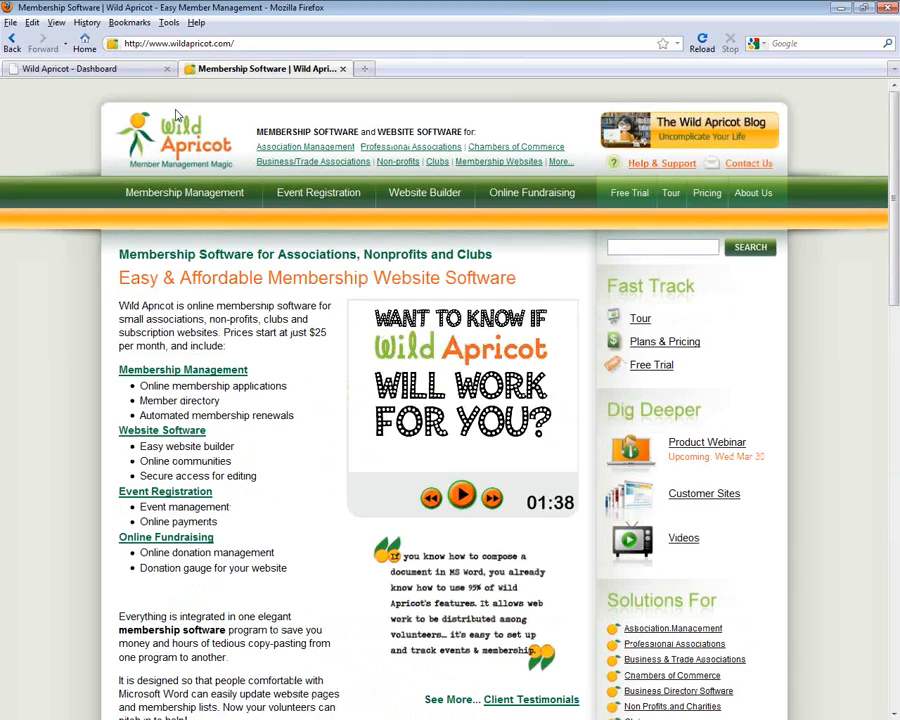
{"action": "left_click", "coordinate": [122, 72]}
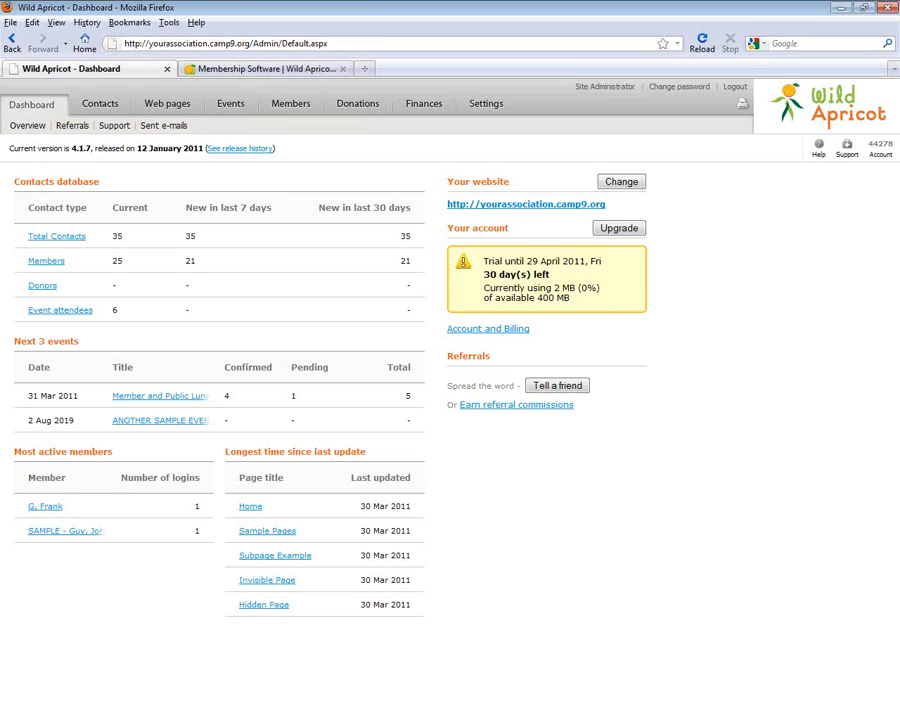
{"action": "left_click", "coordinate": [224, 66]}
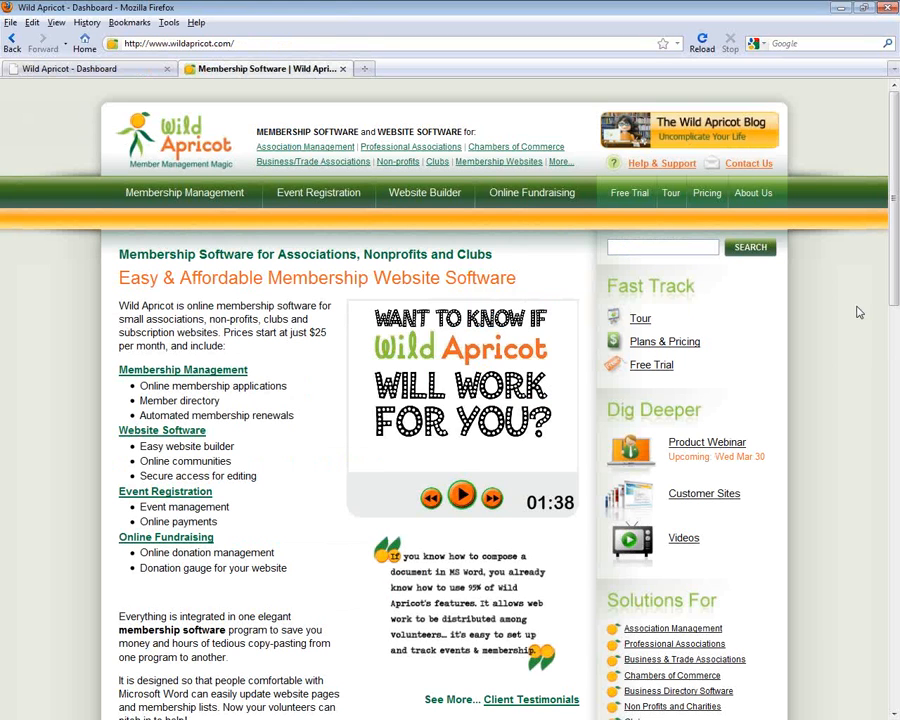
{"action": "left_click", "coordinate": [708, 194]}
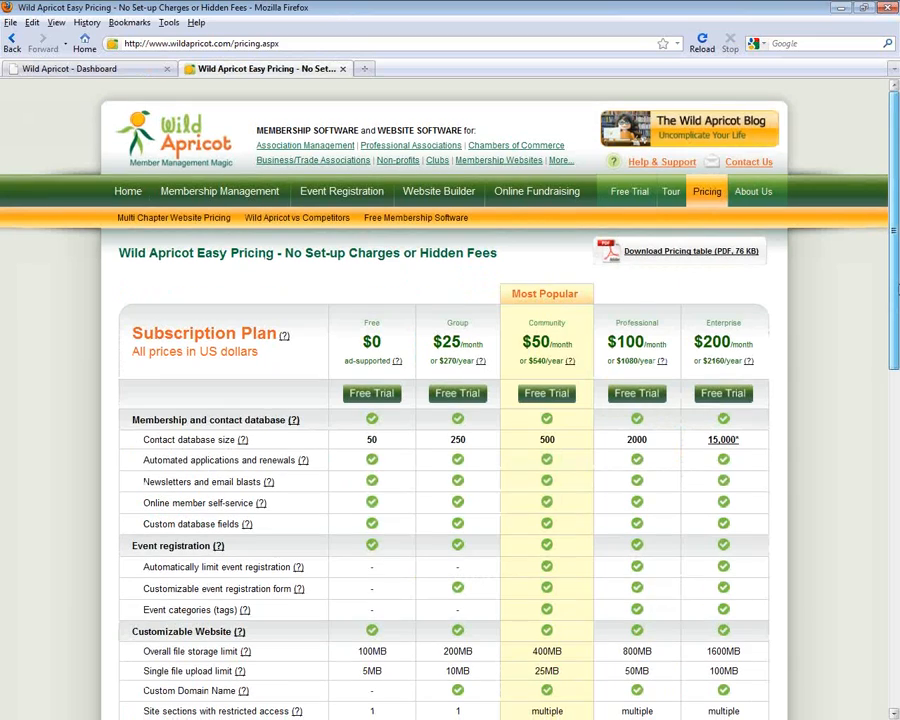
{"action": "left_click_drag", "start_coordinate": [897, 283], "coordinate": [898, 315]}
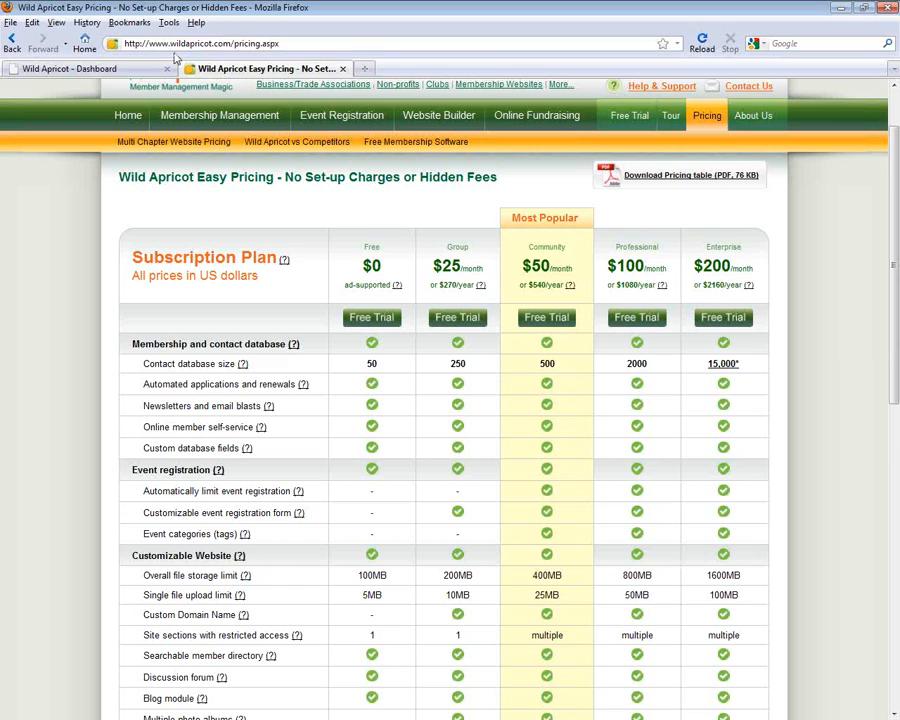
{"action": "left_click", "coordinate": [147, 70]}
{"action": "left_click", "coordinate": [200, 69]}
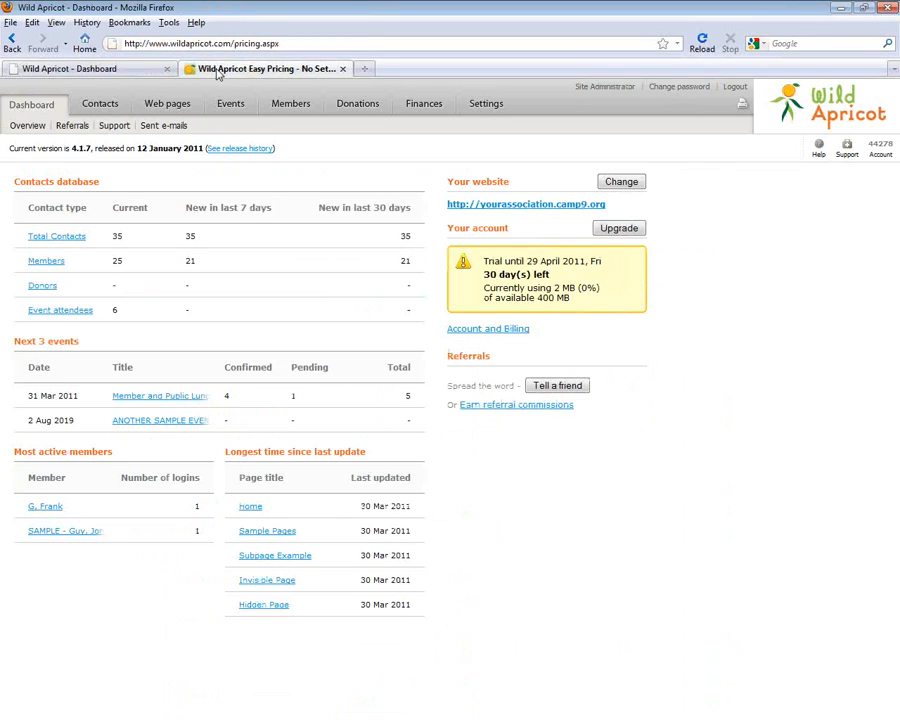
{"action": "scroll", "coordinate": [897, 186], "scroll_direction": "up", "scroll_amount": 2}
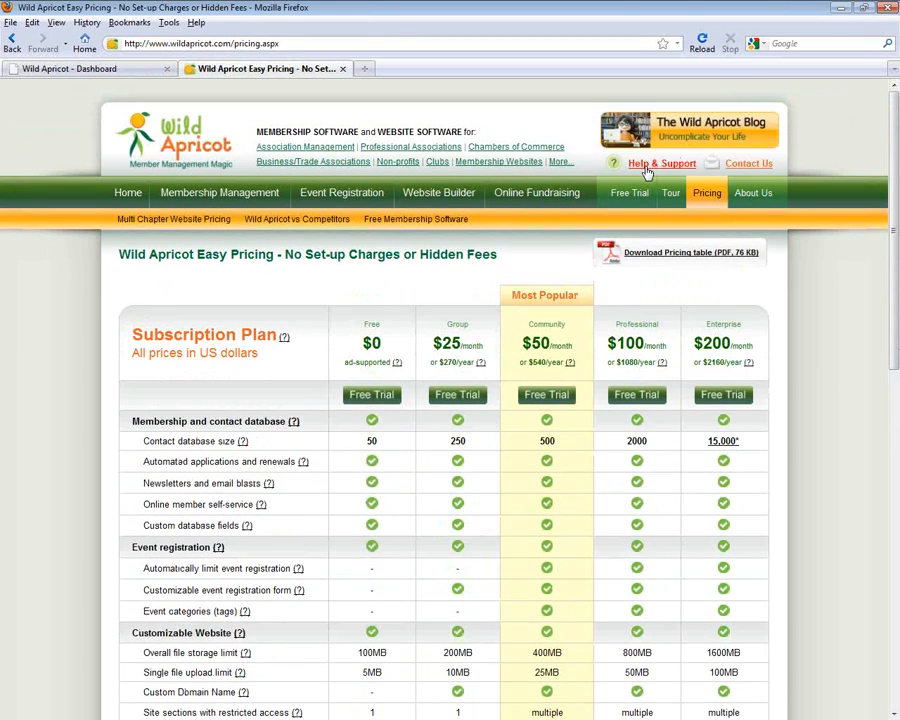
Open Help & Support, Online Documentation in a new tab, then the User Community discussion forums
{"action": "left_click", "coordinate": [655, 164]}
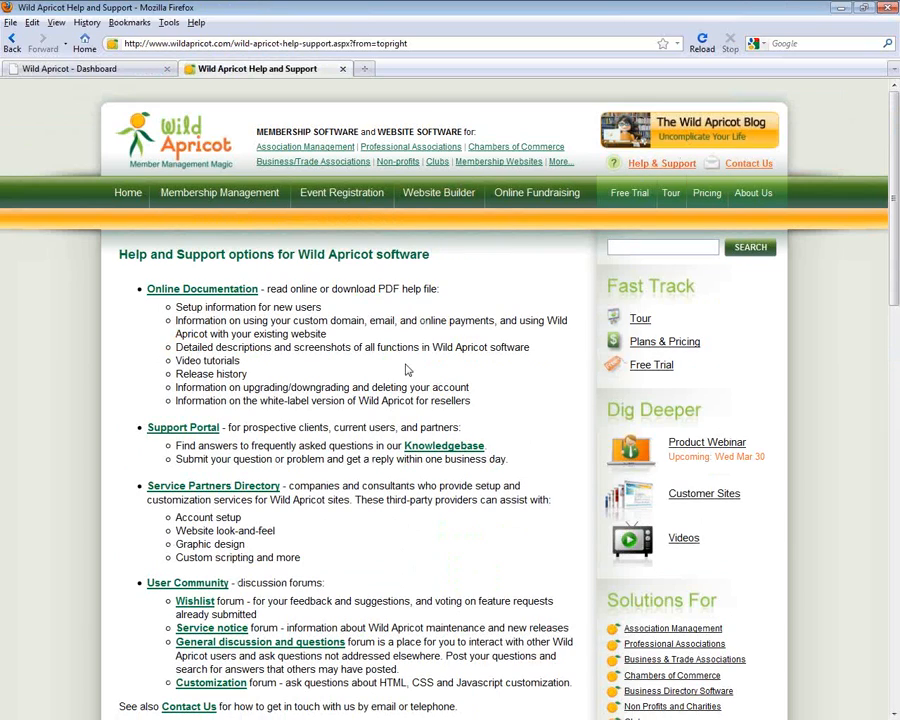
{"action": "left_click", "coordinate": [230, 291]}
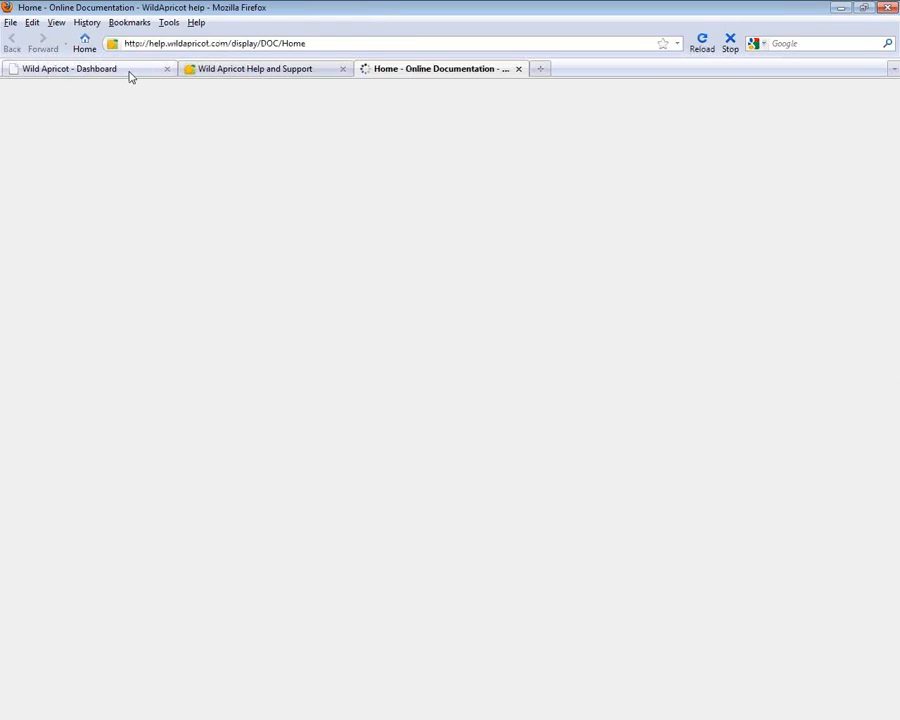
{"action": "left_click", "coordinate": [129, 74]}
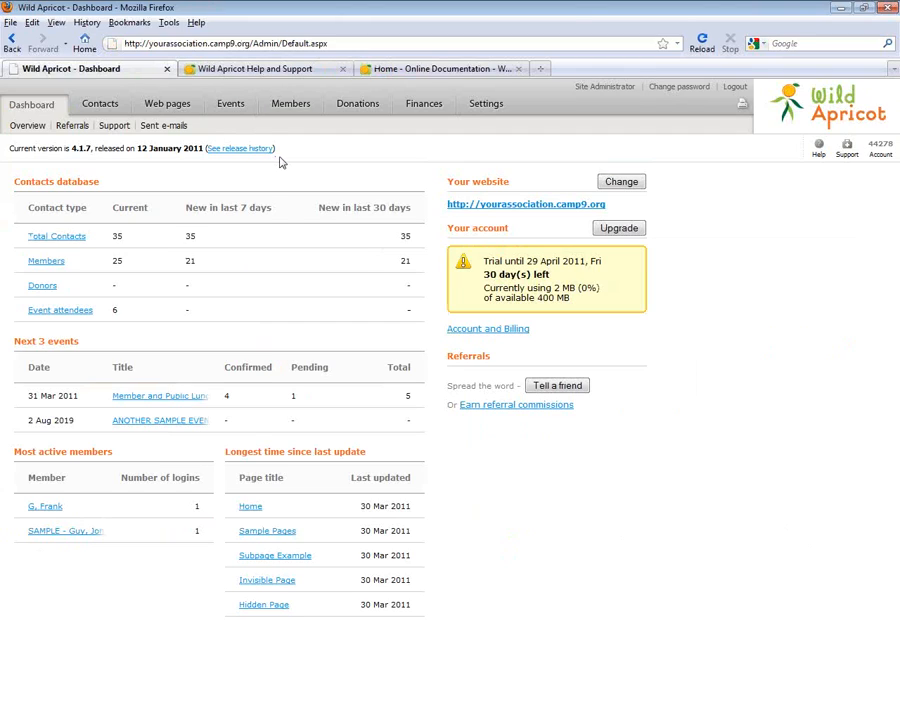
{"action": "left_click", "coordinate": [402, 70]}
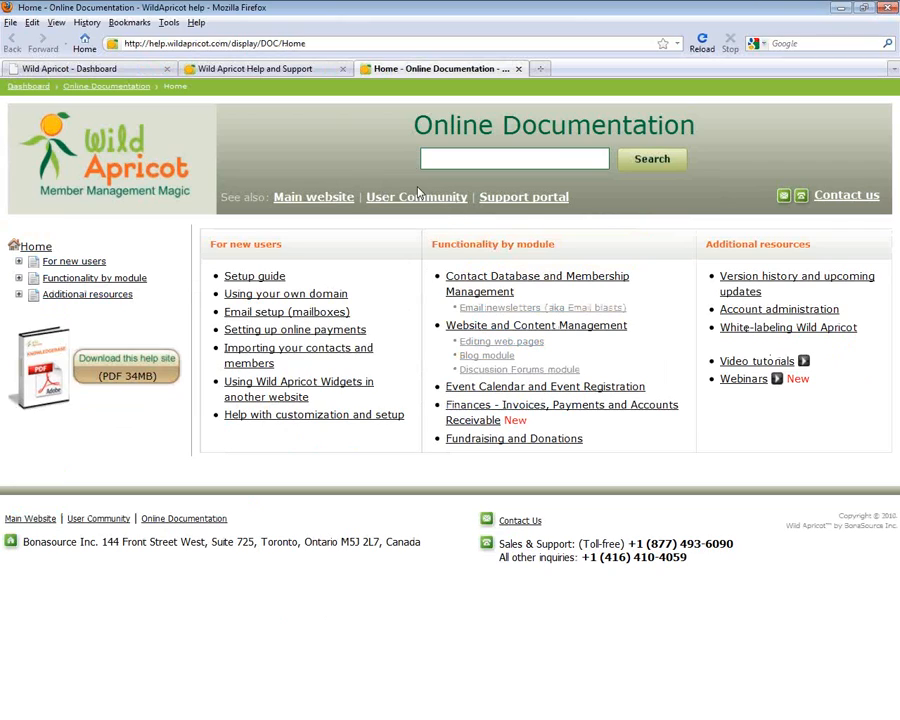
{"action": "left_click", "coordinate": [378, 198]}
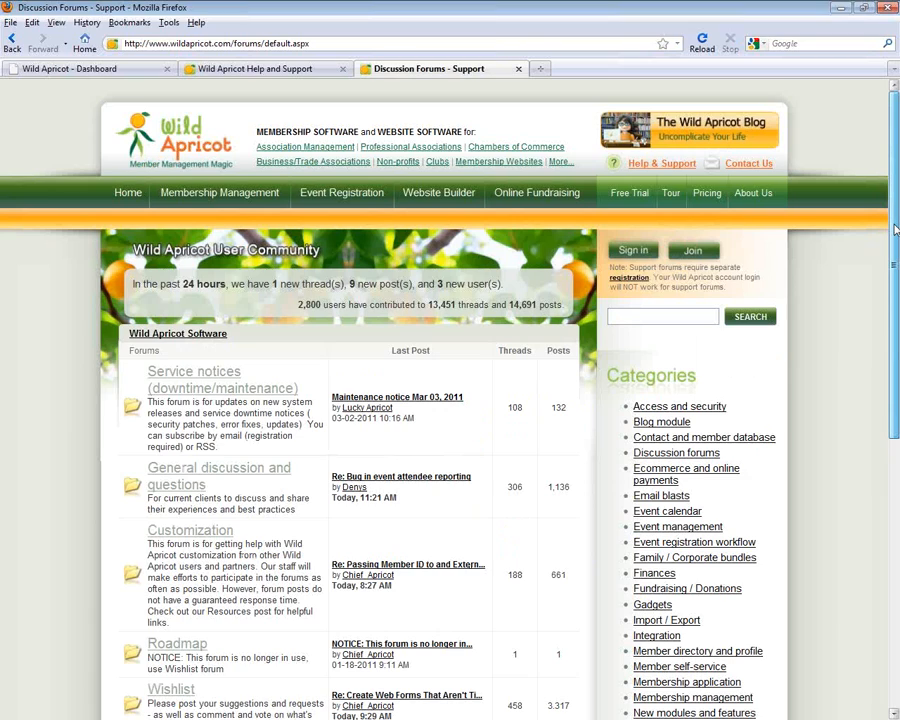
Open the Wishlist forum and scroll through its category list
{"action": "left_click_drag", "start_coordinate": [896, 230], "coordinate": [896, 423]}
{"action": "left_click", "coordinate": [165, 350]}
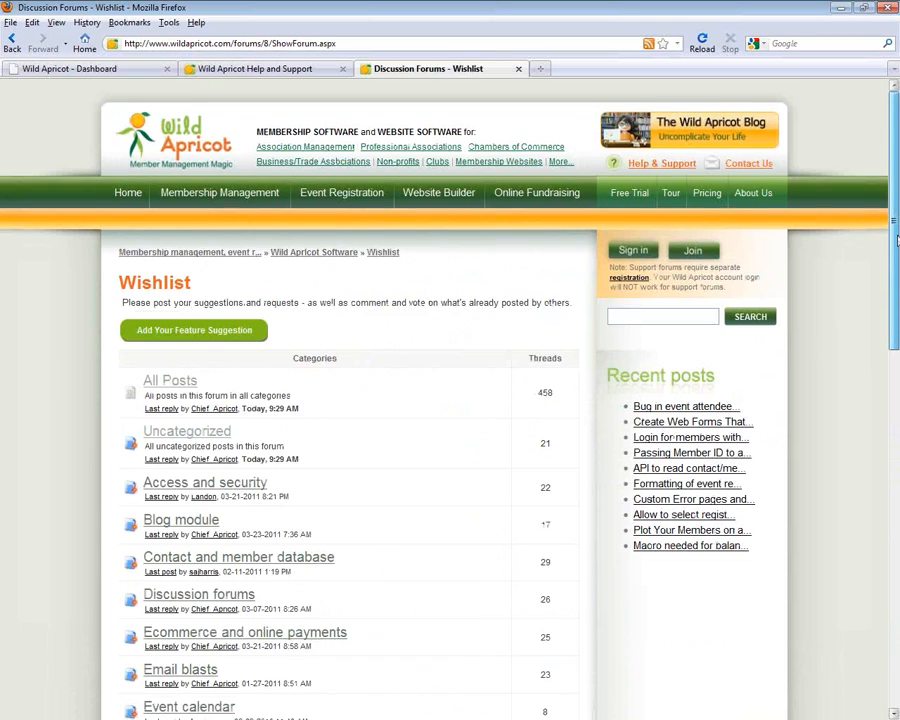
{"action": "left_click_drag", "start_coordinate": [897, 240], "coordinate": [898, 457]}
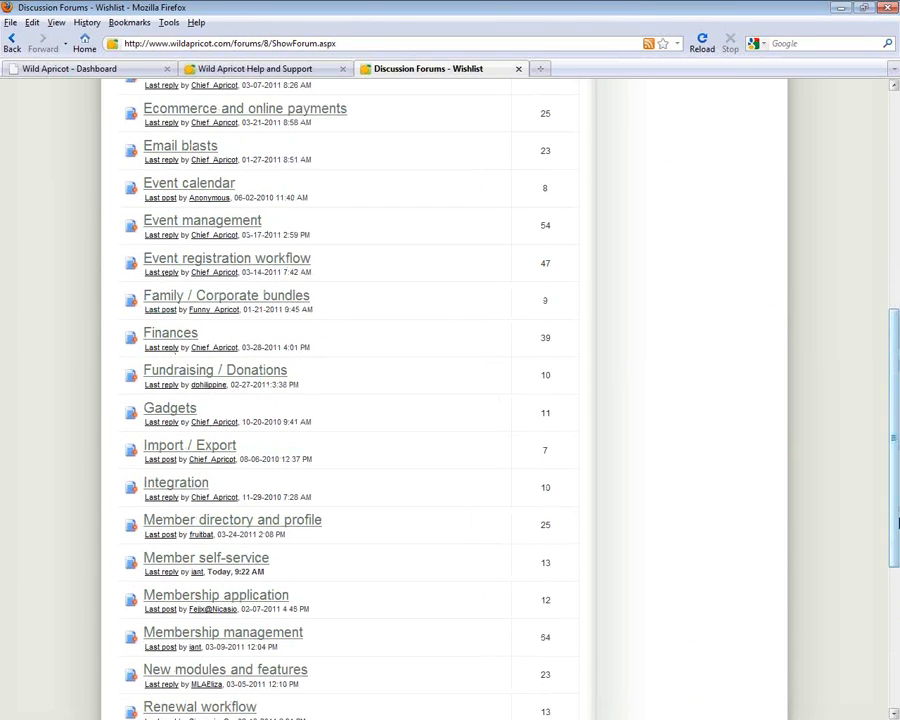
{"action": "left_click_drag", "start_coordinate": [897, 525], "coordinate": [897, 330]}
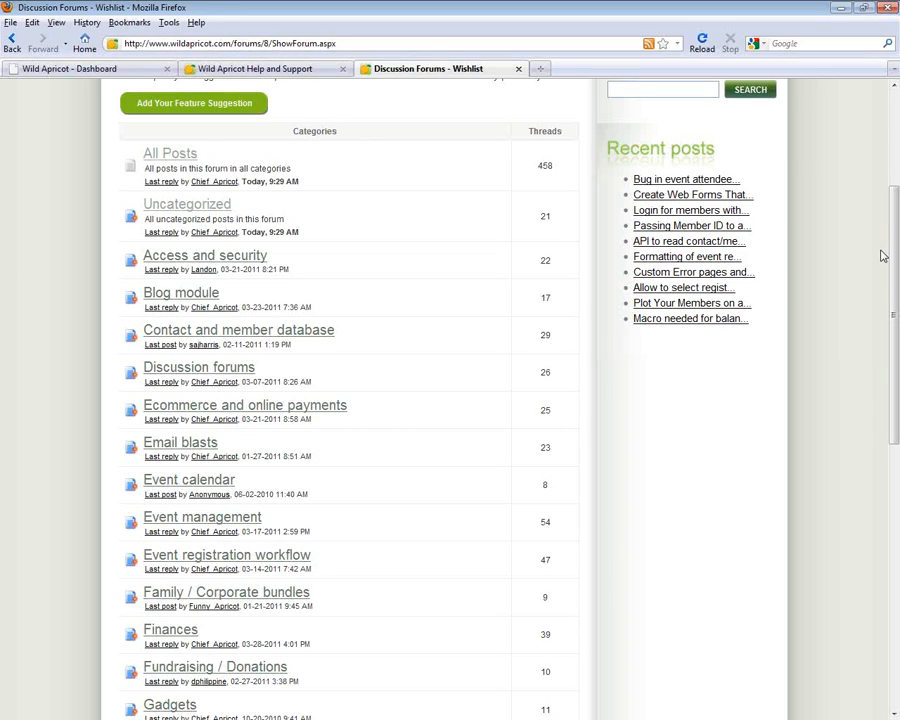
{"action": "scroll", "coordinate": [895, 257], "scroll_direction": "up", "scroll_amount": 5}
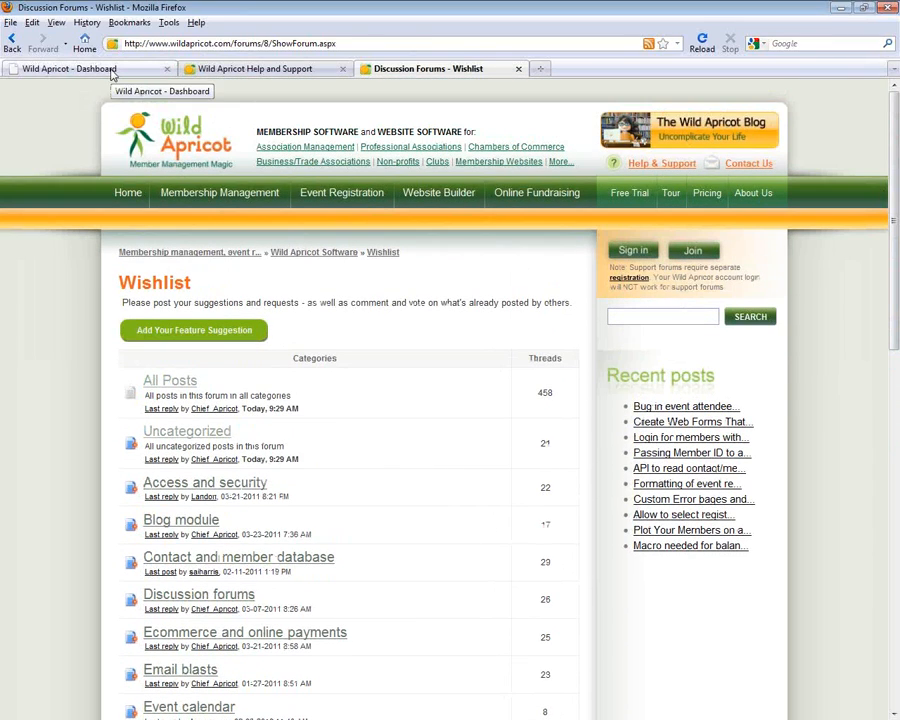
Check the Dashboard and Help tabs, then go to the Free Trial signup page from the Wishlist tab
{"action": "left_click", "coordinate": [112, 70]}
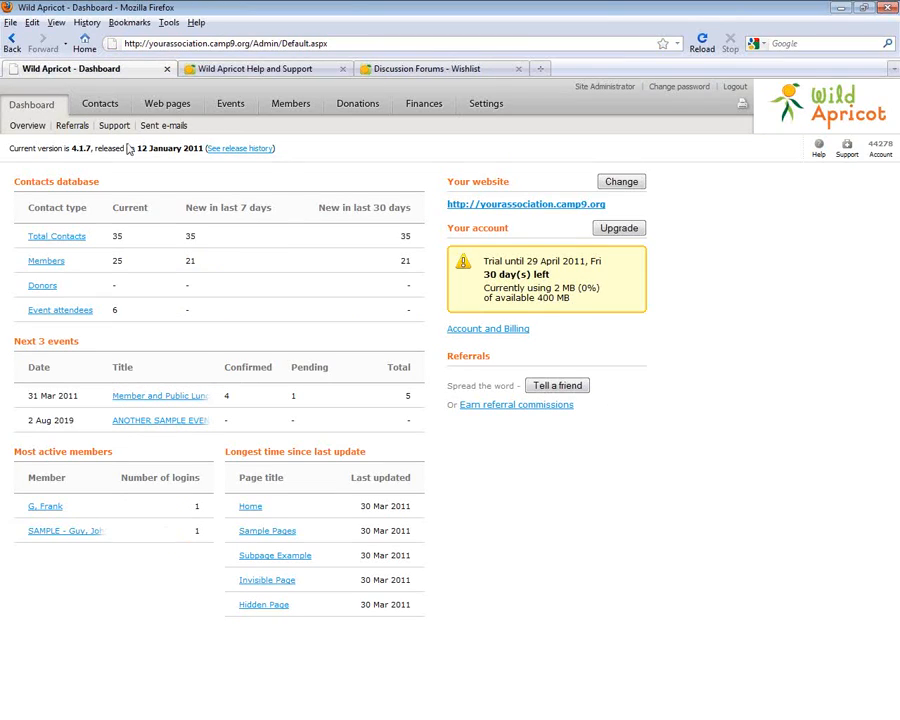
{"action": "left_click", "coordinate": [260, 70]}
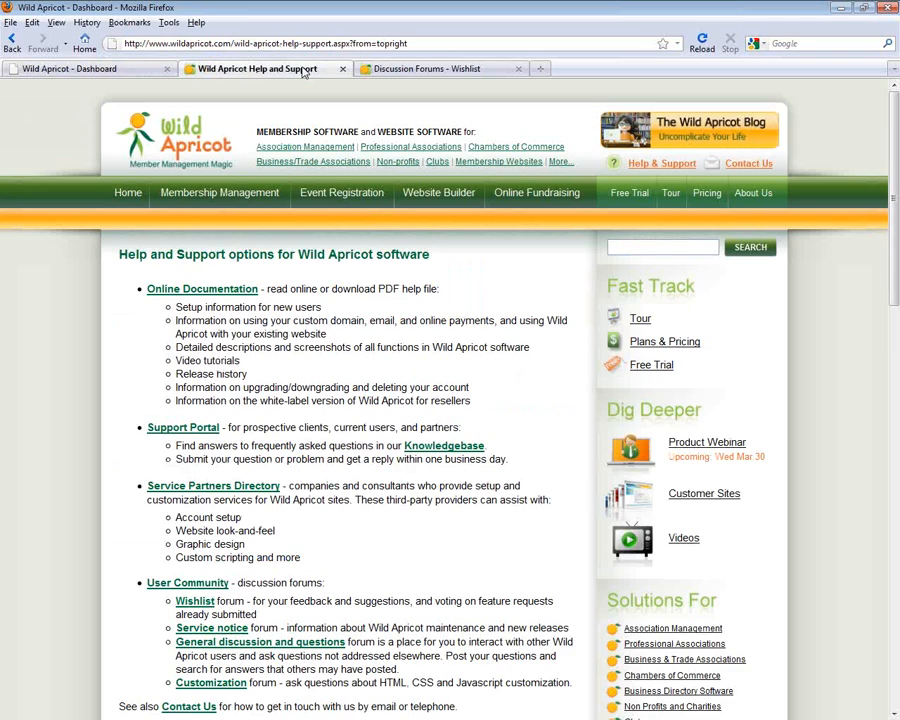
{"action": "left_click", "coordinate": [408, 70]}
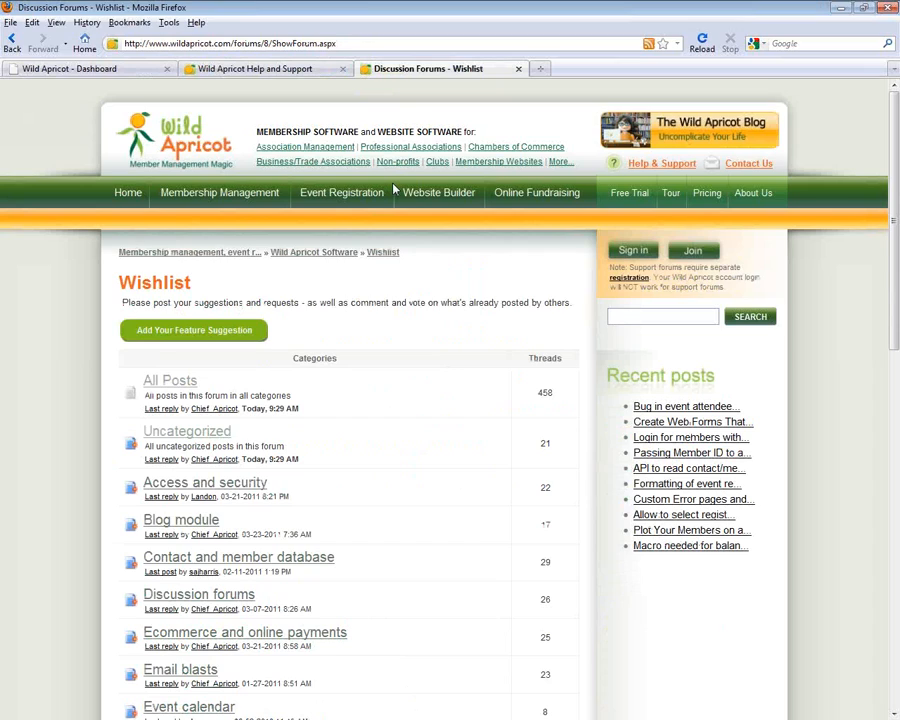
{"action": "left_click", "coordinate": [640, 196]}
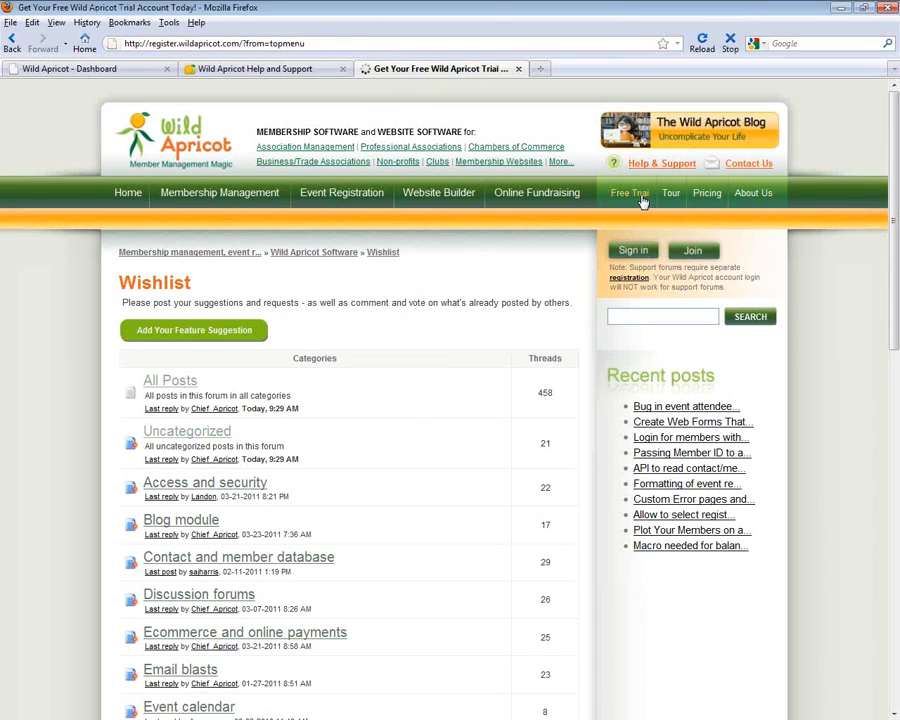
Reopen the free 30-day trial form, agree to the terms of use, and select the E-mail field
{"action": "left_click", "coordinate": [415, 361]}
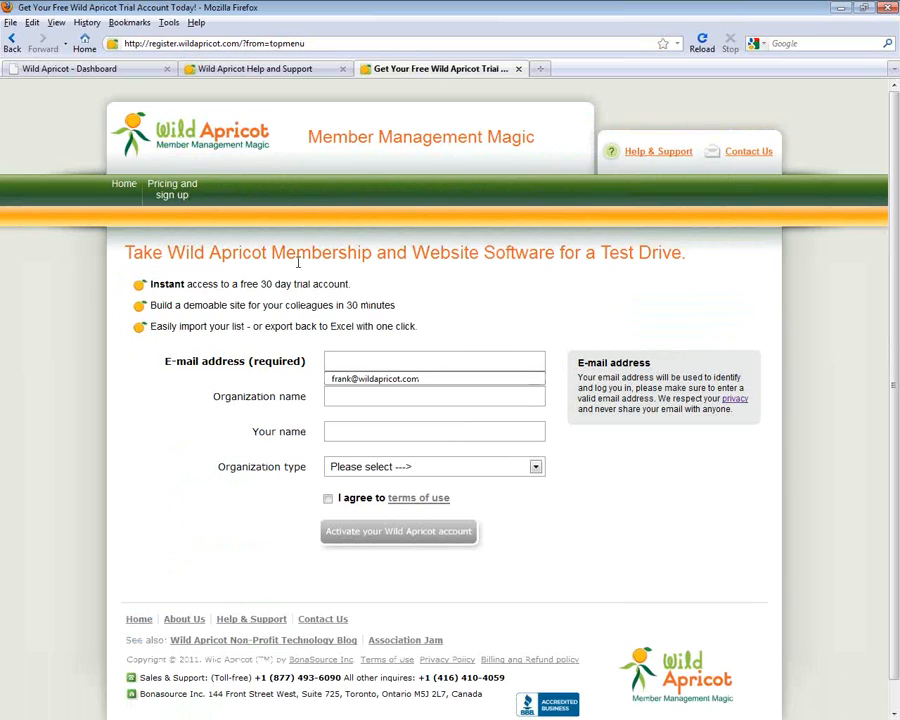
{"action": "left_click", "coordinate": [13, 42]}
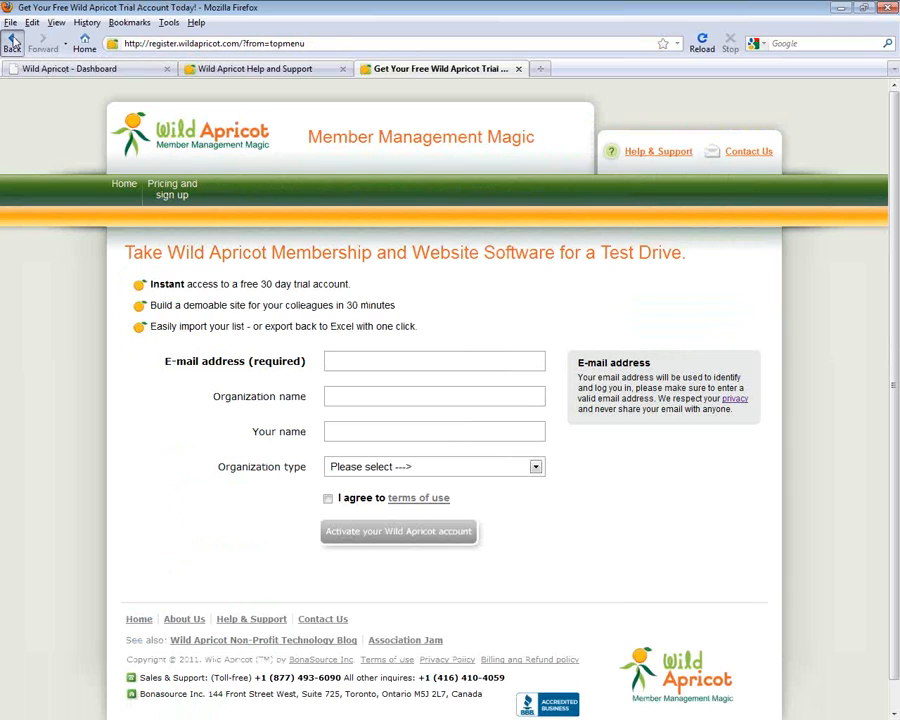
{"action": "left_click", "coordinate": [618, 195]}
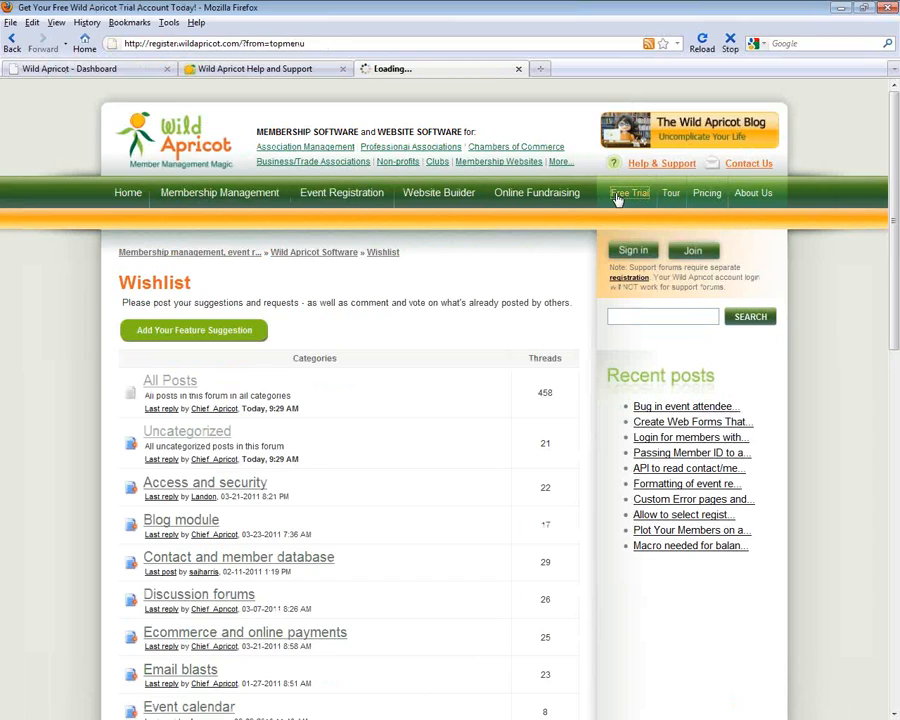
{"action": "left_click", "coordinate": [328, 498]}
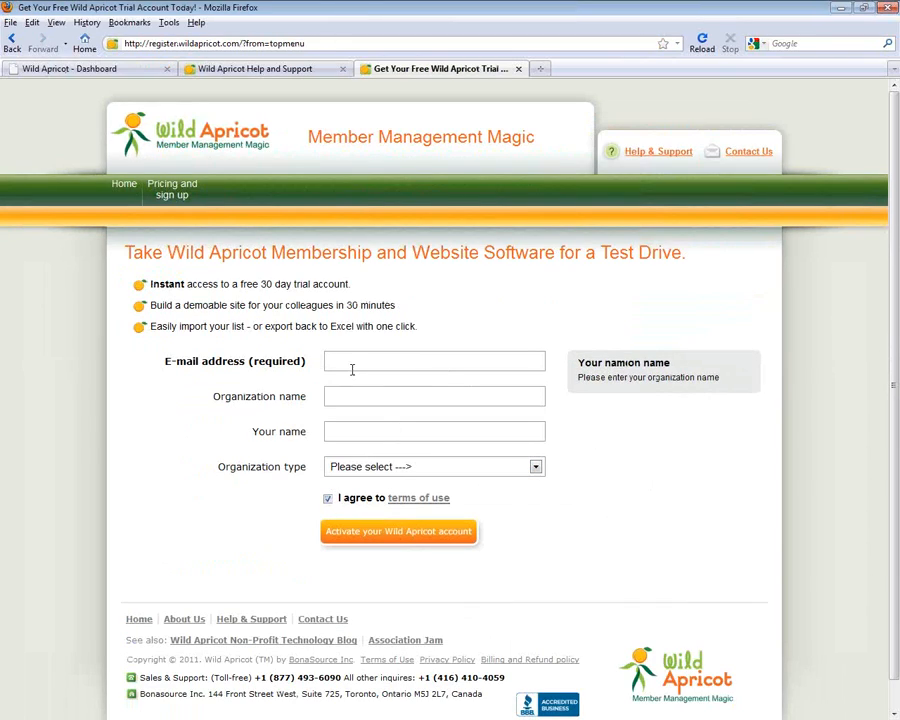
{"action": "left_click", "coordinate": [354, 364]}
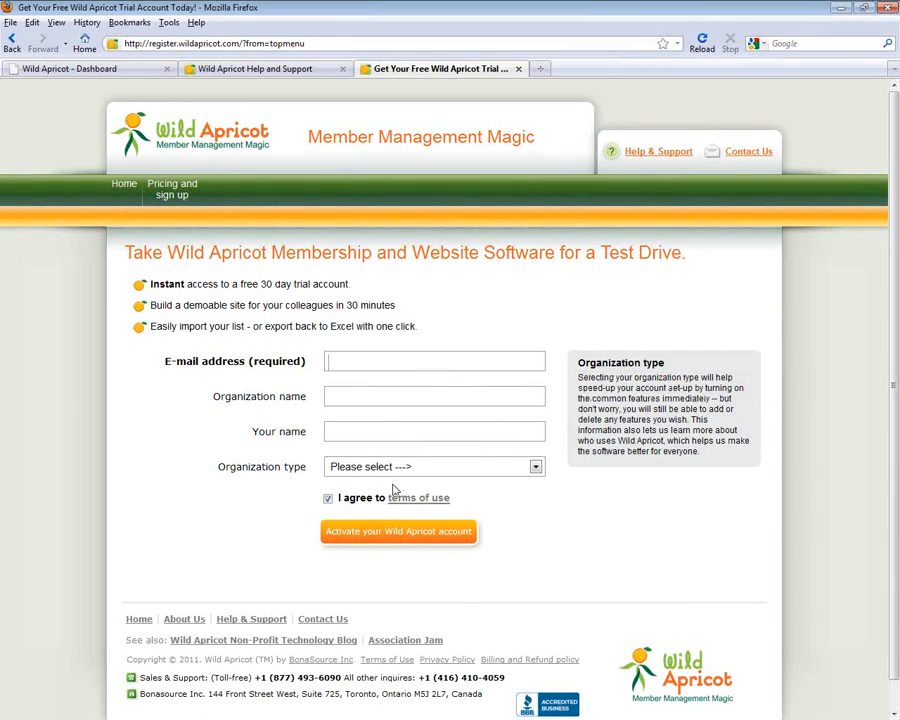